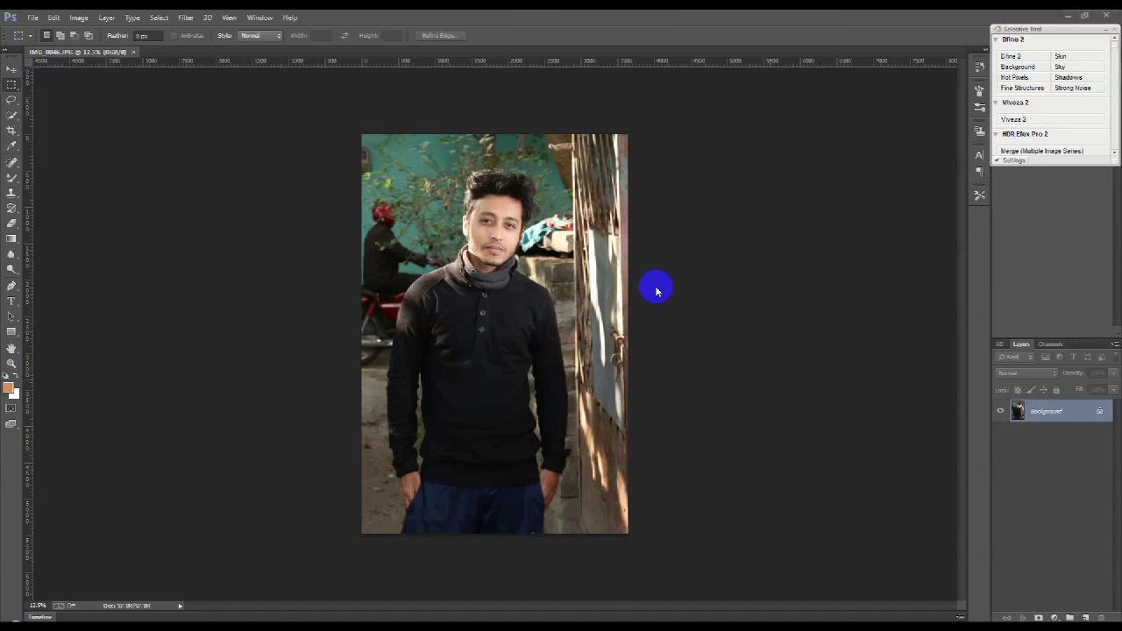
Select the Move Tool from the toolbar.
click(11, 70)
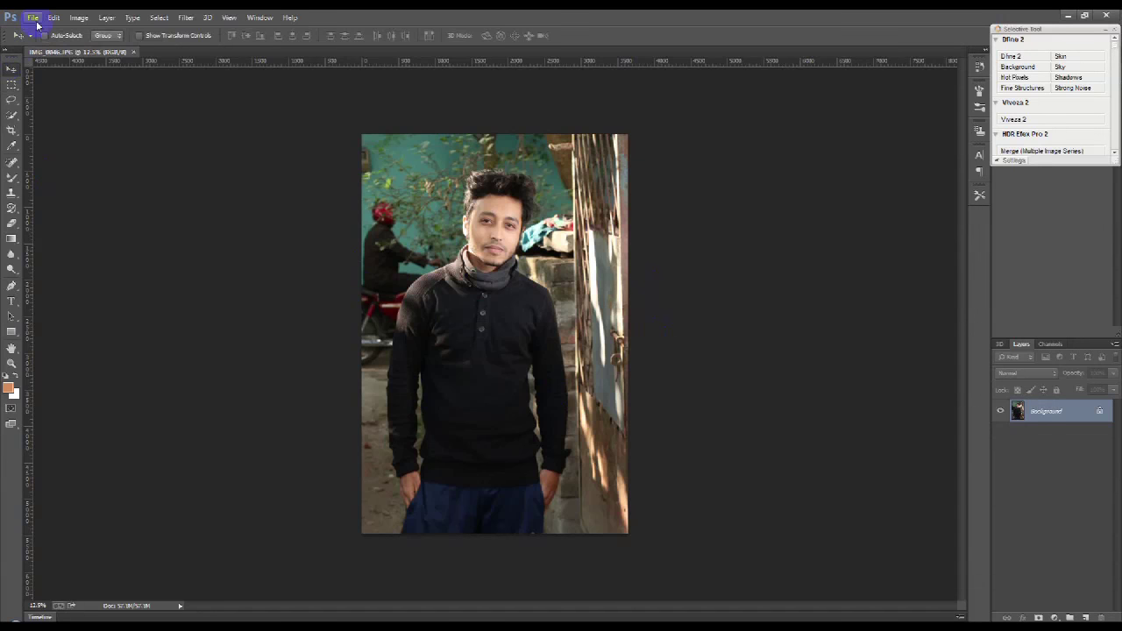
click(185, 17)
Apply a Camera Raw Filter pass that raises Shadows to +58 and adjusts Blacks.
click(217, 89)
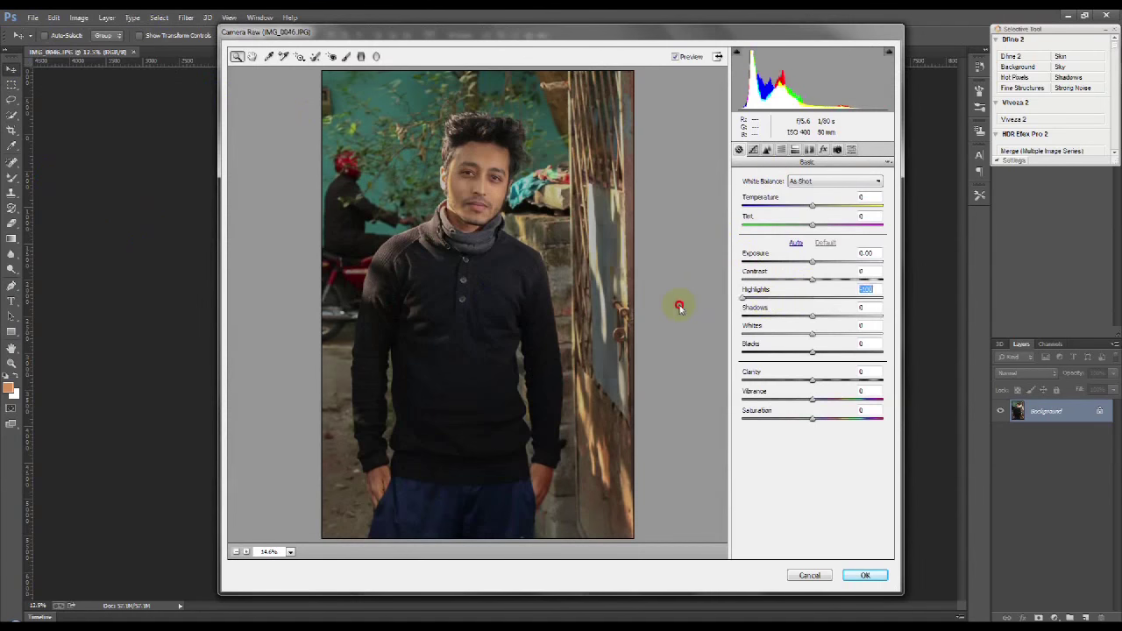
mouse_move(834, 318)
mouse_down()
mouse_move(926, 325)
mouse_move(852, 326)
mouse_move(789, 351)
mouse_up()
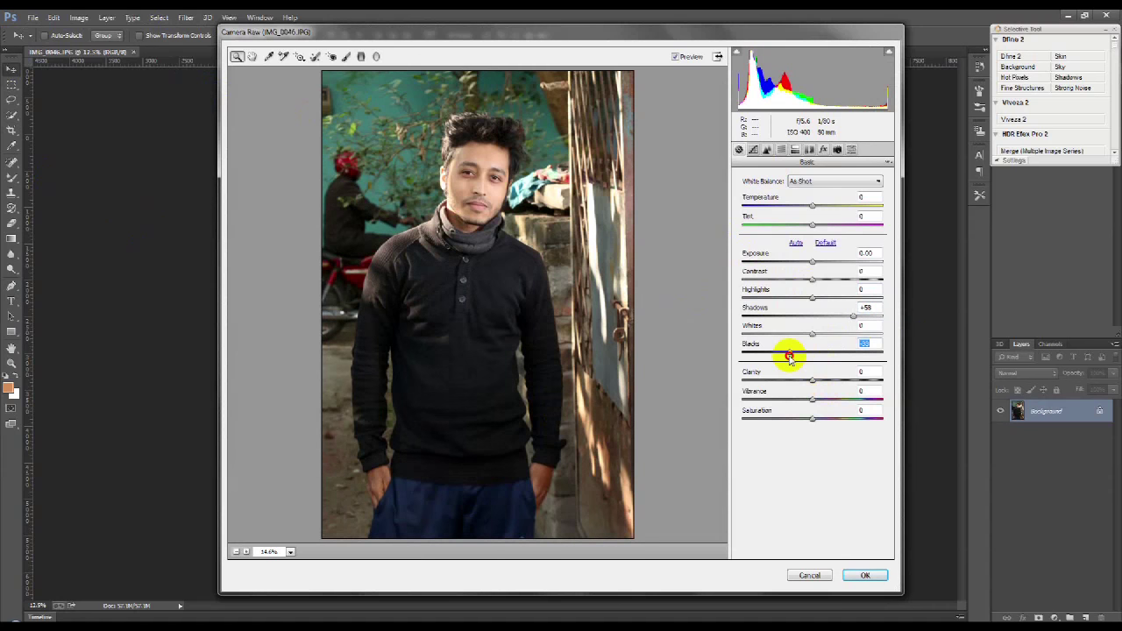
click(862, 574)
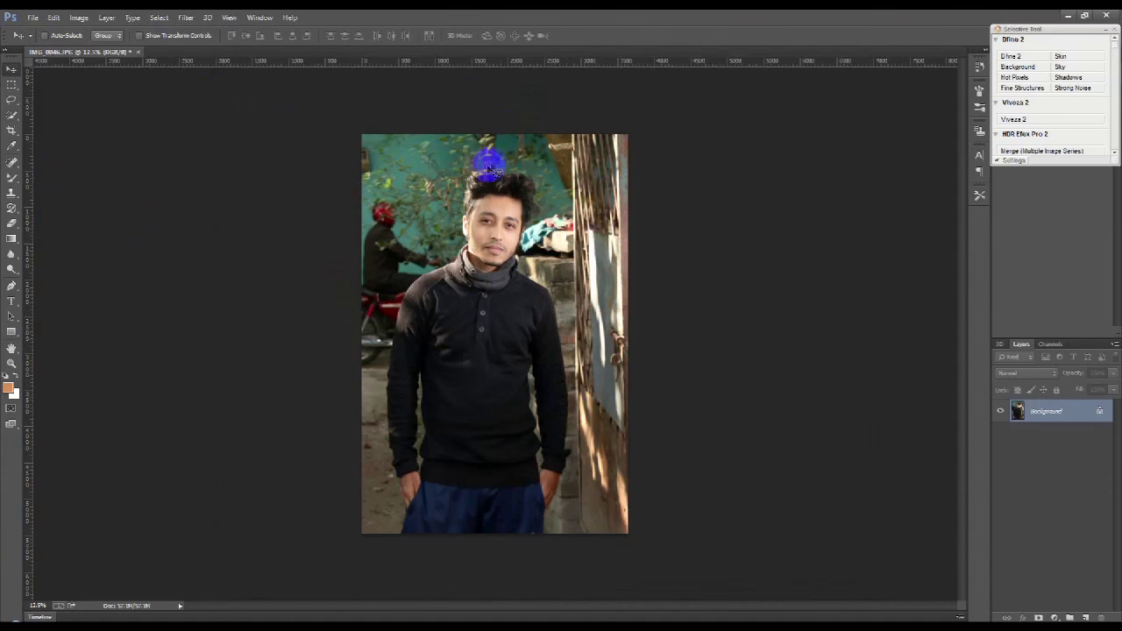
Heal small blemishes on the man's face and sweater with the Spot Healing Brush.
scroll(398, 510, up, 5)
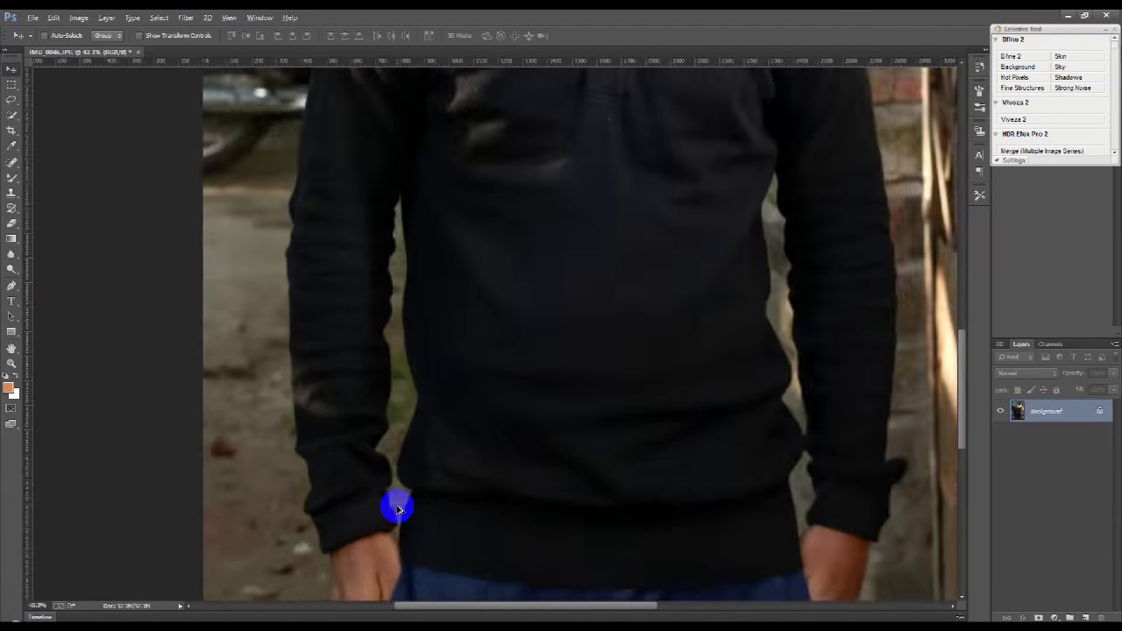
click(12, 164)
click(74, 161)
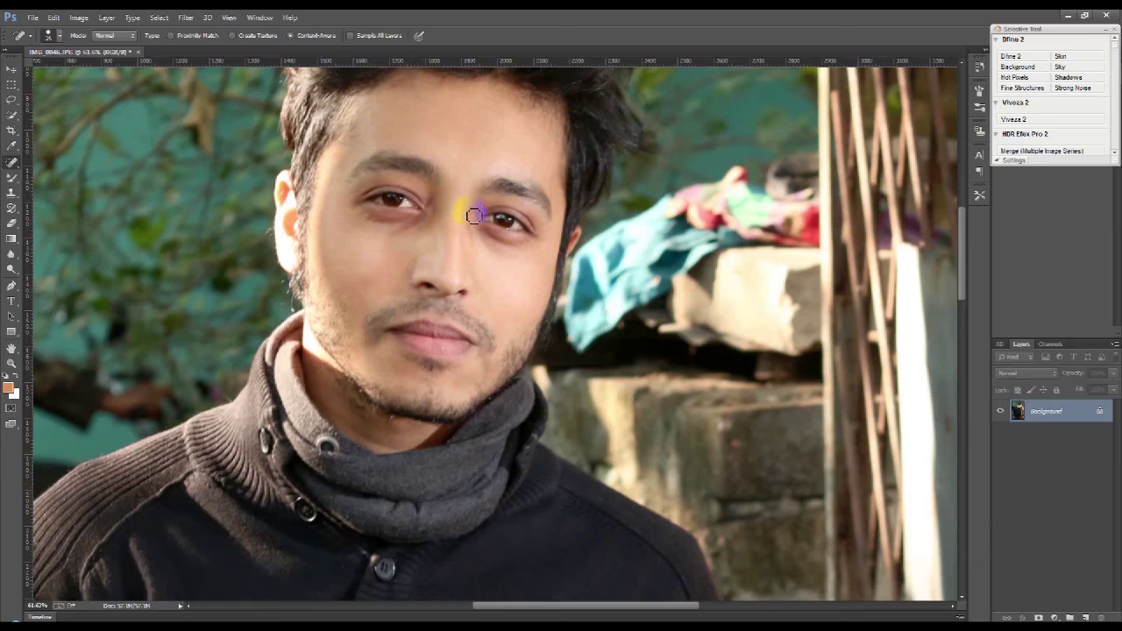
scroll(473, 215, down, 8)
Apply Auto Contrast to the whole photo, then switch to the Pen Tool.
click(79, 18)
click(114, 77)
right_click(13, 289)
click(61, 290)
scroll(403, 473, up, 3)
Trace the man with the Pen Tool and turn the selection into a layer mask.
scroll(406, 478, up, 3)
scroll(426, 473, up, 1)
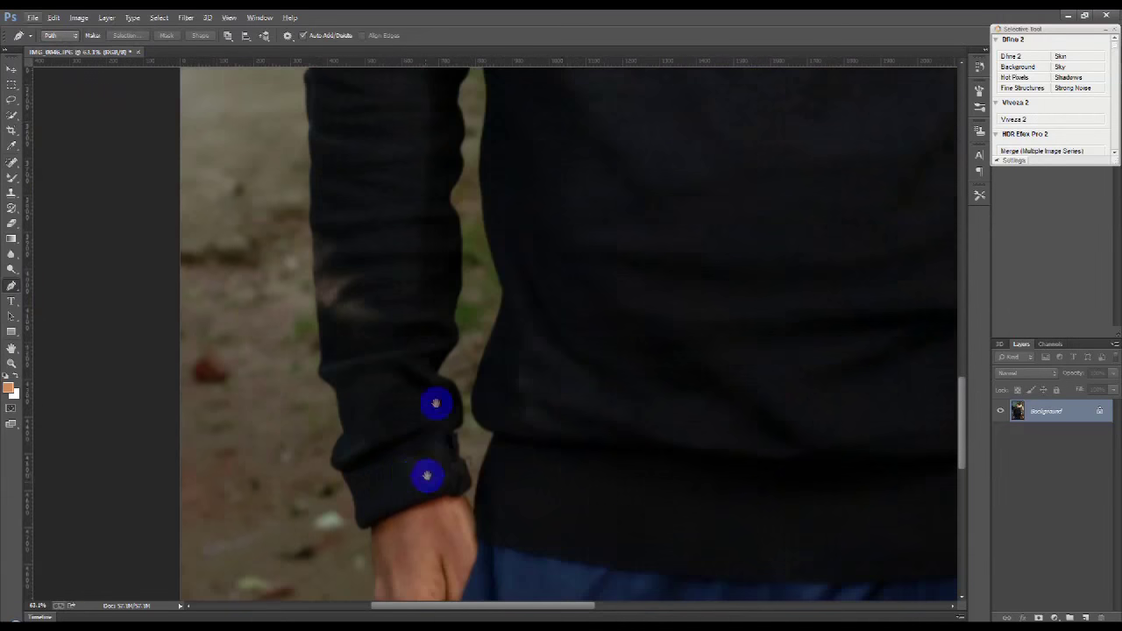
scroll(430, 358, up, 1)
scroll(418, 503, up, 1)
scroll(405, 506, up, 1)
click(401, 498)
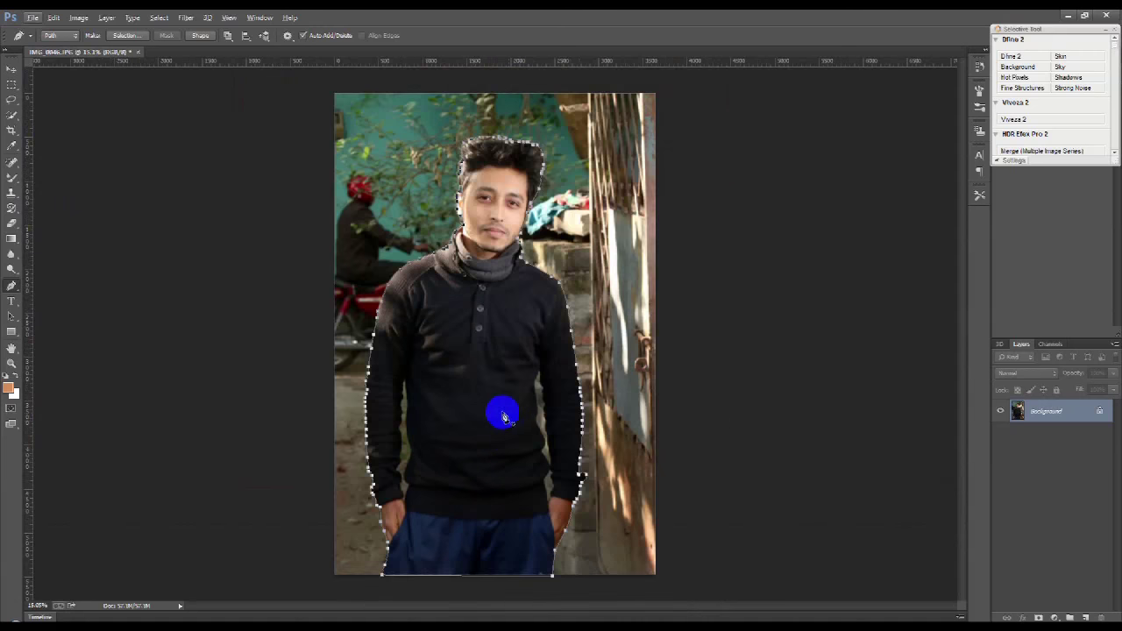
click(1038, 617)
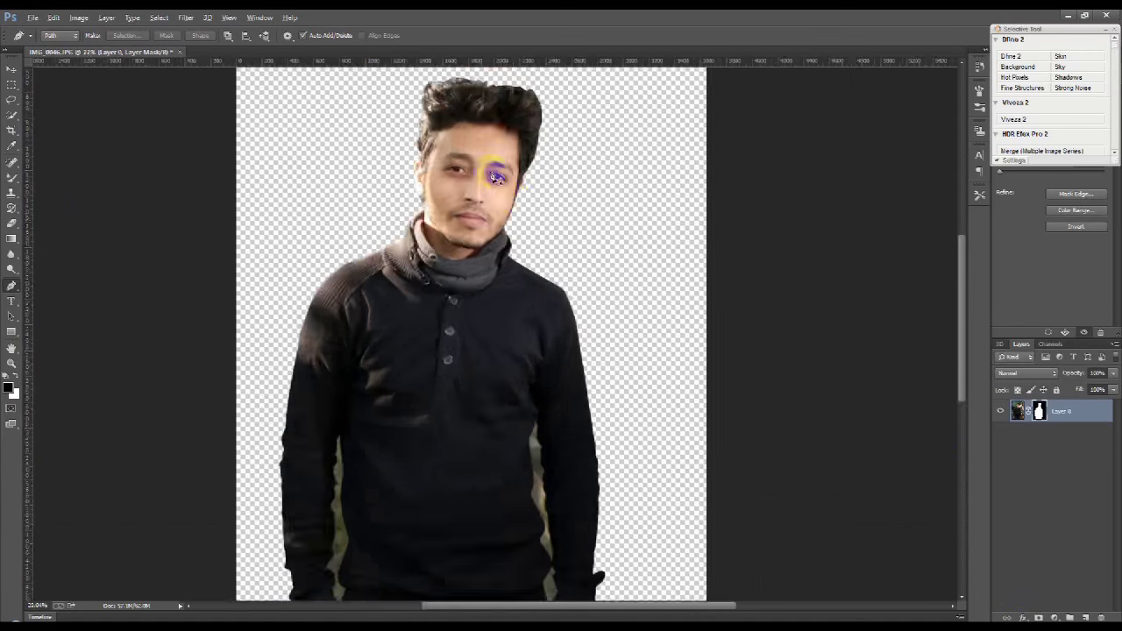
Open Refine Mask from the layer mask's context menu.
scroll(495, 178, up, 5)
right_click(1038, 410)
click(1021, 508)
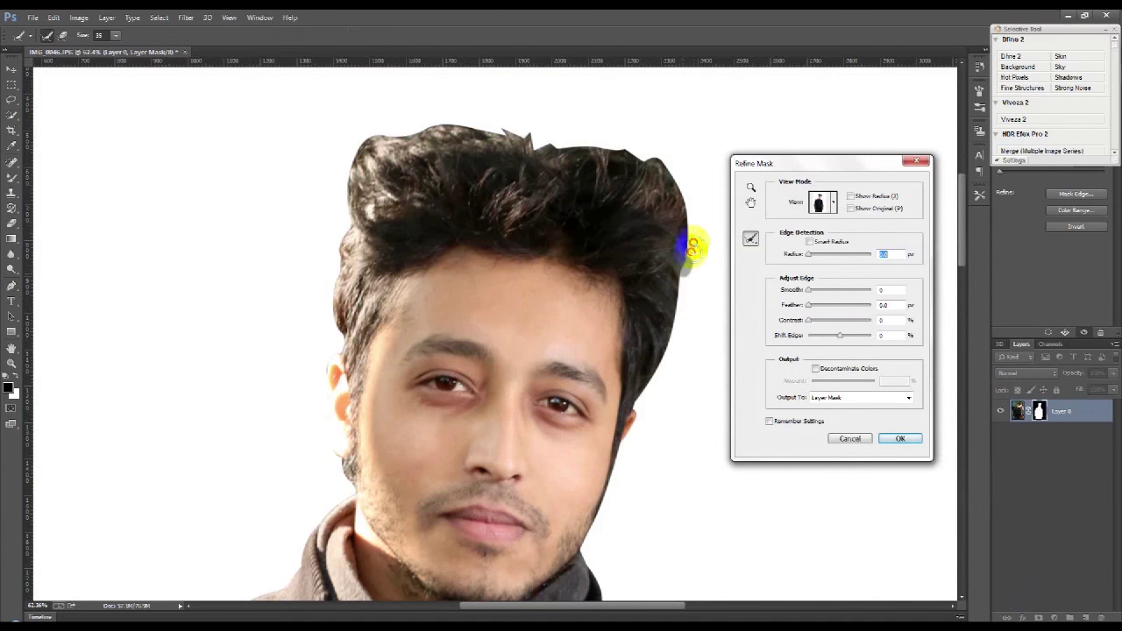
Paint the hair edge with Refine Radius, set Smooth 6 and Contrast 23, shift the edge, and apply.
mouse_move(691, 240)
mouse_down()
mouse_move(664, 162)
mouse_move(634, 150)
mouse_move(423, 124)
mouse_move(353, 156)
mouse_up()
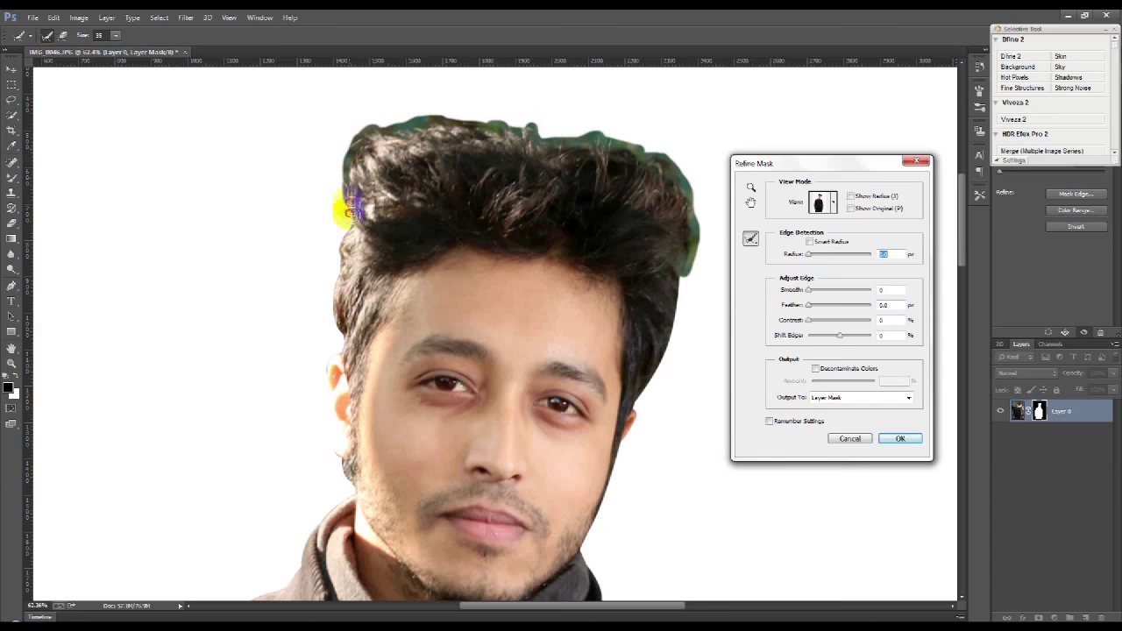
drag(338, 268, 338, 327)
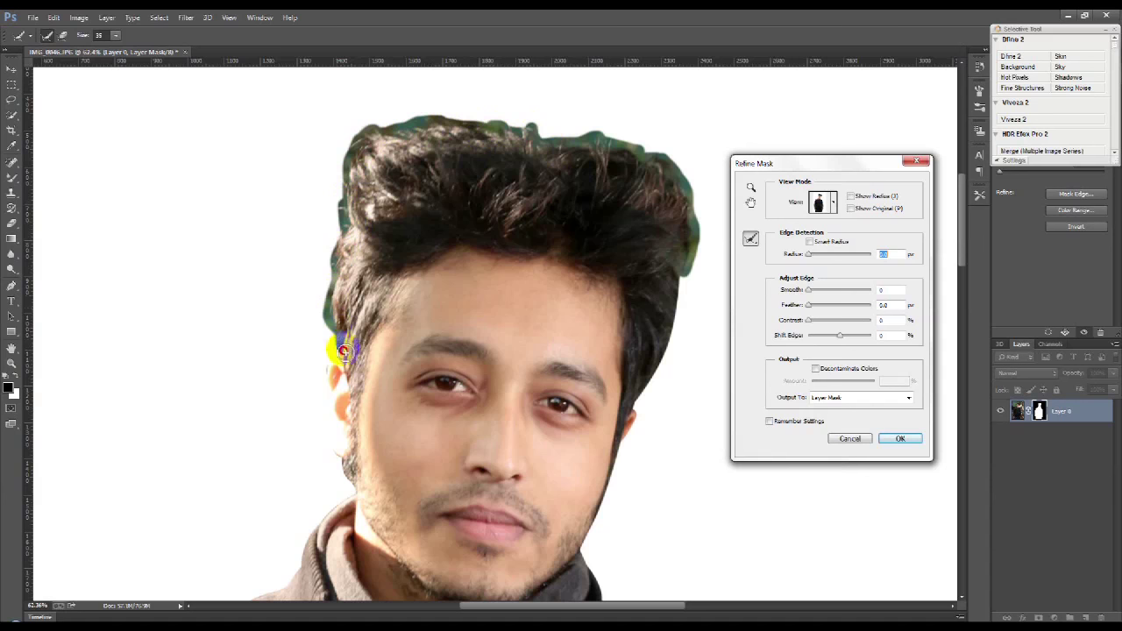
drag(343, 234, 337, 272)
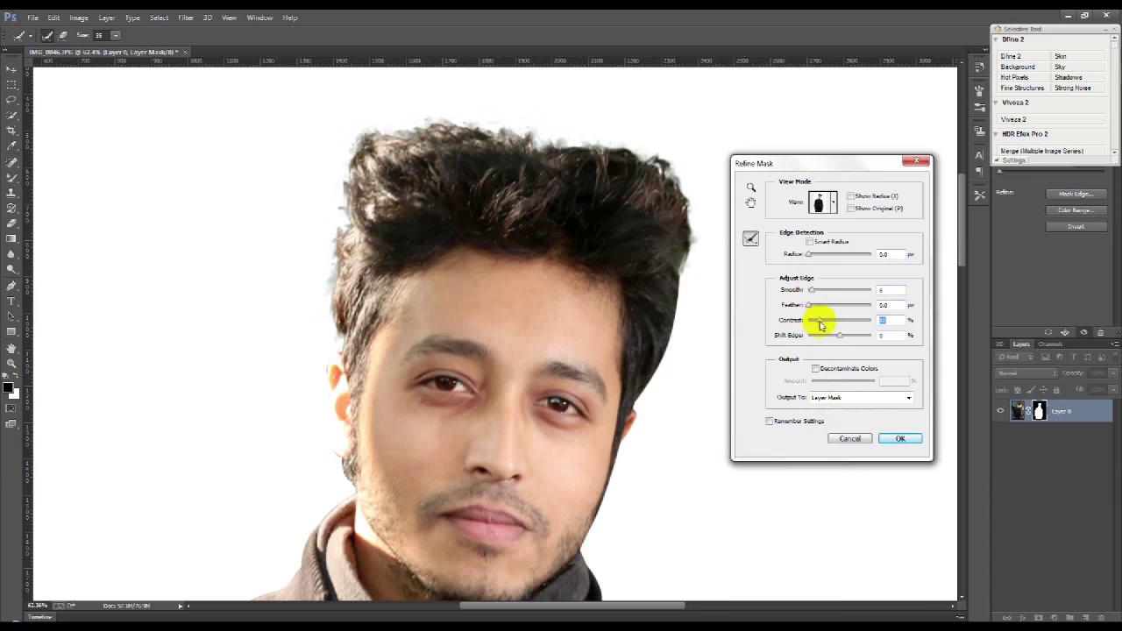
drag(835, 340, 829, 338)
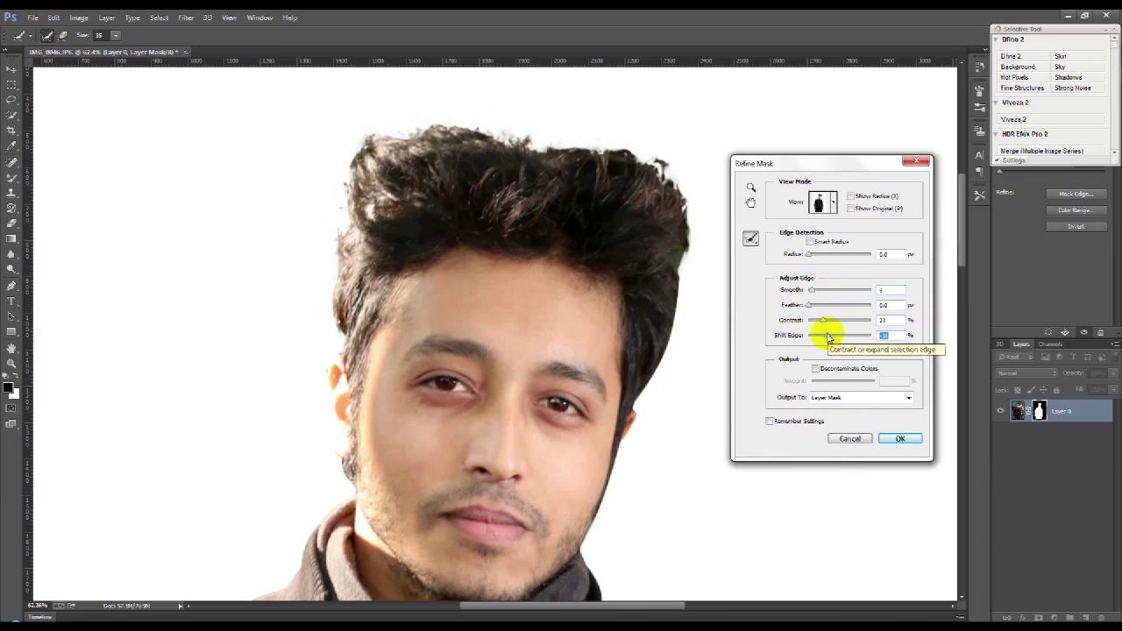
click(901, 440)
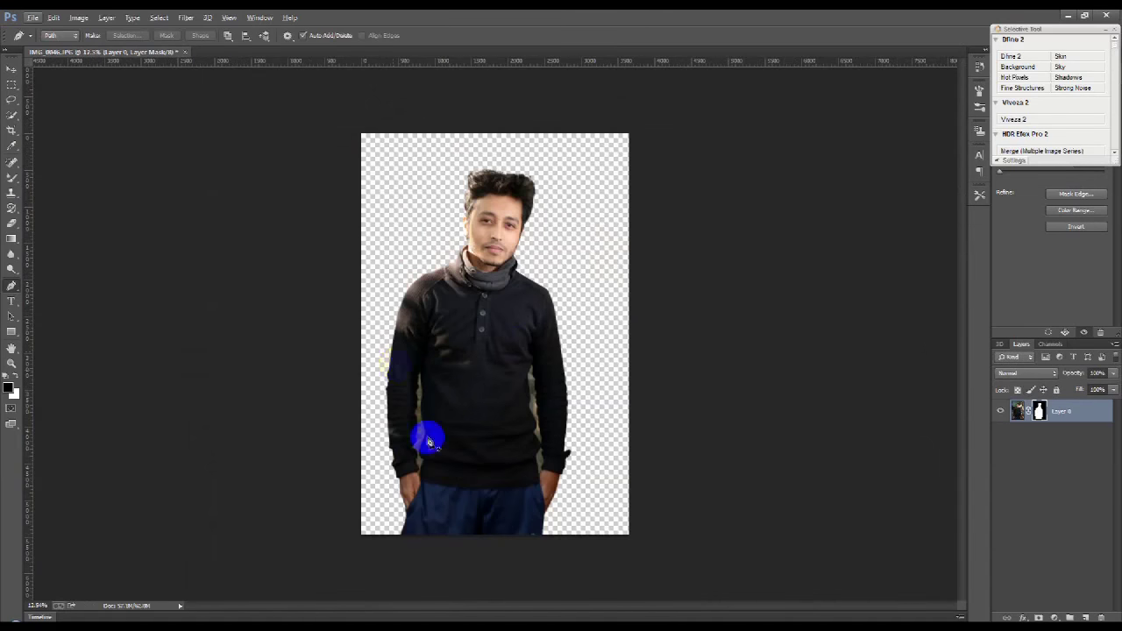
Pen-trace the gap near the wrist and fill it black in the mask.
scroll(450, 513, up, 3)
scroll(395, 550, up, 3)
scroll(395, 551, down, 3)
scroll(429, 315, up, 2)
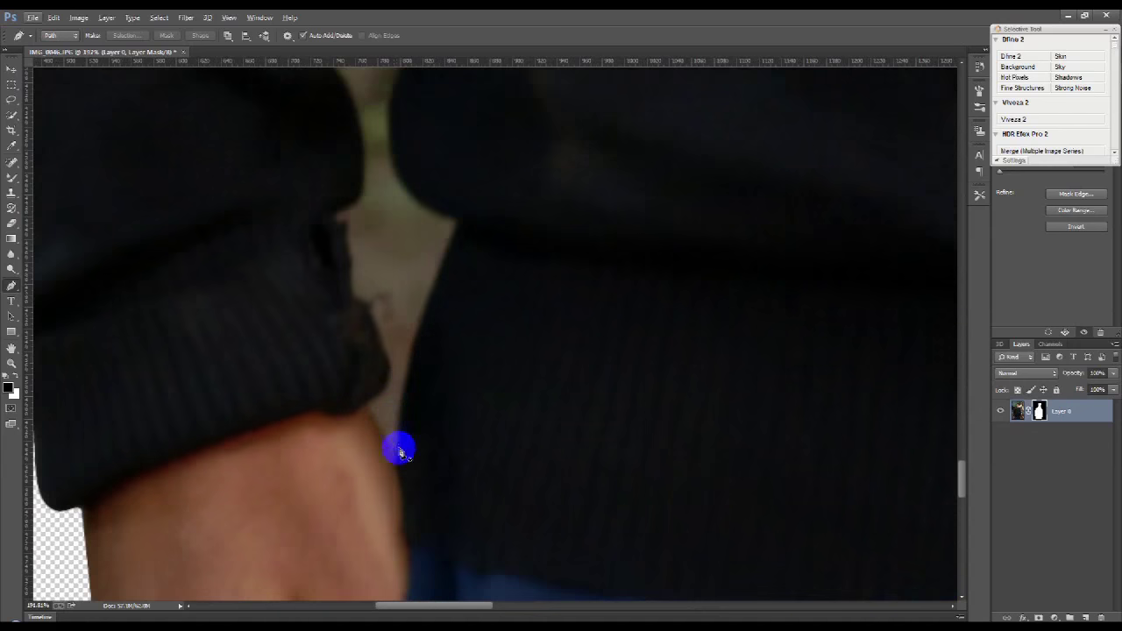
click(397, 460)
drag(456, 228, 504, 110)
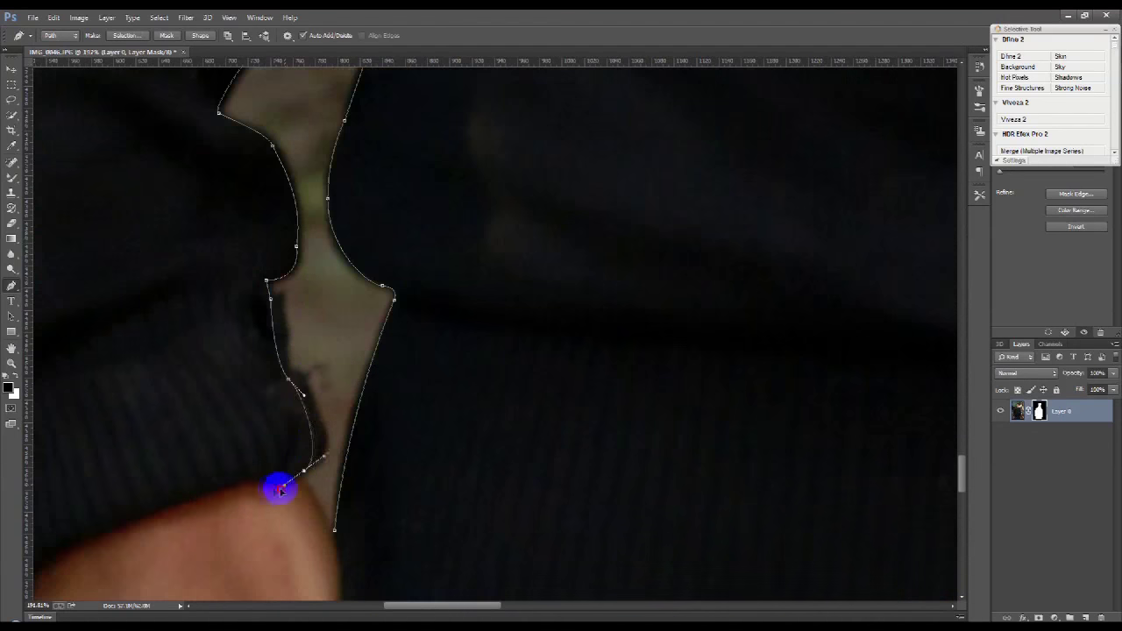
drag(304, 473, 338, 453)
click(336, 531)
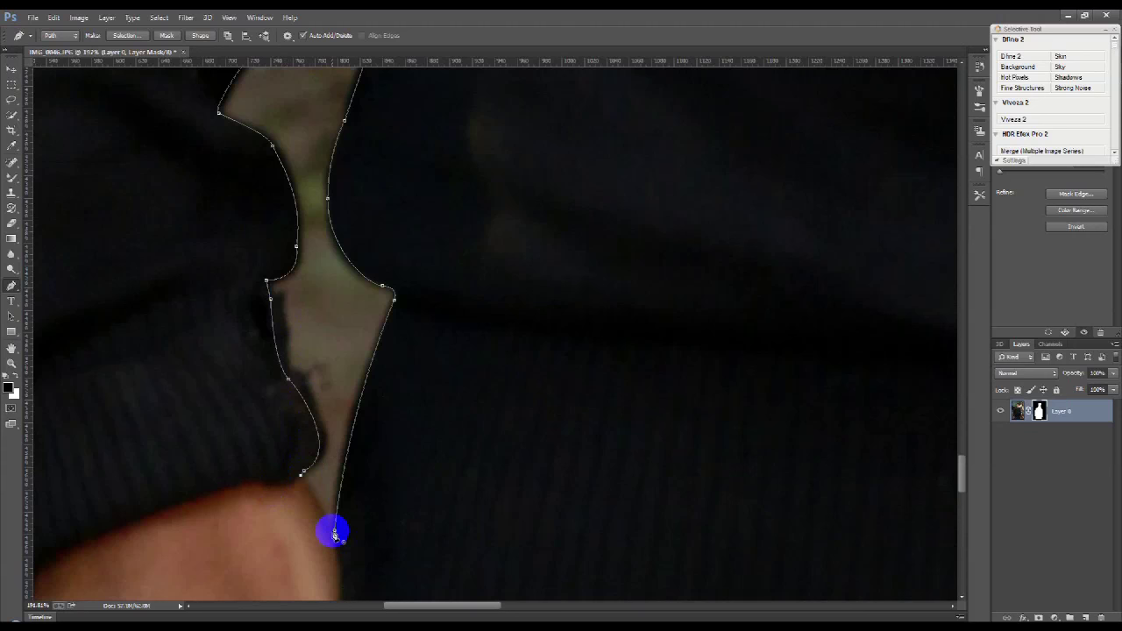
key(ctrl+Return)
key(alt+BackSpace)
key(ctrl+d)
Trace the gap beside the left arm and delete it from the mask.
scroll(380, 412, down, 3)
scroll(379, 412, down, 3)
scroll(783, 225, up, 2)
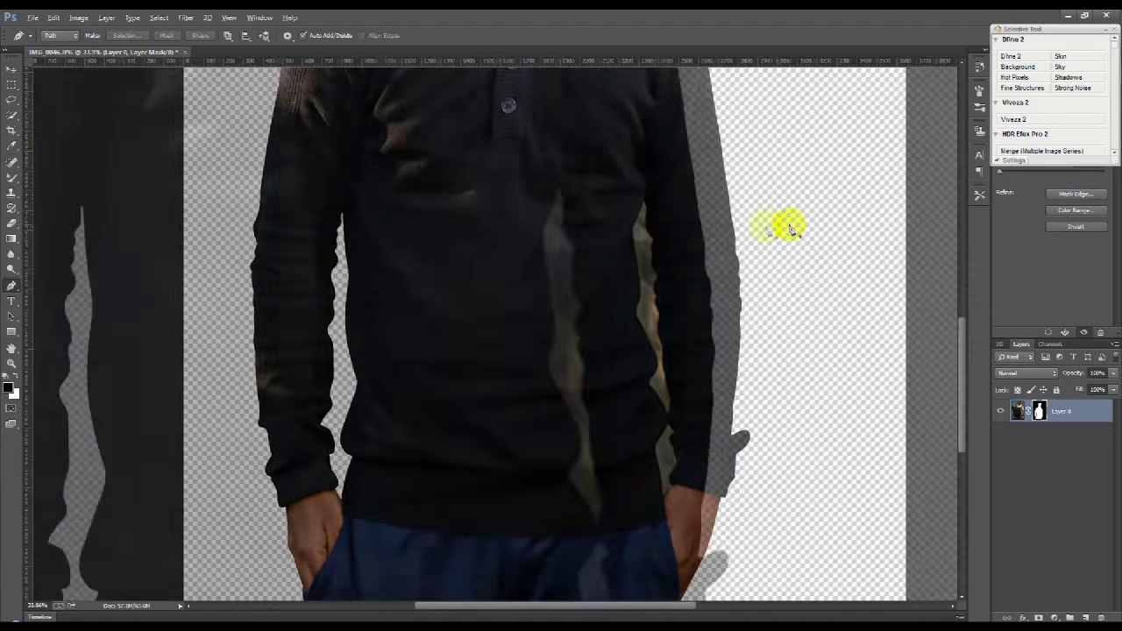
scroll(524, 178, up, 3)
mouse_move(524, 178)
mouse_down()
mouse_move(461, 211)
mouse_move(460, 191)
mouse_up()
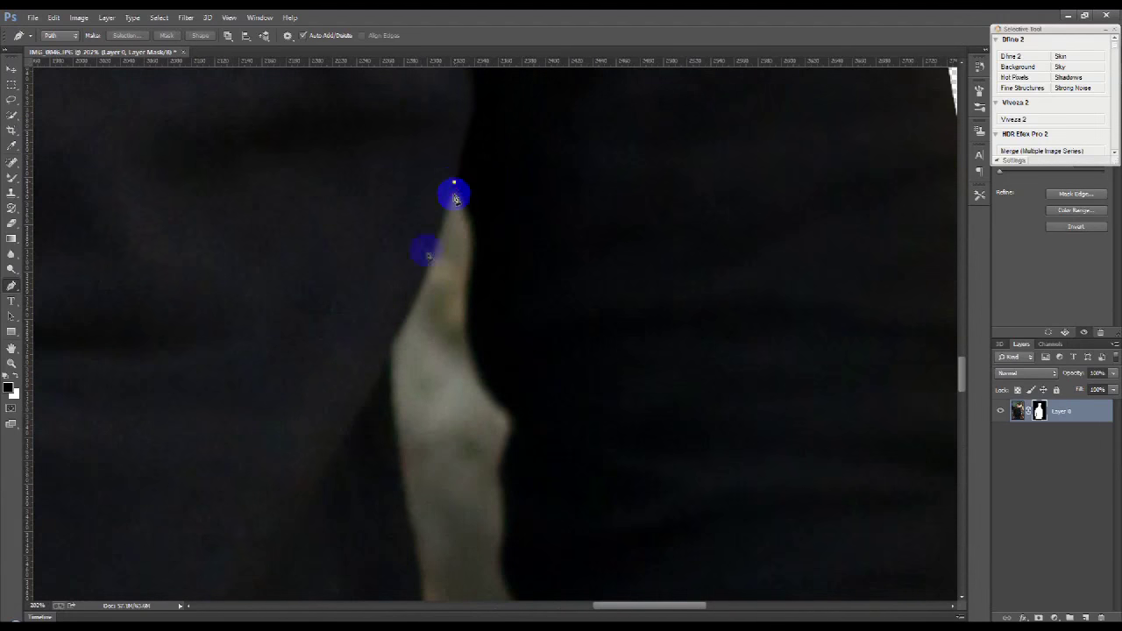
drag(366, 376, 388, 338)
mouse_move(582, 561)
mouse_down()
mouse_move(539, 352)
mouse_move(463, 250)
mouse_move(457, 154)
mouse_move(416, 112)
mouse_move(508, 255)
mouse_move(491, 428)
mouse_move(473, 248)
mouse_up()
key(ctrl+Return)
key(Delete)
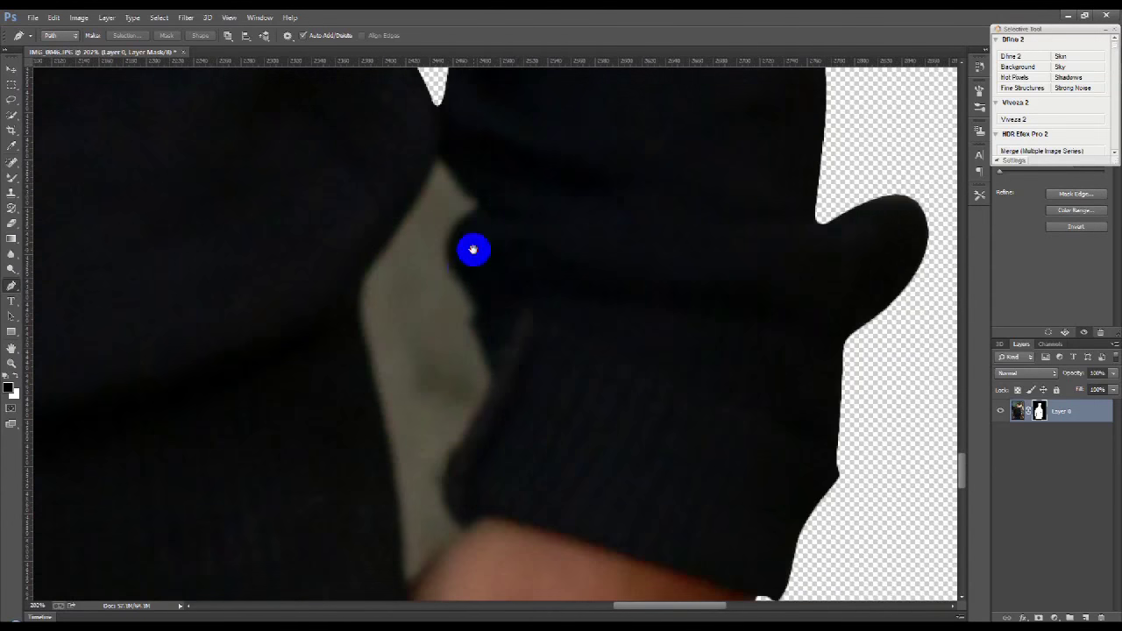
Trace a path around the sleeve gap, down to the wrist and back up.
click(434, 153)
drag(363, 269, 335, 295)
drag(367, 368, 377, 401)
scroll(388, 450, down, 2)
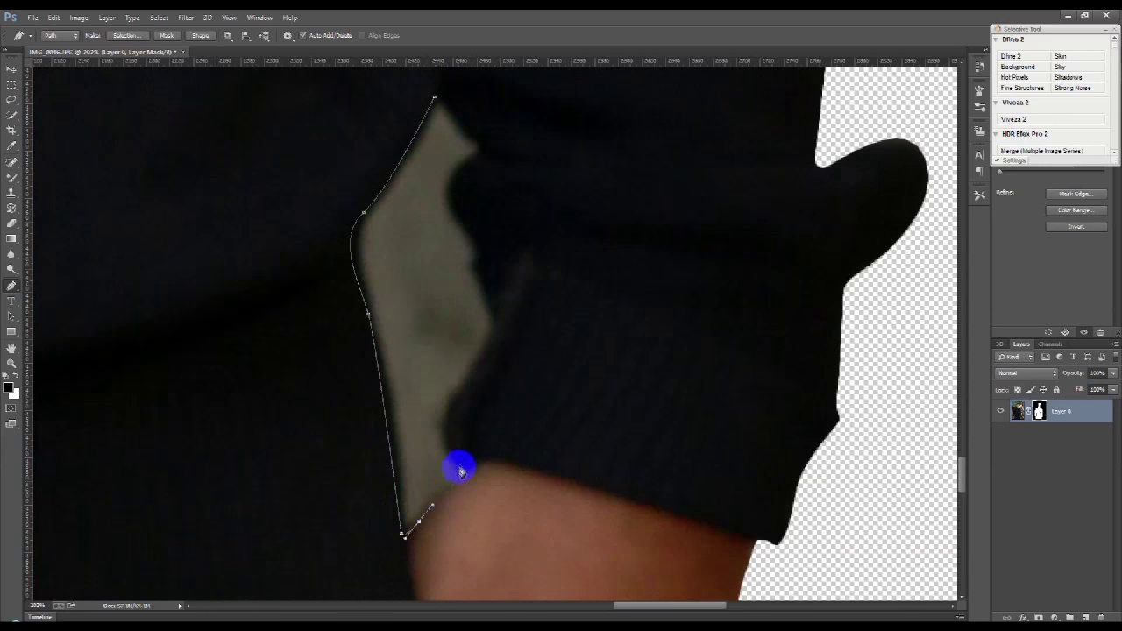
drag(471, 368, 482, 347)
click(494, 309)
click(479, 261)
click(474, 230)
drag(474, 156, 507, 128)
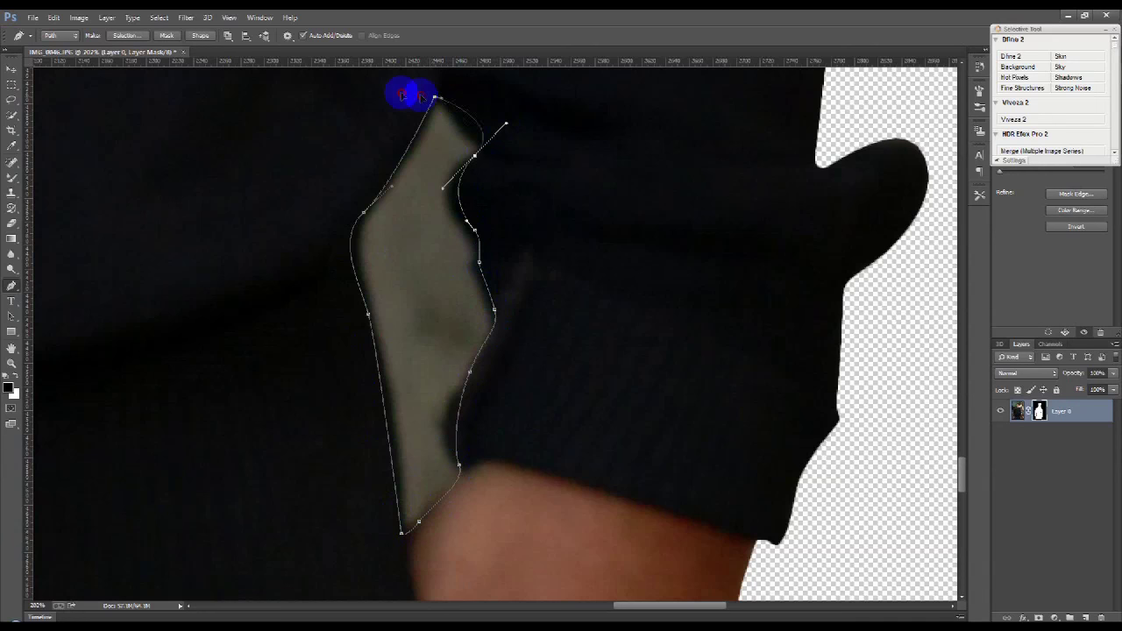
drag(480, 158, 454, 122)
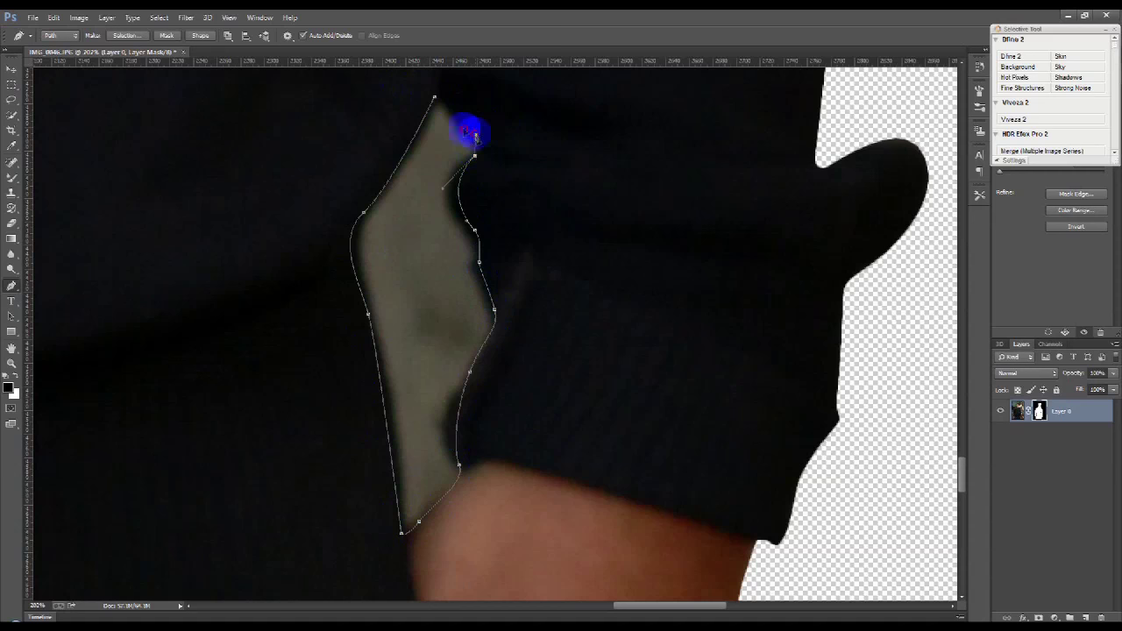
Close the sleeve-gap path, fill it black in the mask, and deselect.
click(439, 85)
key(ctrl+Return)
key(alt+BackSpace)
key(ctrl+d)
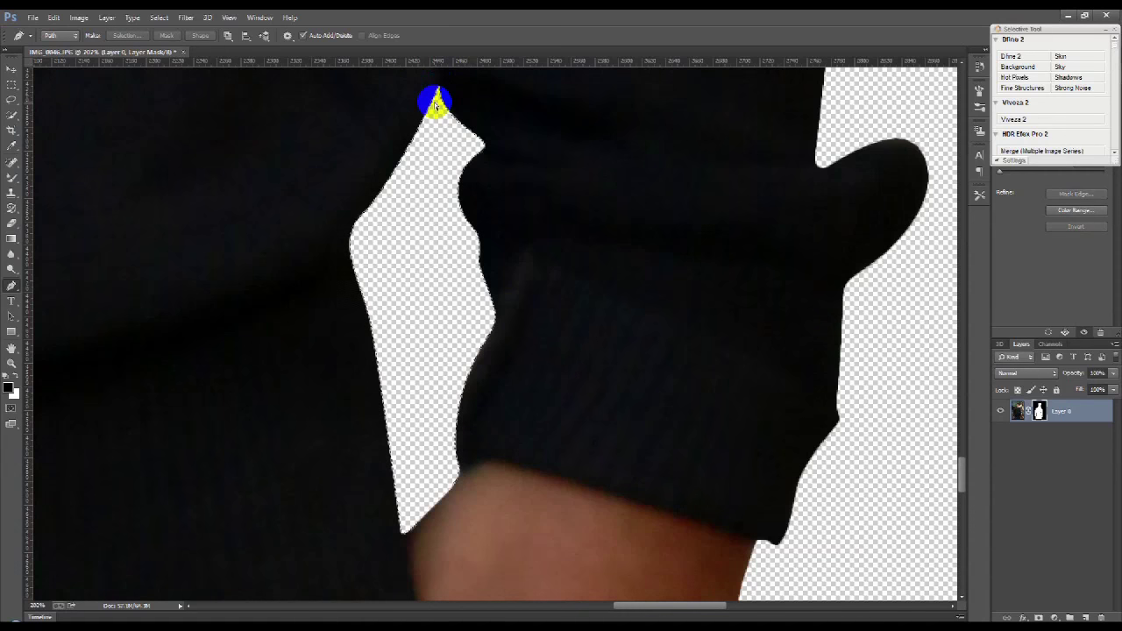
scroll(528, 175, down, 2)
scroll(529, 180, down, 2)
scroll(529, 179, down, 2)
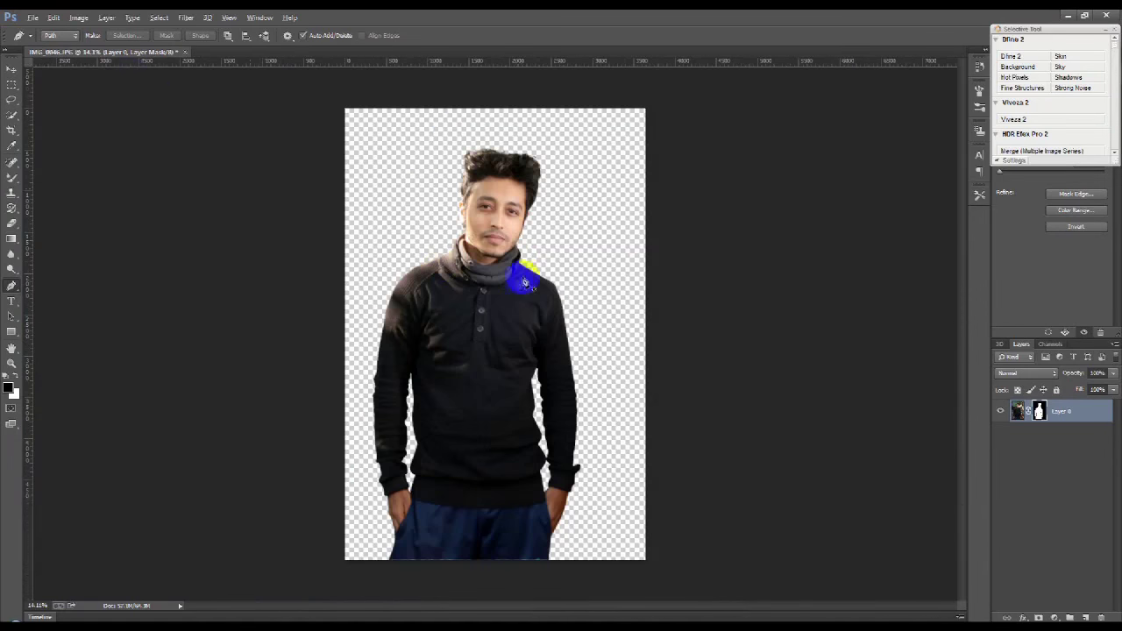
Create a new white 1920×1080 document from the Desktop preset.
click(12, 69)
click(33, 18)
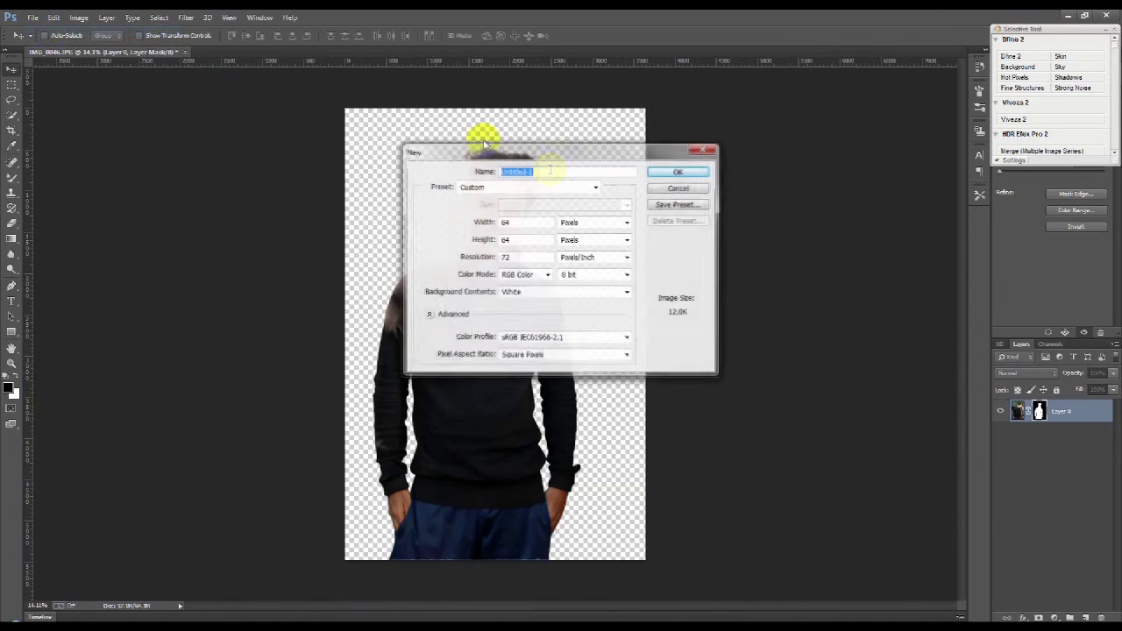
click(514, 186)
click(473, 227)
key(Tab)
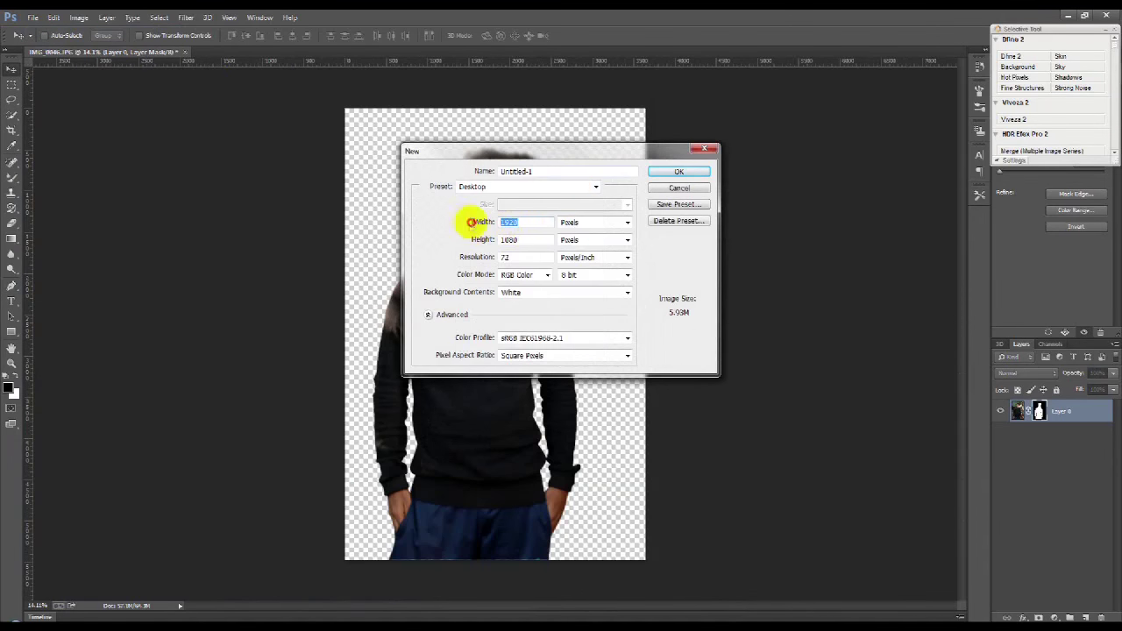
key(Tab)
click(675, 171)
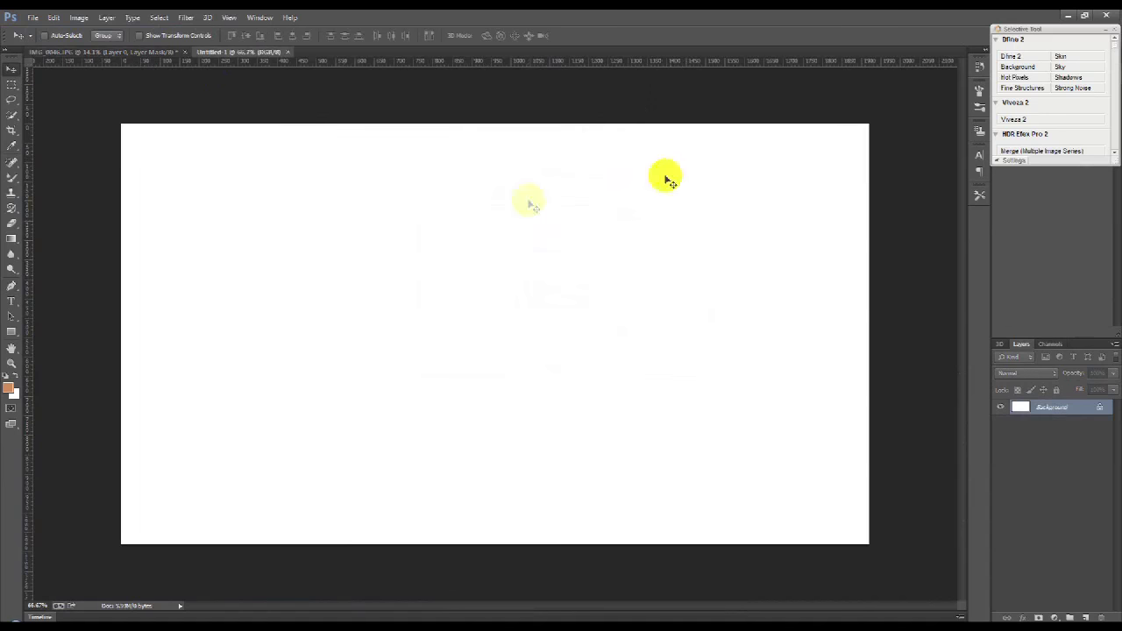
Add a Gradient Fill layer, undoing a mistaken Gradient Map layer first.
click(1051, 616)
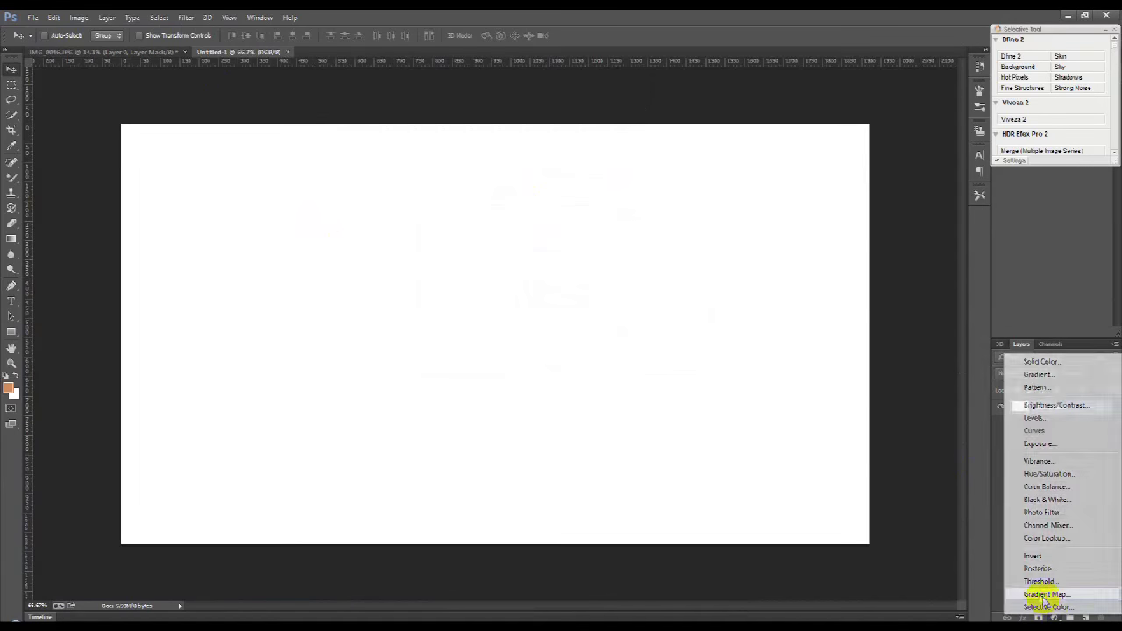
click(1045, 593)
key(ctrl+z)
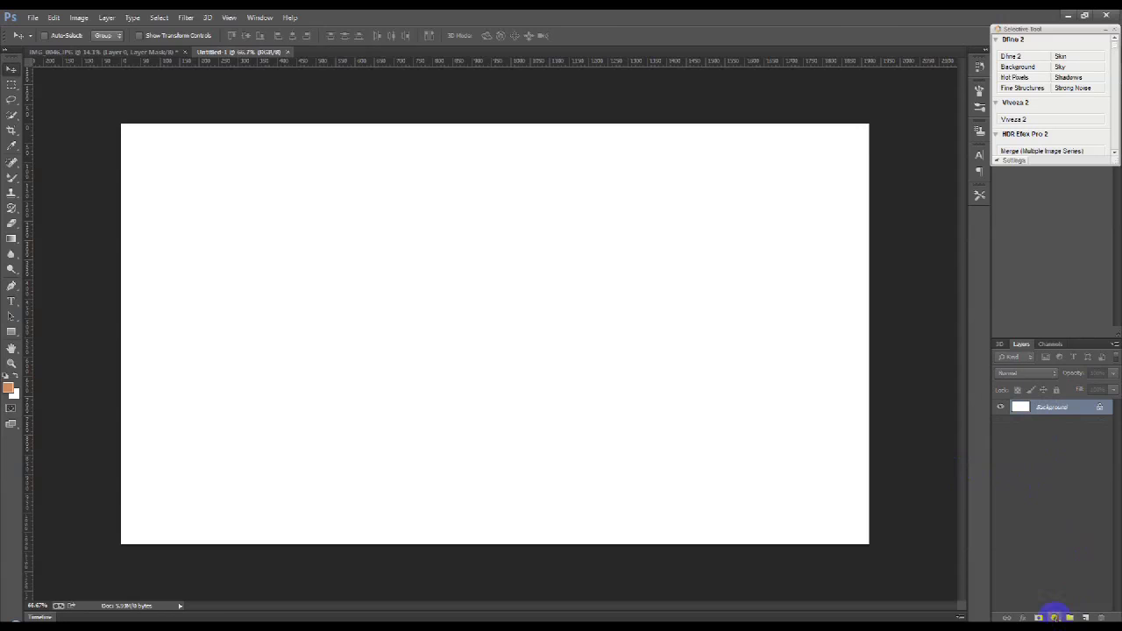
click(1054, 616)
click(1050, 377)
Use a black-to-white Radial gradient, reversed, with the glow shifted slightly up-right.
click(908, 236)
double_click(843, 263)
click(867, 254)
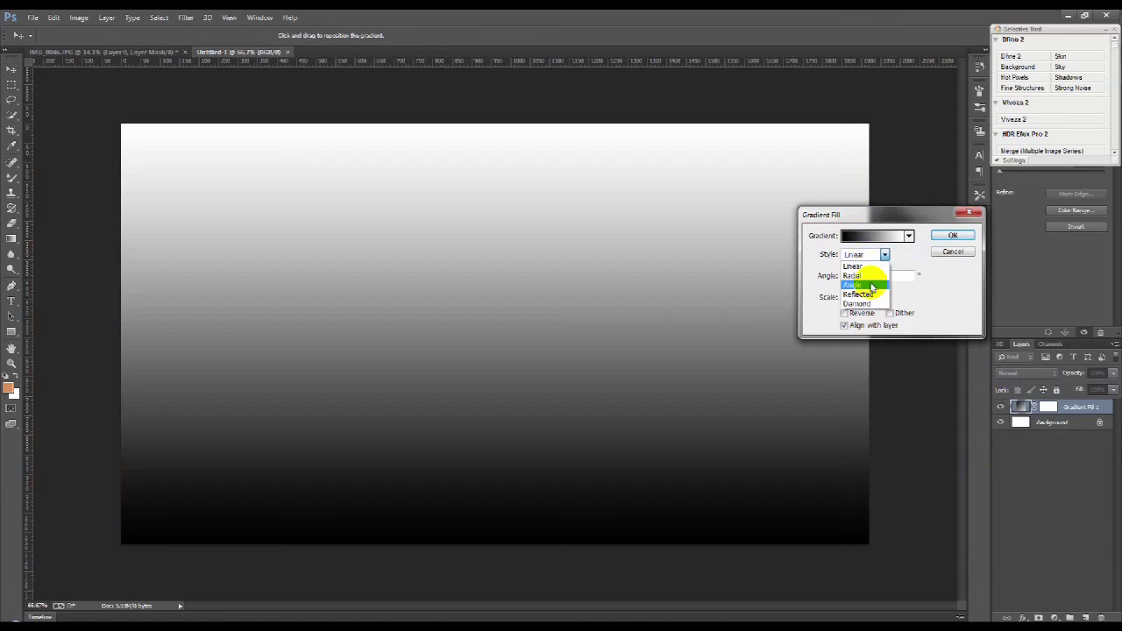
click(854, 272)
click(863, 313)
drag(520, 340, 536, 319)
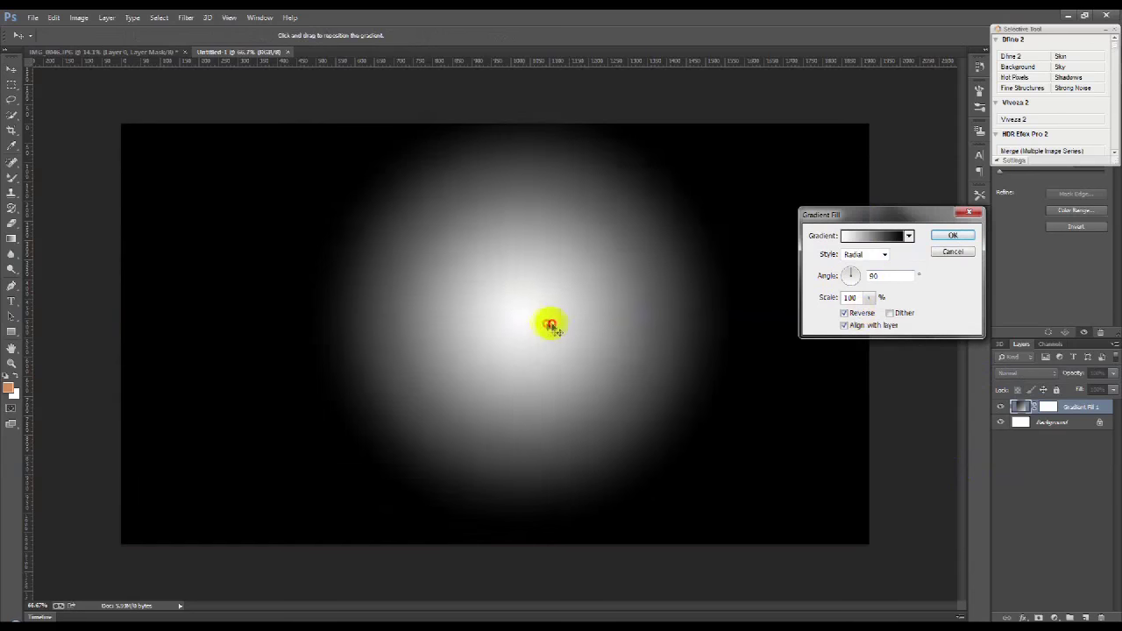
Darken the gradient's white stop to dark grey in the Gradient Editor.
click(877, 236)
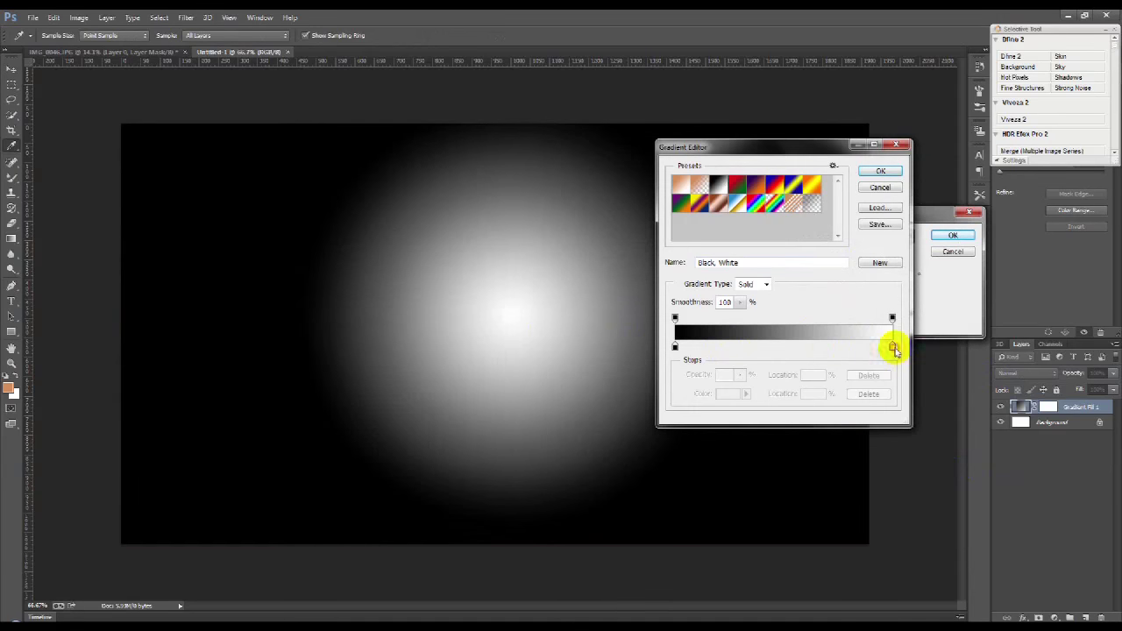
double_click(897, 347)
mouse_move(740, 340)
mouse_down()
mouse_move(712, 357)
mouse_move(701, 342)
mouse_up()
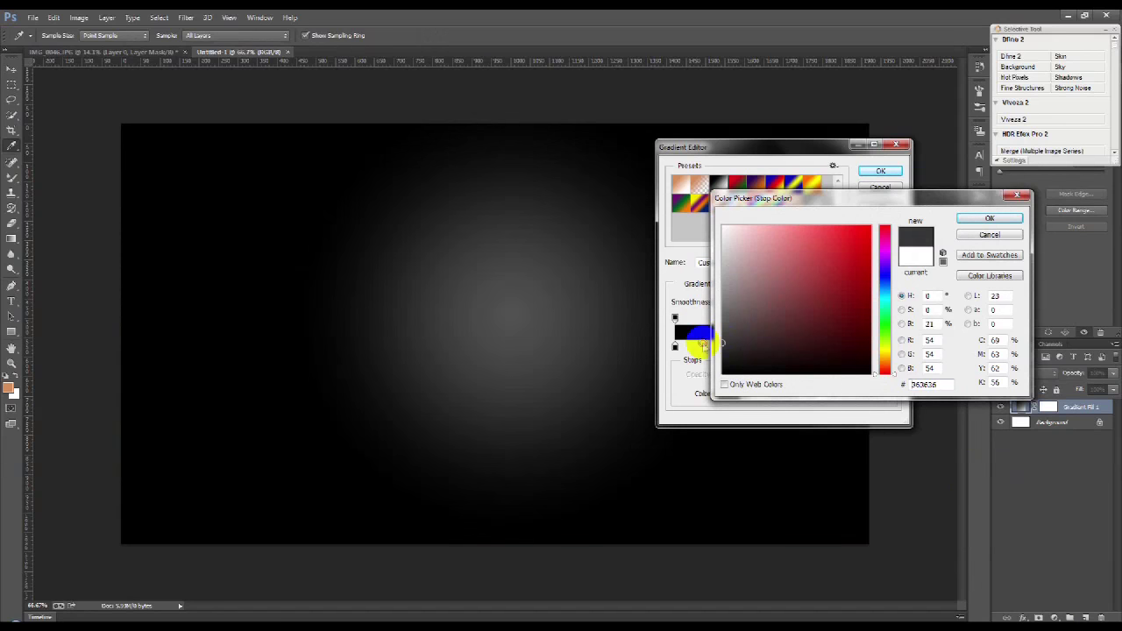
click(989, 218)
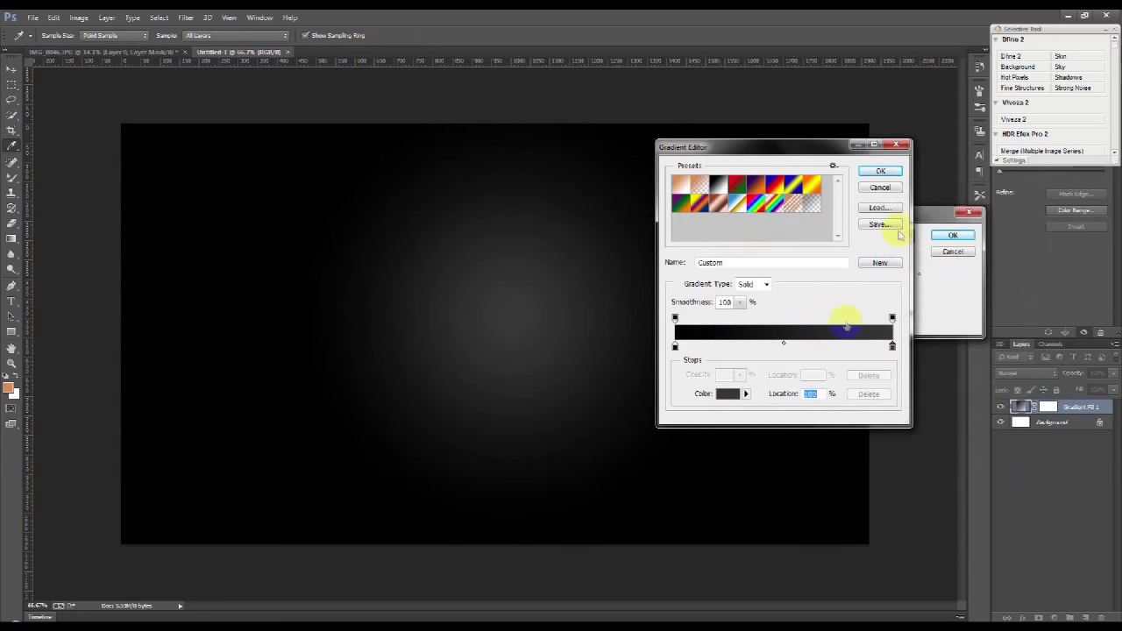
click(881, 170)
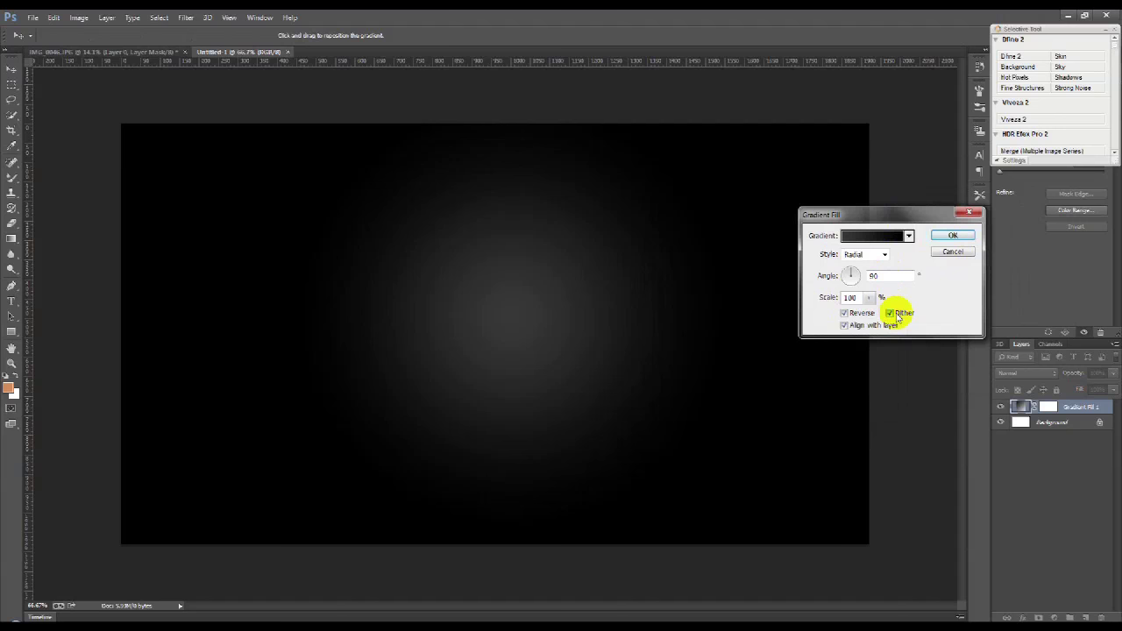
Raise the gradient Scale to 130, recentre the glow, and refine the right stop's dark grey.
double_click(881, 276)
drag(599, 304, 566, 304)
drag(869, 298, 873, 313)
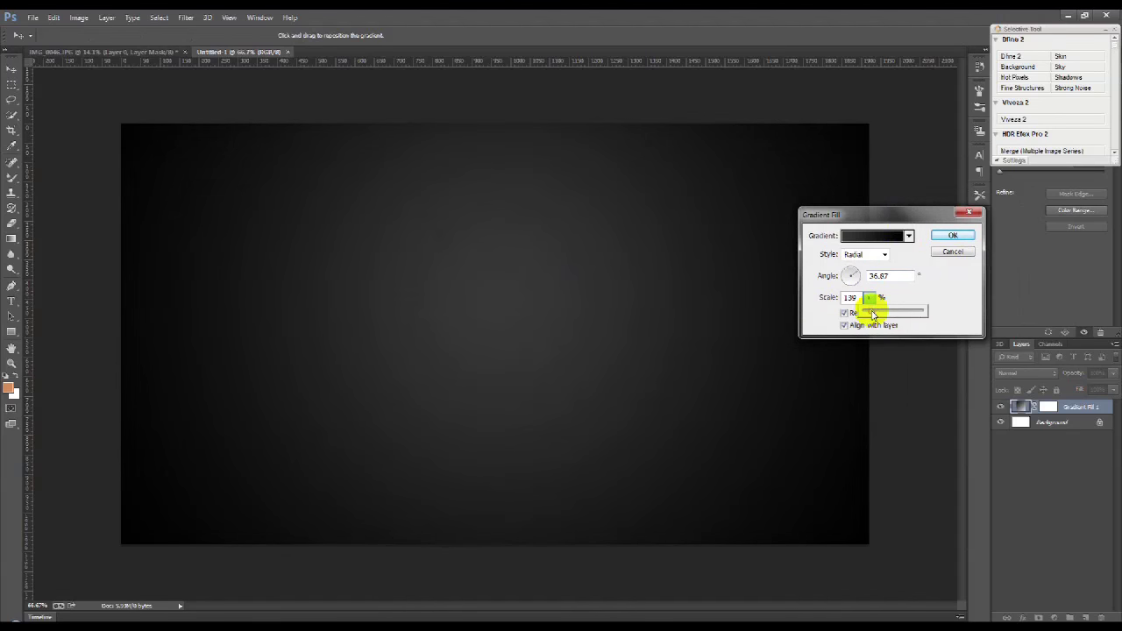
click(876, 236)
double_click(893, 347)
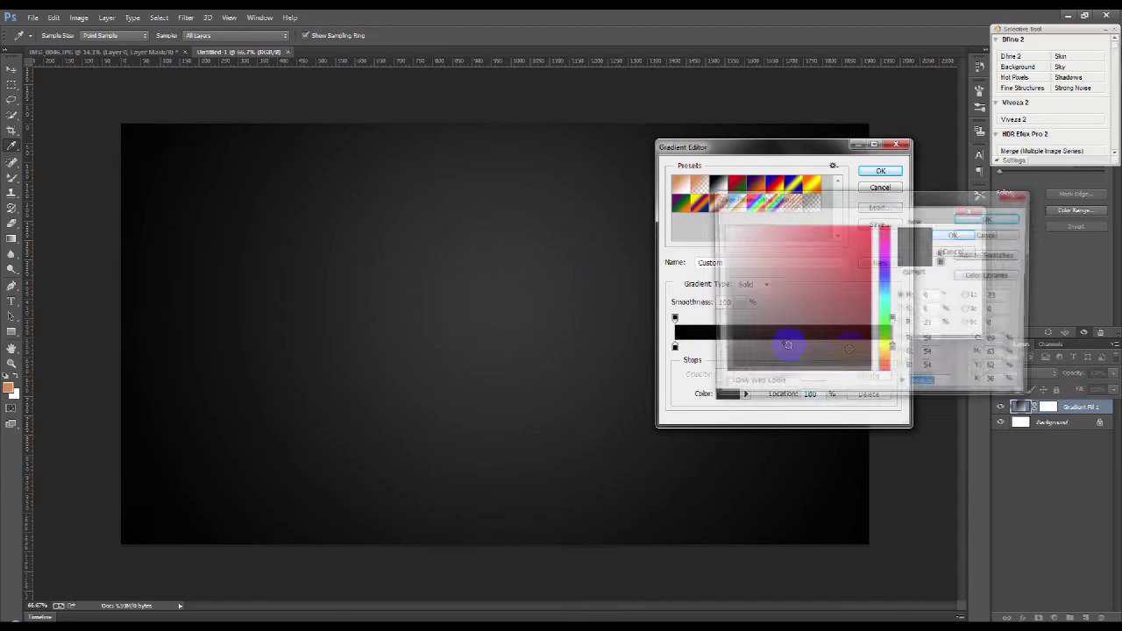
click(715, 348)
click(675, 359)
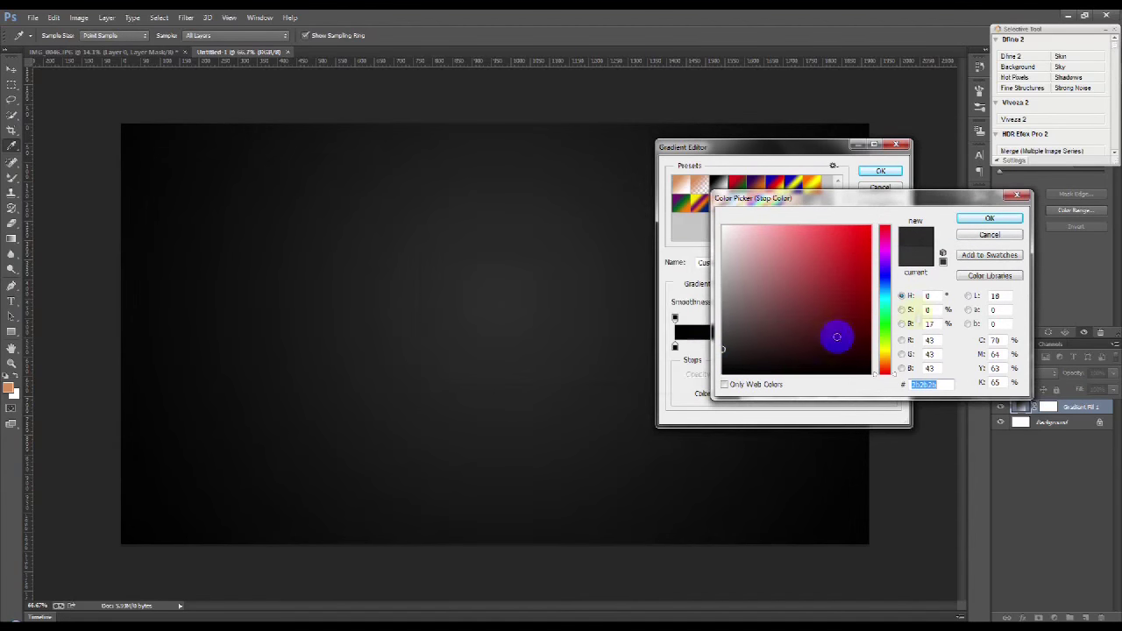
click(1019, 219)
click(881, 172)
click(952, 233)
Drag the man's photo from its document into the composition.
key(v)
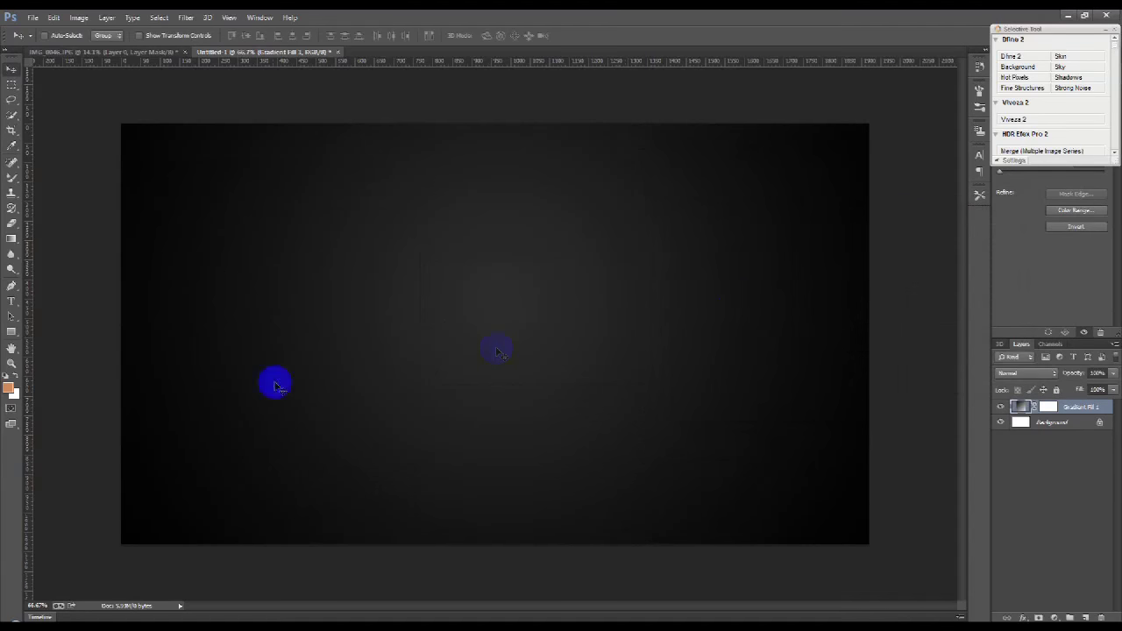
click(179, 58)
drag(609, 292, 511, 267)
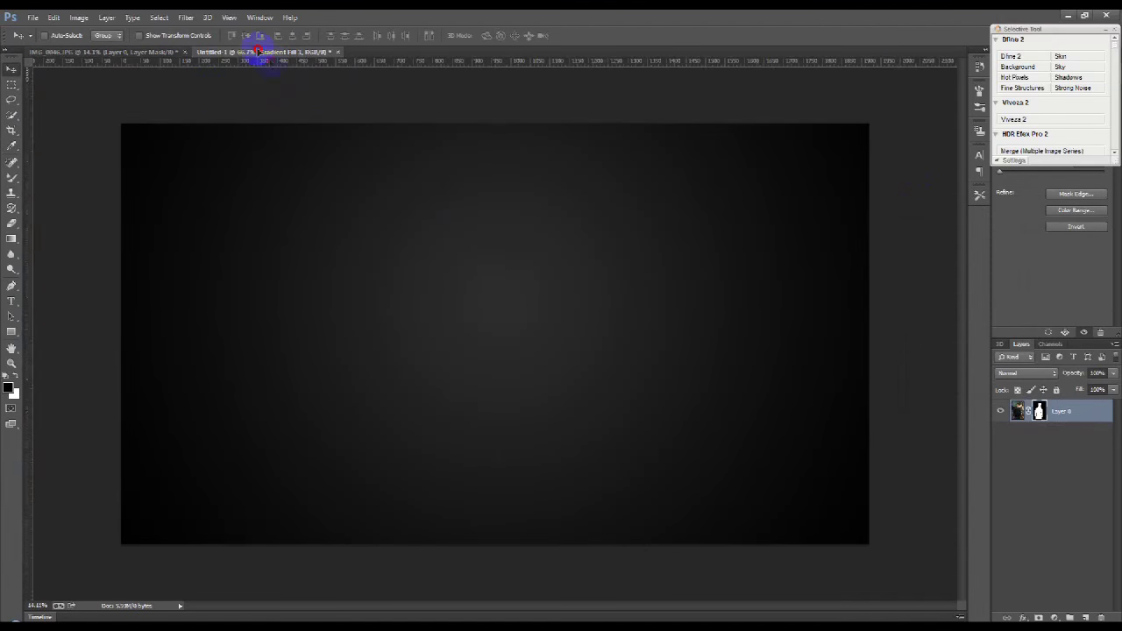
Convert the man's photo layer to a Smart Object.
right_click(1065, 410)
click(957, 260)
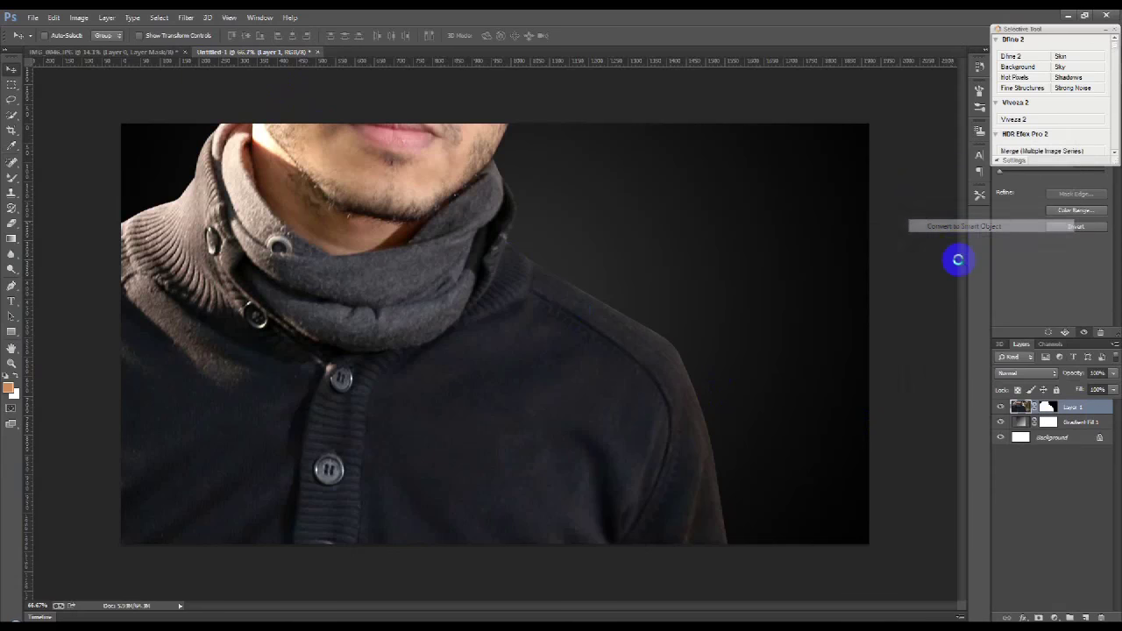
click(79, 17)
click(57, 18)
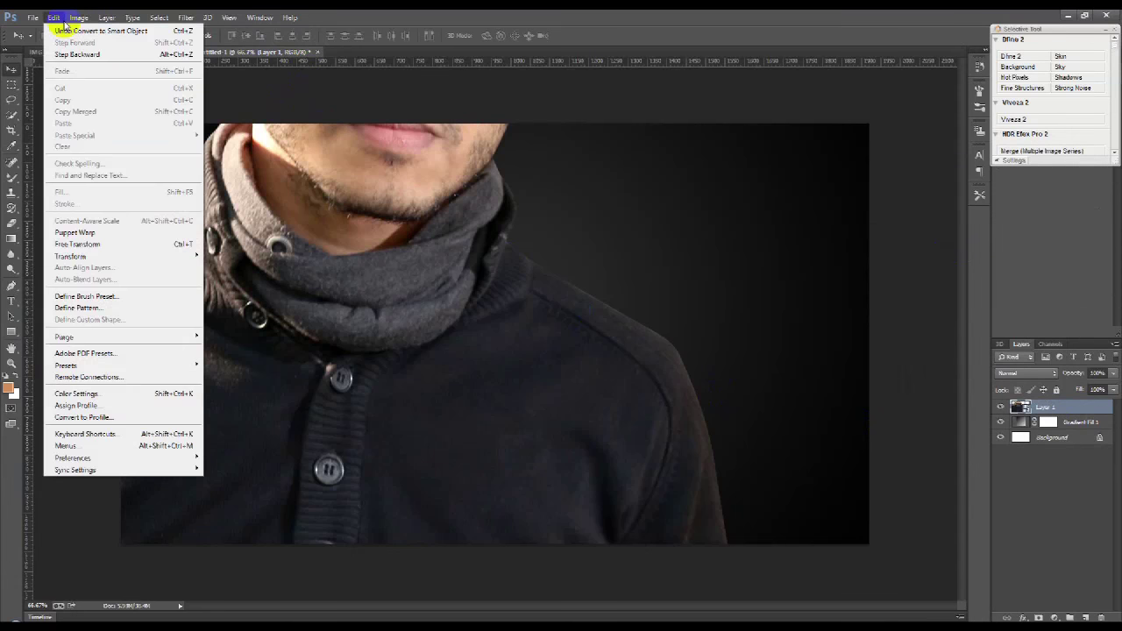
click(87, 243)
Scale the man down to about 18%, centre him on the canvas, and commit.
drag(168, 37, 120, 50)
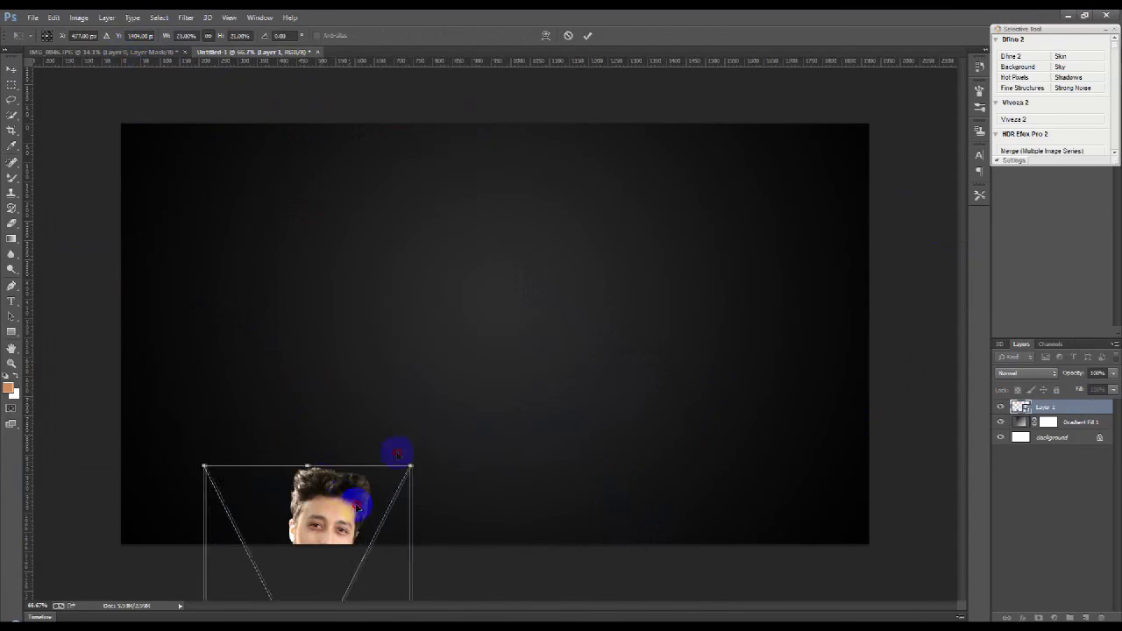
mouse_move(358, 507)
mouse_down()
mouse_move(514, 196)
mouse_move(518, 226)
mouse_up()
drag(582, 158, 571, 181)
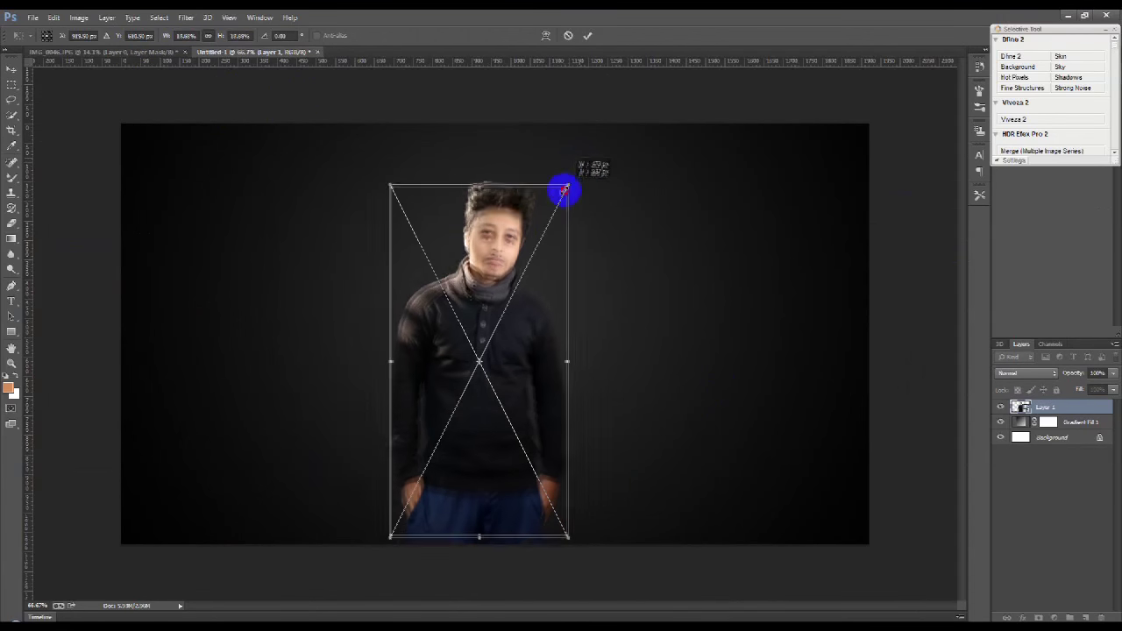
drag(528, 241, 528, 220)
drag(573, 166, 571, 170)
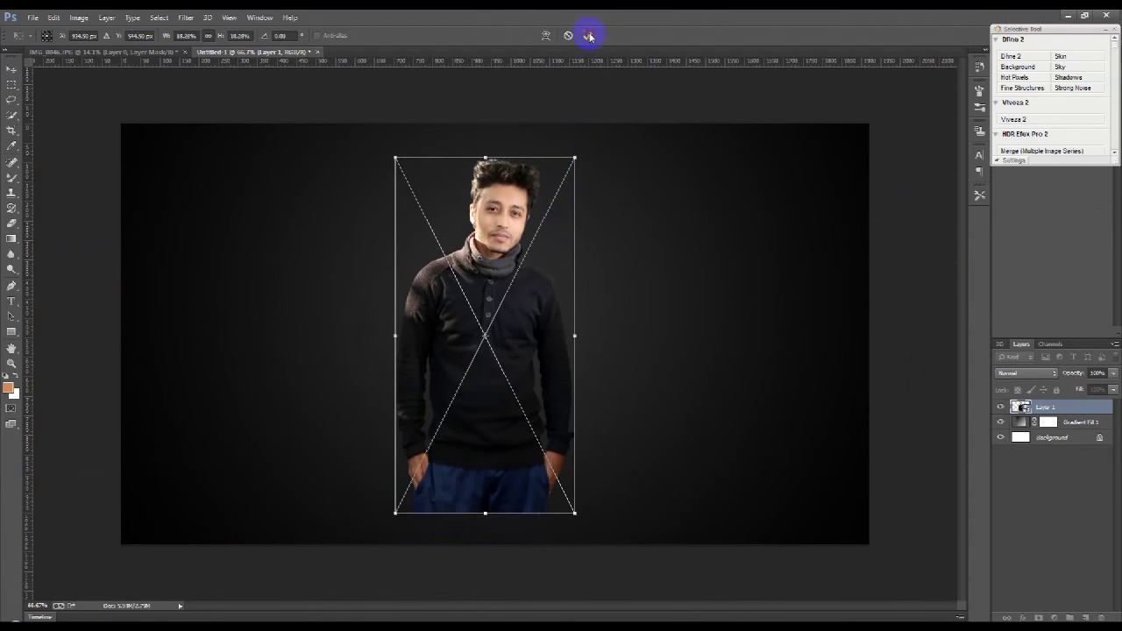
click(589, 36)
scroll(421, 531, up, 3)
scroll(400, 351, up, 2)
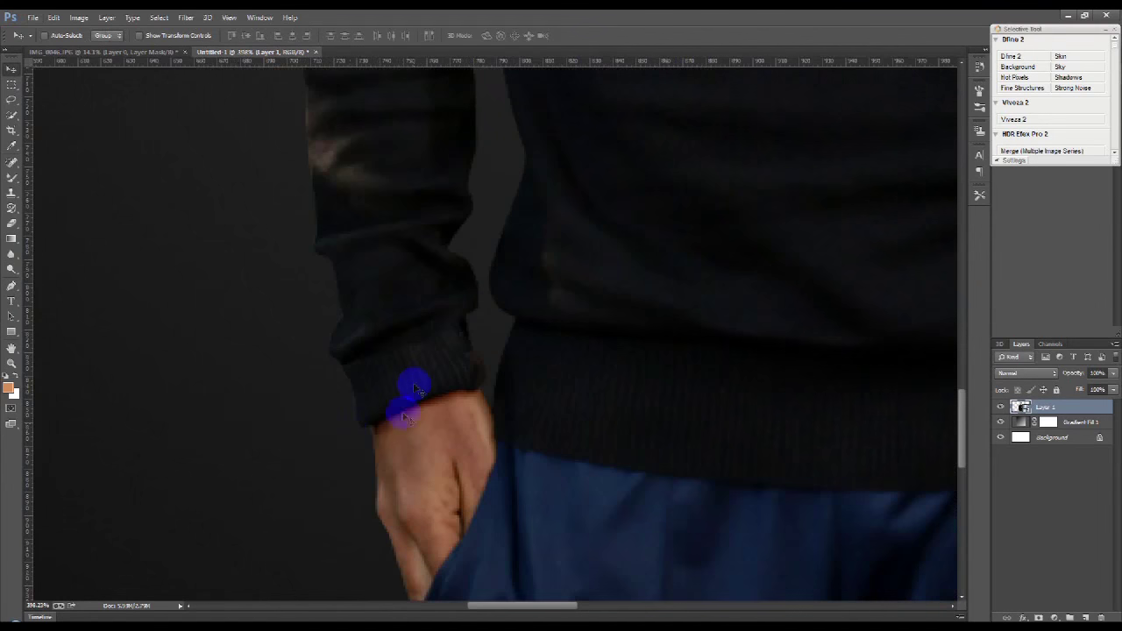
Trace a pen path along the man's left cuff and the sweater hem.
click(12, 289)
click(361, 427)
click(401, 408)
click(422, 396)
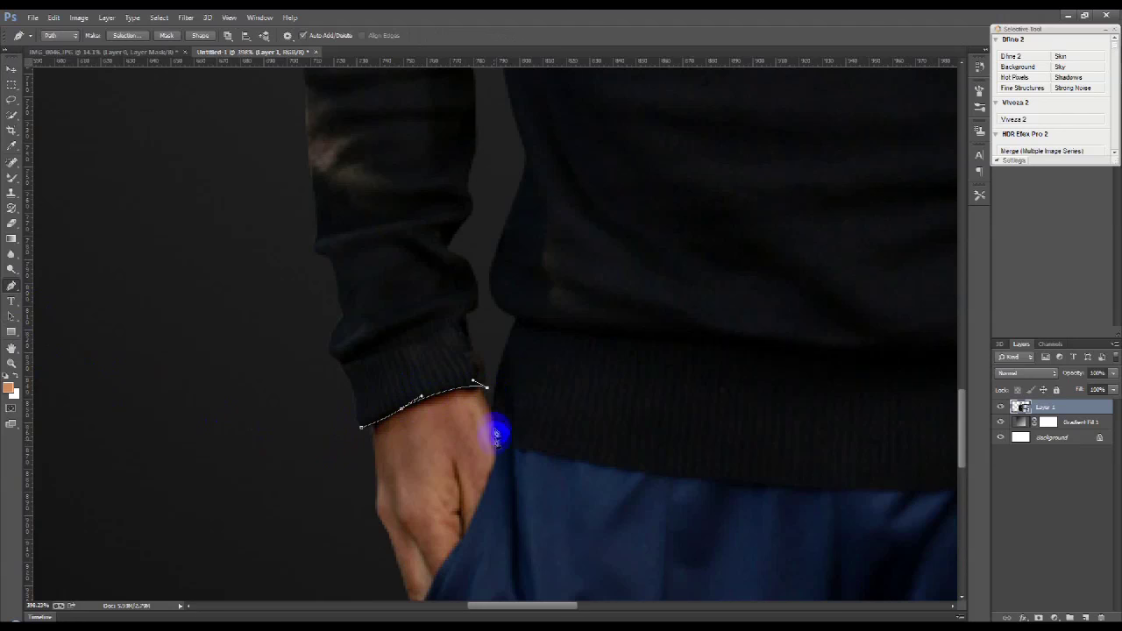
click(493, 408)
drag(615, 467, 675, 473)
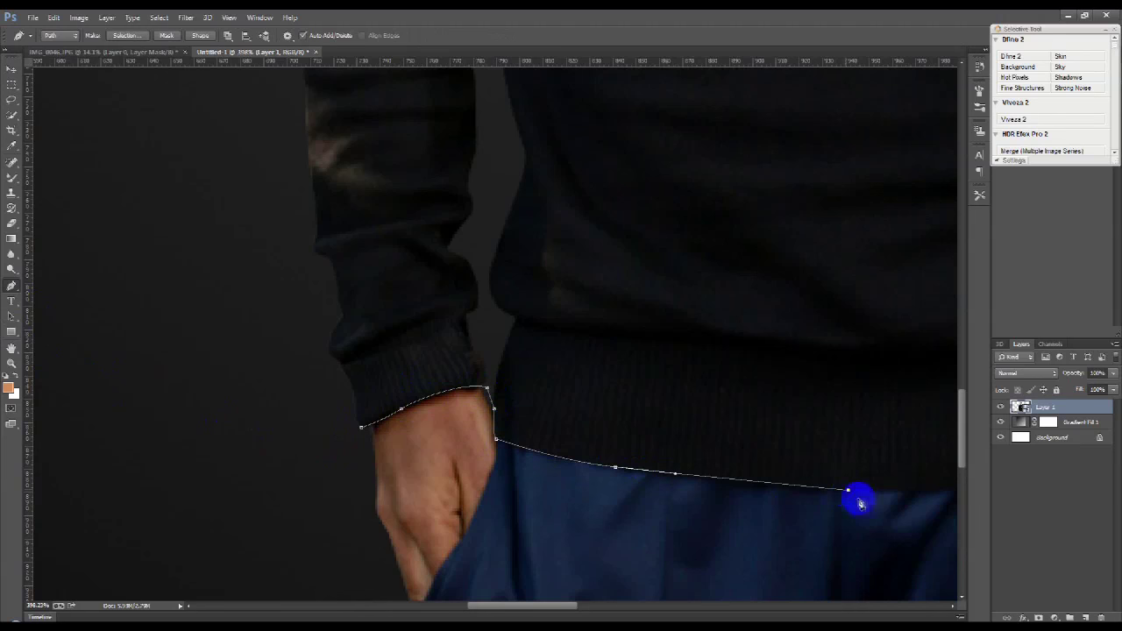
drag(860, 504, 285, 453)
Continue the path around the right hand and cuff, closing it around the trousers.
drag(611, 402, 683, 367)
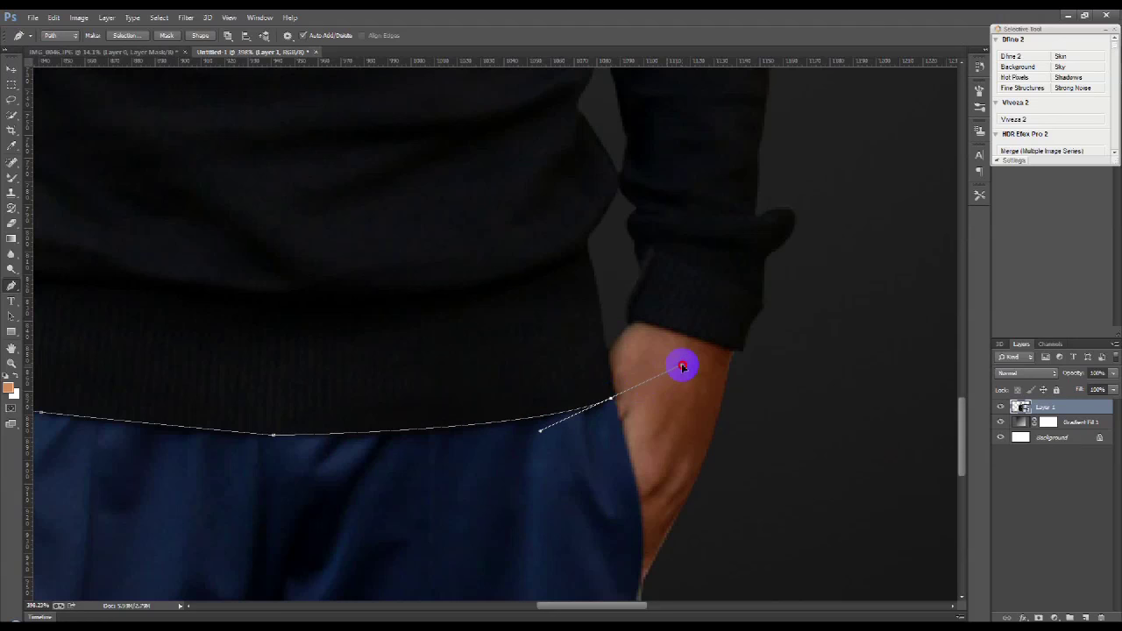
click(607, 345)
drag(662, 324, 700, 333)
drag(777, 342, 774, 411)
scroll(704, 578, down, 3)
scroll(681, 591, down, 4)
scroll(679, 603, down, 3)
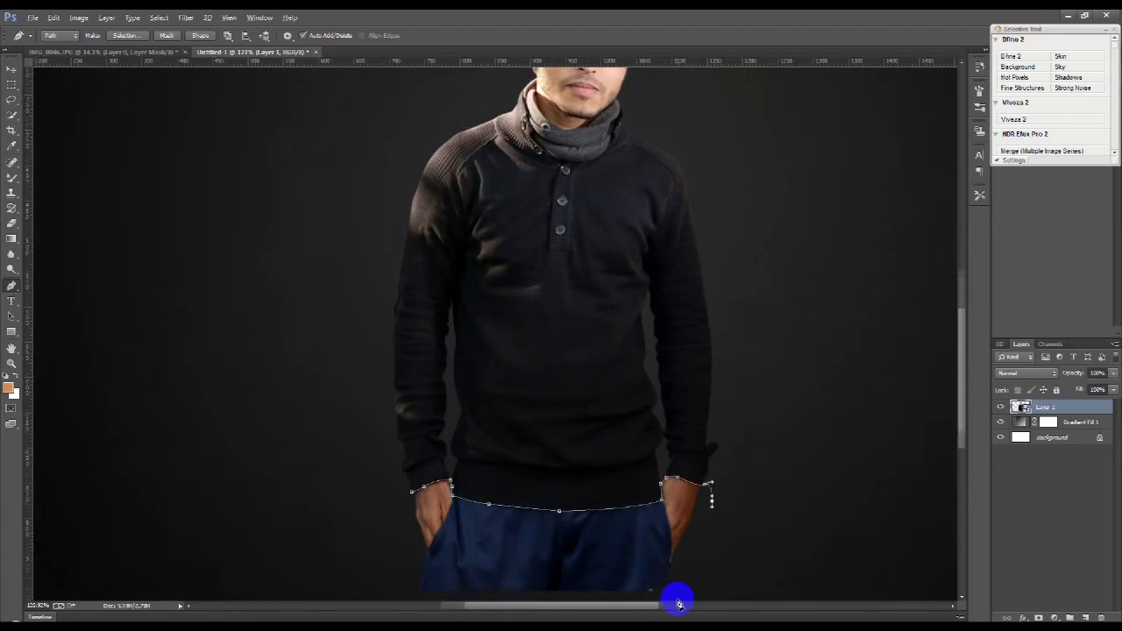
scroll(679, 603, down, 3)
drag(655, 531, 496, 545)
drag(348, 493, 333, 433)
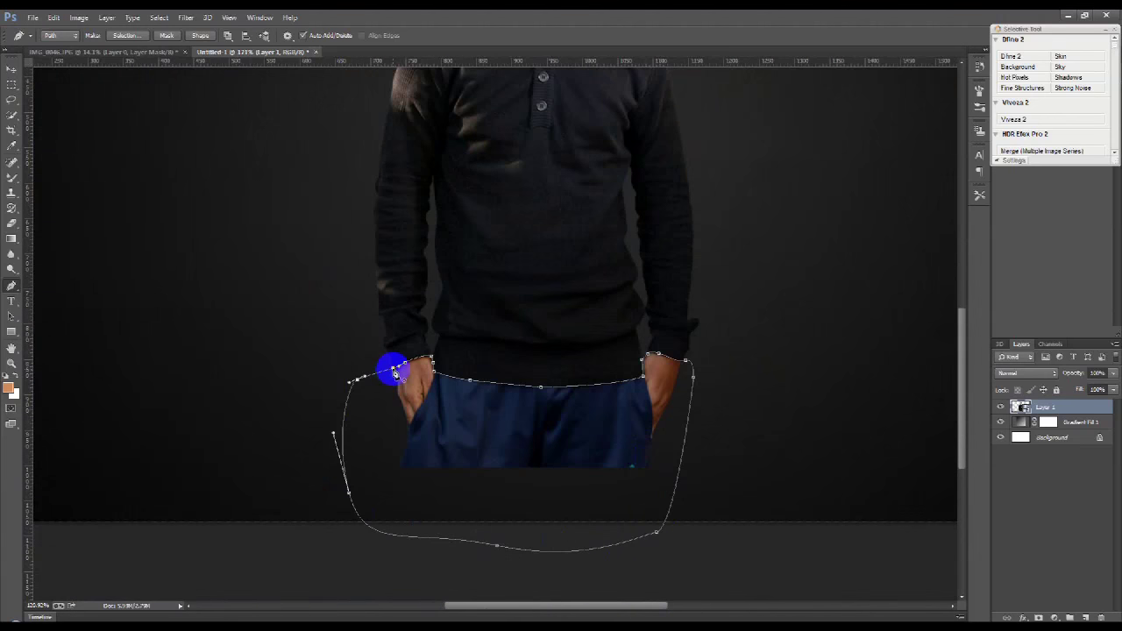
Turn the closed path into a selection and delete the hands and trousers.
right_click(934, 357)
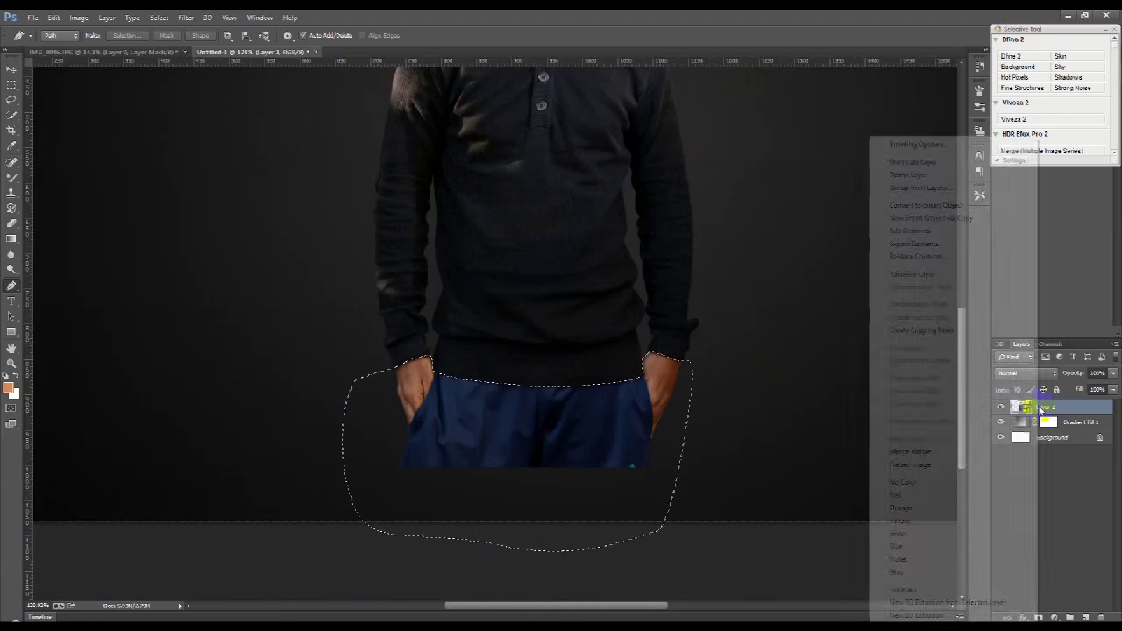
click(930, 274)
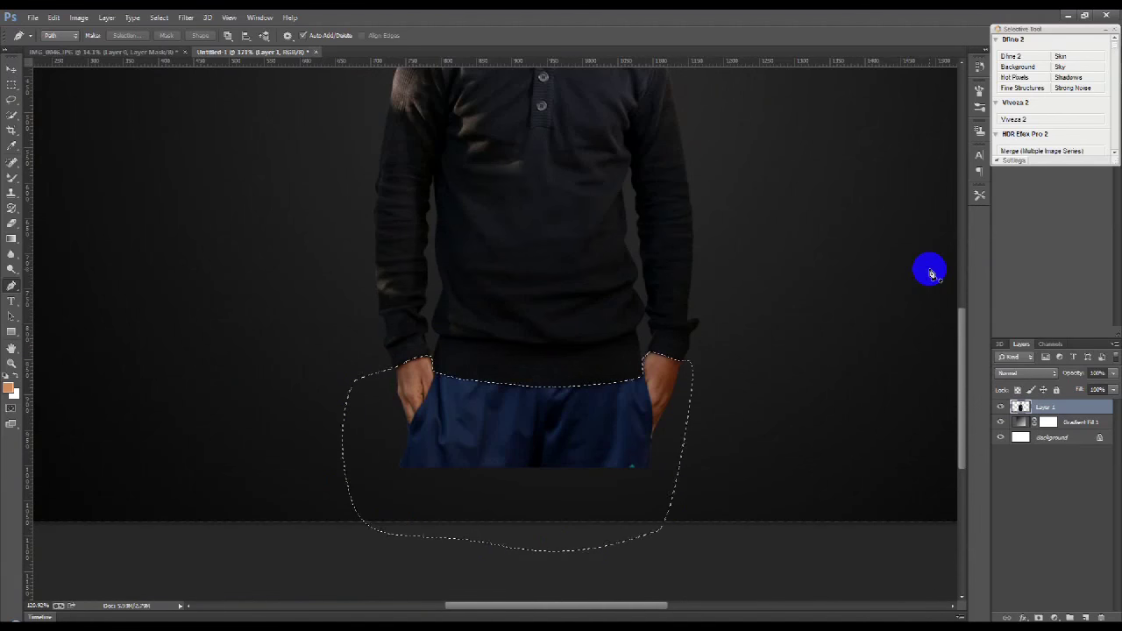
key(Delete)
scroll(624, 263, up, 2)
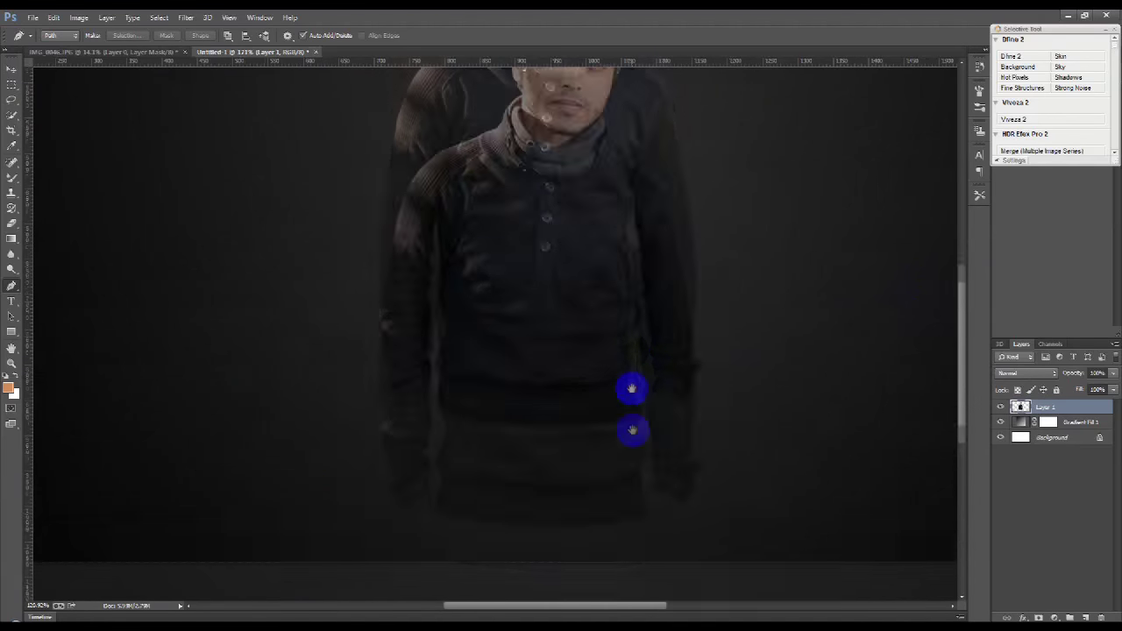
scroll(576, 295, up, 2)
scroll(556, 394, down, 2)
scroll(555, 391, down, 2)
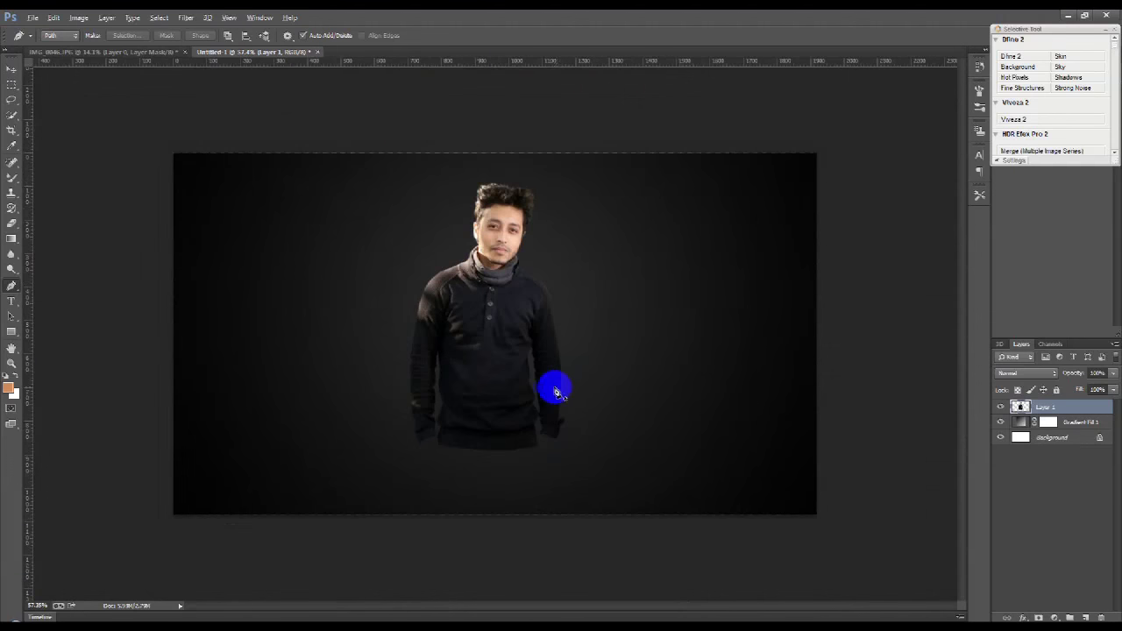
click(11, 68)
scroll(597, 387, up, 1)
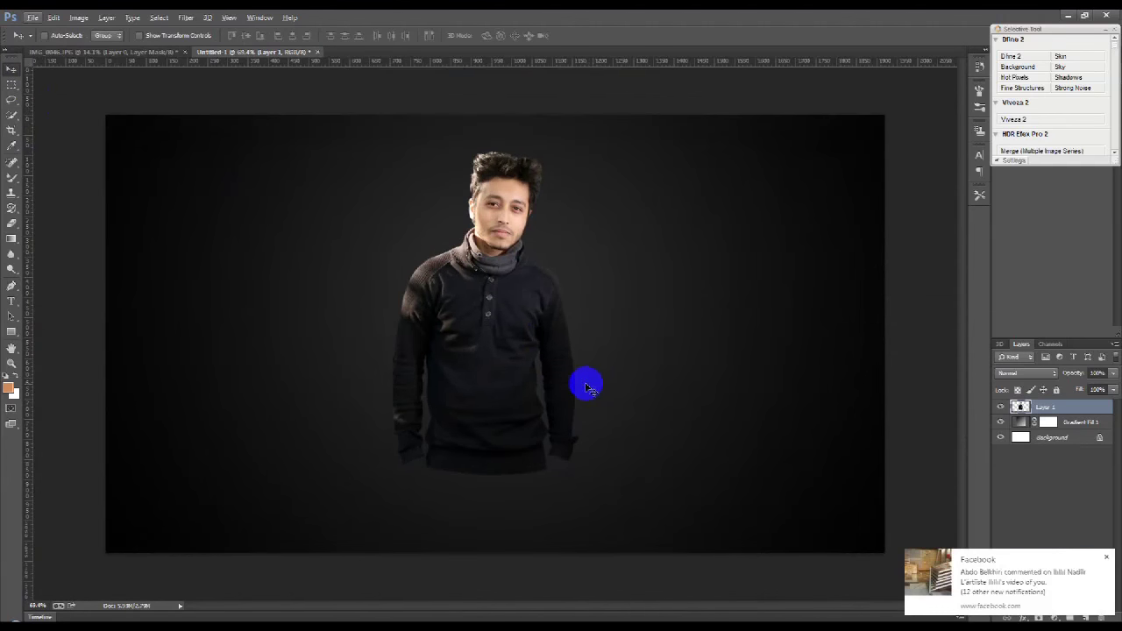
Apply Camera Raw with Saturation -100, Shadows +58, Blacks -29 and Highlights -20 to the man.
click(186, 18)
click(203, 77)
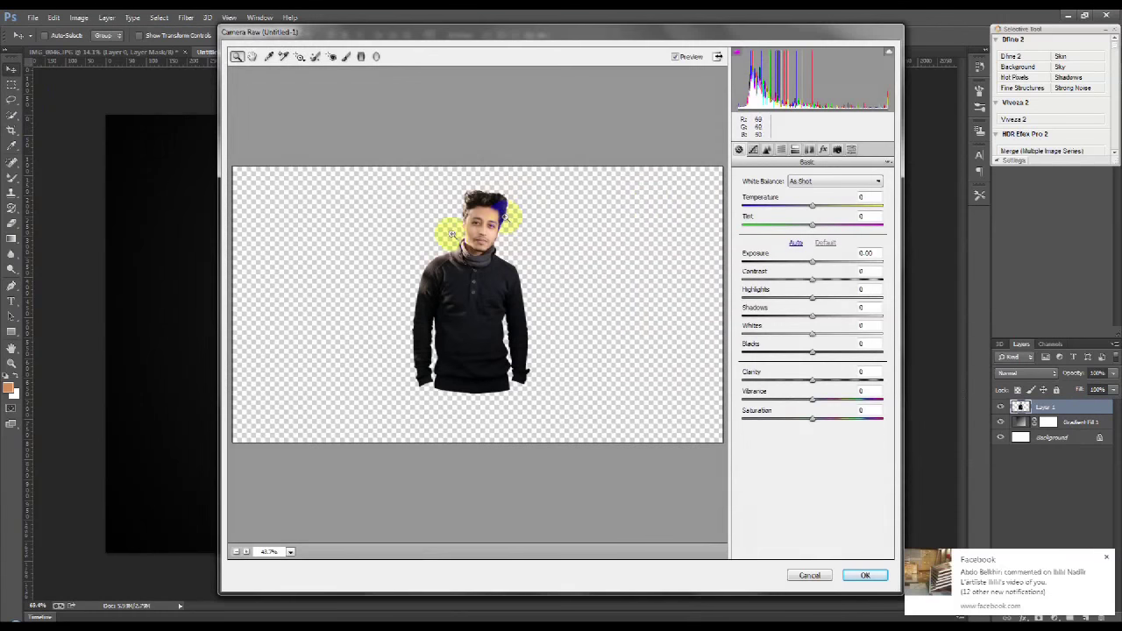
drag(599, 401, 629, 412)
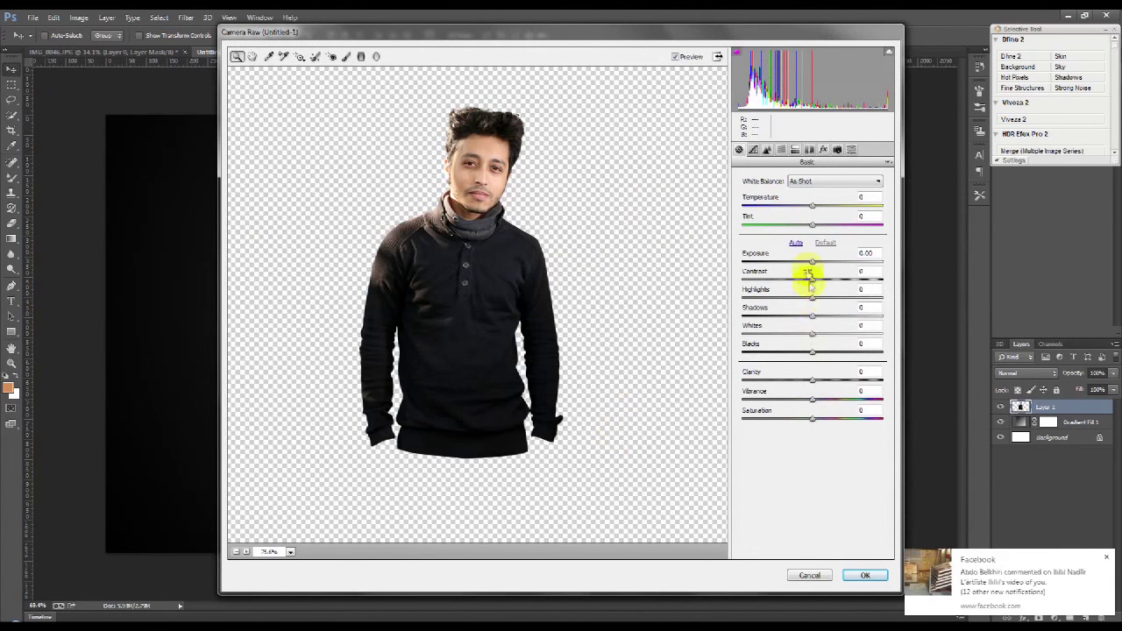
mouse_move(824, 352)
mouse_down()
mouse_move(778, 350)
mouse_move(794, 353)
mouse_up()
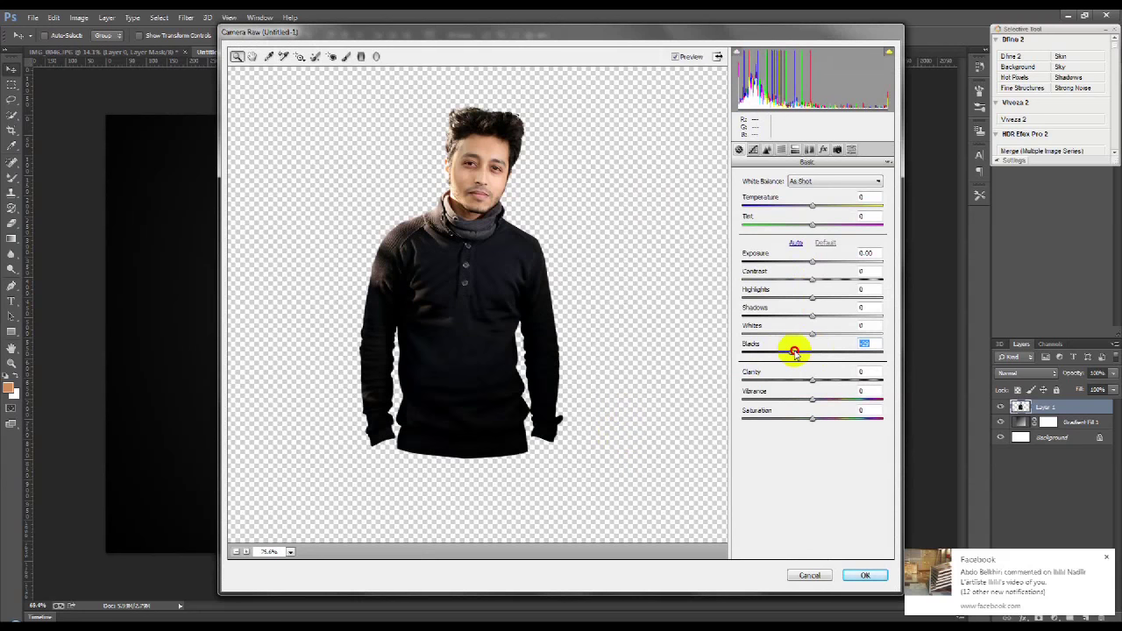
drag(787, 300, 854, 323)
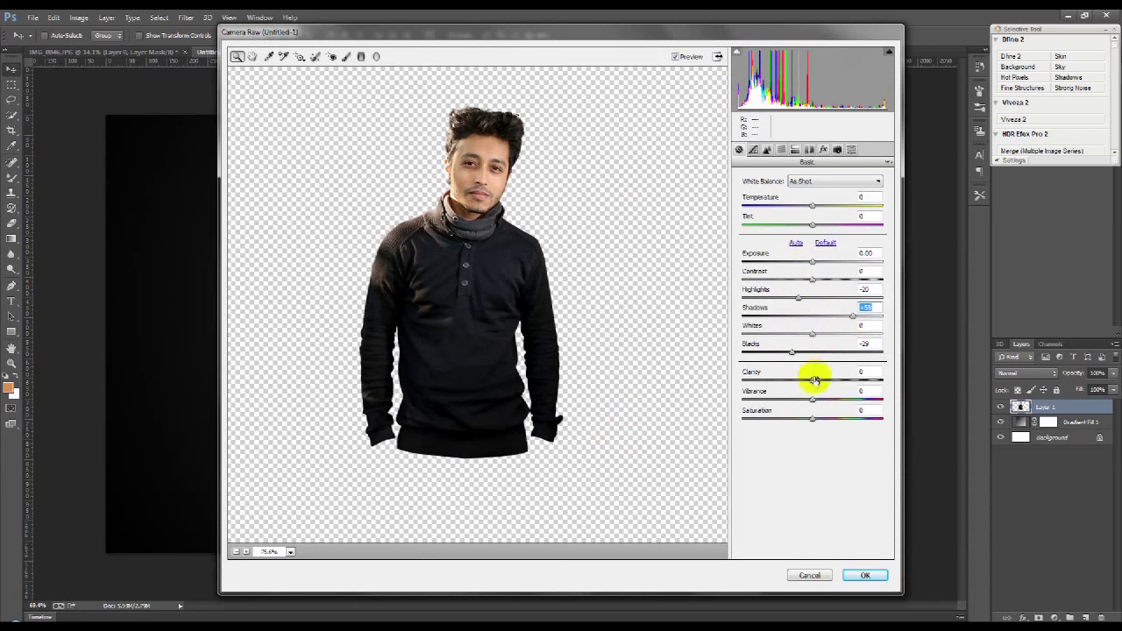
drag(813, 424, 709, 417)
key(ctrl+z)
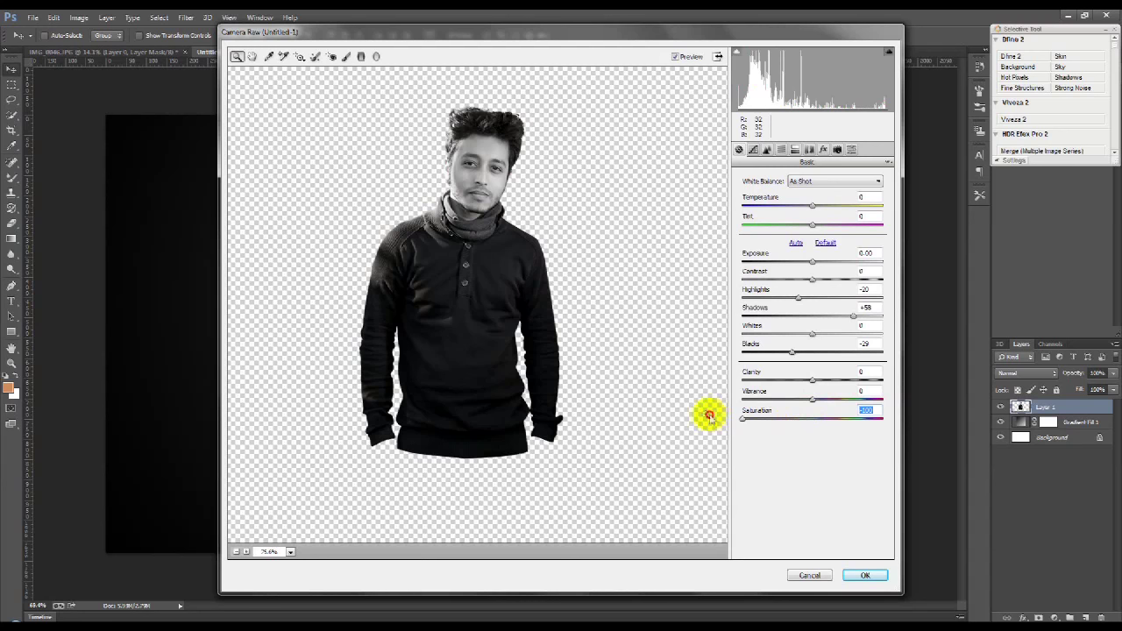
click(818, 211)
mouse_move(825, 213)
mouse_down()
mouse_move(773, 216)
mouse_move(798, 217)
mouse_up()
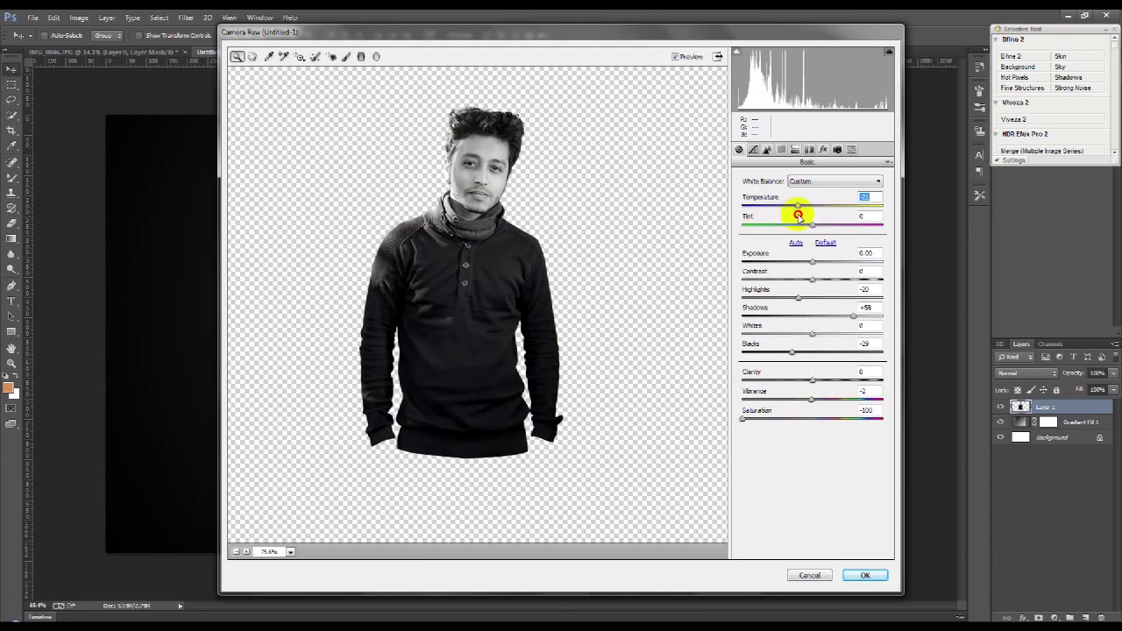
click(865, 575)
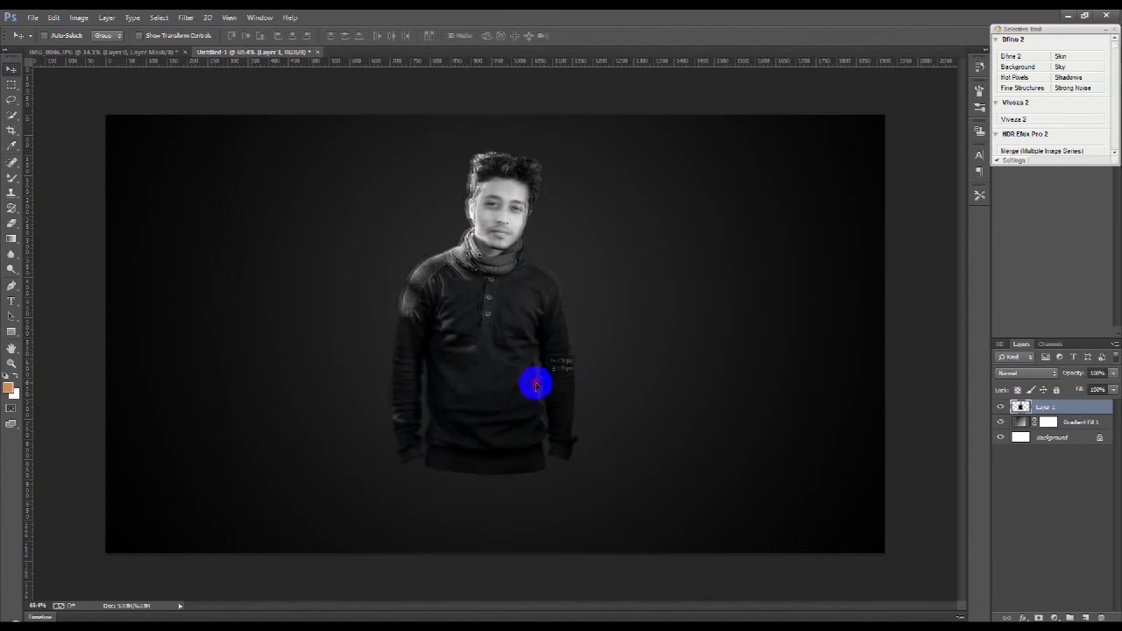
Set the man's Levels white input to 235, then nudge him slightly on the canvas.
click(79, 17)
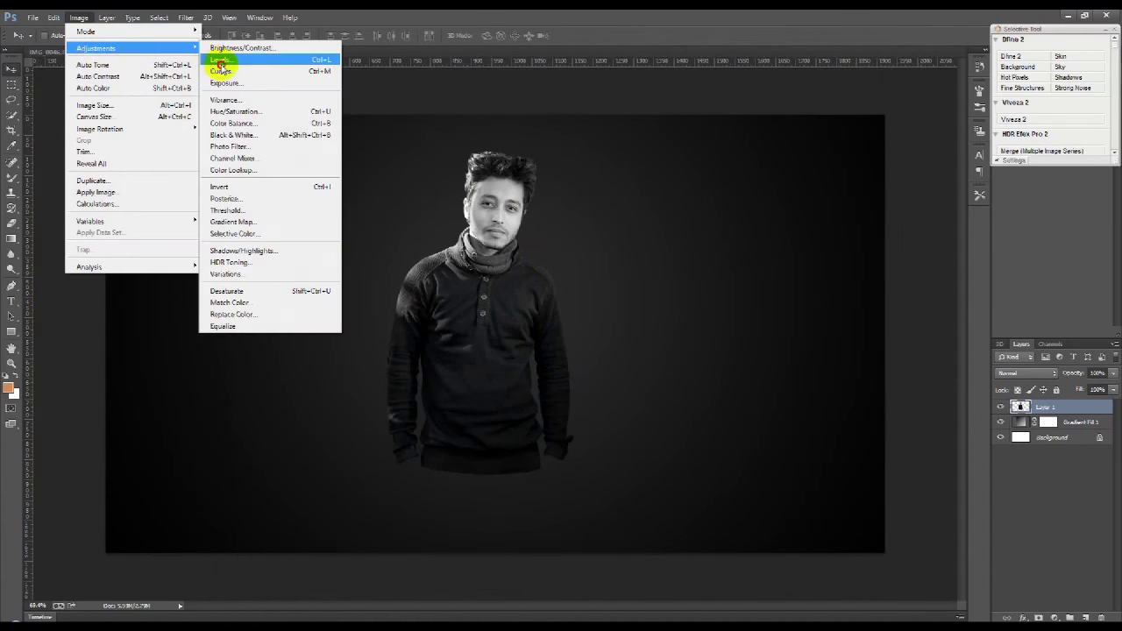
click(263, 62)
drag(541, 144, 709, 144)
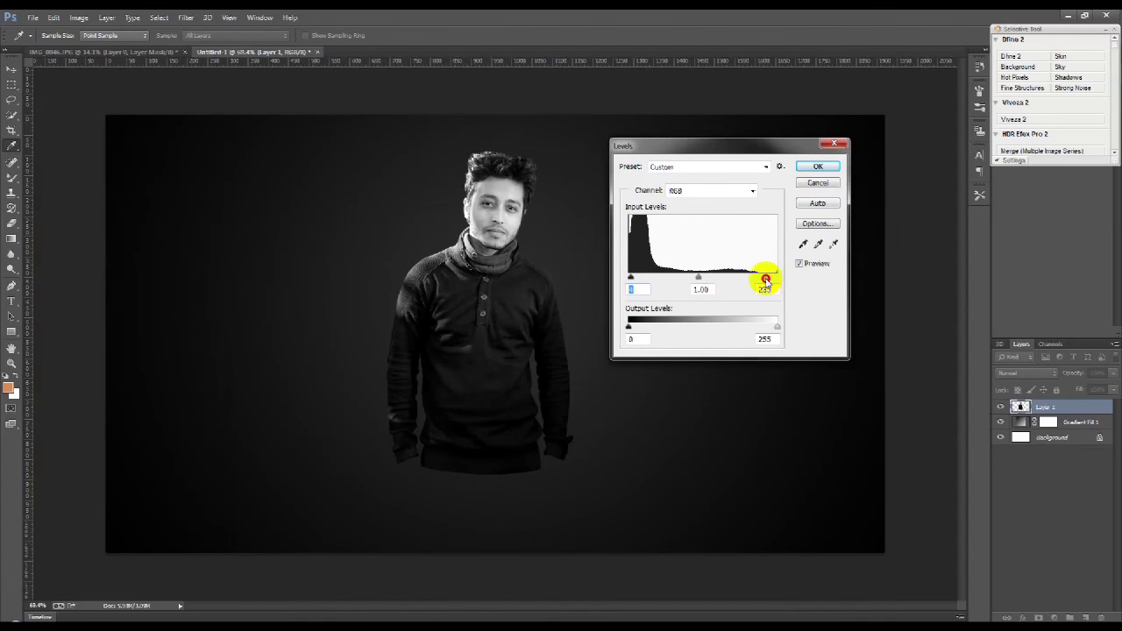
click(818, 167)
key(v)
drag(601, 343, 595, 348)
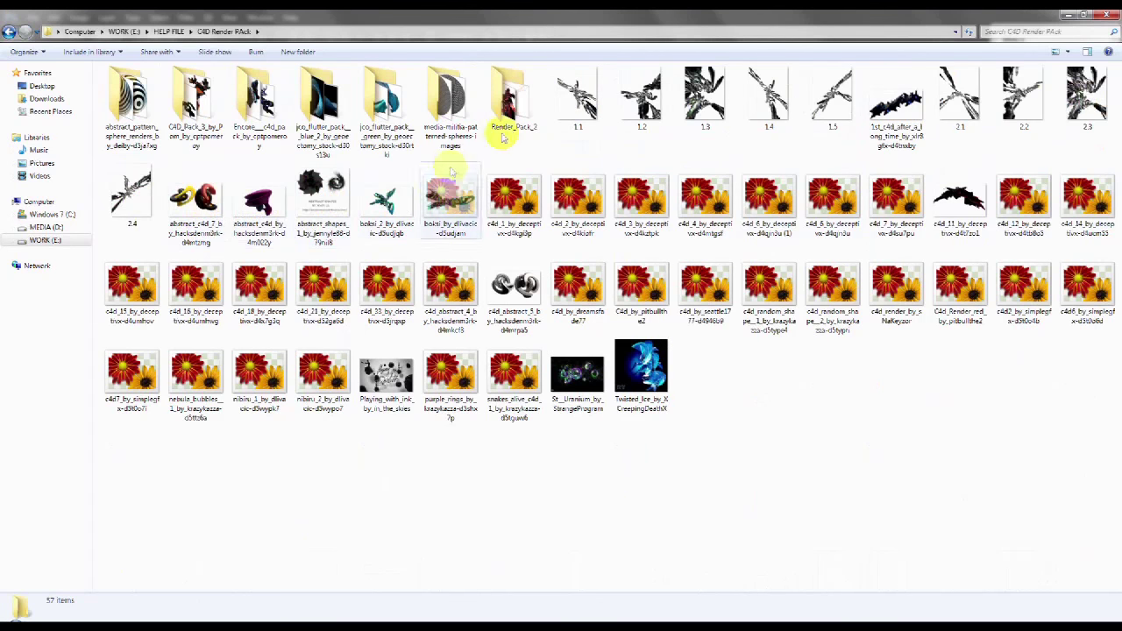
double_click(640, 197)
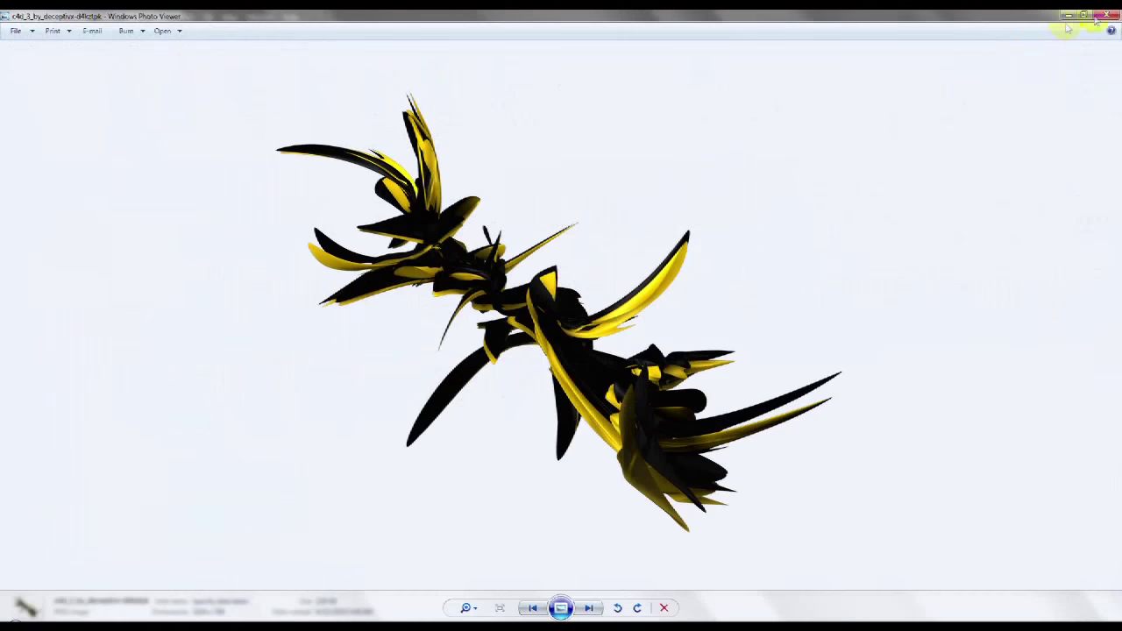
click(1104, 16)
double_click(1031, 205)
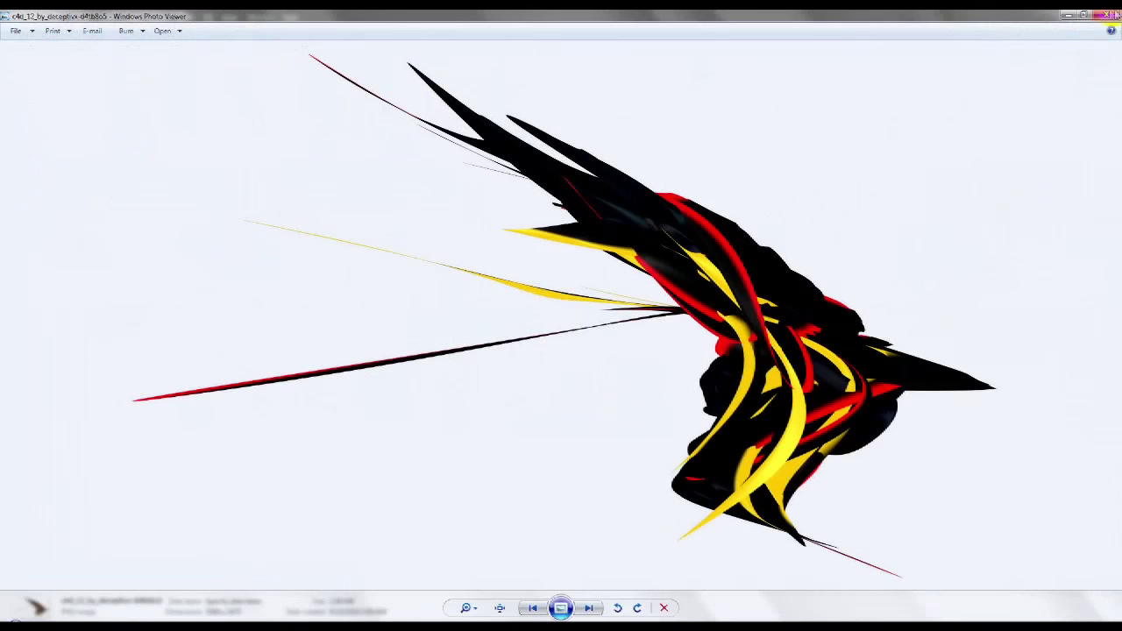
click(1110, 14)
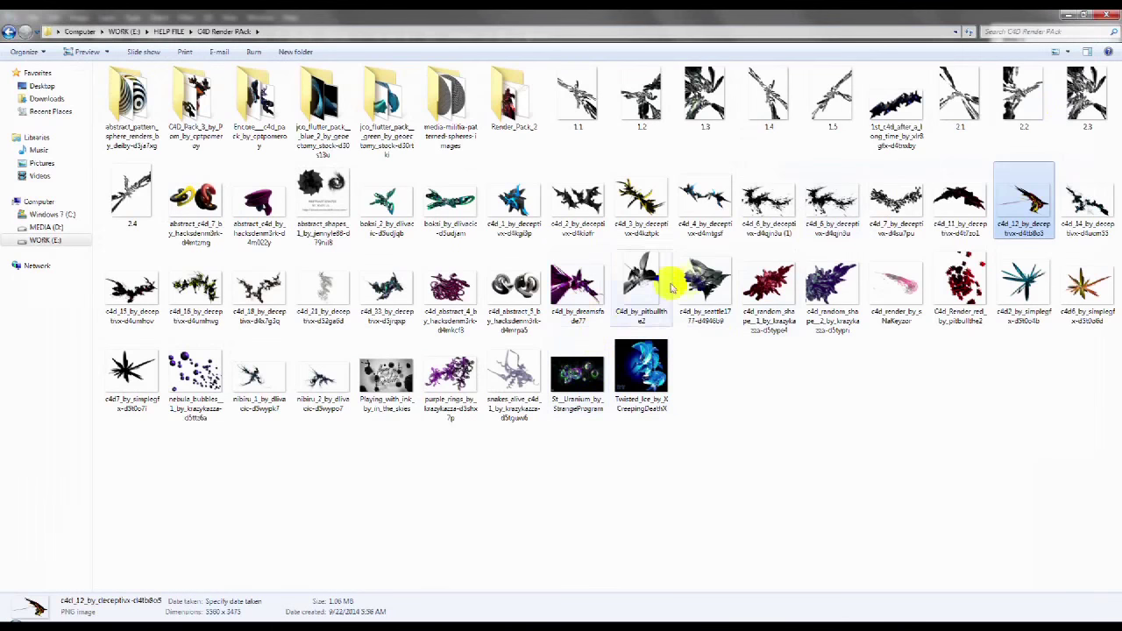
double_click(515, 202)
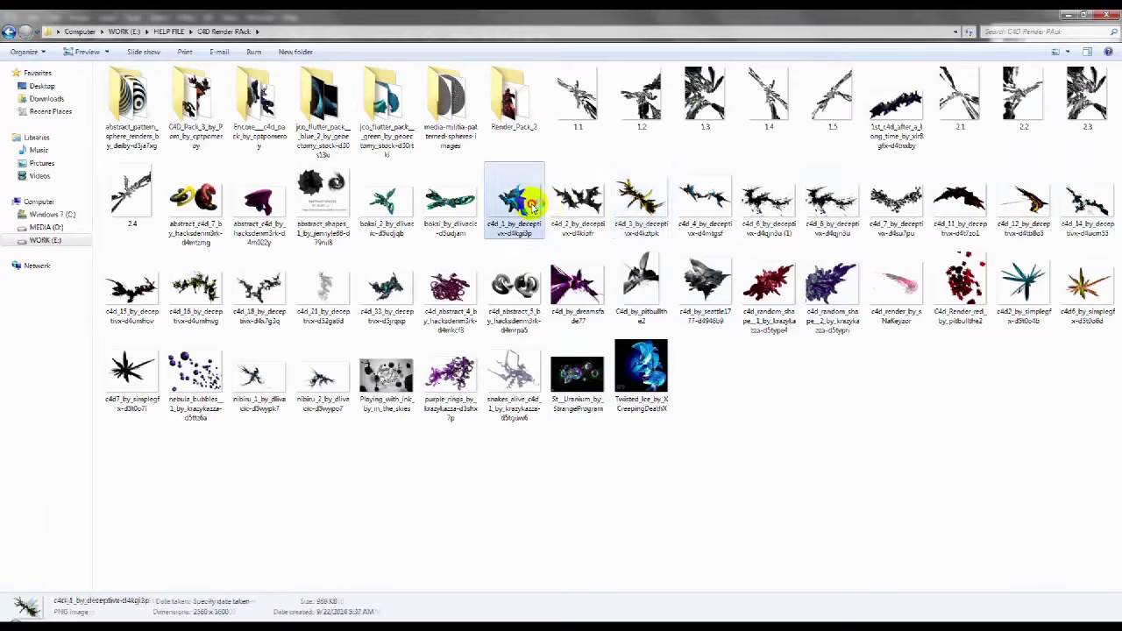
key(Escape)
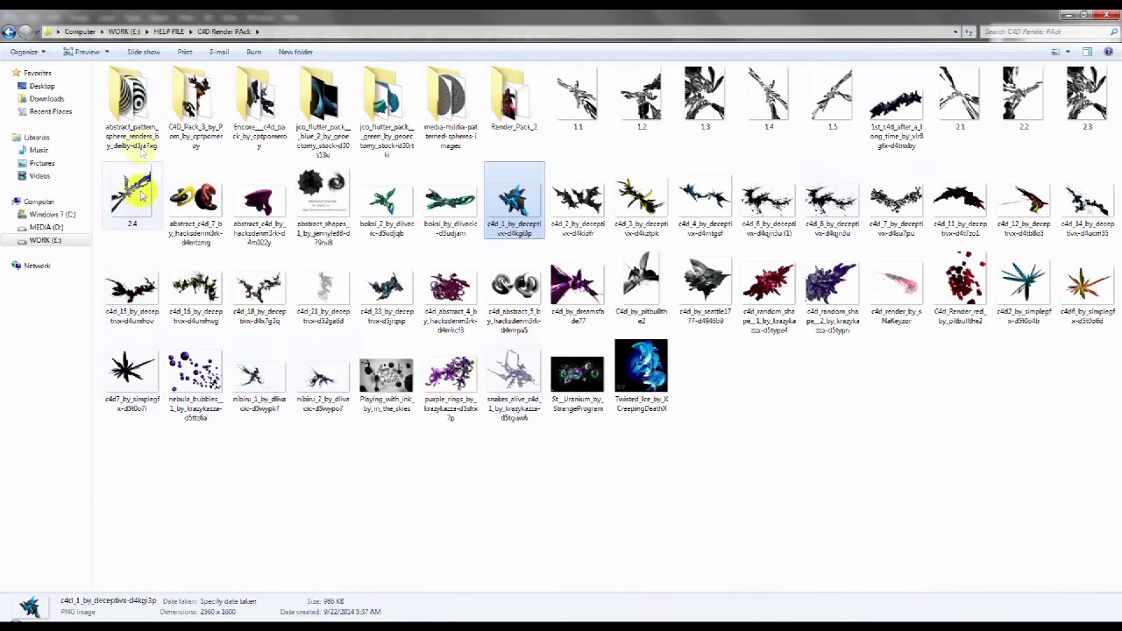
double_click(188, 104)
double_click(138, 122)
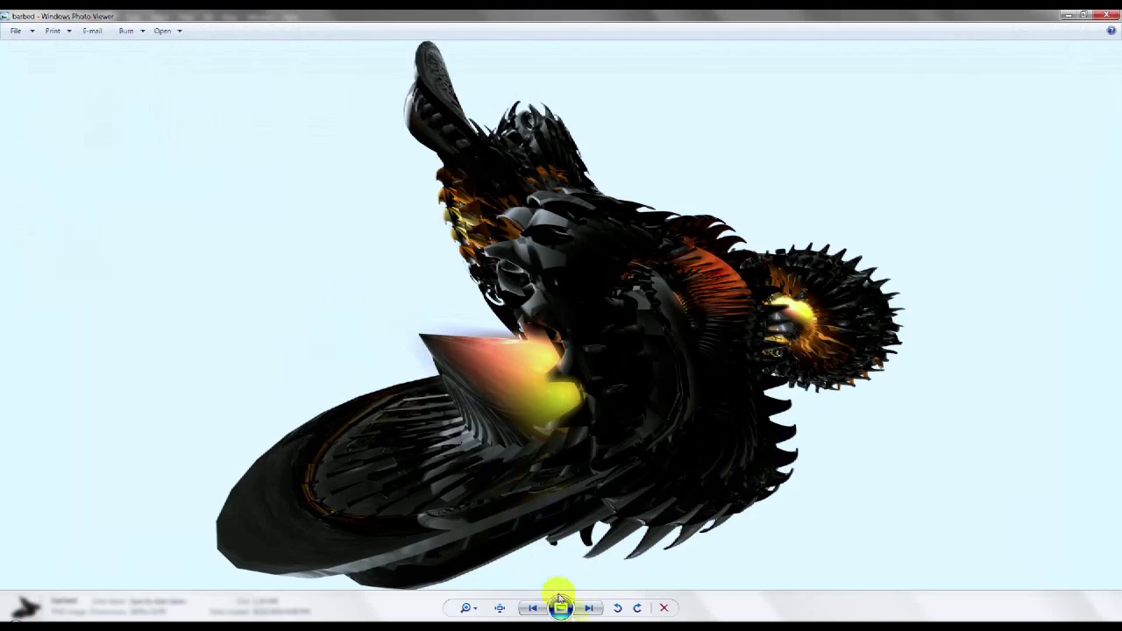
click(588, 607)
click(588, 608)
click(588, 607)
click(590, 609)
click(589, 609)
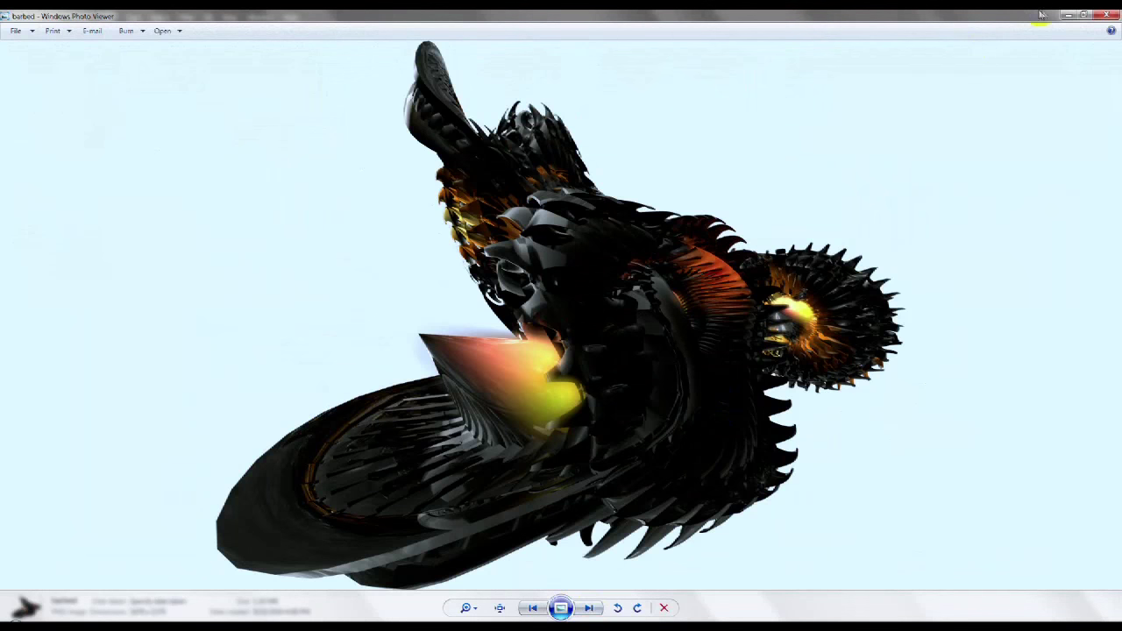
click(1111, 16)
click(7, 32)
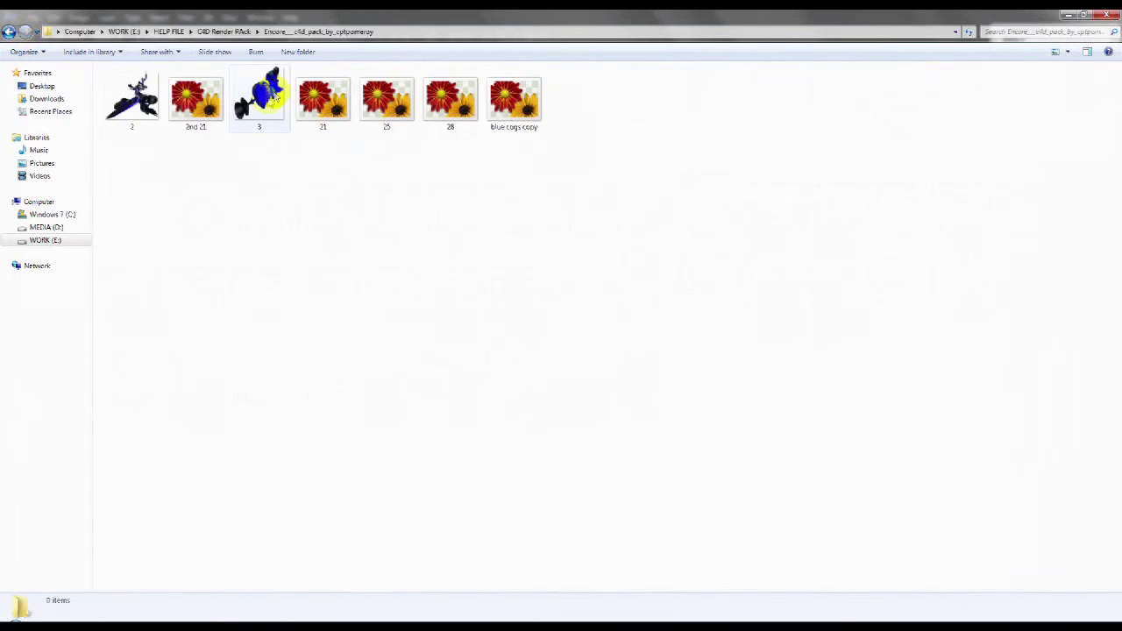
click(7, 31)
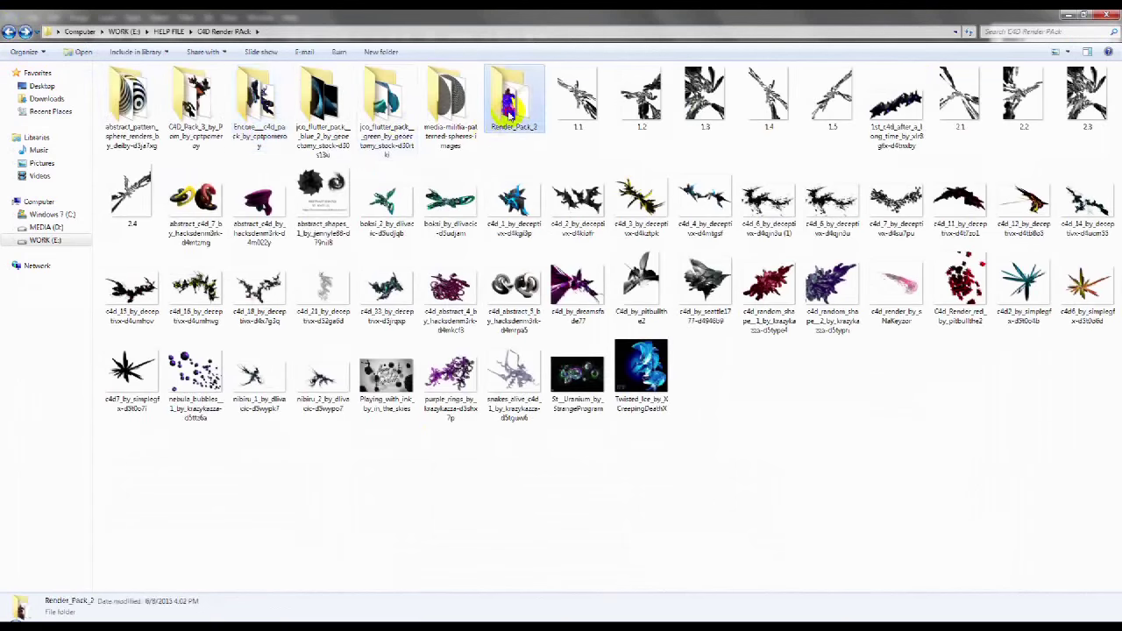
click(7, 31)
click(7, 31)
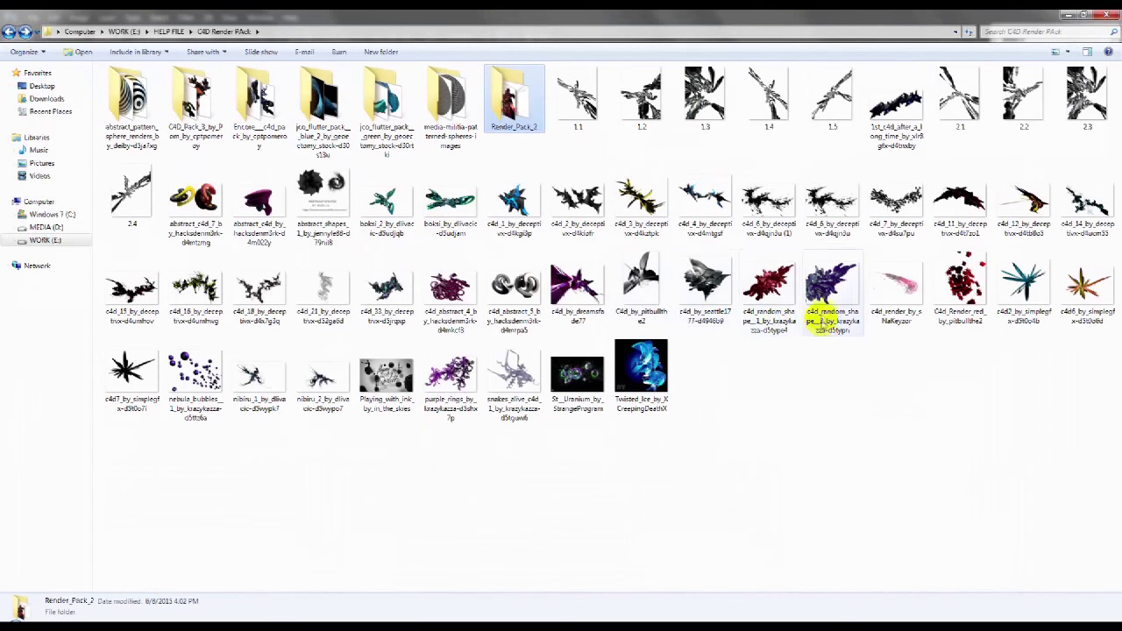
double_click(386, 375)
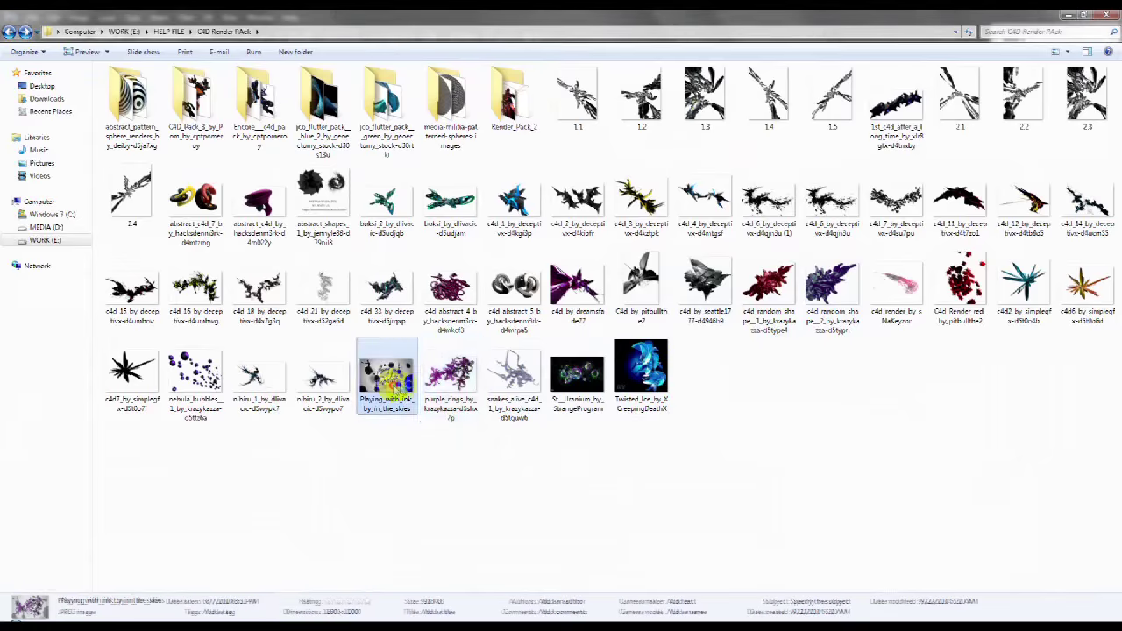
key(Escape)
double_click(1070, 280)
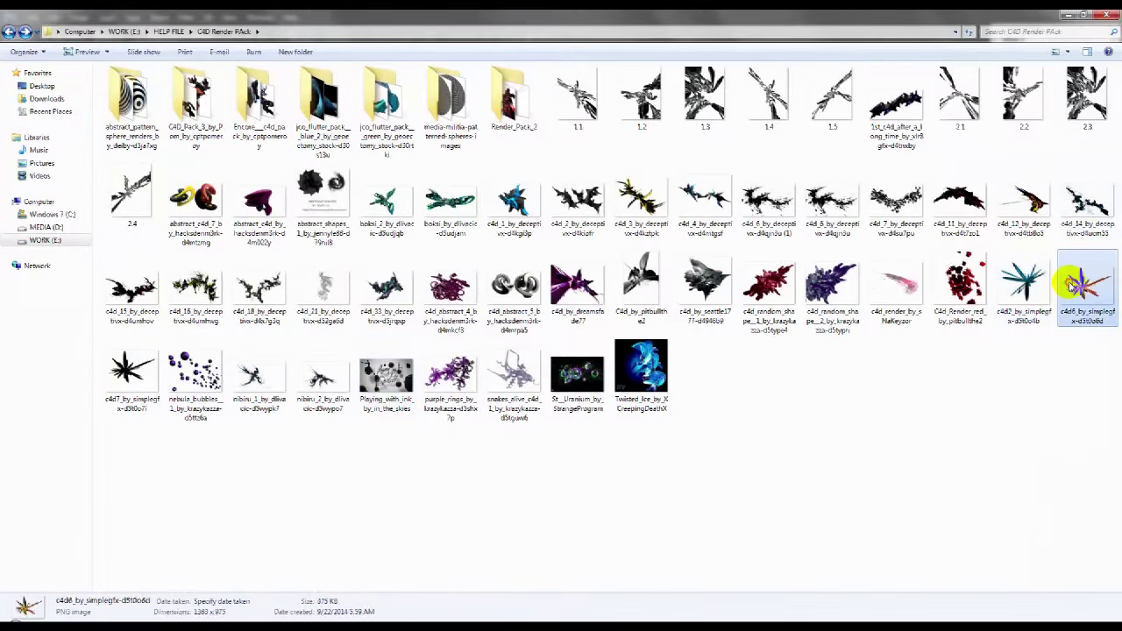
key(Escape)
double_click(703, 202)
key(Escape)
Place the c4d_1 render, scale it down, and move it below the man's layer.
mouse_move(513, 201)
mouse_down()
mouse_move(369, 475)
mouse_move(228, 604)
mouse_move(479, 416)
mouse_up()
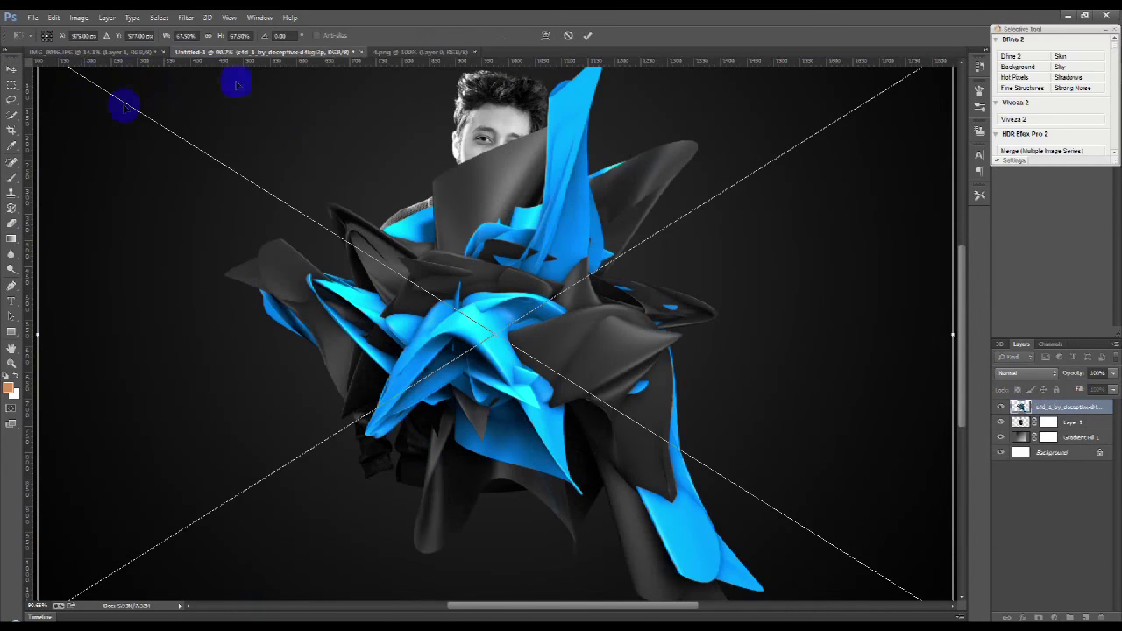
drag(167, 39, 149, 39)
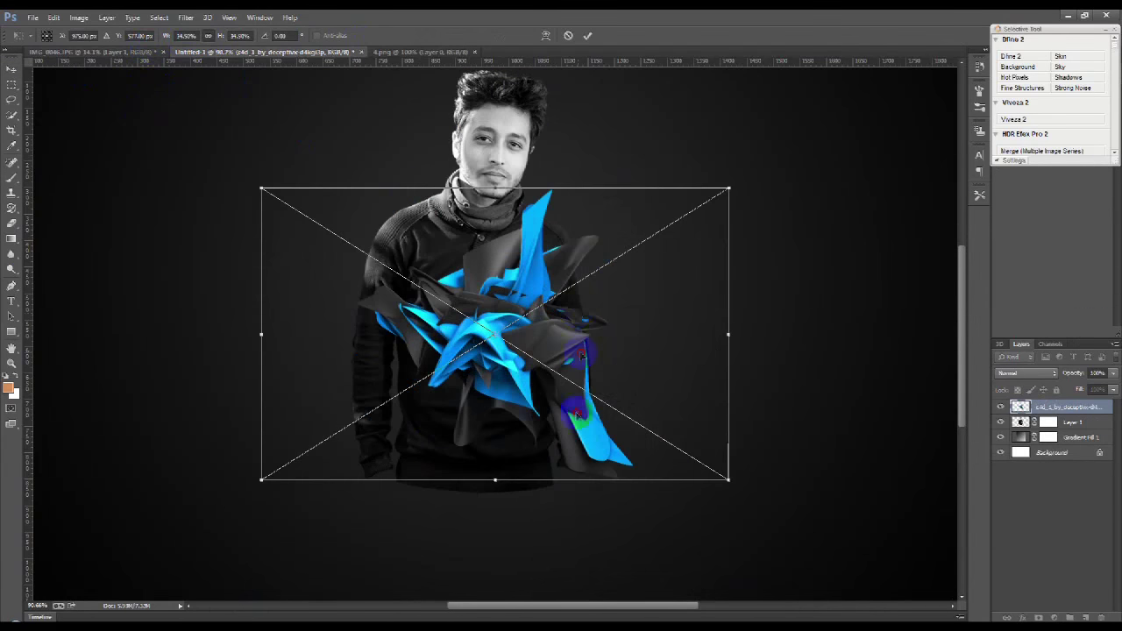
drag(587, 302, 547, 455)
click(588, 35)
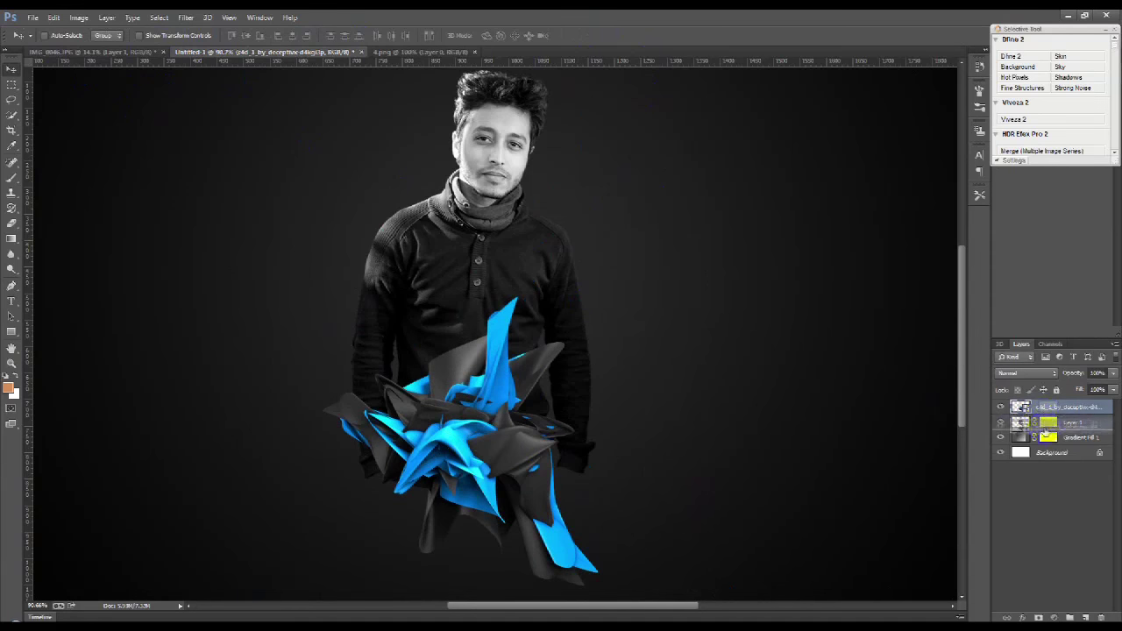
key(ctrl+bracketleft)
Rotate the c4d_1 render and move it down to the man's feet.
key(ctrl+t)
mouse_move(777, 446)
mouse_down()
mouse_move(732, 423)
mouse_move(564, 458)
mouse_up()
scroll(564, 457, down, 2)
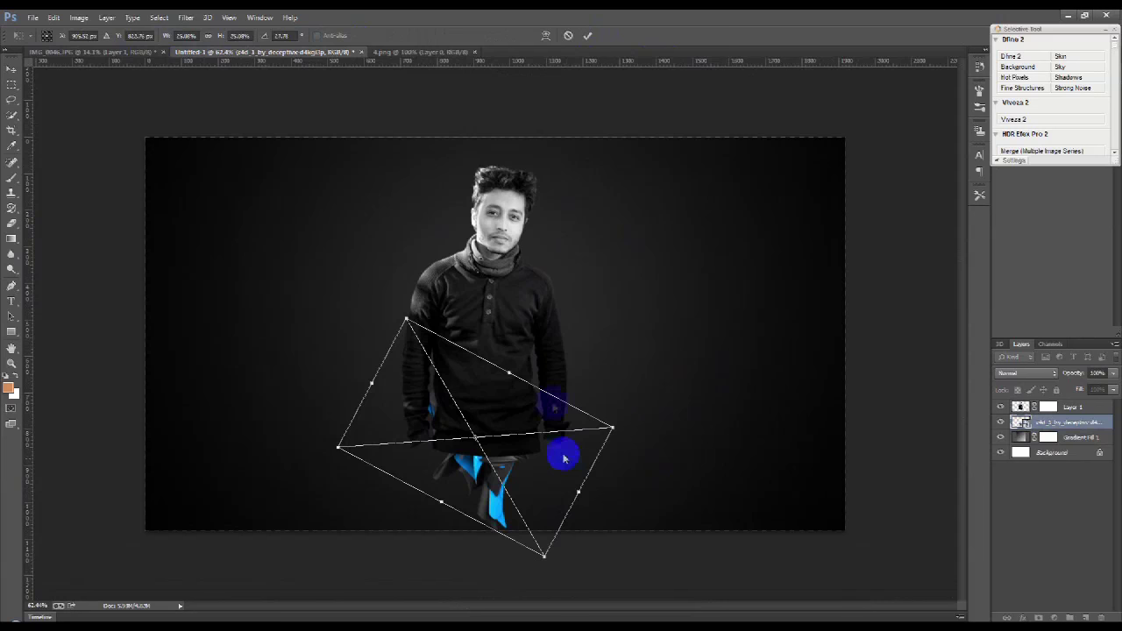
mouse_move(531, 424)
mouse_down()
mouse_move(536, 439)
mouse_move(541, 428)
mouse_up()
click(588, 36)
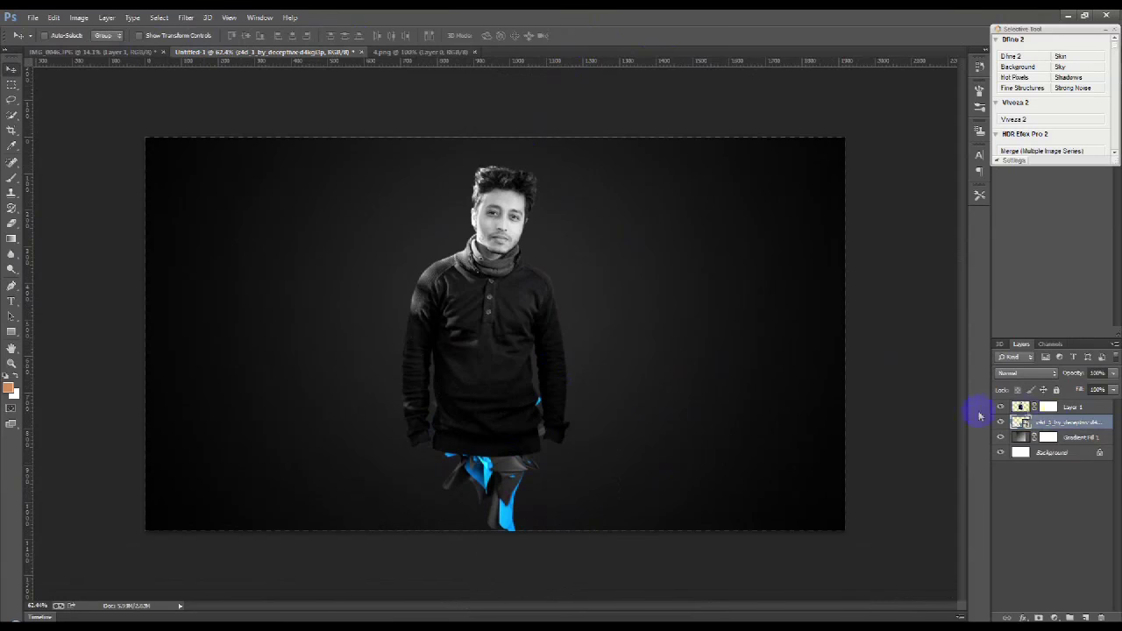
Shrink the man's layer slightly with Free Transform.
click(1076, 412)
key(ctrl+t)
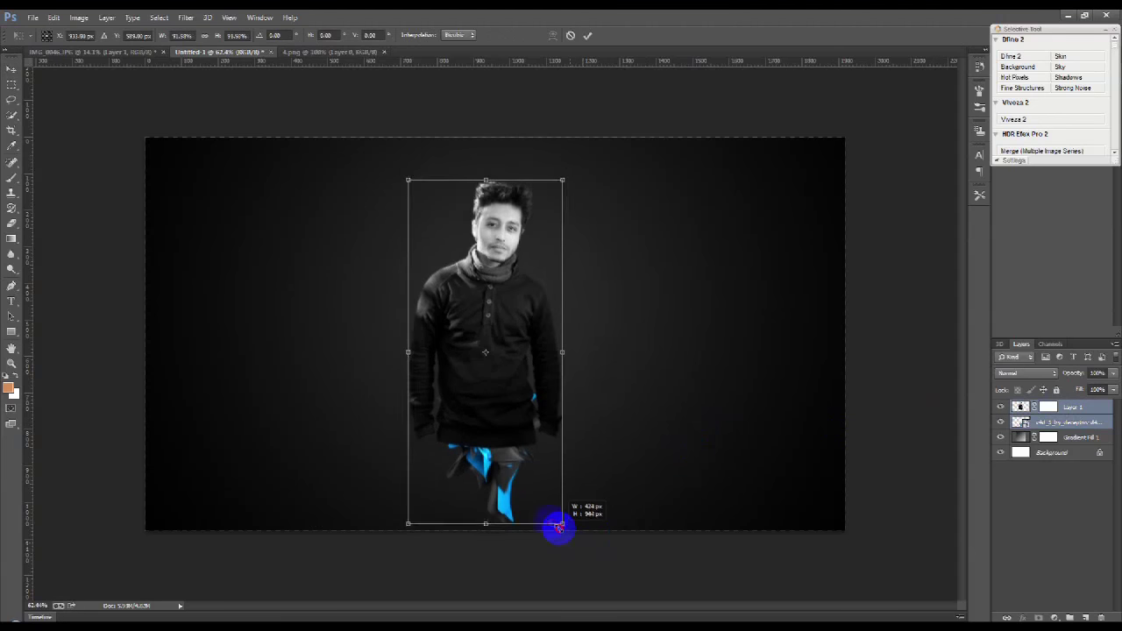
drag(570, 542, 549, 493)
click(588, 36)
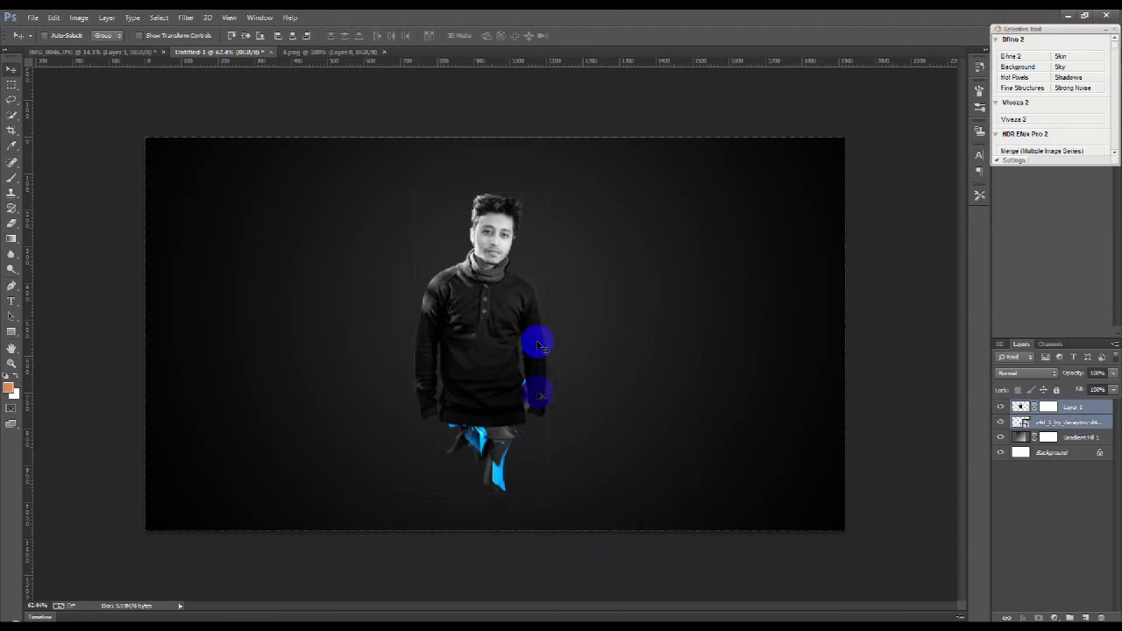
scroll(538, 338, up, 3)
scroll(476, 500, down, 1)
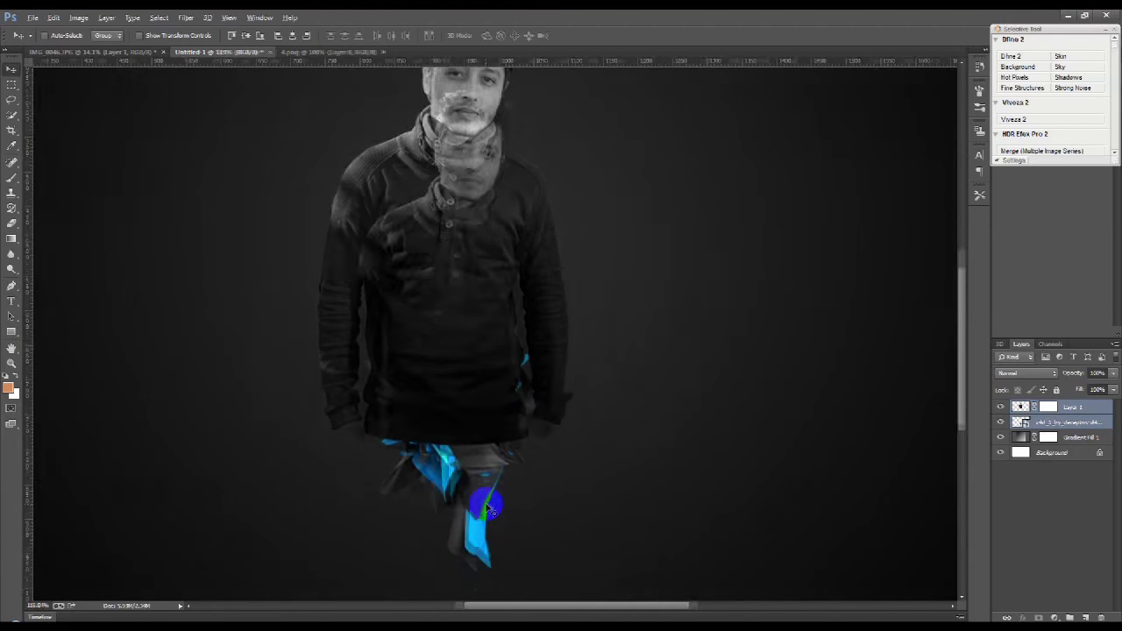
scroll(482, 504, down, 3)
scroll(508, 473, up, 1)
scroll(613, 473, up, 2)
Move the c4d_1 render lower and rotate and skew it flatter.
click(1070, 421)
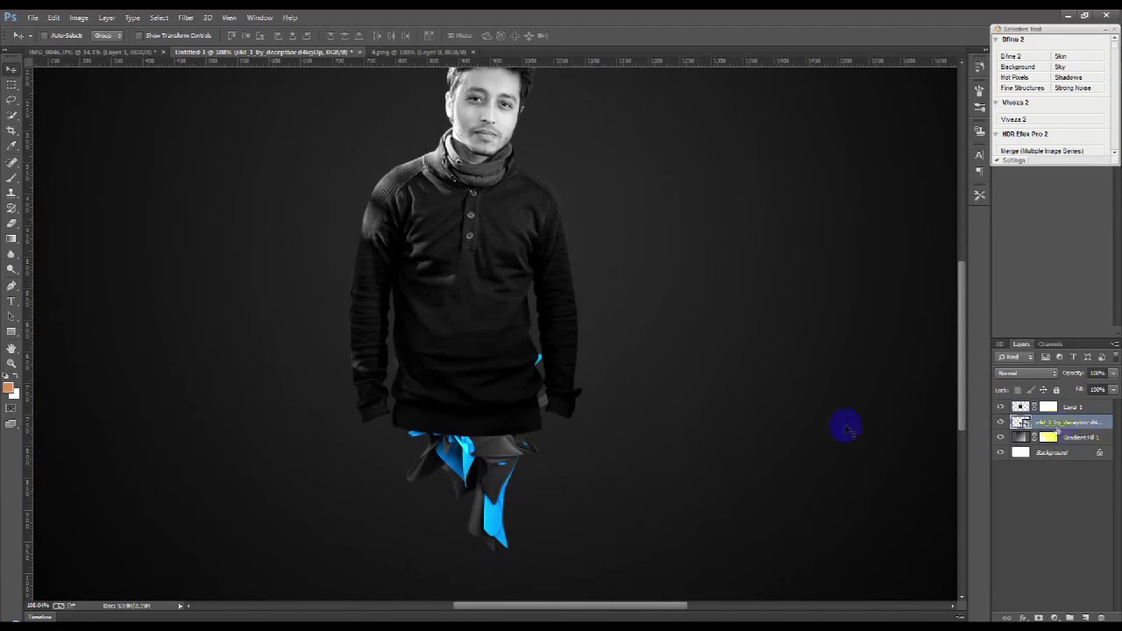
mouse_move(616, 419)
mouse_down()
mouse_move(621, 458)
mouse_move(599, 441)
mouse_move(605, 413)
mouse_up()
key(ctrl+t)
mouse_move(673, 303)
mouse_down()
mouse_move(583, 433)
mouse_move(570, 435)
mouse_up()
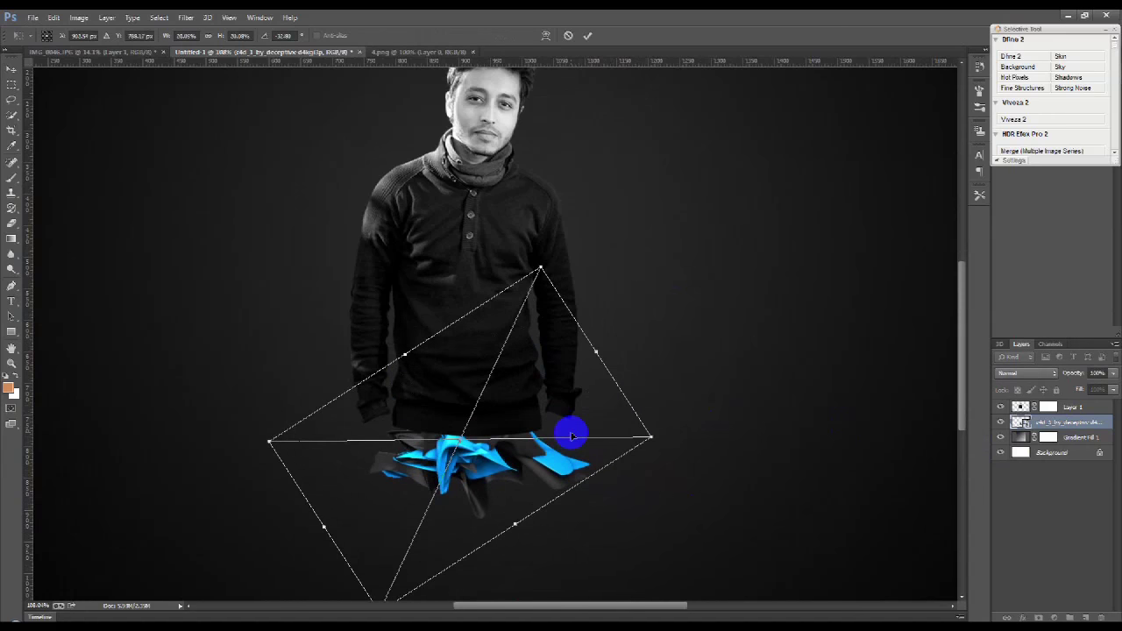
key(Return)
scroll(574, 437, up, 3)
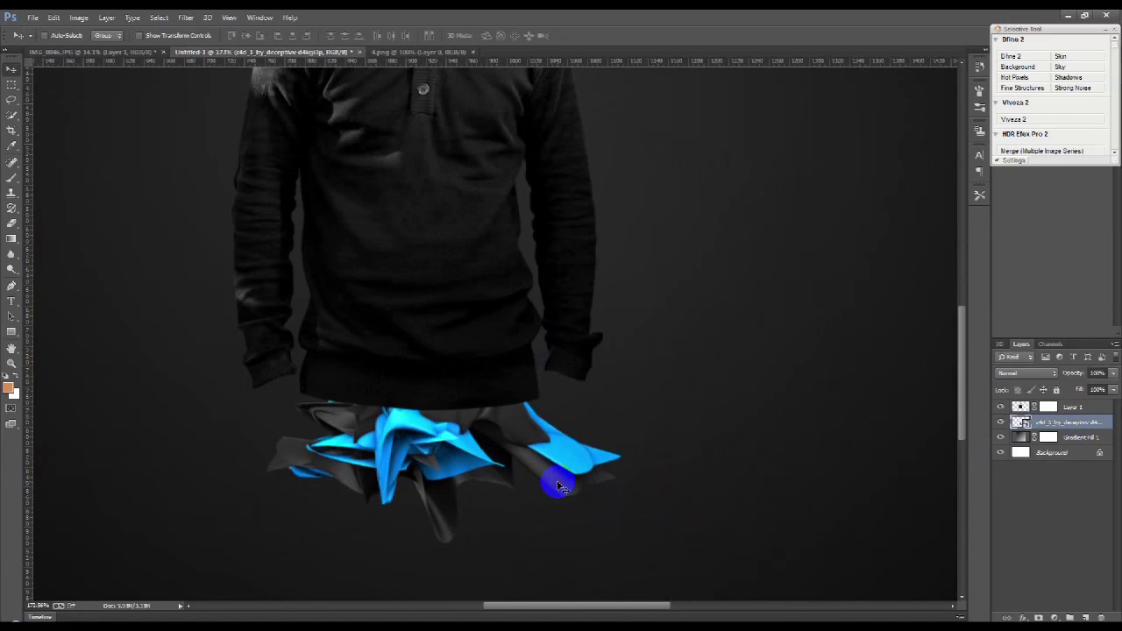
Stretch the c4d_1 render wider and settle it just under the man.
key(ctrl+t)
drag(719, 414, 746, 395)
drag(641, 426, 619, 433)
drag(757, 417, 778, 414)
drag(641, 419, 633, 419)
drag(775, 418, 784, 416)
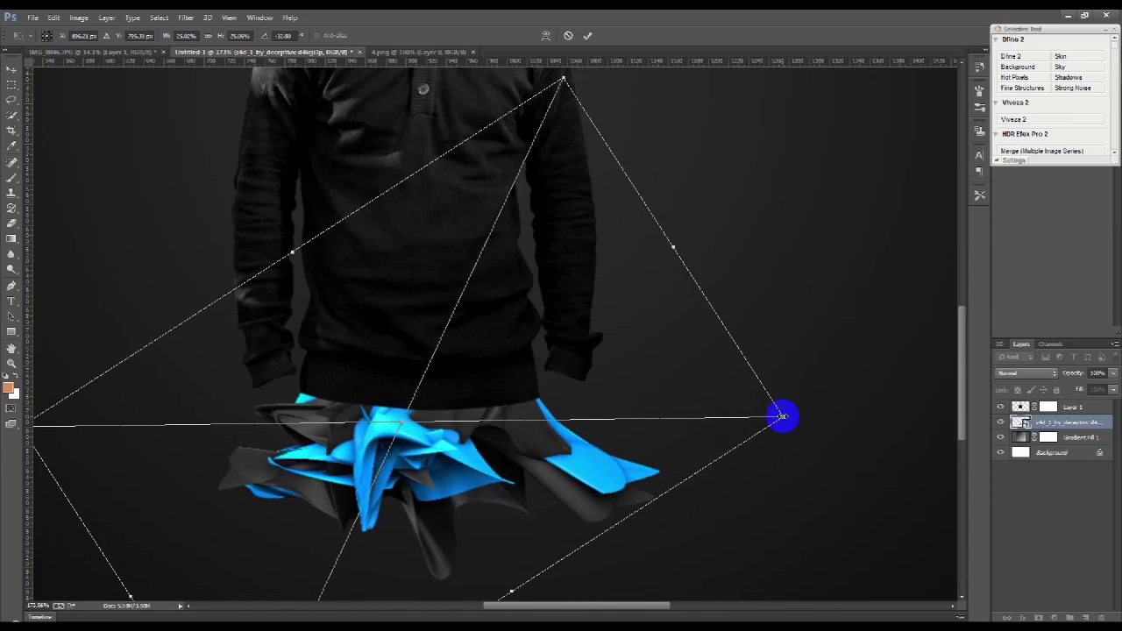
key(Return)
scroll(605, 416, down, 3)
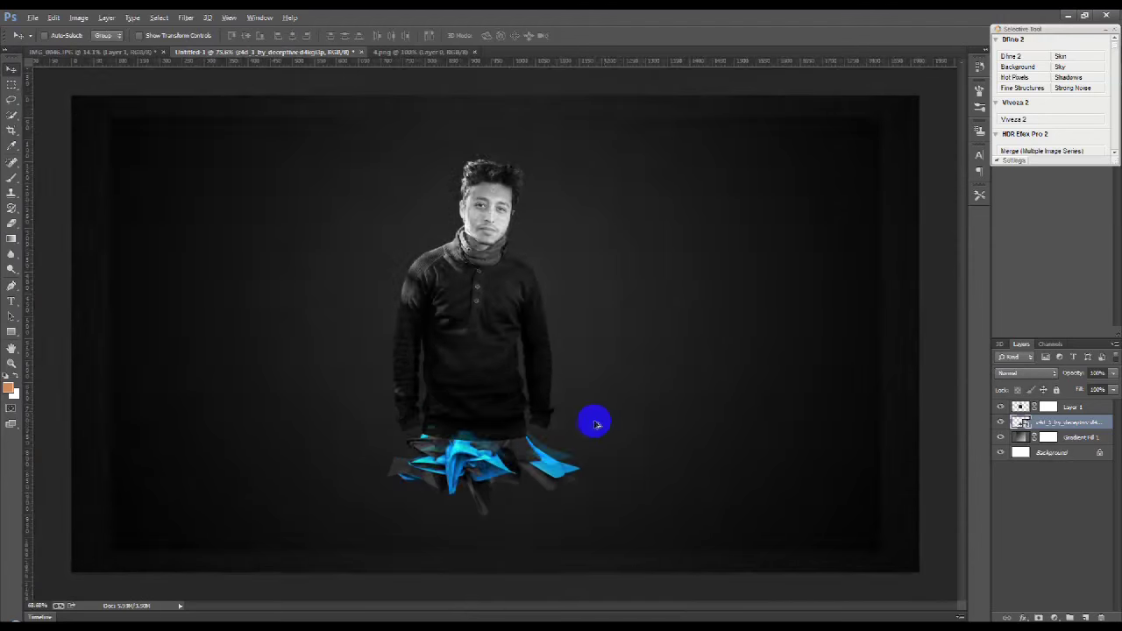
scroll(426, 493, up, 1)
drag(493, 461, 493, 482)
scroll(494, 481, up, 1)
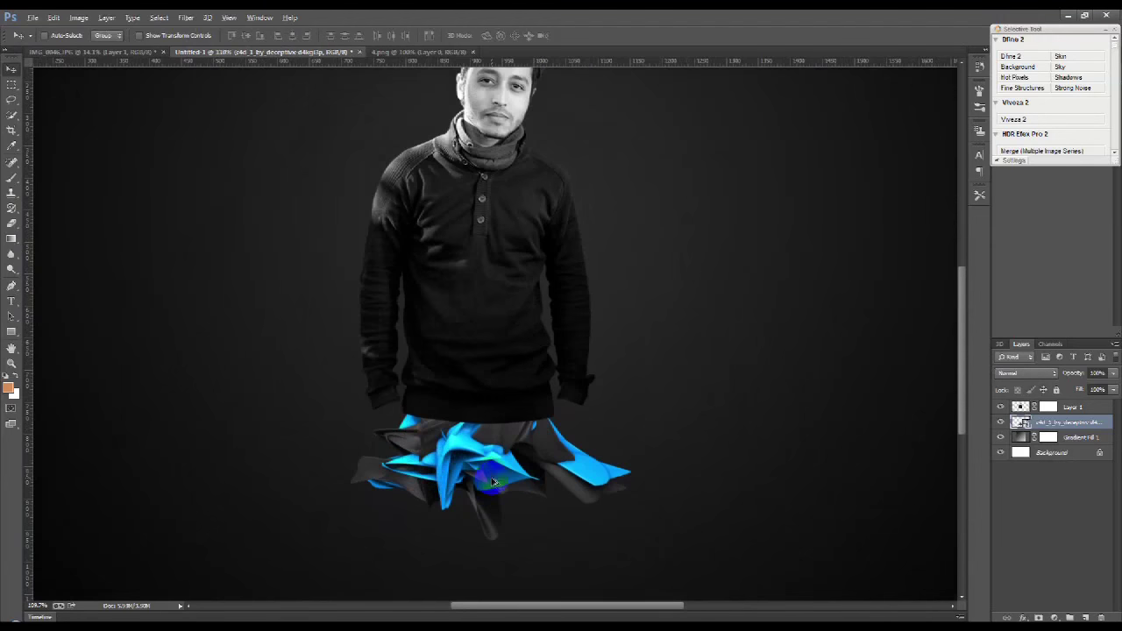
mouse_move(180, 619)
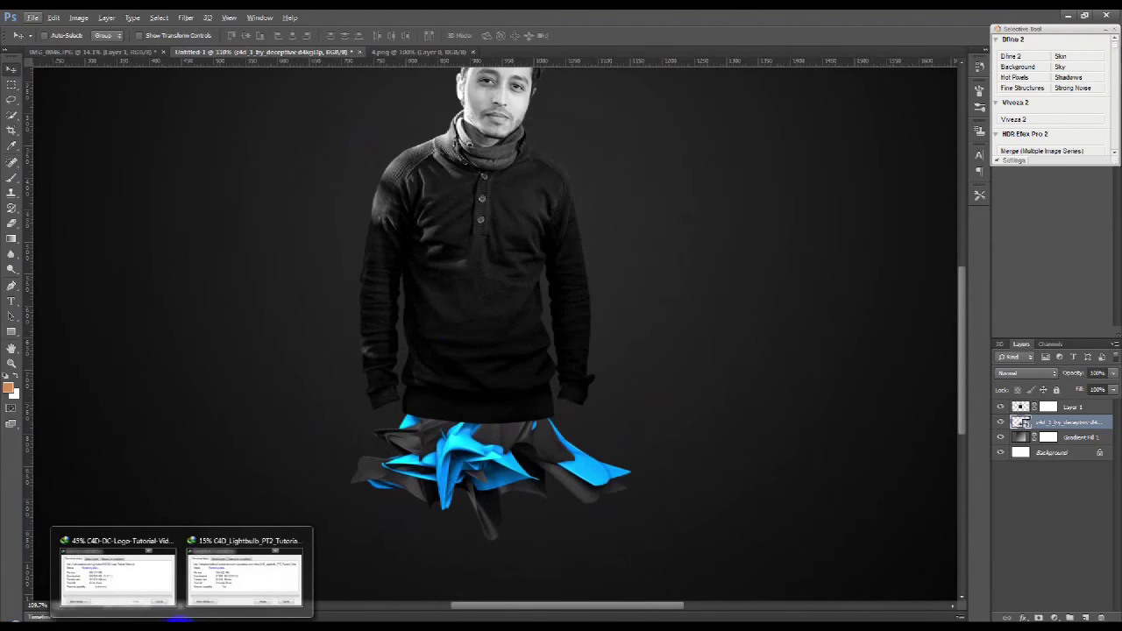
Preview renders in Explorer and drag c4d_2 onto the Photoshop canvas.
click(368, 574)
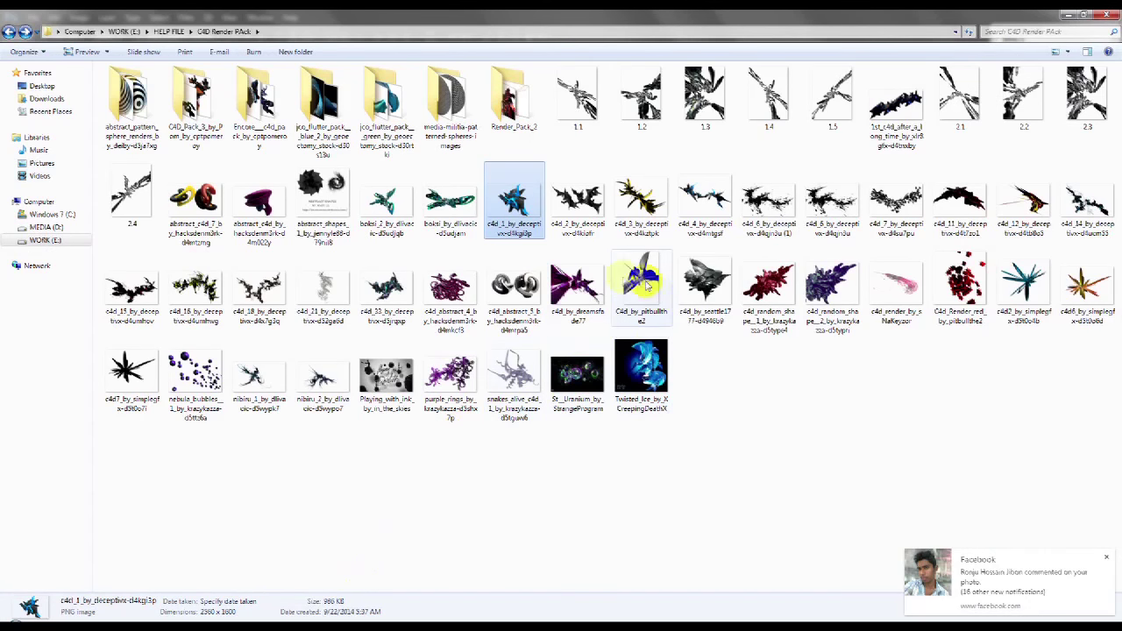
double_click(132, 370)
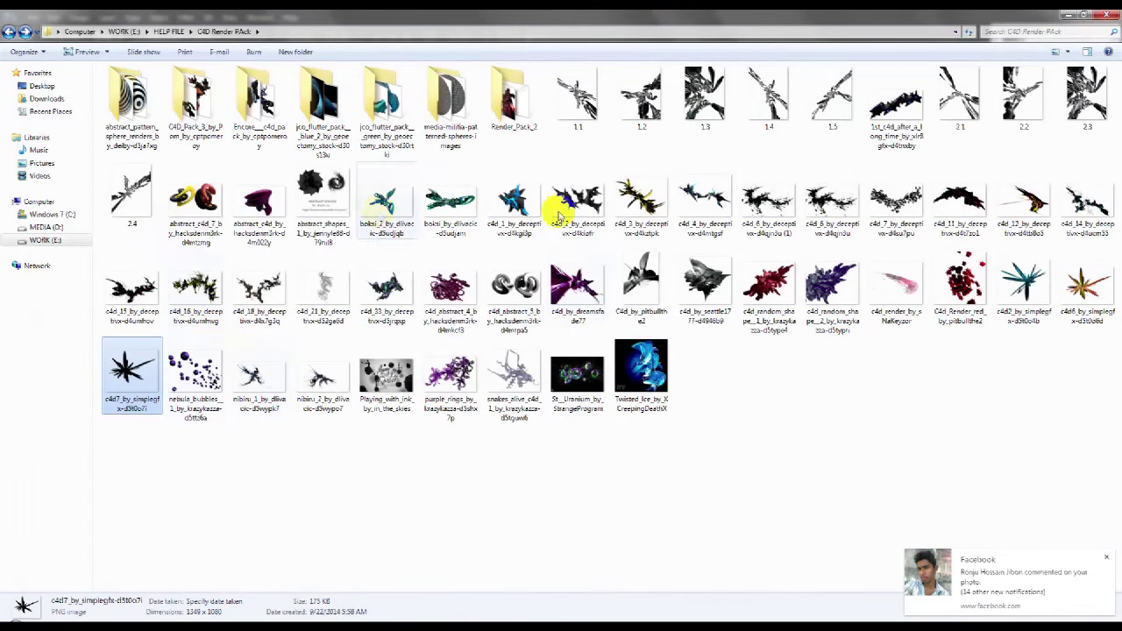
double_click(579, 202)
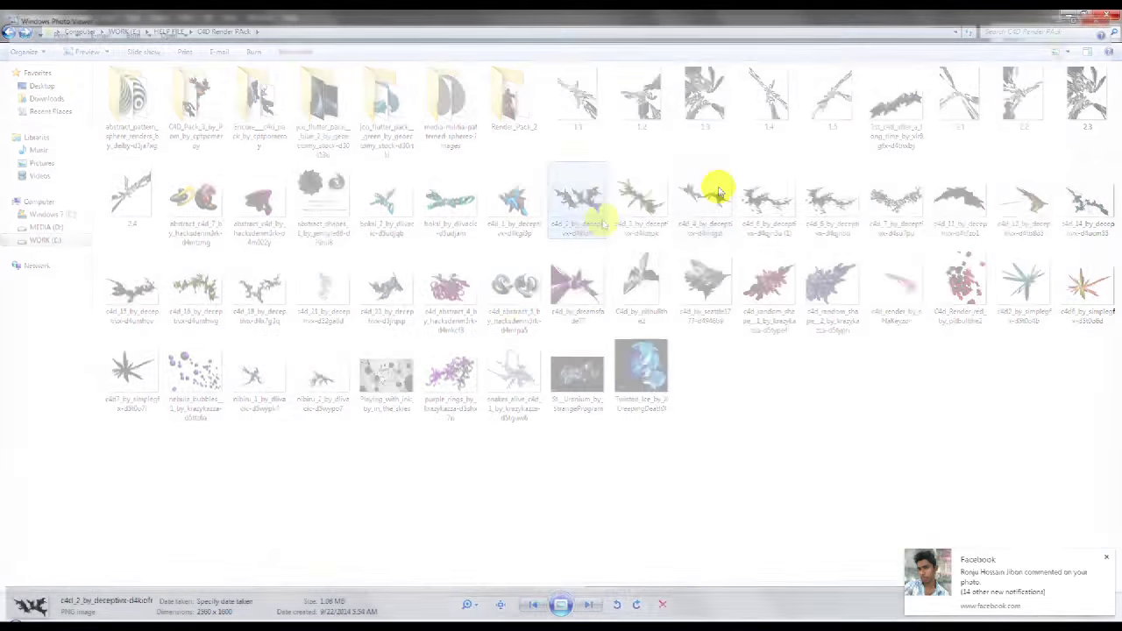
drag(578, 199, 458, 451)
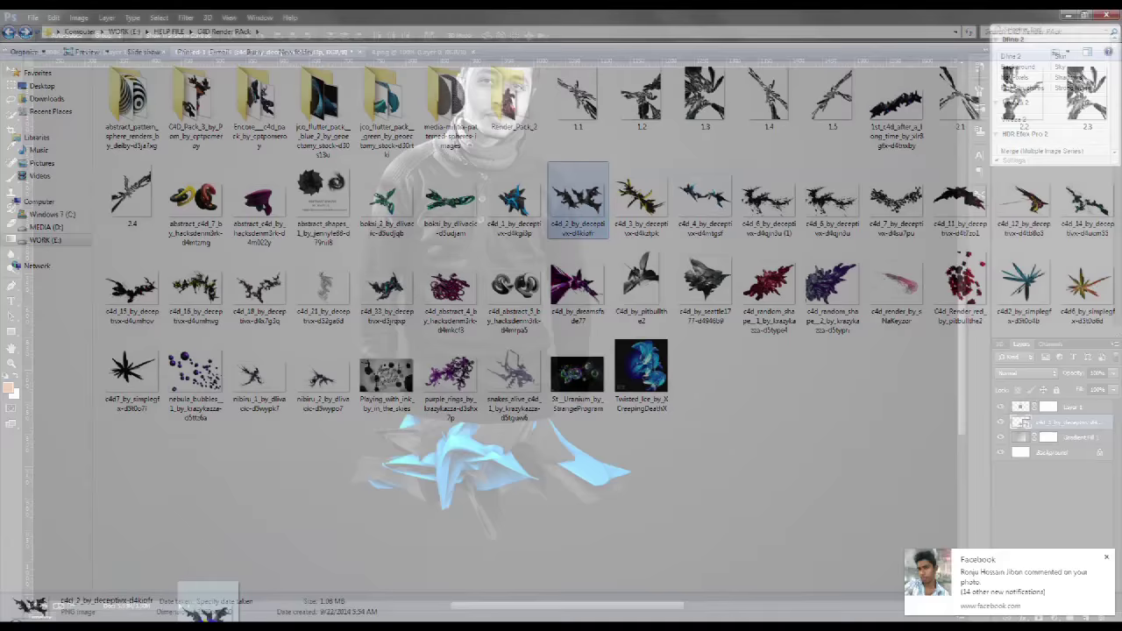
Scale the placed c4d_2 render down, lower it, and rotate it about 31°.
scroll(474, 423, down, 3)
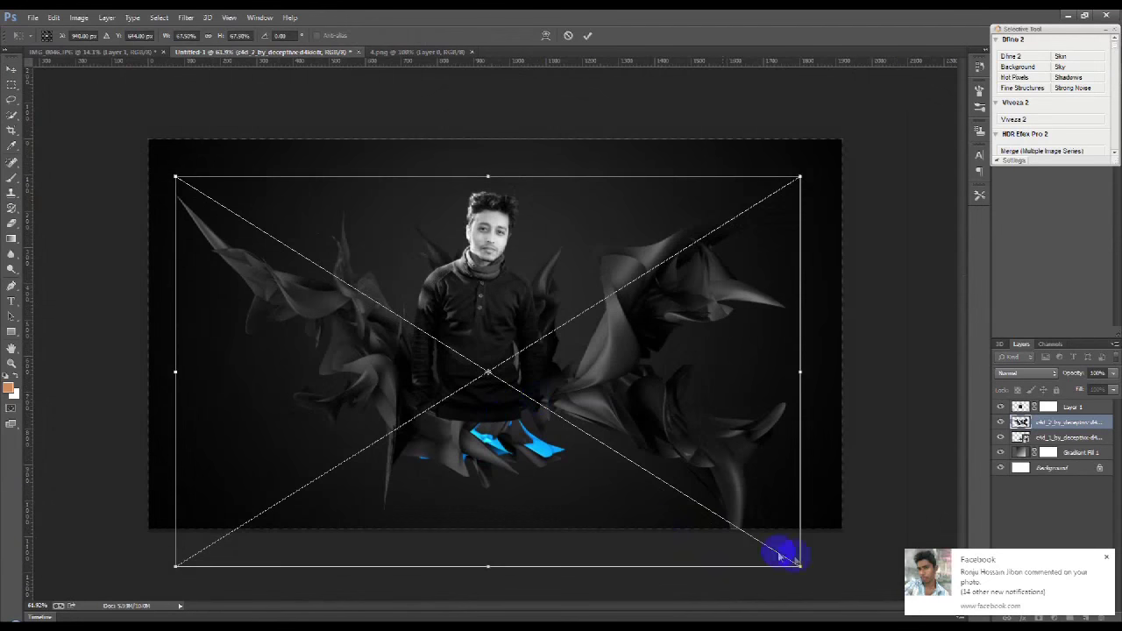
mouse_move(799, 566)
mouse_down()
mouse_move(646, 413)
mouse_move(608, 468)
mouse_up()
mouse_move(675, 536)
mouse_down()
mouse_move(618, 558)
mouse_move(570, 518)
mouse_move(603, 443)
mouse_up()
scroll(570, 518, up, 2)
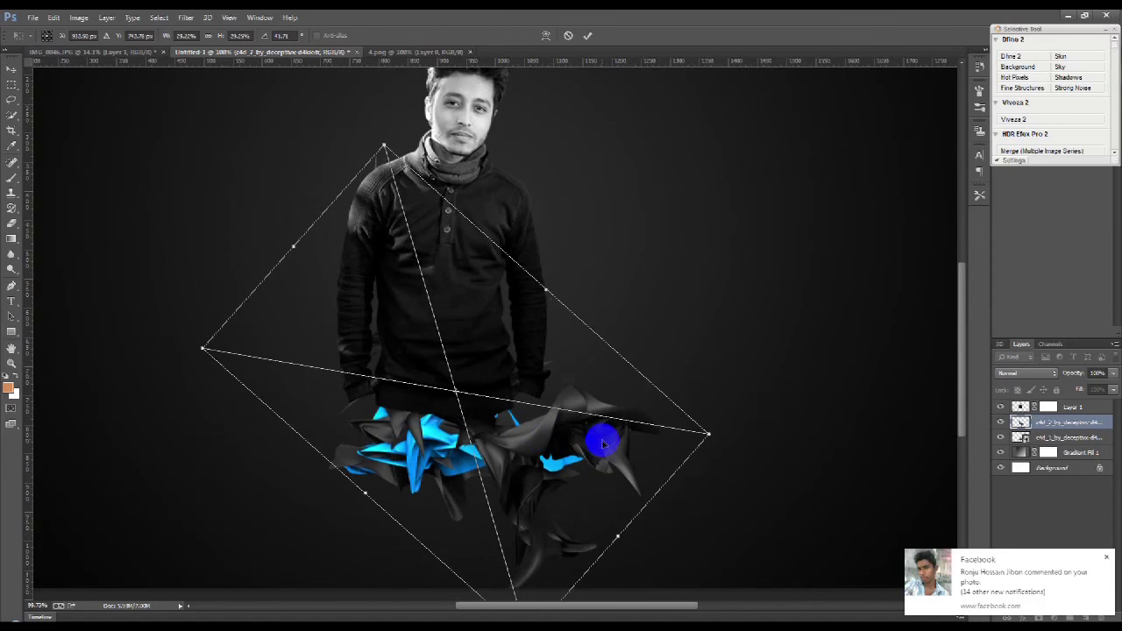
scroll(555, 458, up, 3)
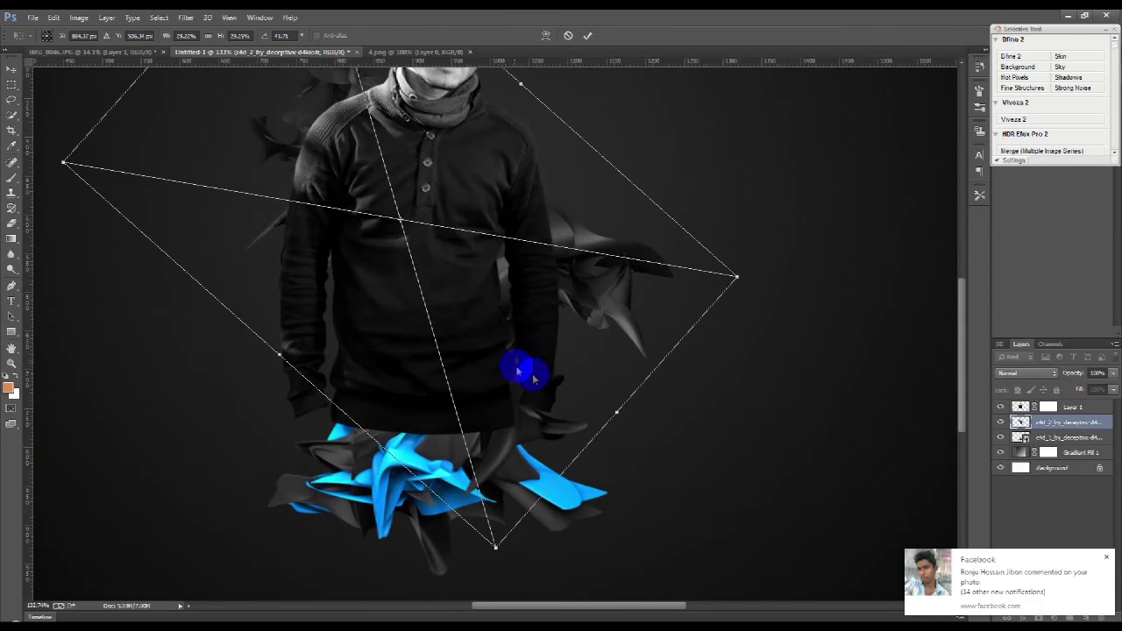
Reshape and shrink the c4d_2 shards around the blue shards, then commit.
mouse_move(513, 369)
mouse_down()
mouse_move(483, 288)
mouse_move(485, 345)
mouse_up()
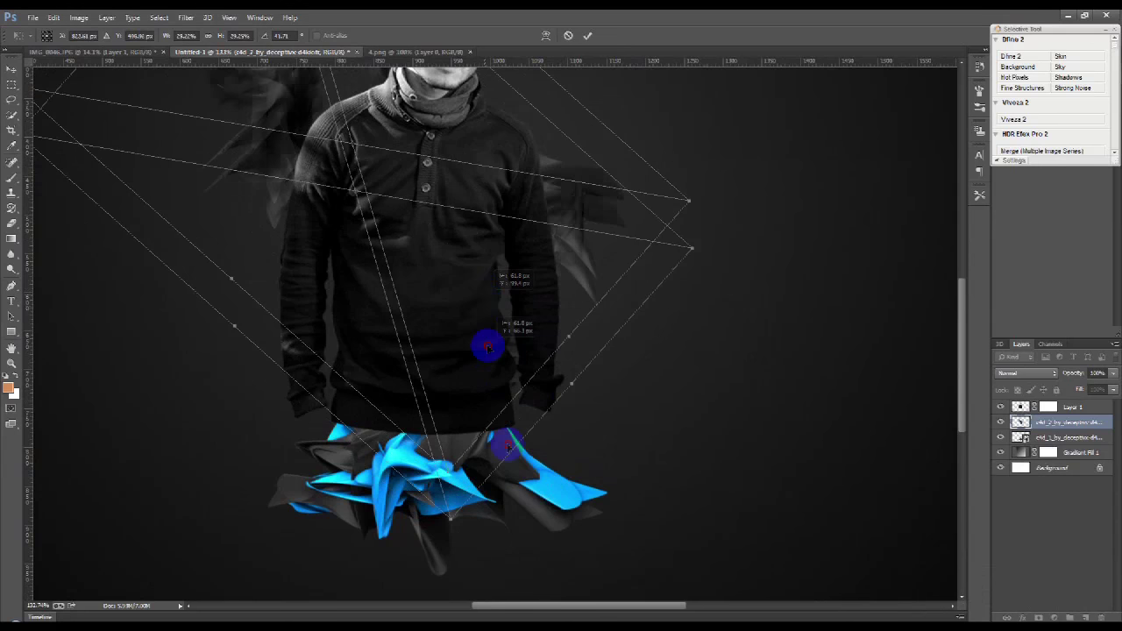
drag(692, 219, 706, 407)
mouse_move(659, 380)
mouse_down()
mouse_move(501, 412)
mouse_move(643, 501)
mouse_move(517, 504)
mouse_up()
drag(603, 515, 681, 479)
mouse_move(551, 526)
mouse_down()
mouse_move(517, 508)
mouse_move(524, 529)
mouse_up()
key(Return)
key(ctrl+0)
scroll(524, 529, down, 1)
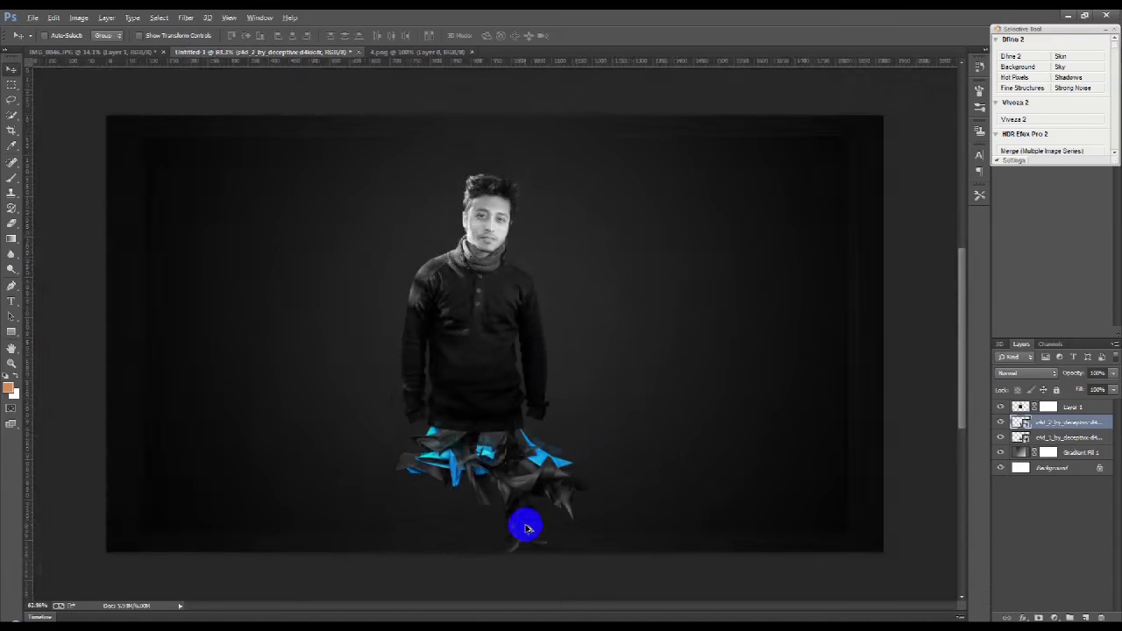
Scale both c4d_1 and c4d_2 shard layers down to about 87%.
shift+click(1070, 437)
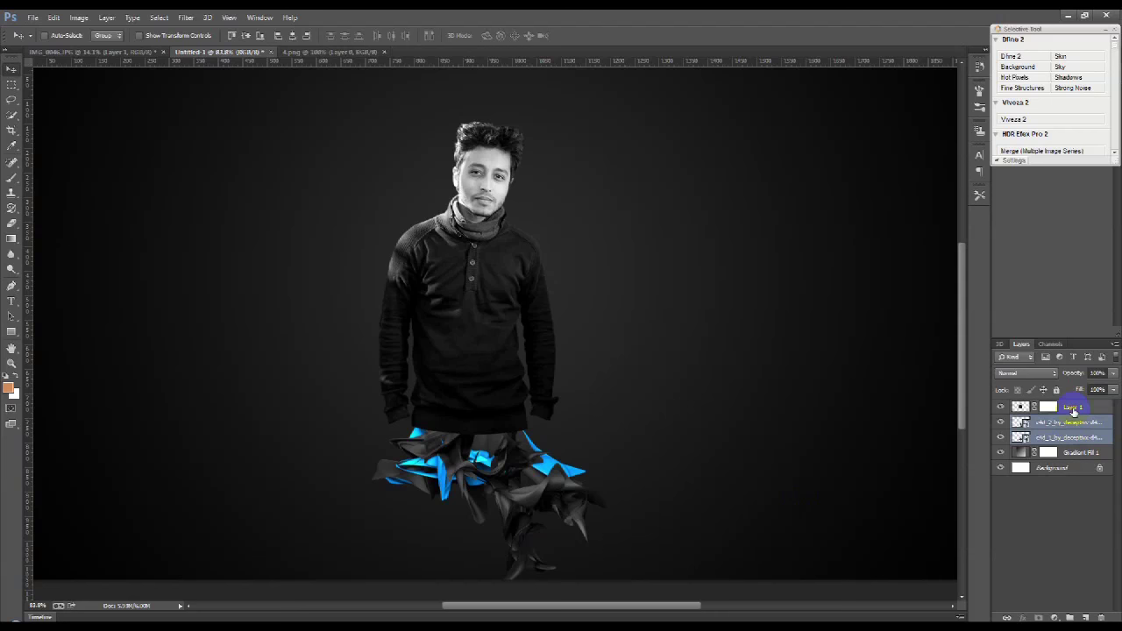
key(ctrl+t)
drag(601, 588, 578, 537)
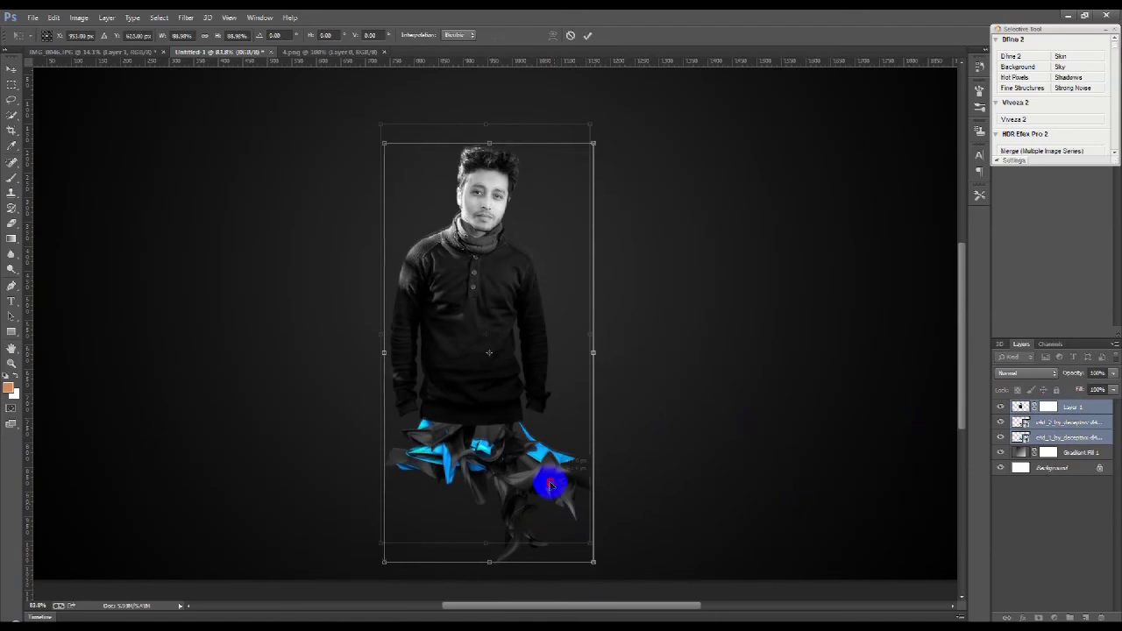
key(Return)
scroll(618, 517, up, 2)
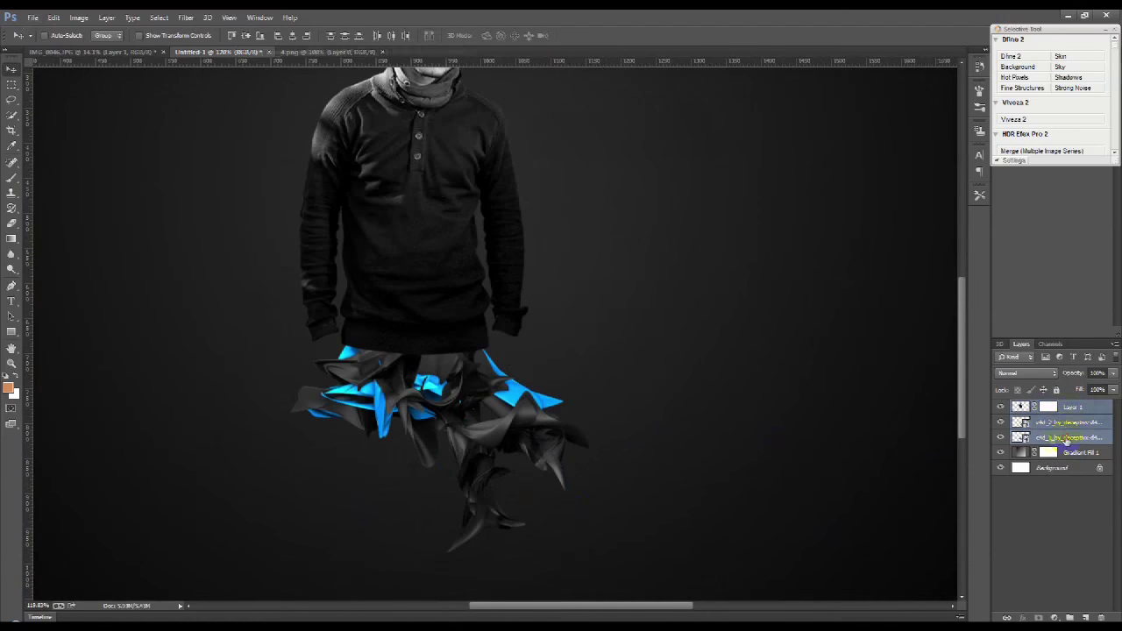
Nudge the c4d_2 shards and Alt-drag a copy to the left.
click(1069, 422)
drag(713, 453, 701, 427)
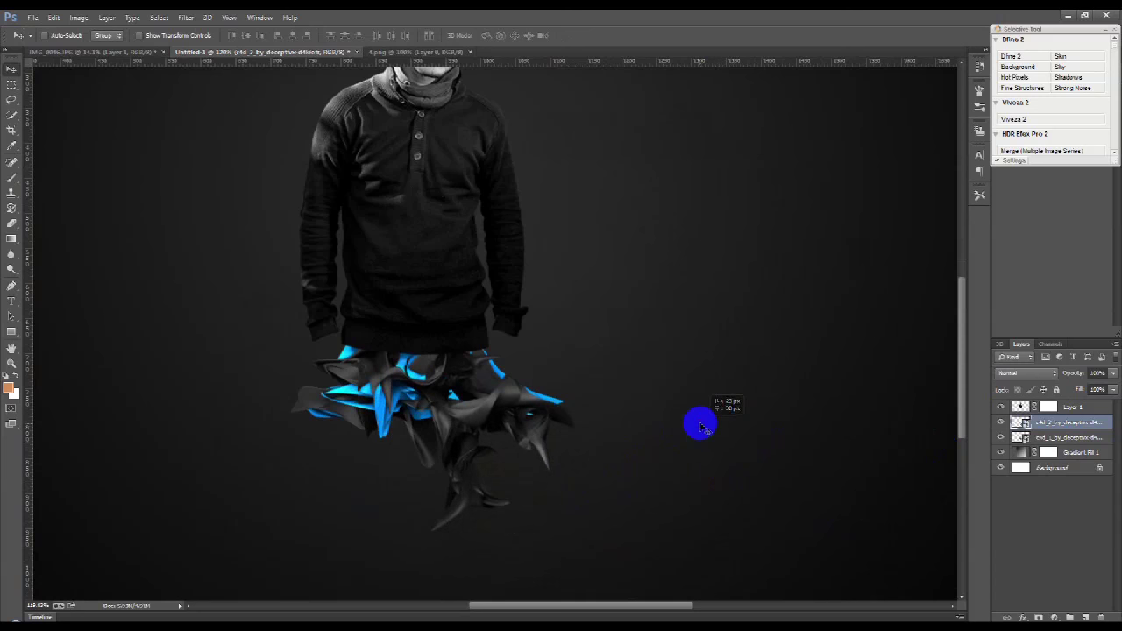
scroll(520, 443, up, 2)
scroll(440, 444, down, 3)
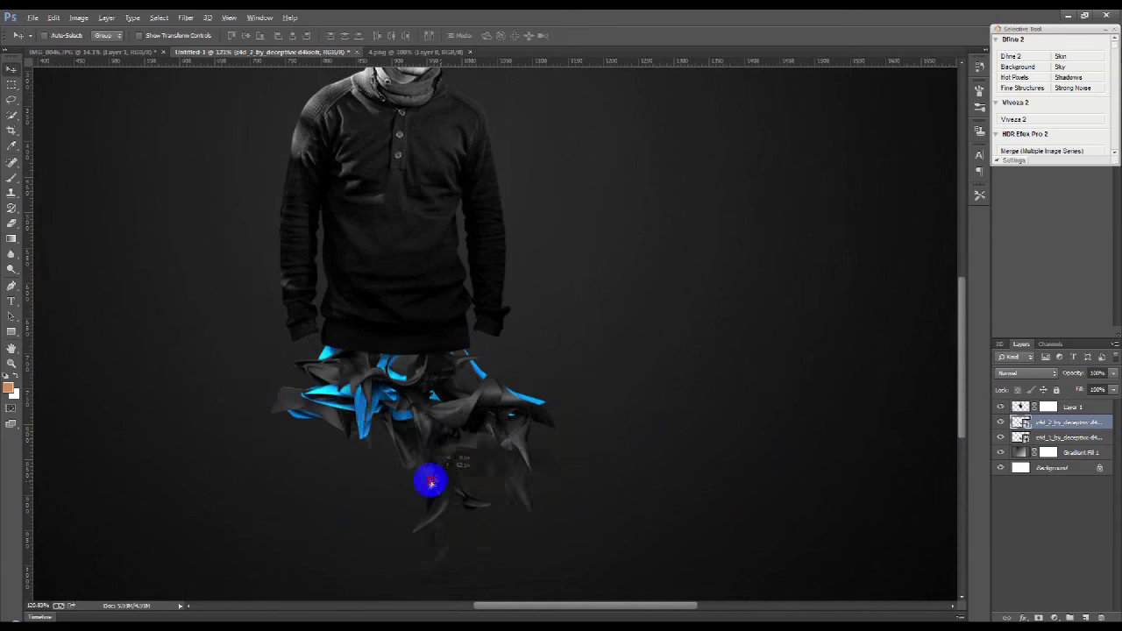
drag(441, 438, 458, 433)
scroll(459, 433, up, 1)
drag(580, 500, 333, 376)
key(ctrl+t)
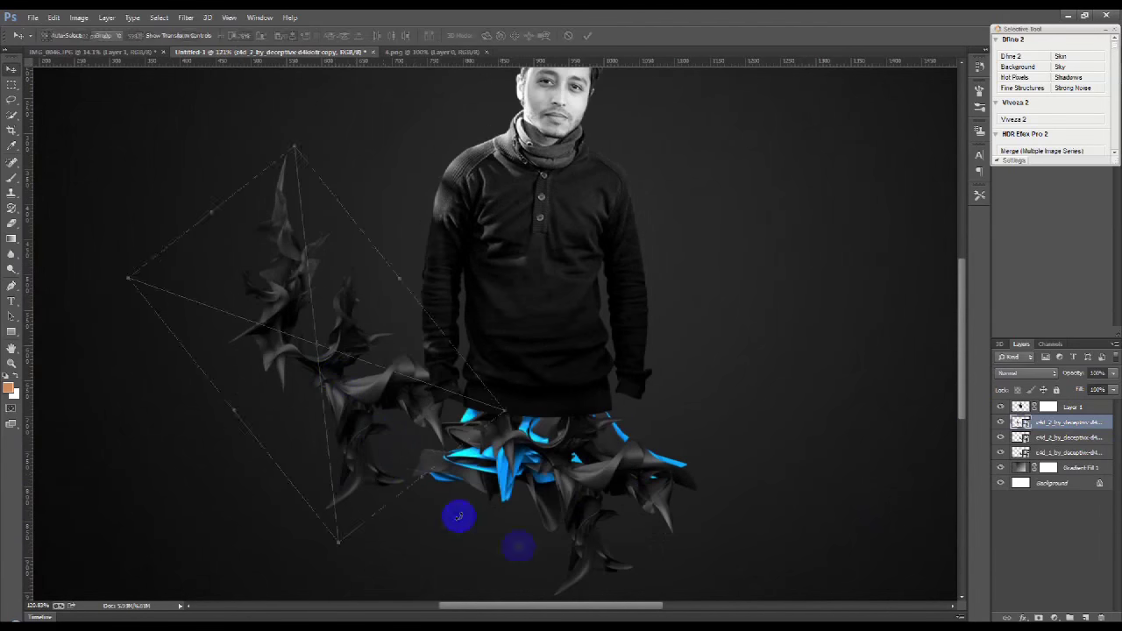
Skew and distort the copied shards beside the man's neck.
mouse_move(351, 150)
mouse_down()
mouse_move(473, 230)
mouse_move(571, 183)
mouse_up()
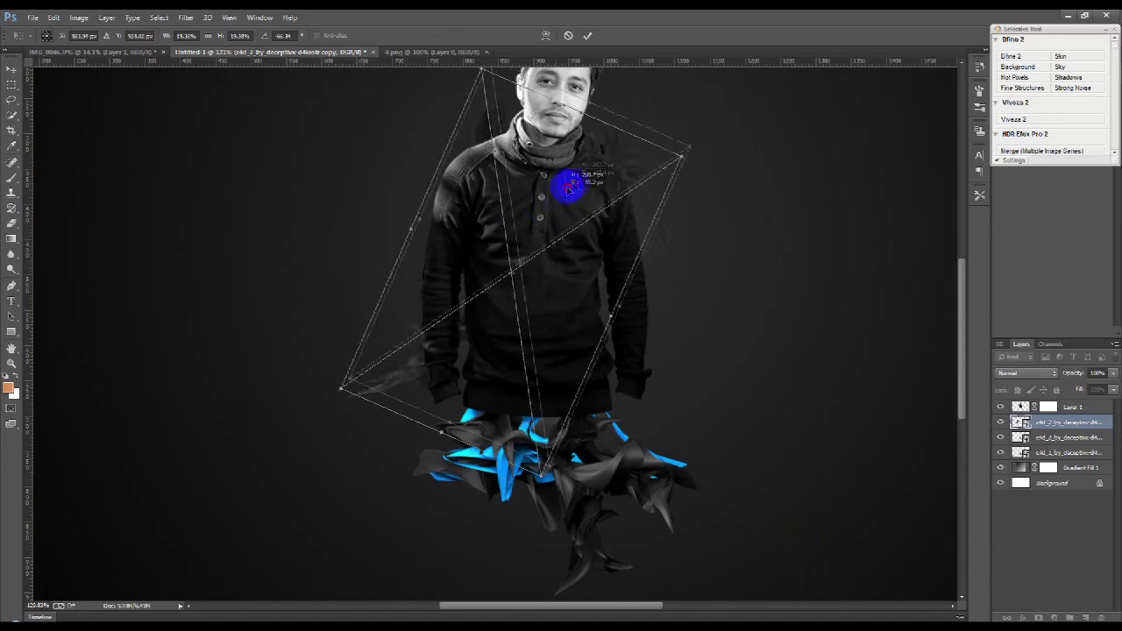
scroll(561, 196, up, 3)
scroll(758, 351, down, 1)
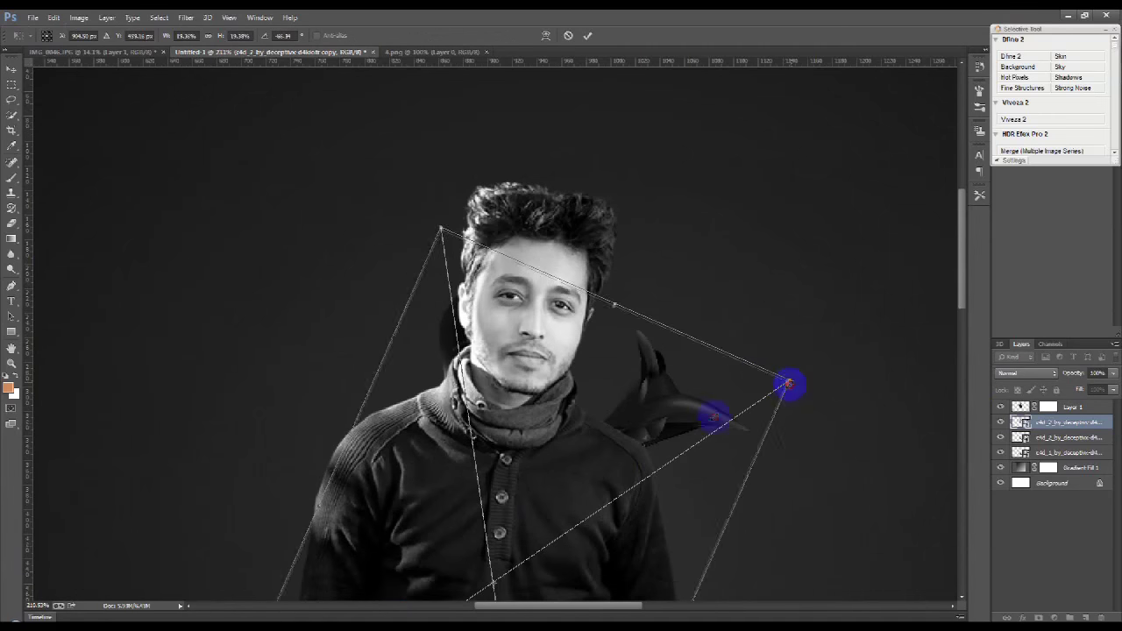
drag(758, 351, 716, 326)
click(587, 35)
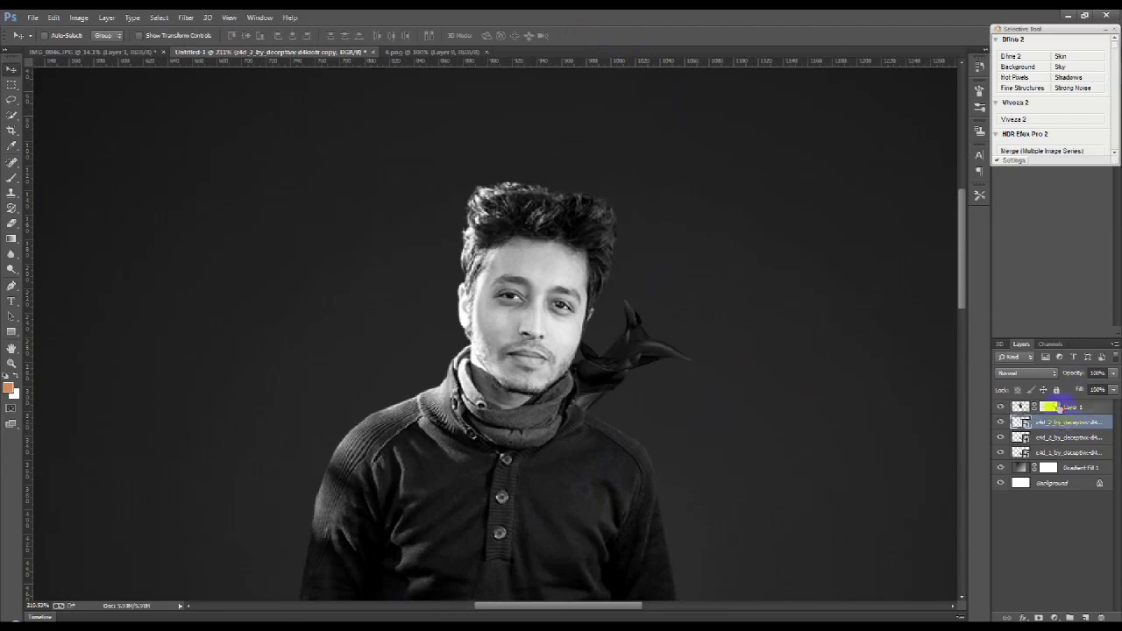
Stack the copy above Layer 1, move it over the face, and rotate it.
drag(1060, 422, 1059, 408)
drag(613, 413, 574, 330)
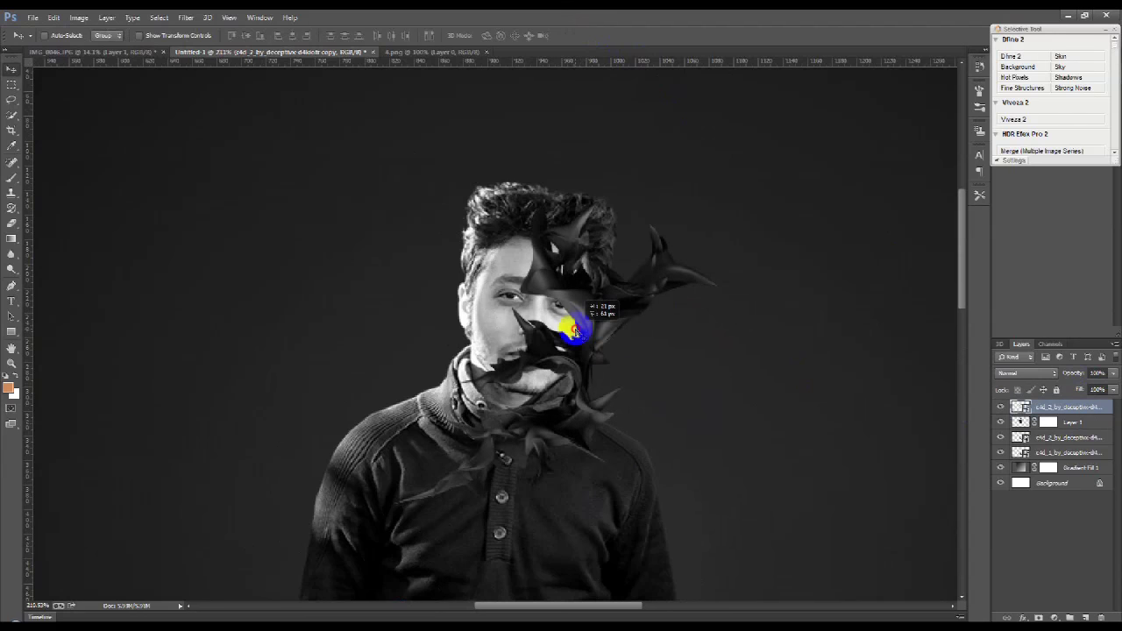
scroll(691, 386, up, 2)
key(ctrl+t)
mouse_move(776, 438)
mouse_down()
mouse_move(556, 393)
mouse_move(693, 428)
mouse_move(546, 412)
mouse_up()
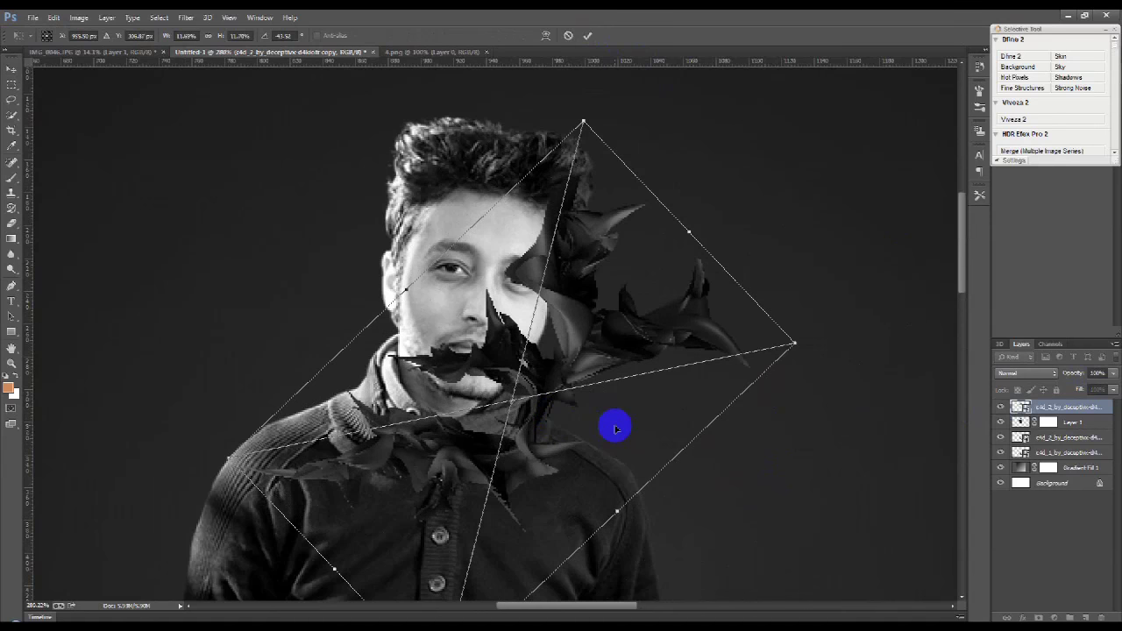
key(Return)
Add a layer mask and paint black over the man's face with a soft brush.
click(1038, 616)
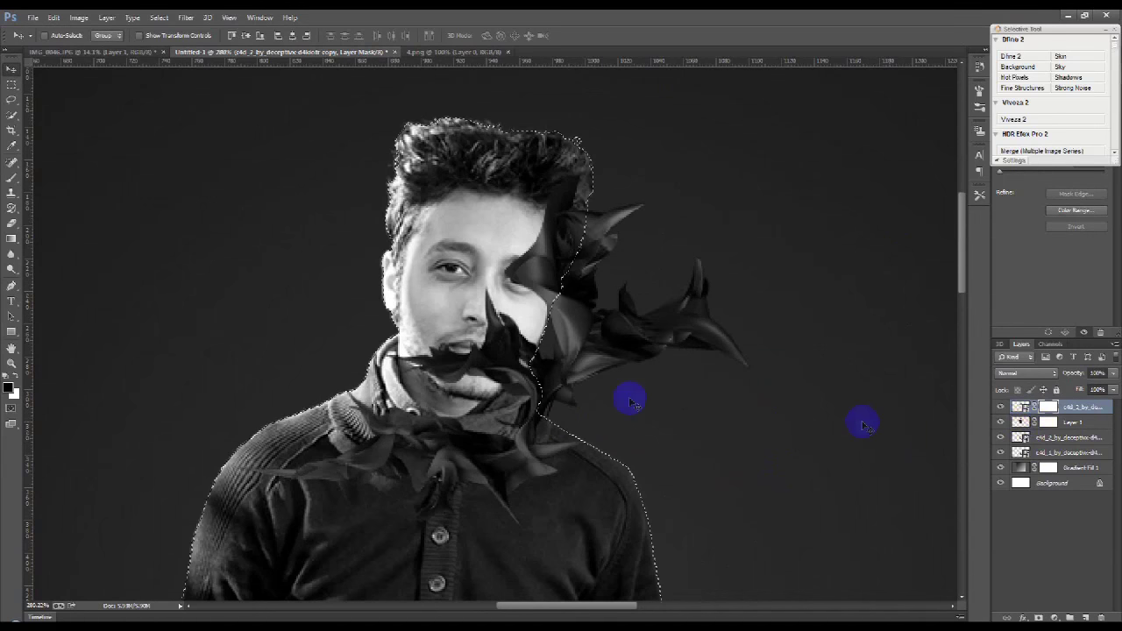
click(12, 222)
right_click(430, 306)
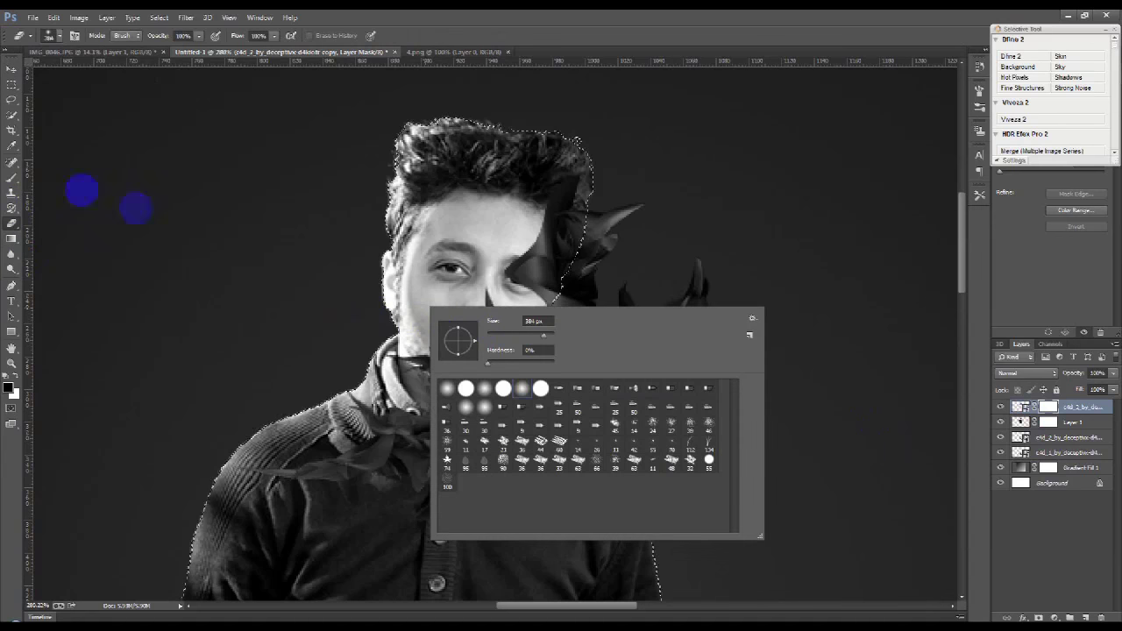
click(12, 179)
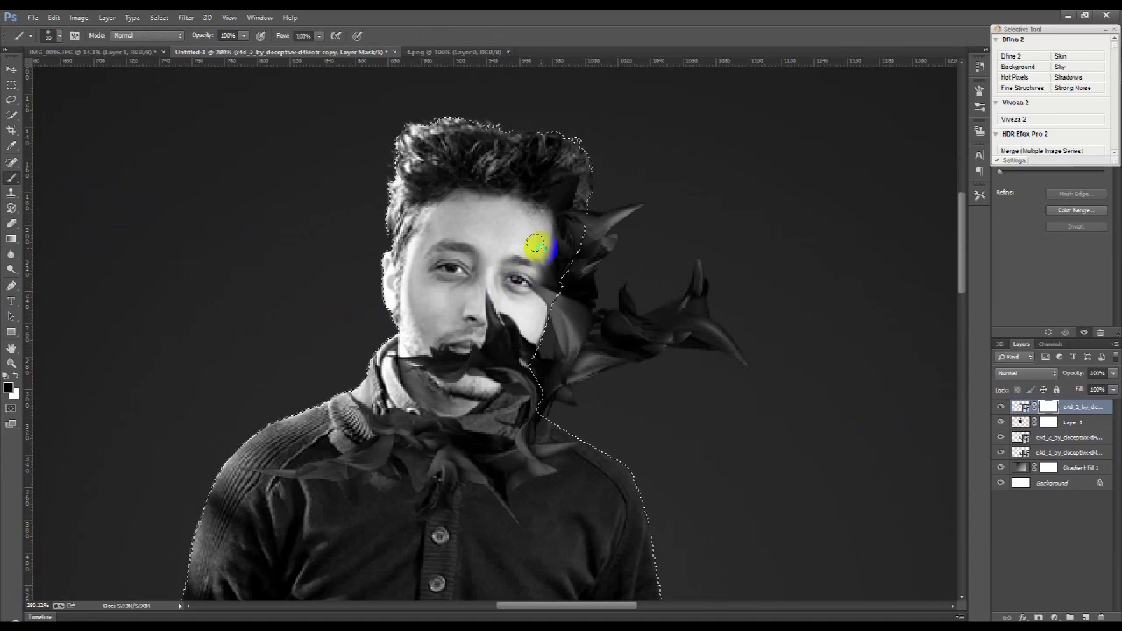
right_click(536, 246)
click(540, 239)
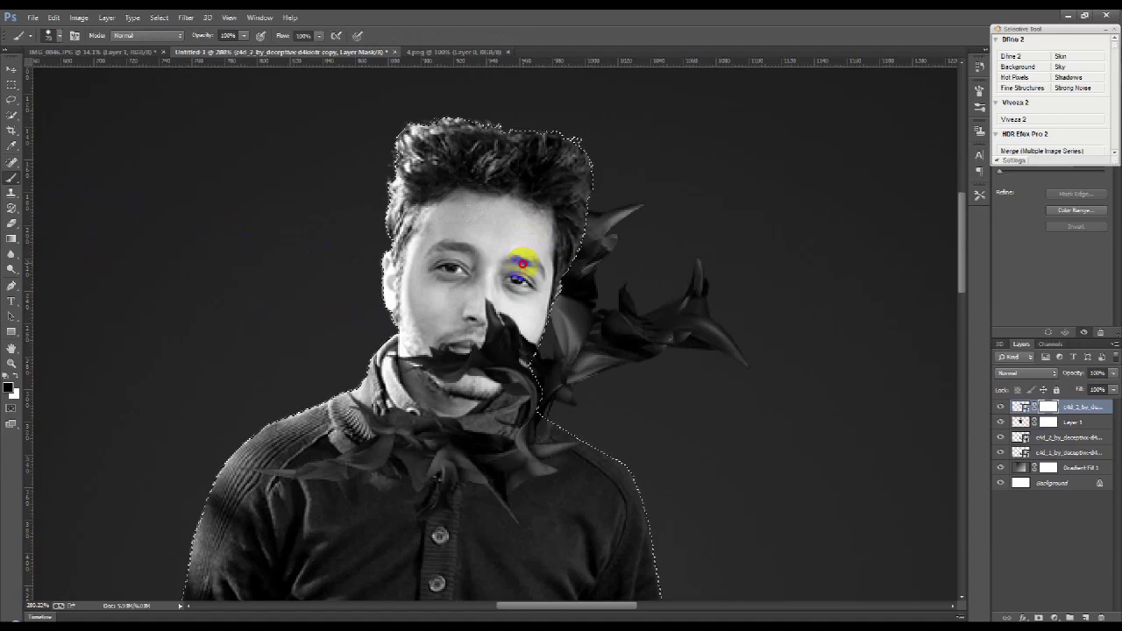
drag(504, 308, 472, 325)
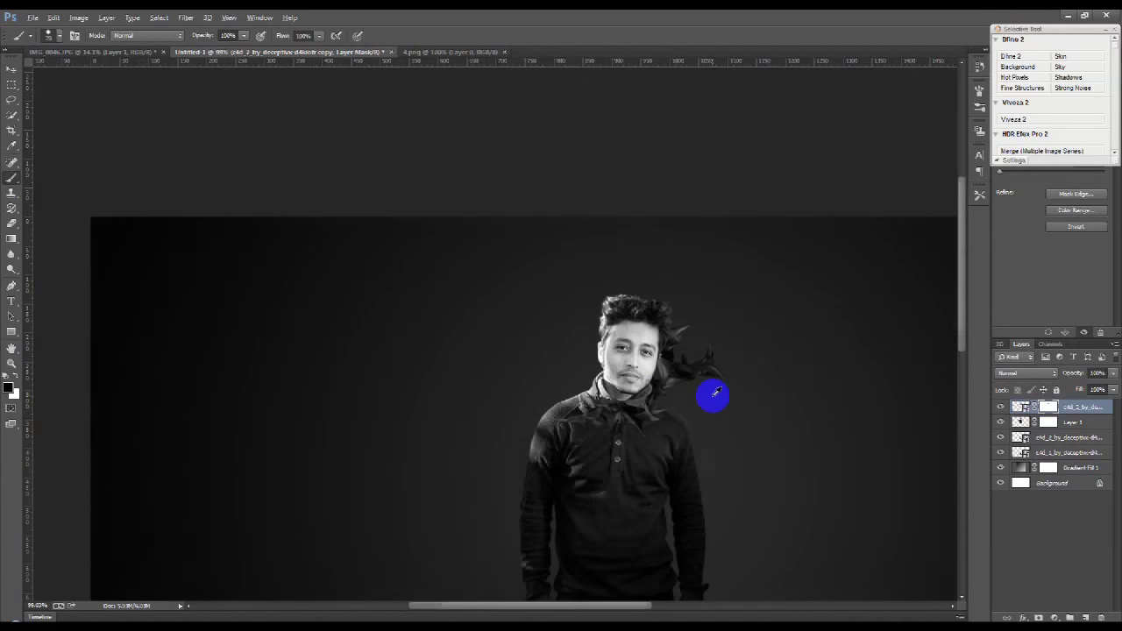
drag(721, 380, 584, 375)
Move the lower c4d_2 shards up and to the left.
click(10, 68)
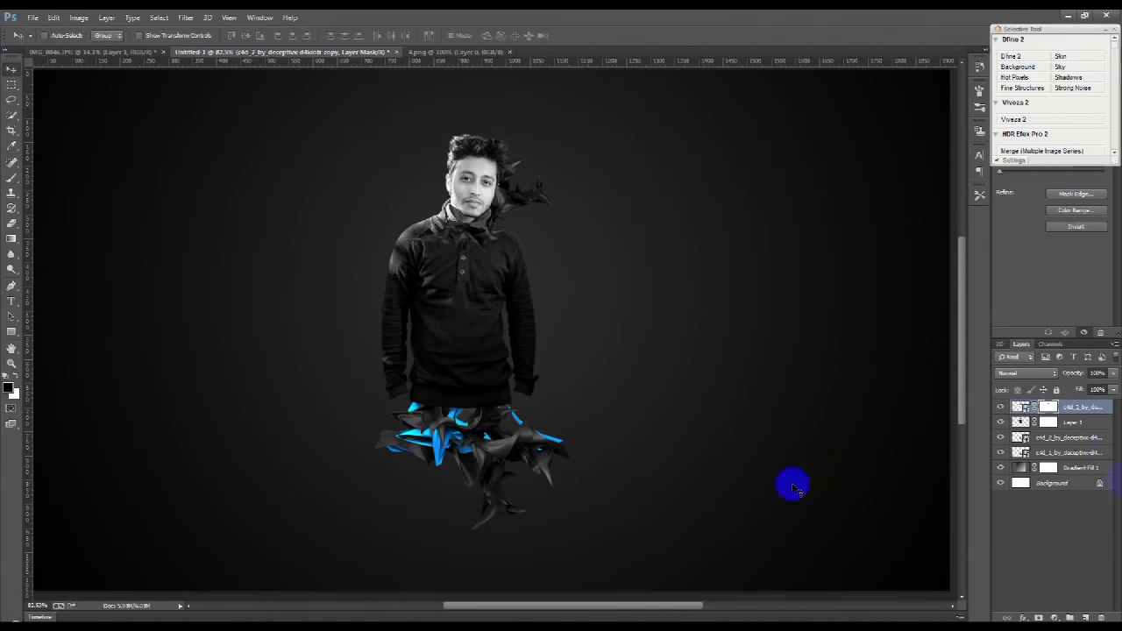
click(1069, 436)
drag(676, 453, 511, 361)
Duplicate the c4d_2 shards and rotate the copy about -68° behind the left shoulder.
key(ctrl+j)
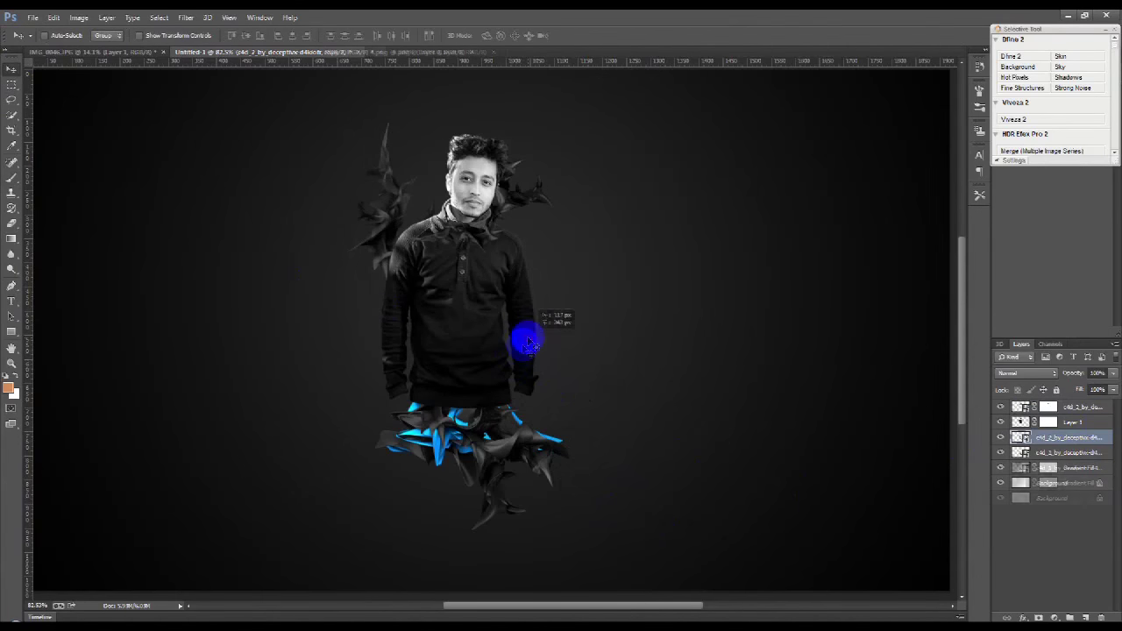
scroll(511, 361, up, 3)
key(ctrl+t)
drag(708, 497, 383, 131)
drag(407, 199, 426, 248)
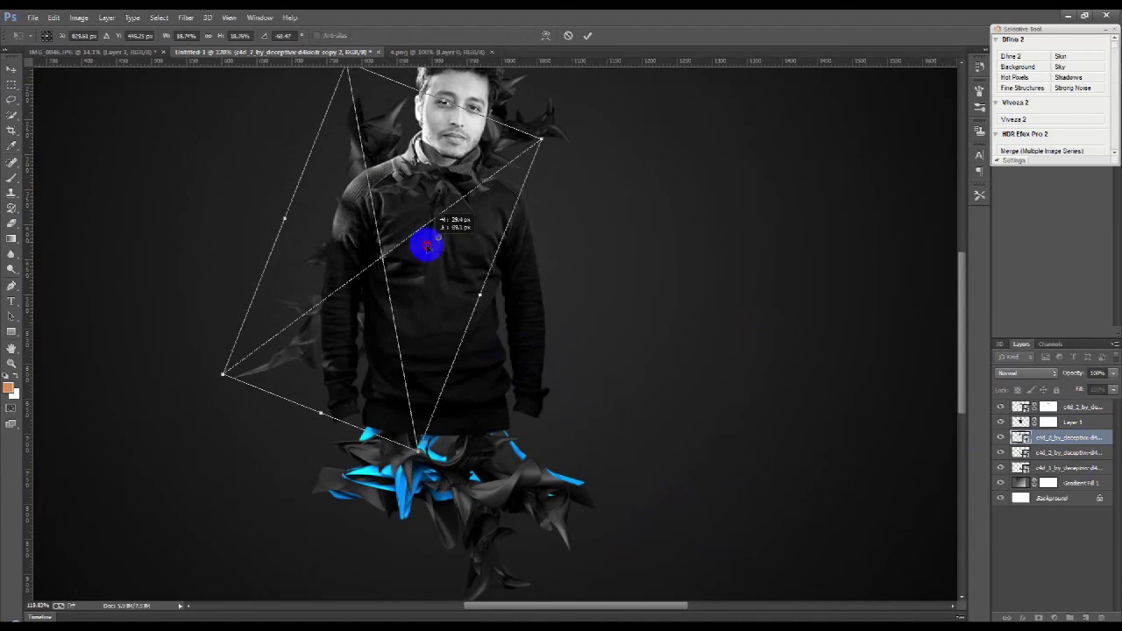
click(585, 37)
scroll(389, 243, up, 3)
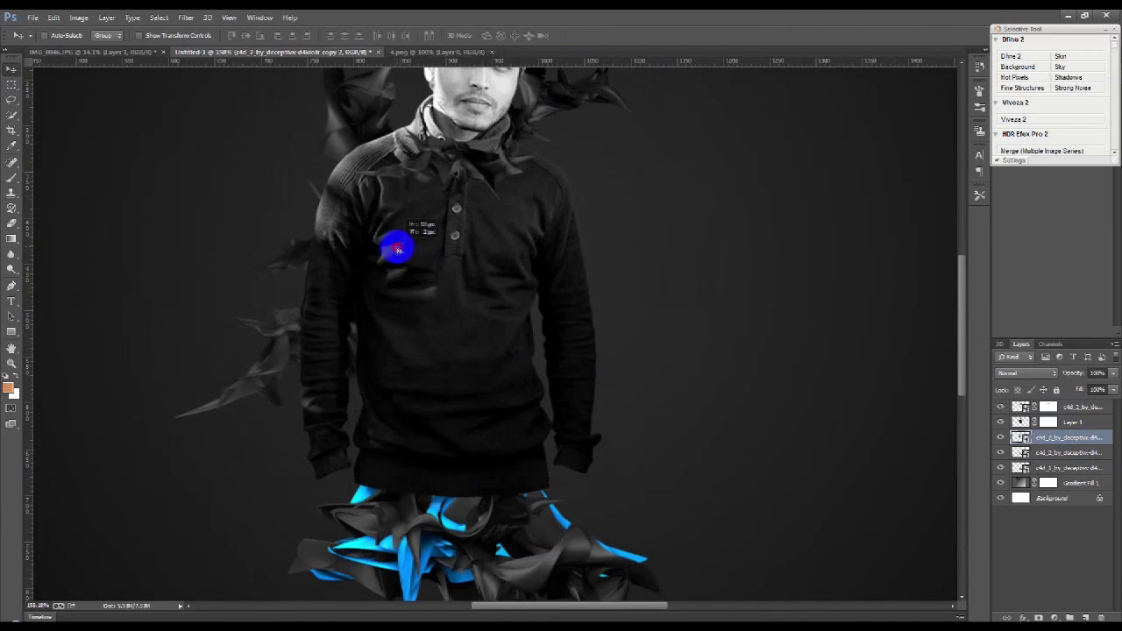
scroll(383, 230, up, 2)
scroll(432, 222, up, 2)
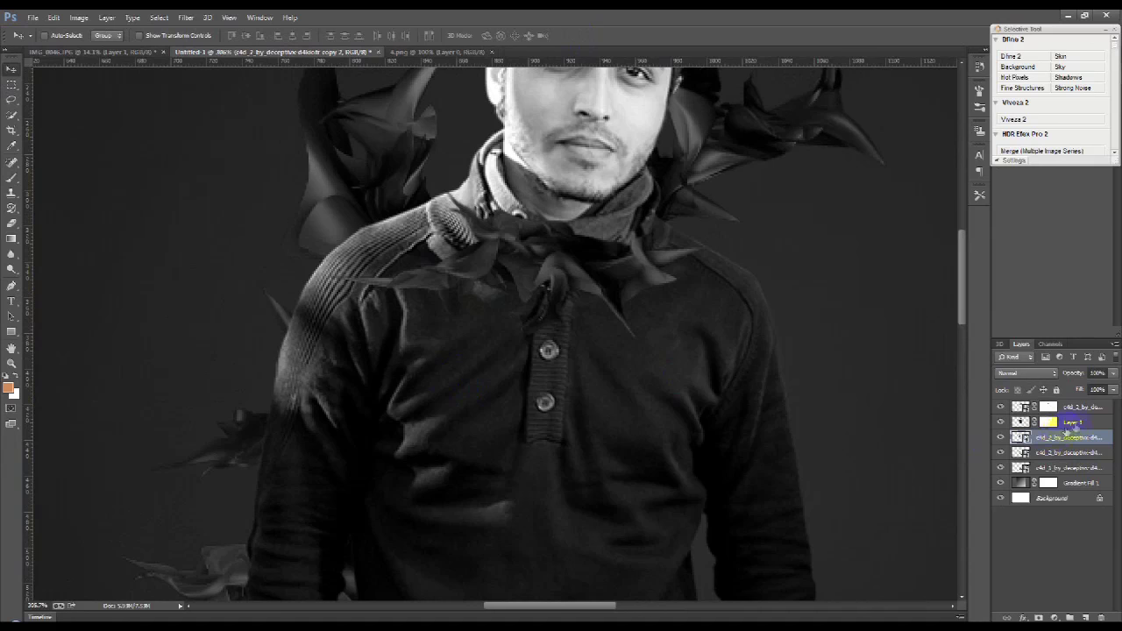
click(1071, 424)
Turn the shoulder pen path into a selection and mask that area out of Layer 1.
click(11, 282)
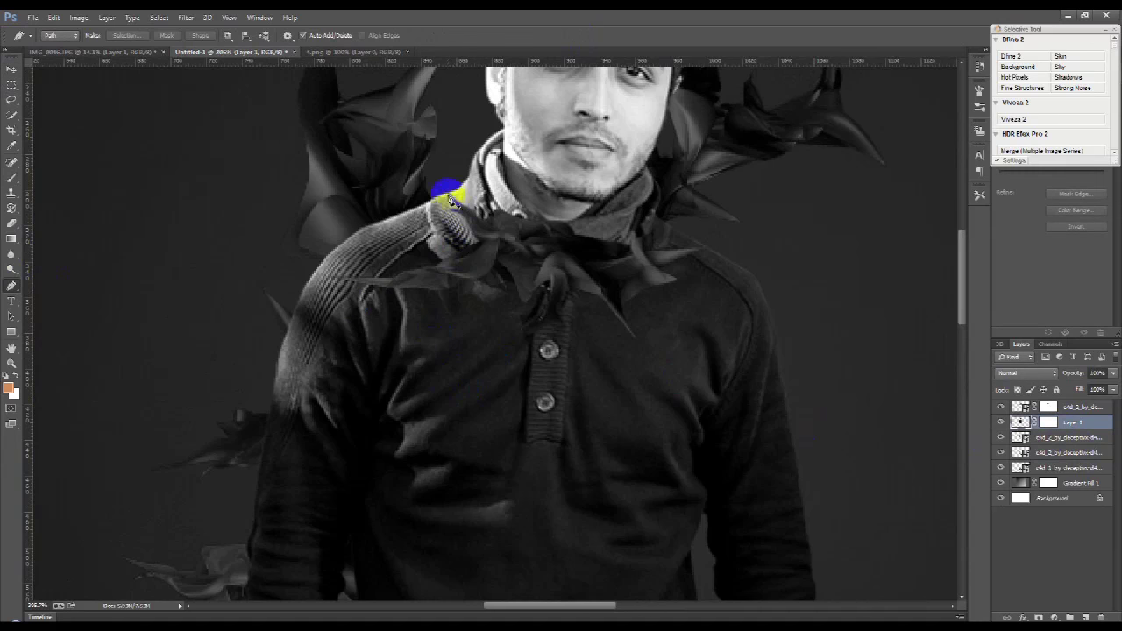
click(1001, 408)
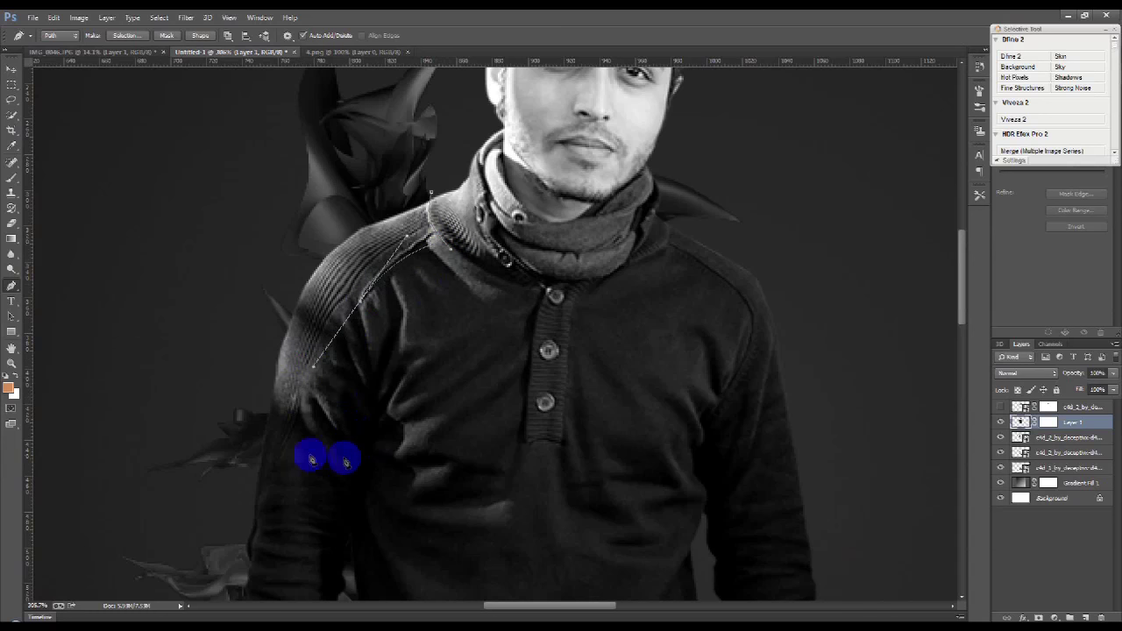
drag(269, 460, 224, 469)
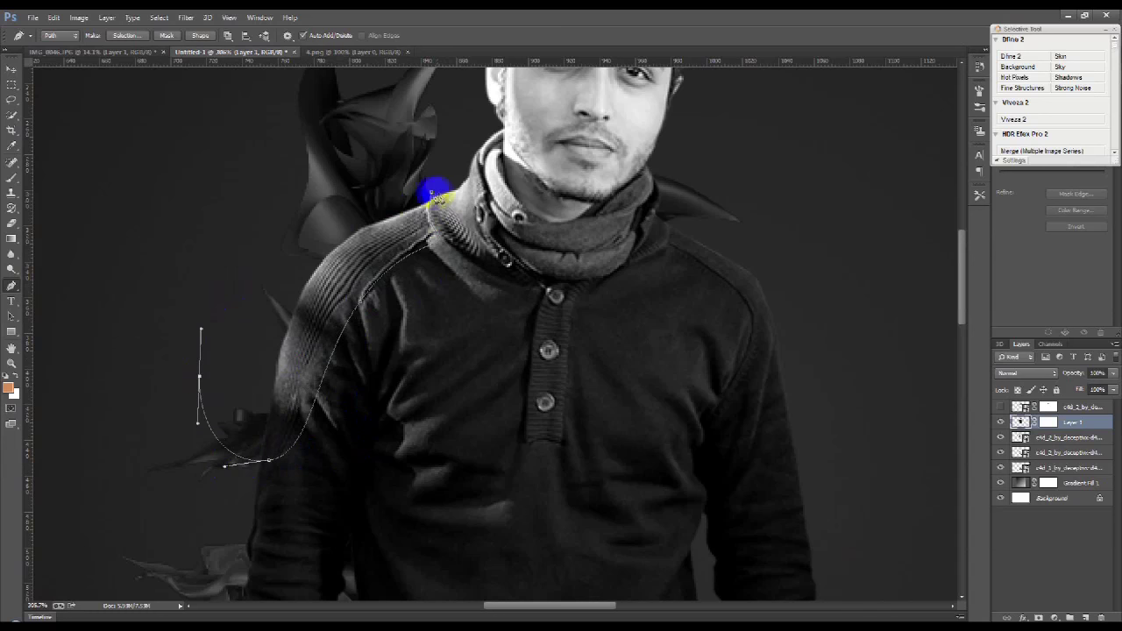
key(ctrl+Return)
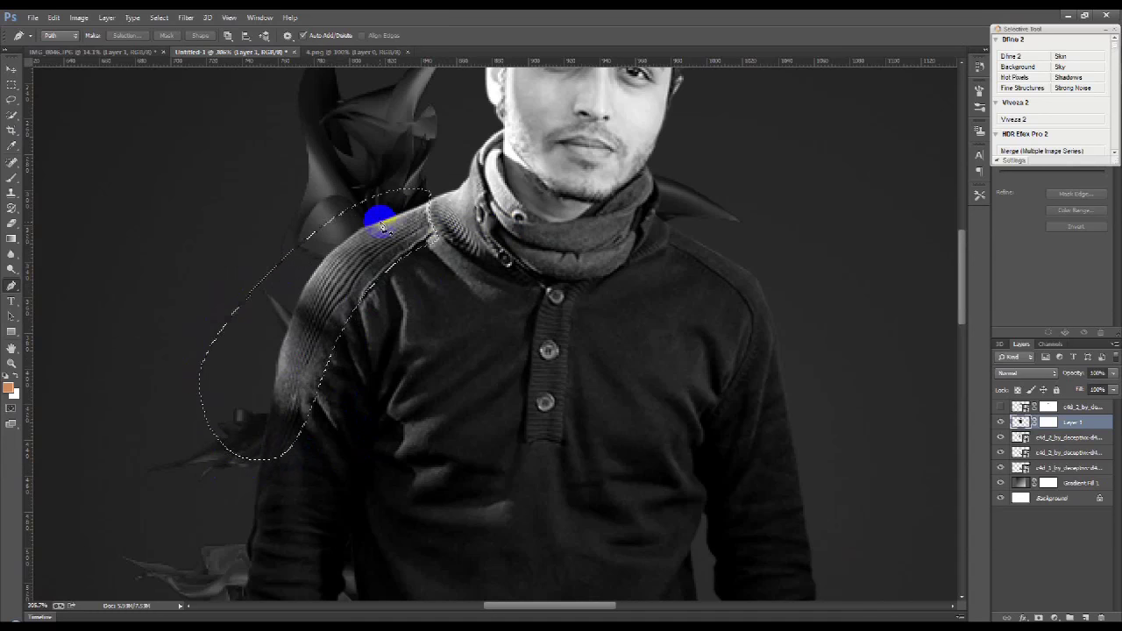
click(1048, 422)
key(Delete)
key(ctrl+d)
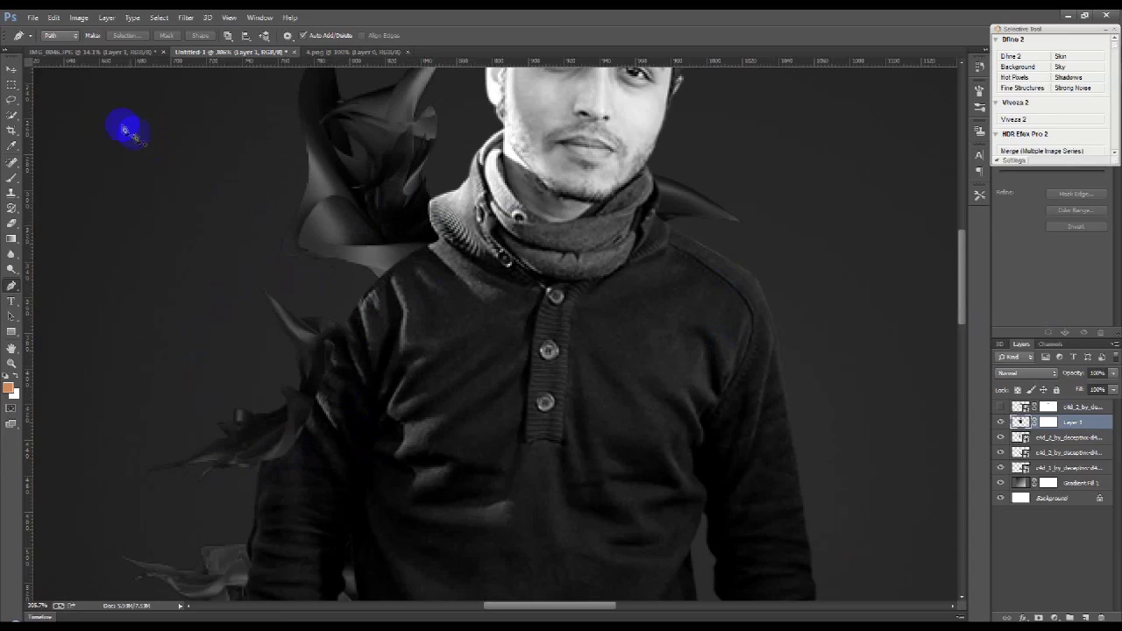
Paste the shoulder piece as Layer 2 and reveal the top leaf-shape layer.
key(ctrl+v)
click(11, 69)
drag(451, 259, 306, 265)
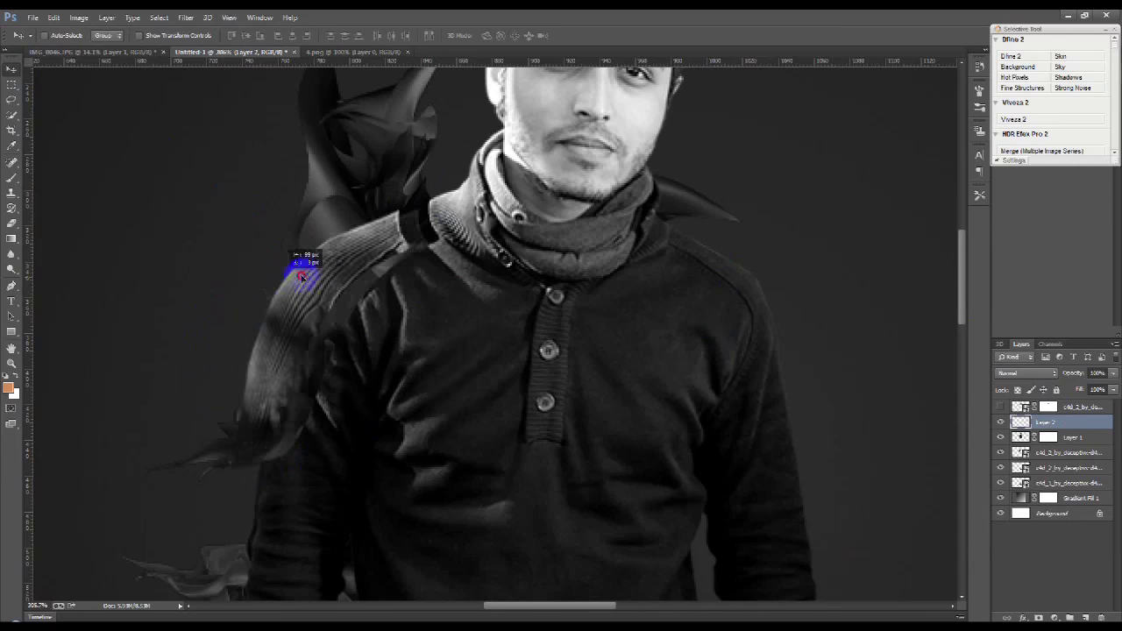
key(ctrl+z)
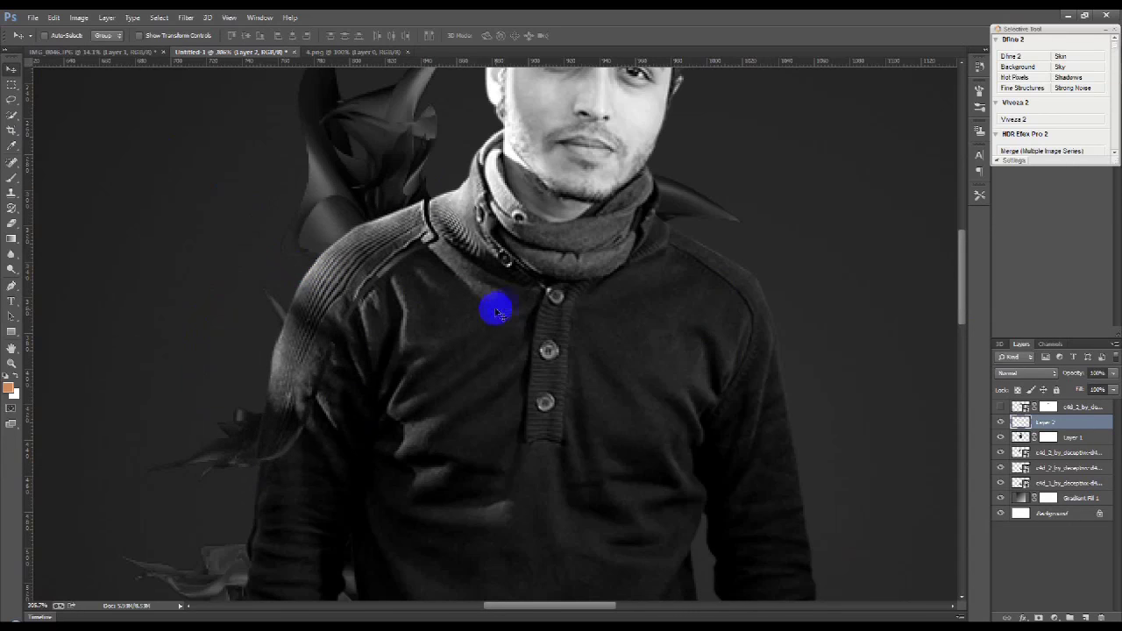
click(1000, 408)
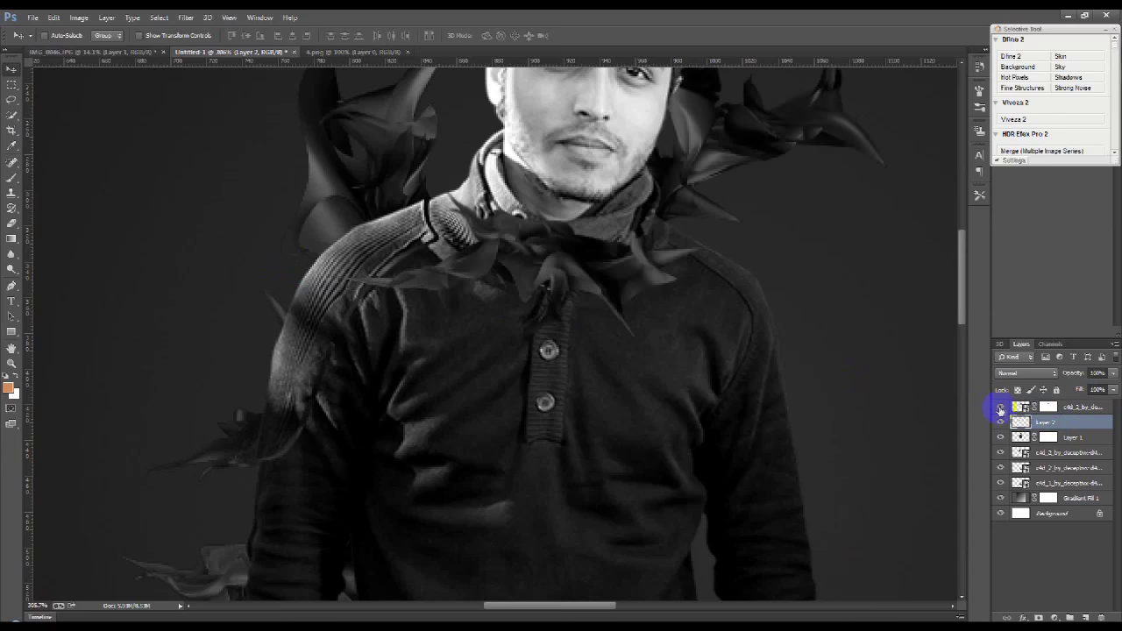
click(1069, 438)
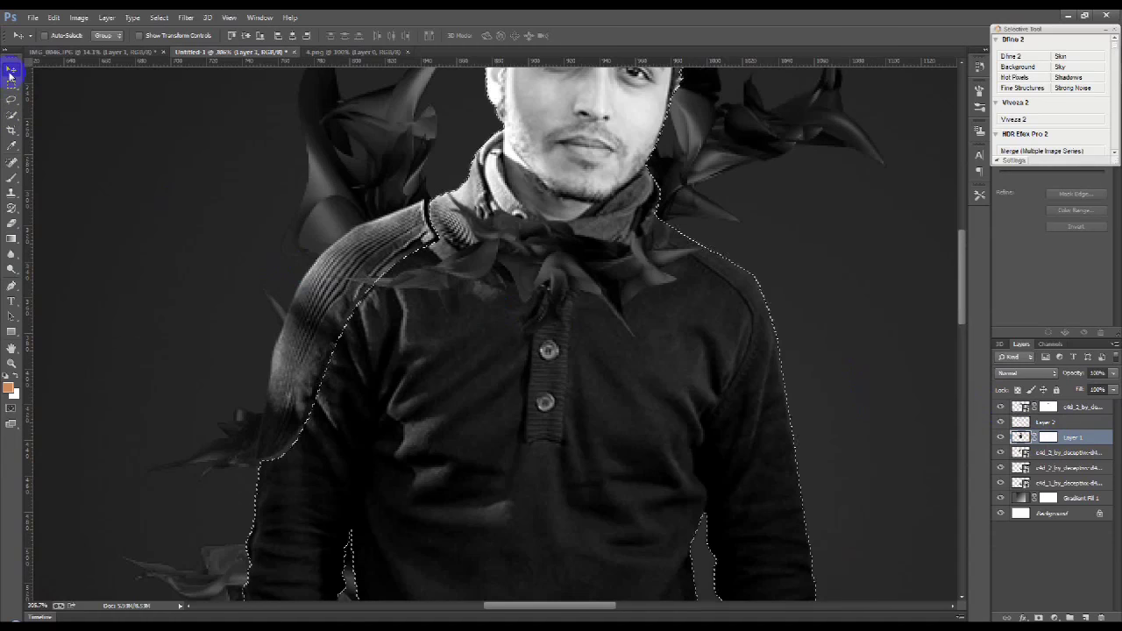
On new Layer 3, paint a dark collar-sampled shadow along the left shoulder edge.
click(1085, 618)
scroll(266, 281, up, 1)
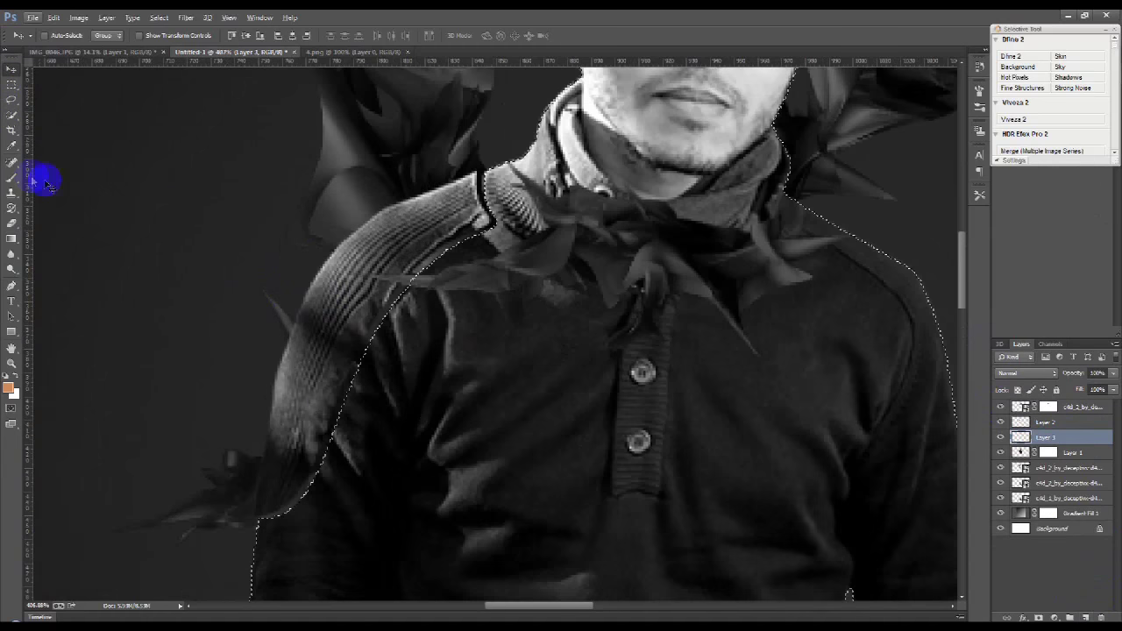
click(12, 177)
click(12, 145)
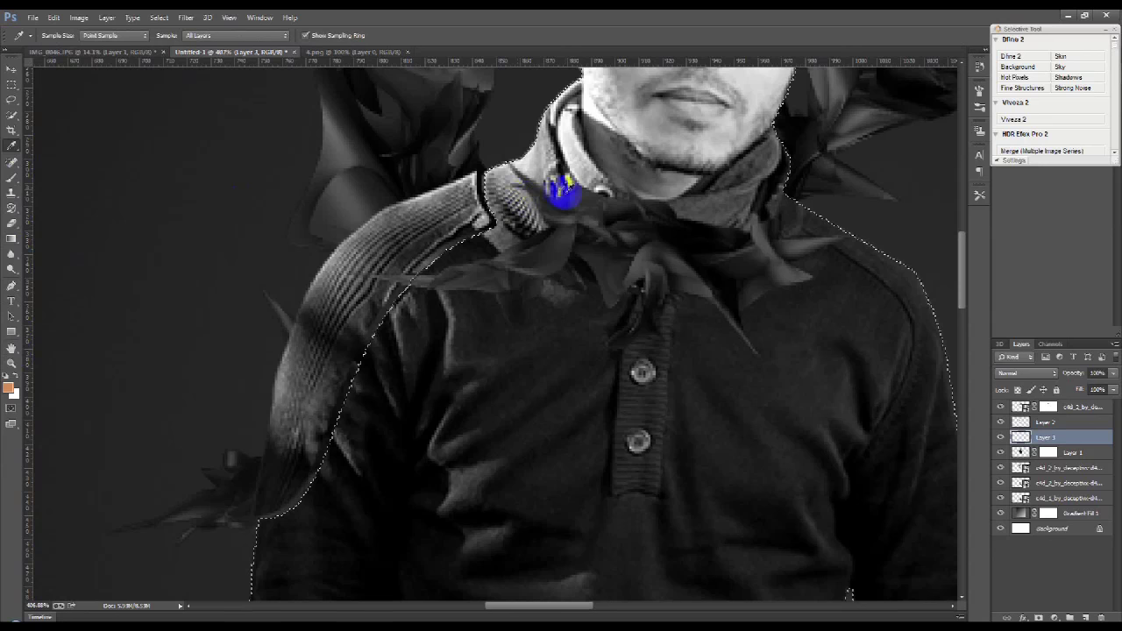
click(517, 166)
click(11, 177)
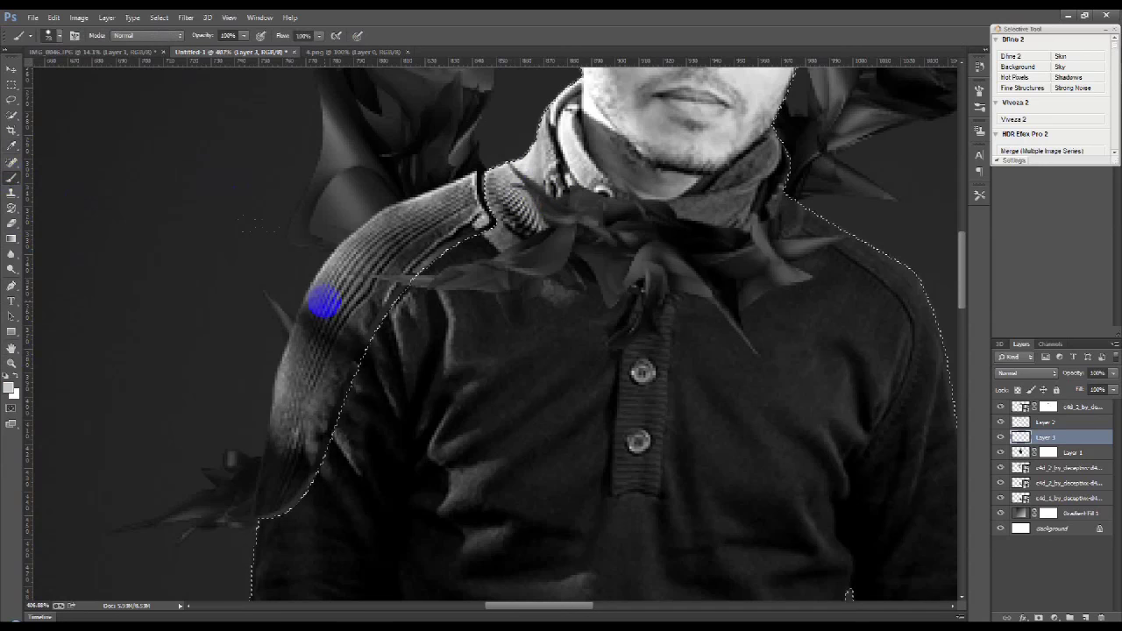
right_click(469, 219)
double_click(571, 296)
mouse_move(487, 226)
mouse_down()
mouse_move(481, 173)
mouse_move(488, 220)
mouse_move(393, 298)
mouse_up()
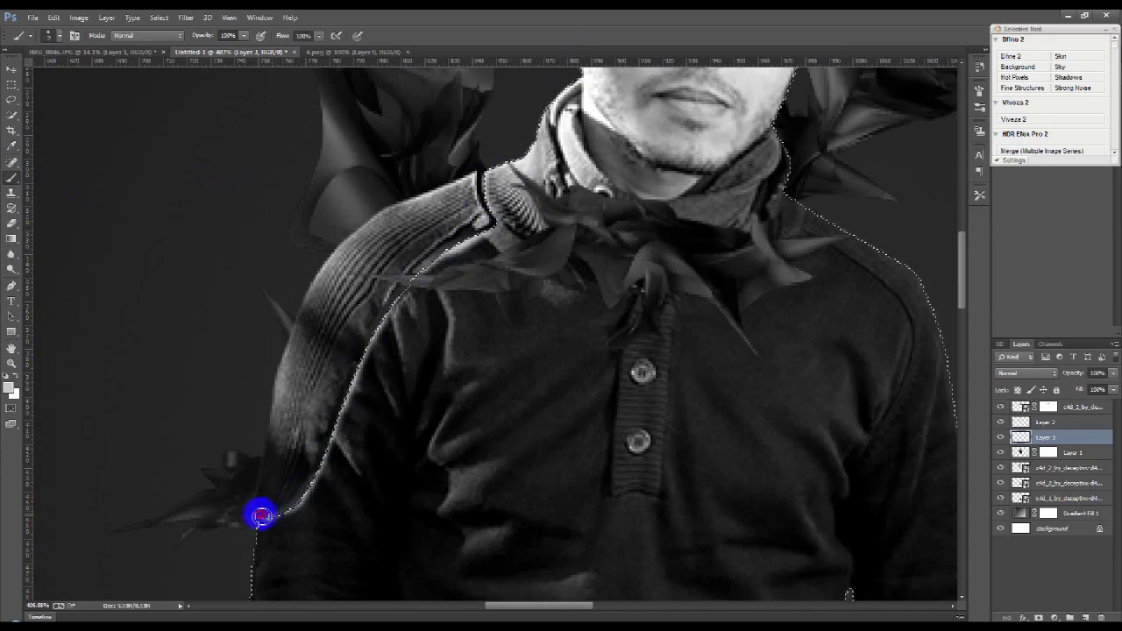
drag(289, 509, 273, 504)
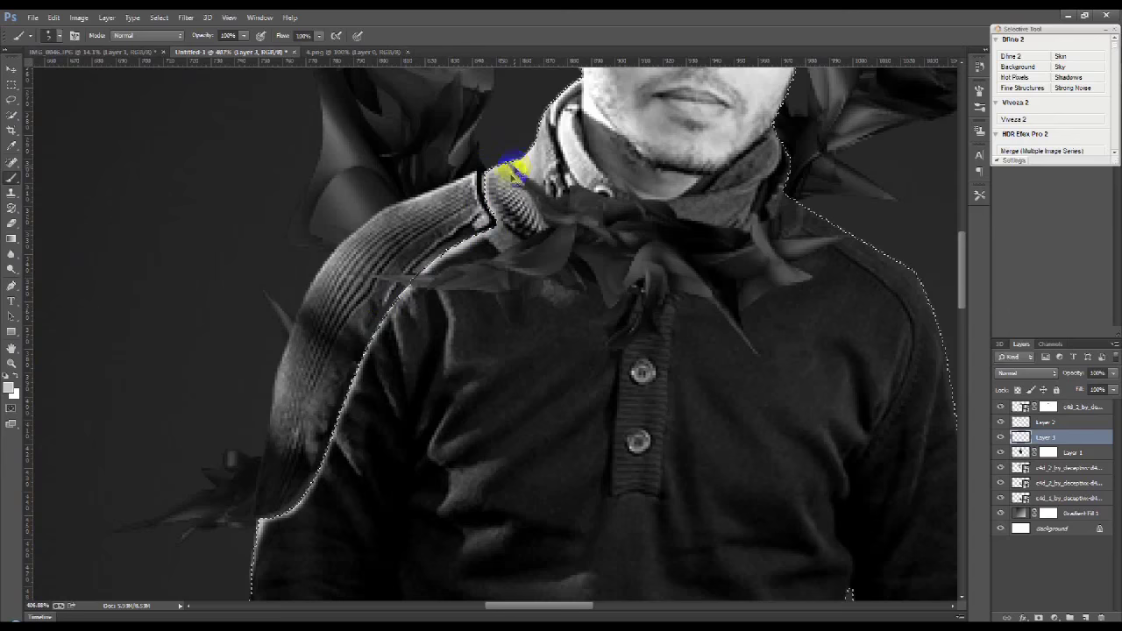
Load a layer's shapes as a selection, select Layer 2, then clear the selection.
scroll(493, 318, down, 3)
scroll(488, 313, down, 2)
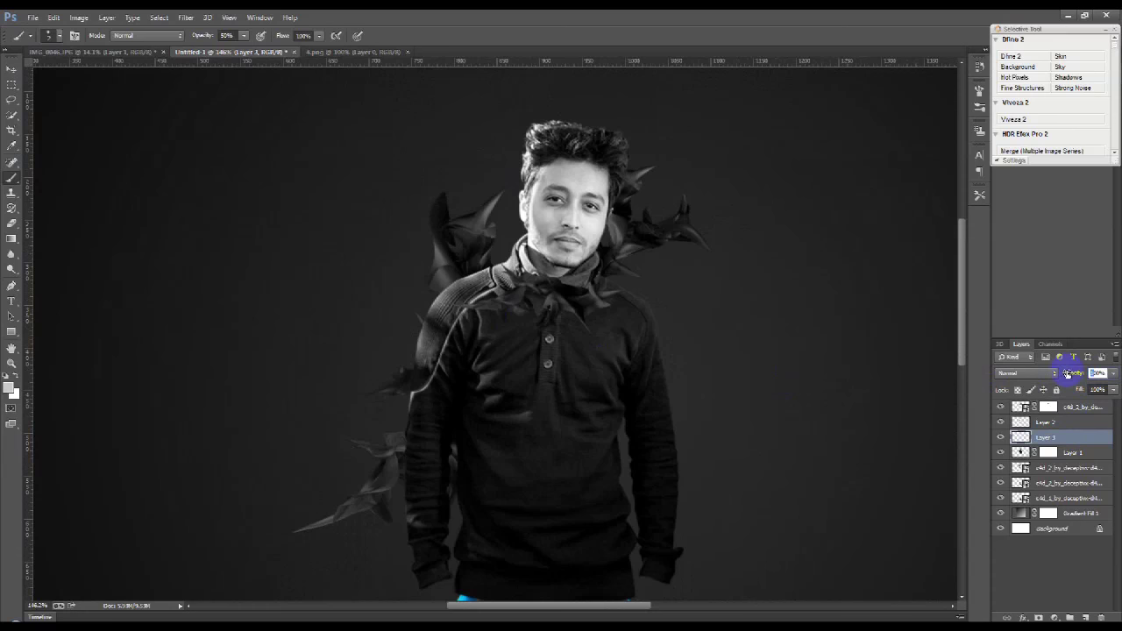
key(v)
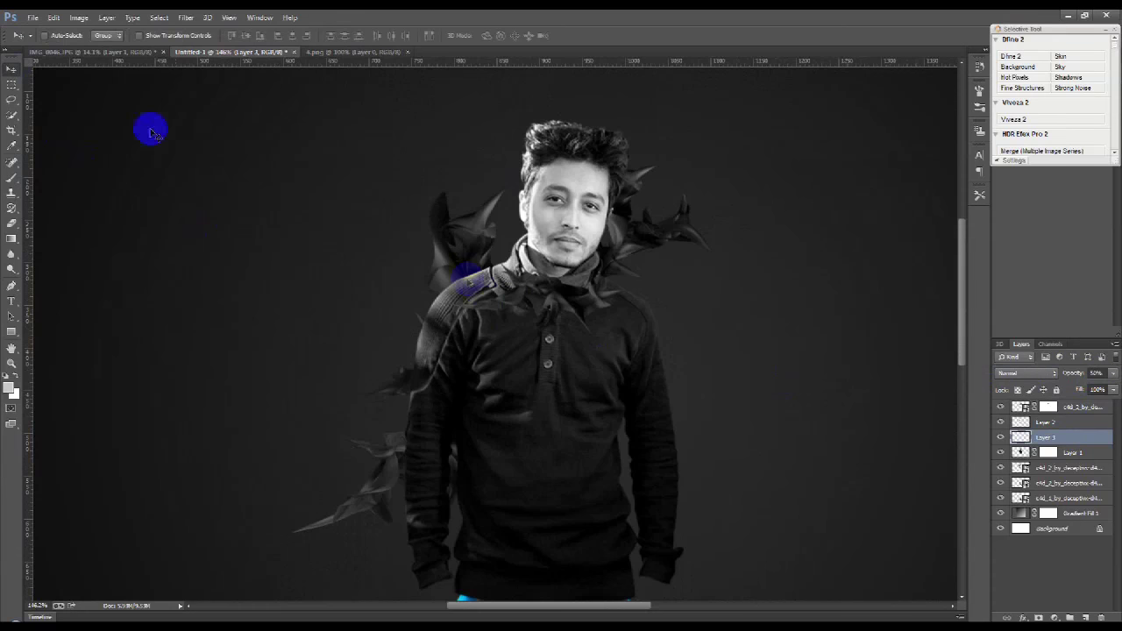
scroll(476, 296, up, 1)
scroll(482, 281, up, 1)
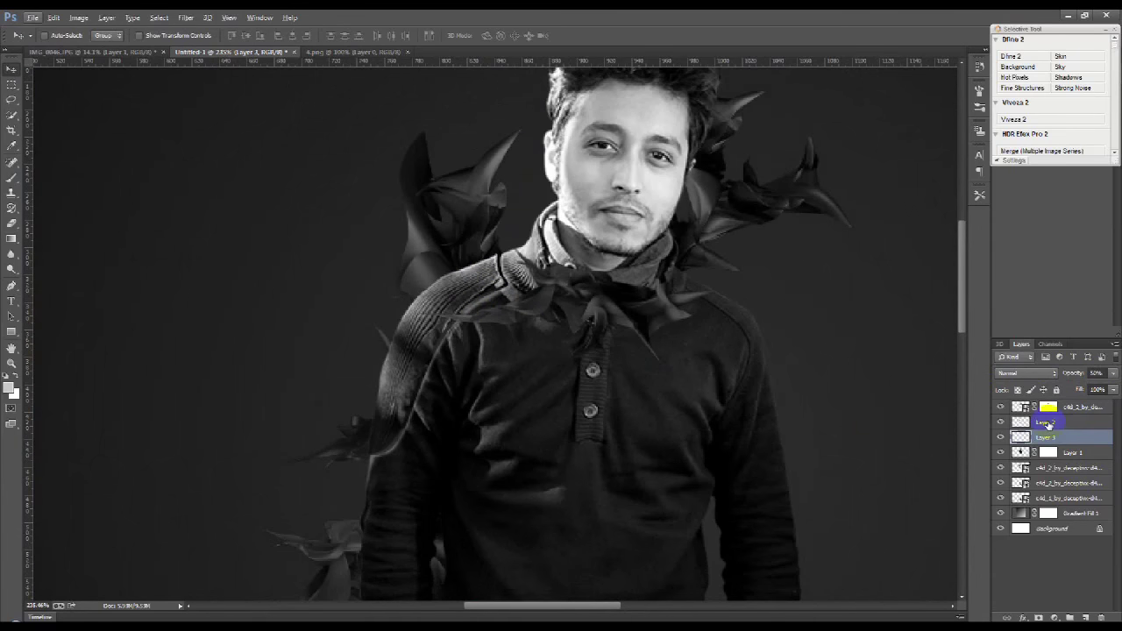
ctrl+click(1019, 470)
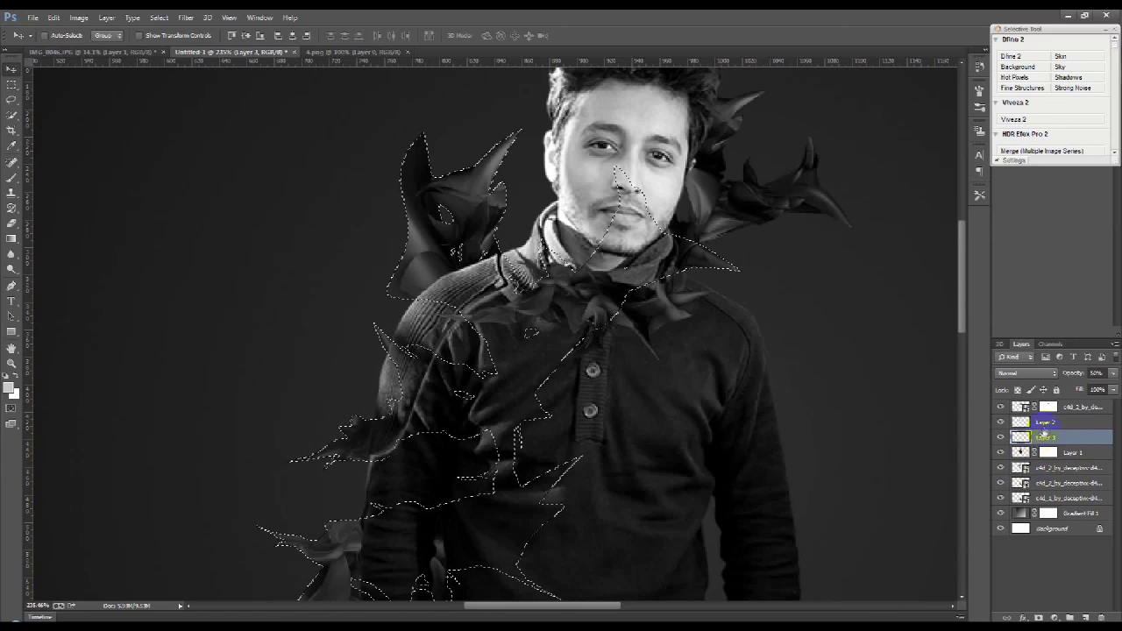
click(1044, 423)
key(ctrl+d)
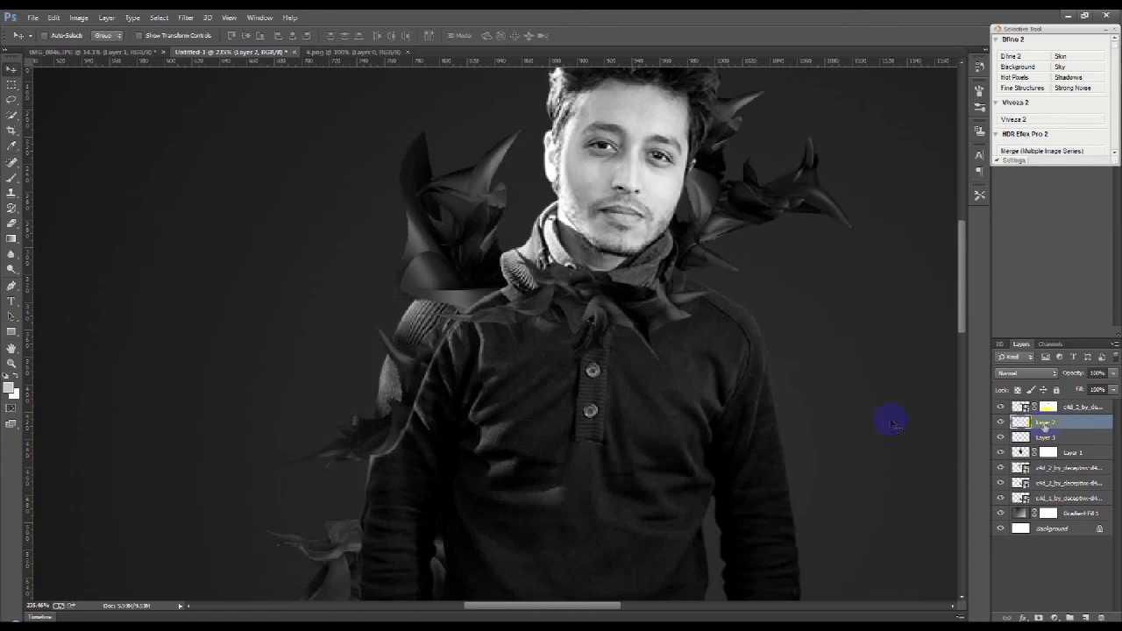
Select the c4d_1 layer and move the blue shards up beside the torso.
scroll(544, 424, down, 5)
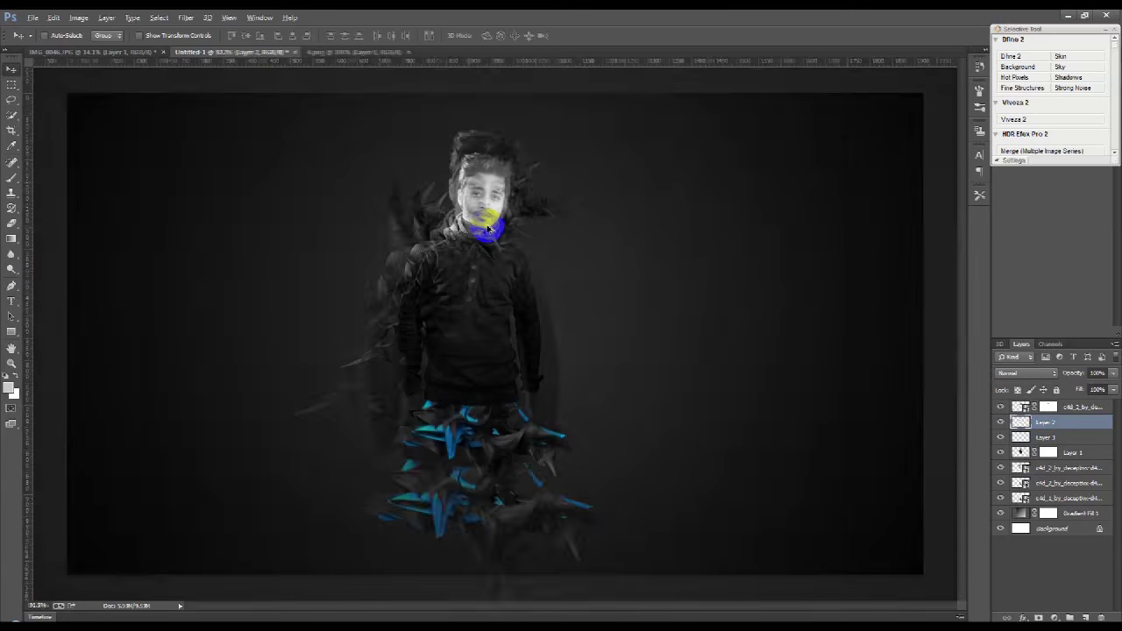
scroll(488, 229, up, 2)
scroll(512, 290, down, 2)
scroll(544, 451, up, 2)
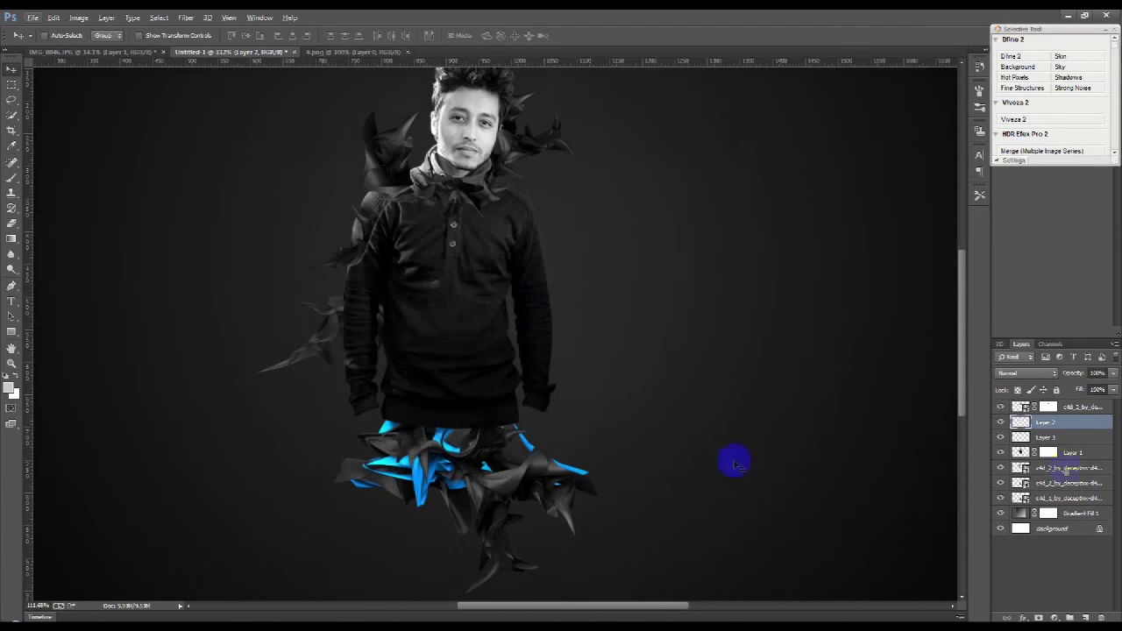
click(1001, 498)
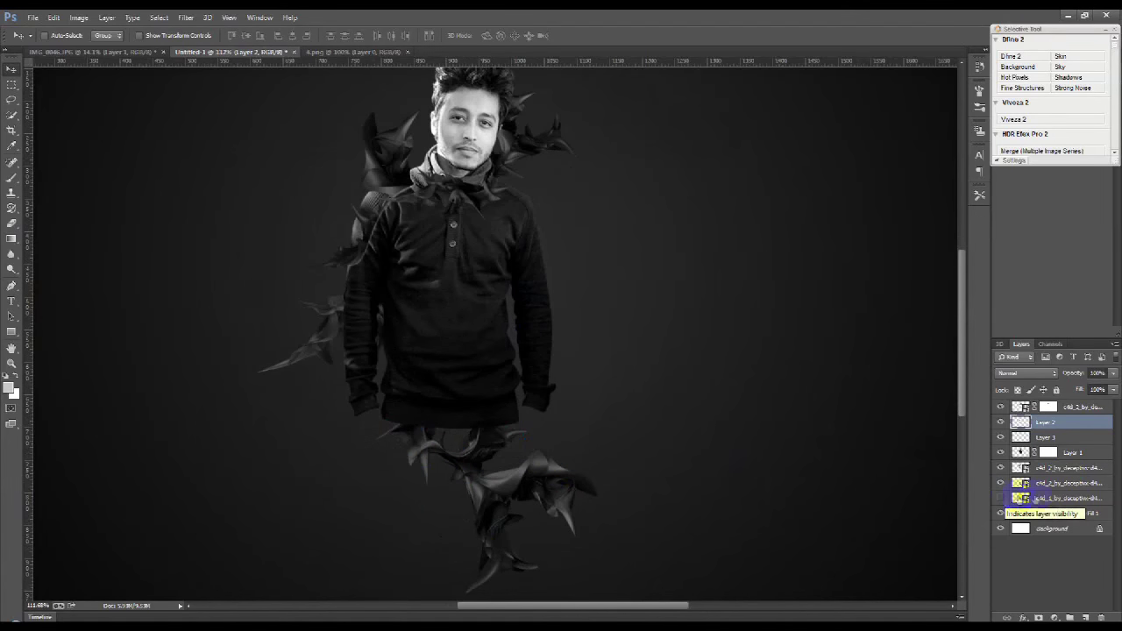
click(1018, 498)
click(1000, 498)
mouse_move(534, 442)
mouse_down()
mouse_move(647, 301)
mouse_move(499, 416)
mouse_move(570, 255)
mouse_up()
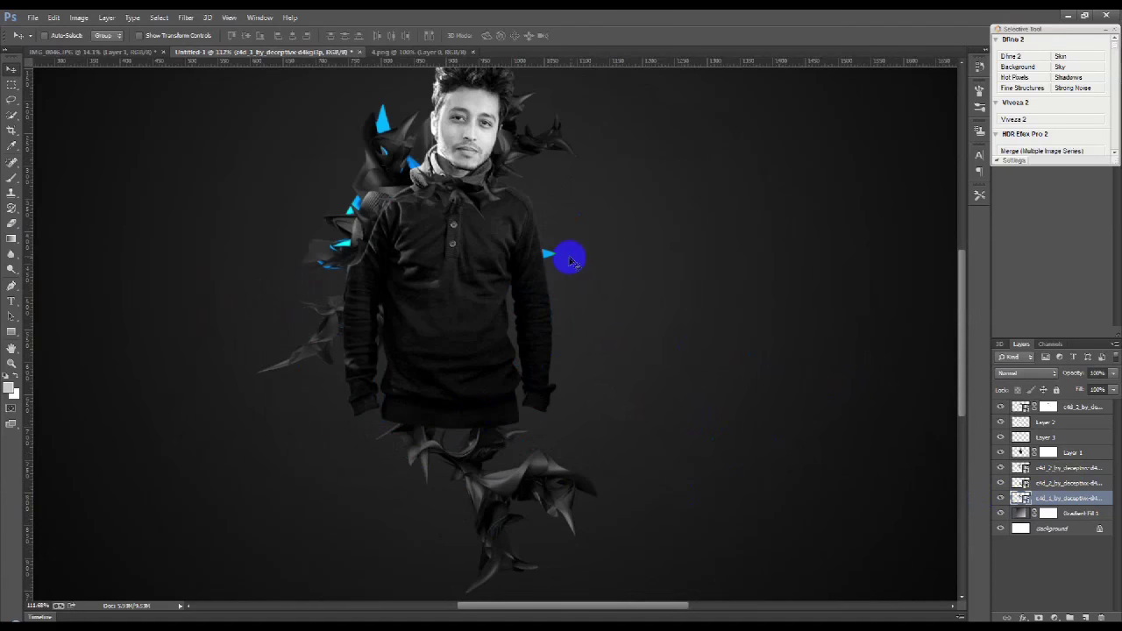
Scale and rotate the blue c4d_1 shards, then delete that layer.
key(ctrl+t)
mouse_move(621, 220)
mouse_down()
mouse_move(506, 253)
mouse_move(438, 183)
mouse_move(438, 304)
mouse_move(661, 320)
mouse_move(561, 336)
mouse_up()
scroll(438, 183, up, 3)
key(Return)
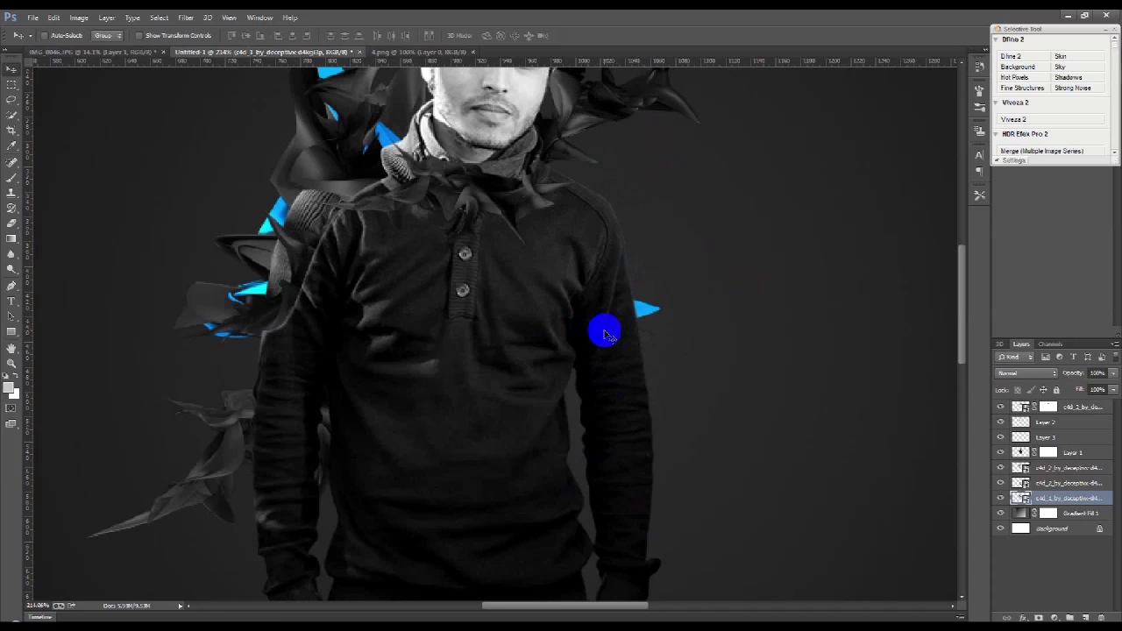
key(Delete)
Close the IMG_0046 photo without saving its changes.
scroll(619, 326, up, 2)
scroll(555, 296, down, 2)
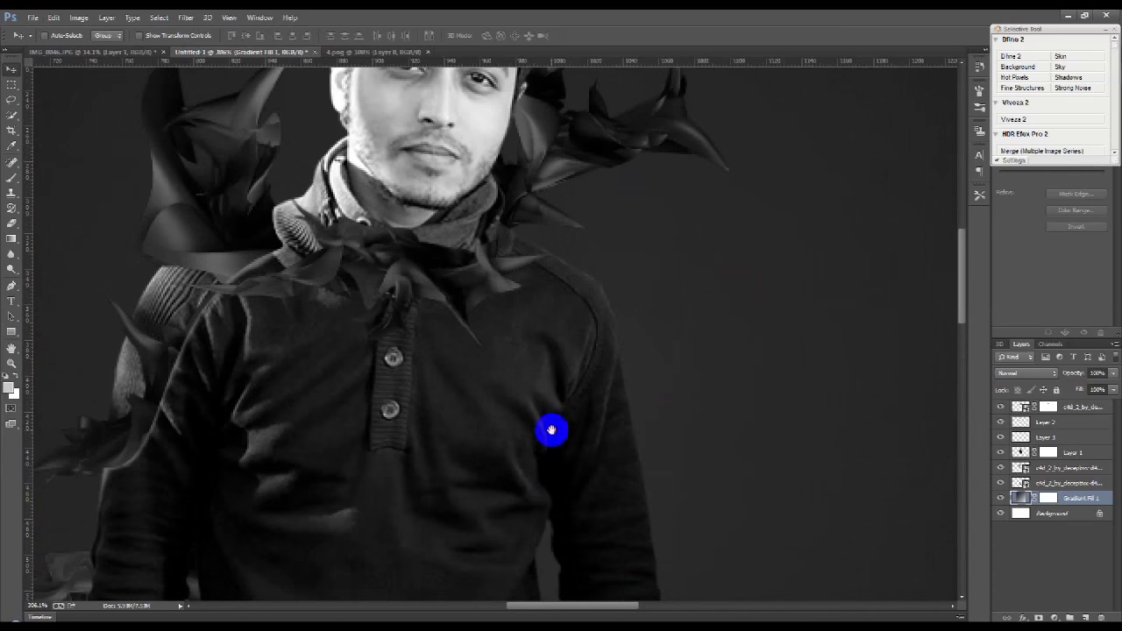
scroll(552, 431, up, 2)
scroll(544, 418, down, 1)
scroll(531, 412, down, 1)
scroll(529, 412, down, 2)
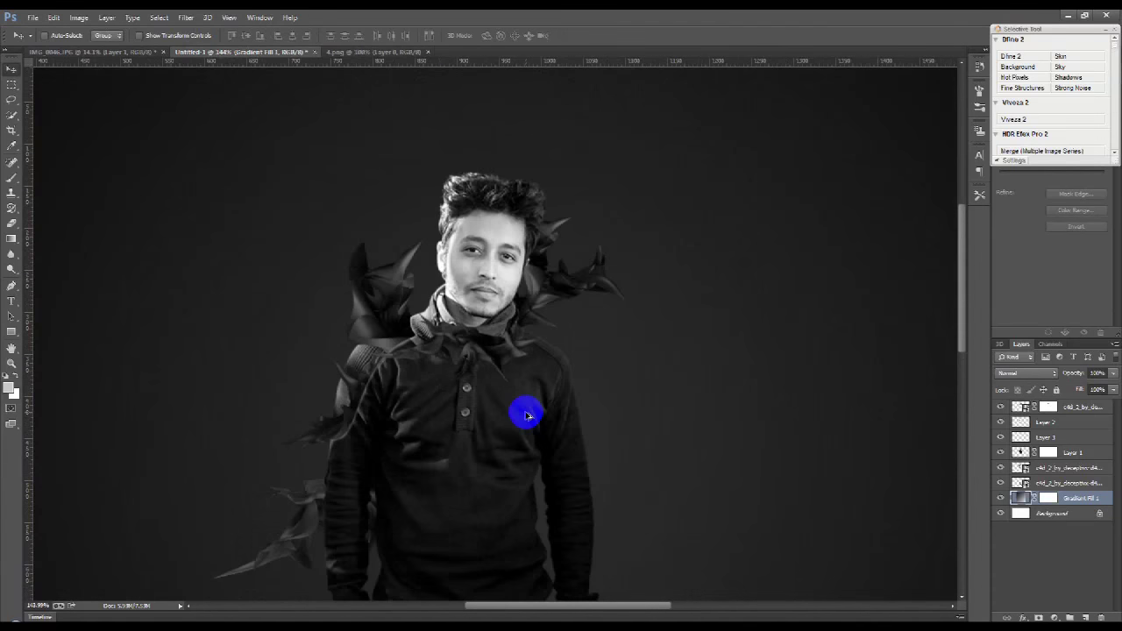
scroll(526, 415, down, 2)
scroll(524, 415, down, 1)
scroll(523, 413, down, 1)
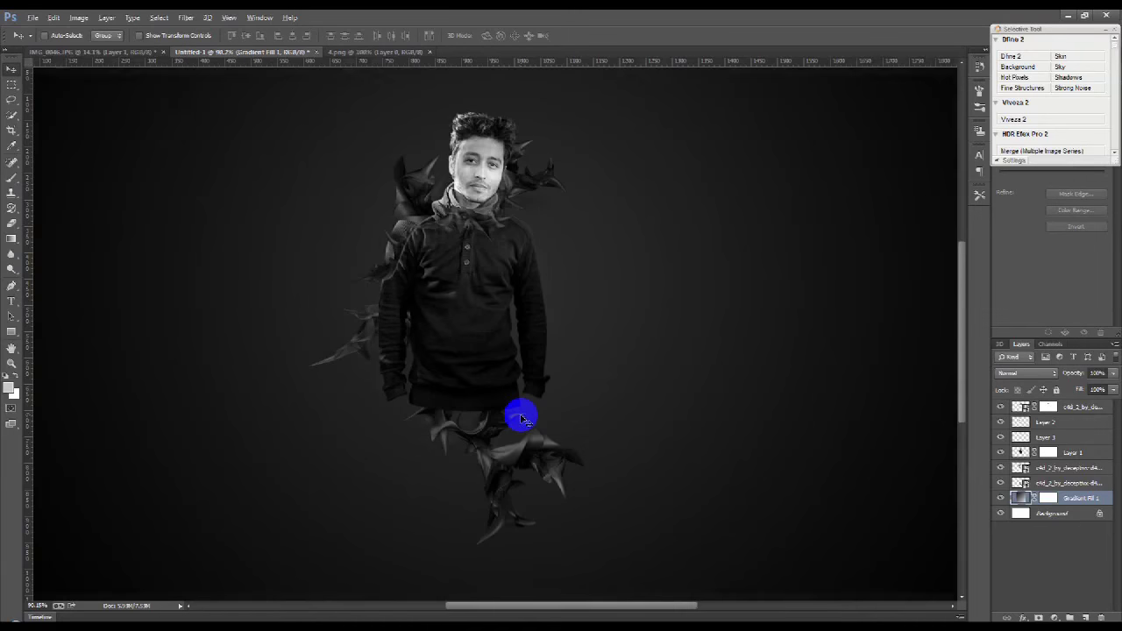
scroll(522, 412, down, 1)
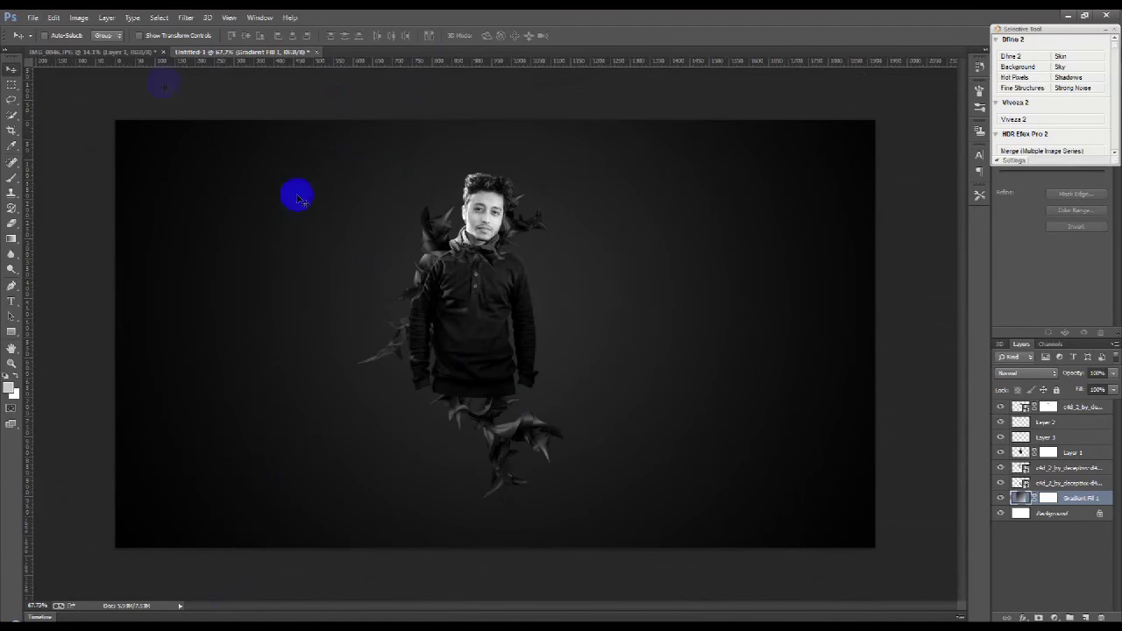
click(145, 51)
click(163, 52)
click(559, 245)
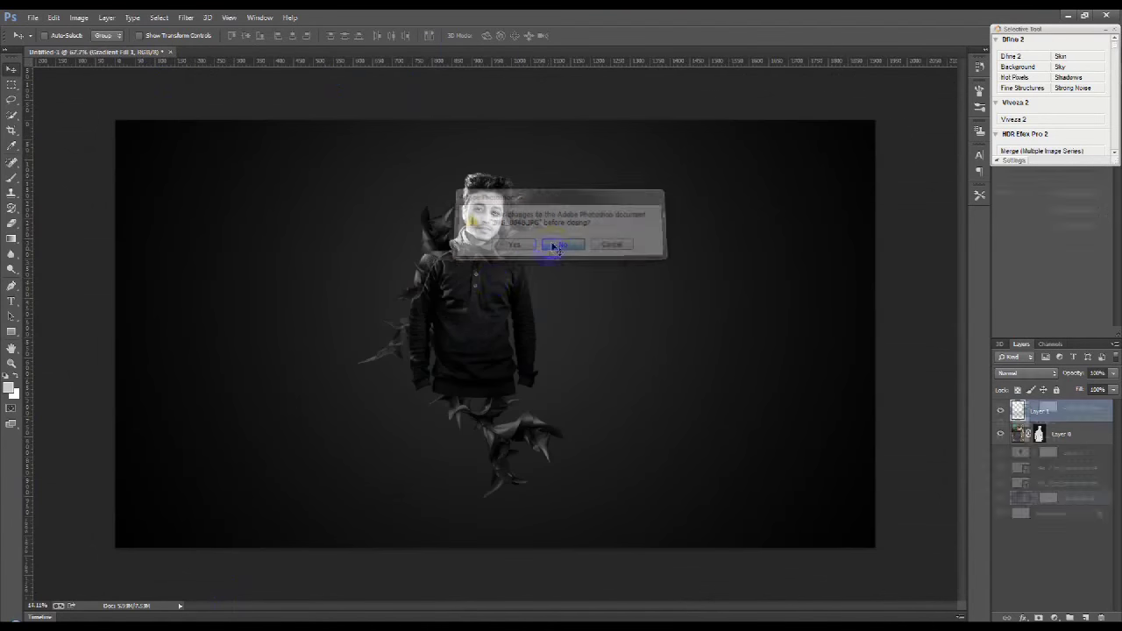
Preview several shard renders in the C4D folder, then drag c4d_6 into the composite.
click(325, 576)
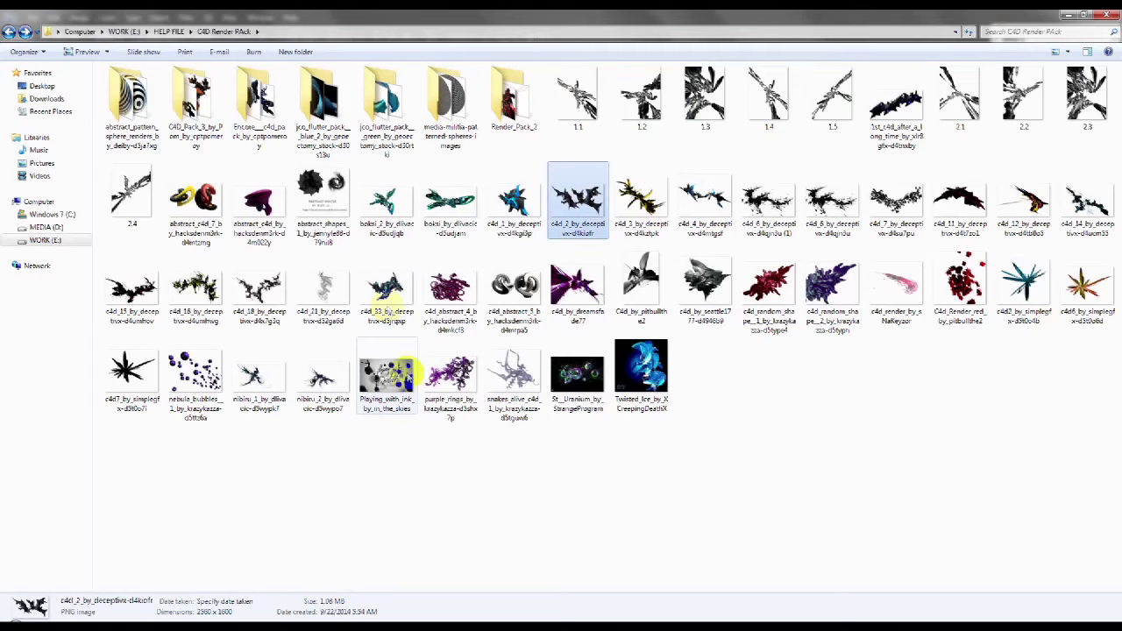
double_click(578, 210)
key(Escape)
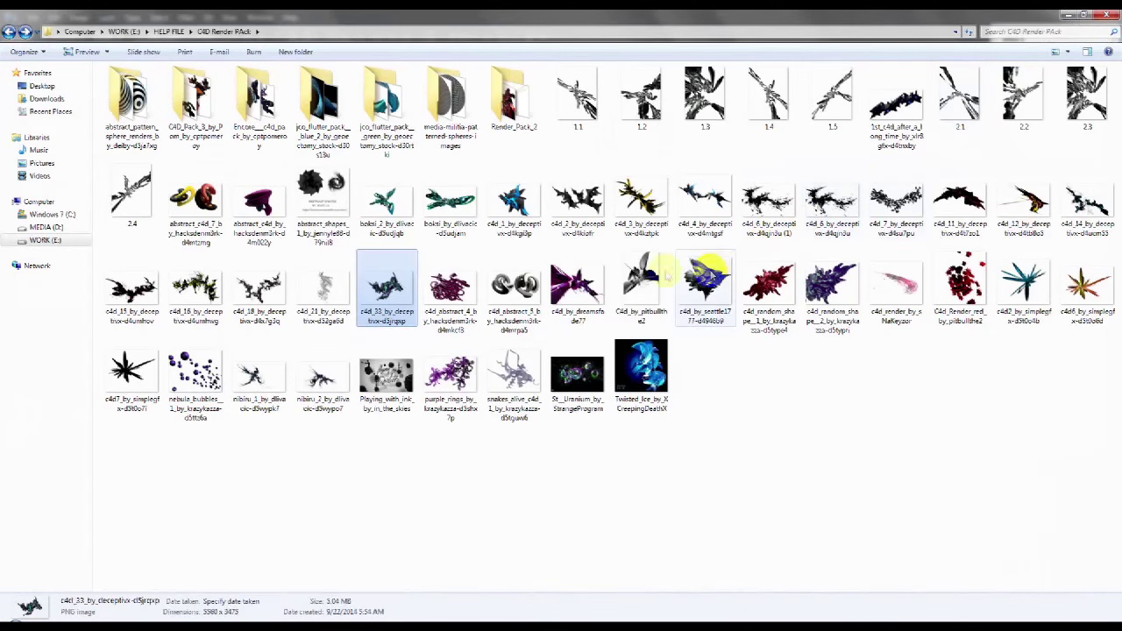
double_click(640, 281)
key(Escape)
double_click(833, 202)
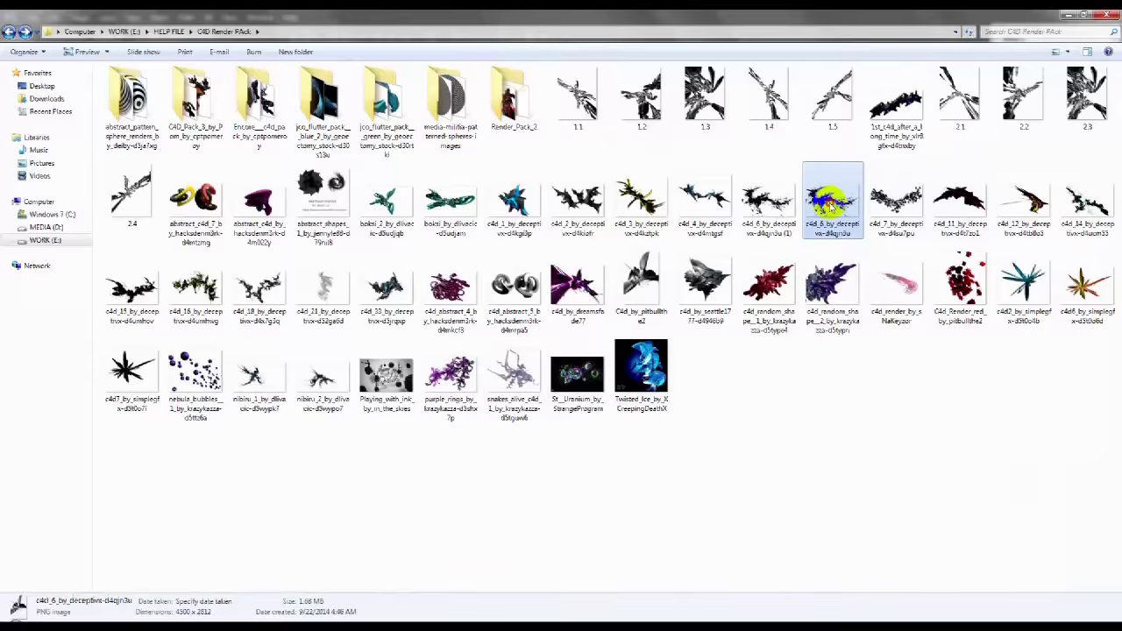
key(Escape)
drag(778, 254, 472, 401)
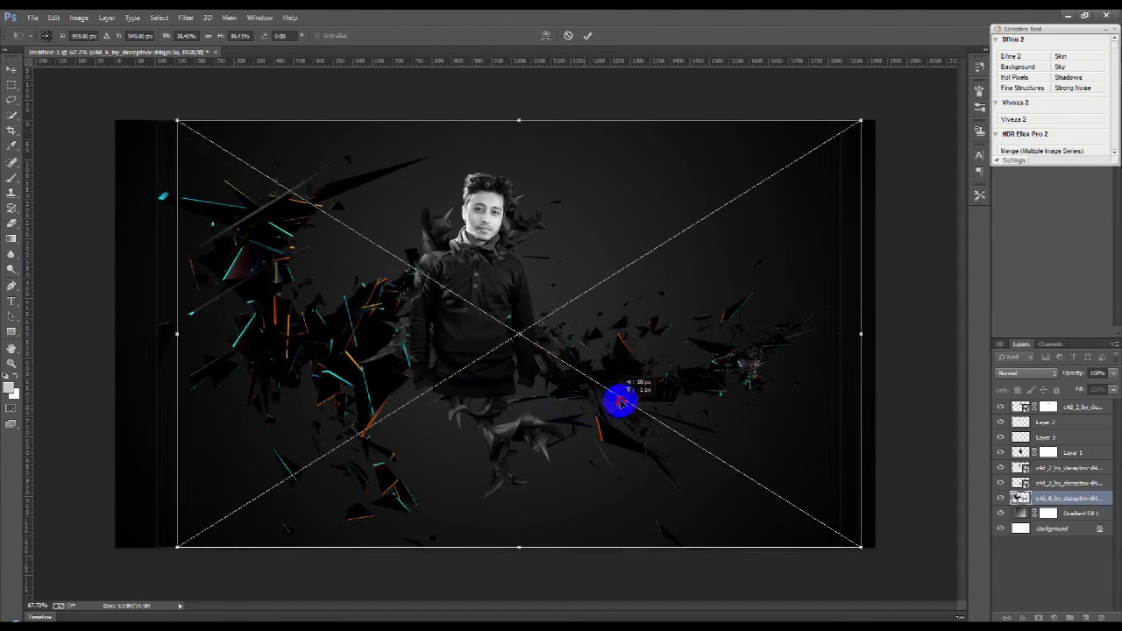
Place the c4d_6 render, stack it above Layer 1, and shift it left.
drag(472, 401, 794, 467)
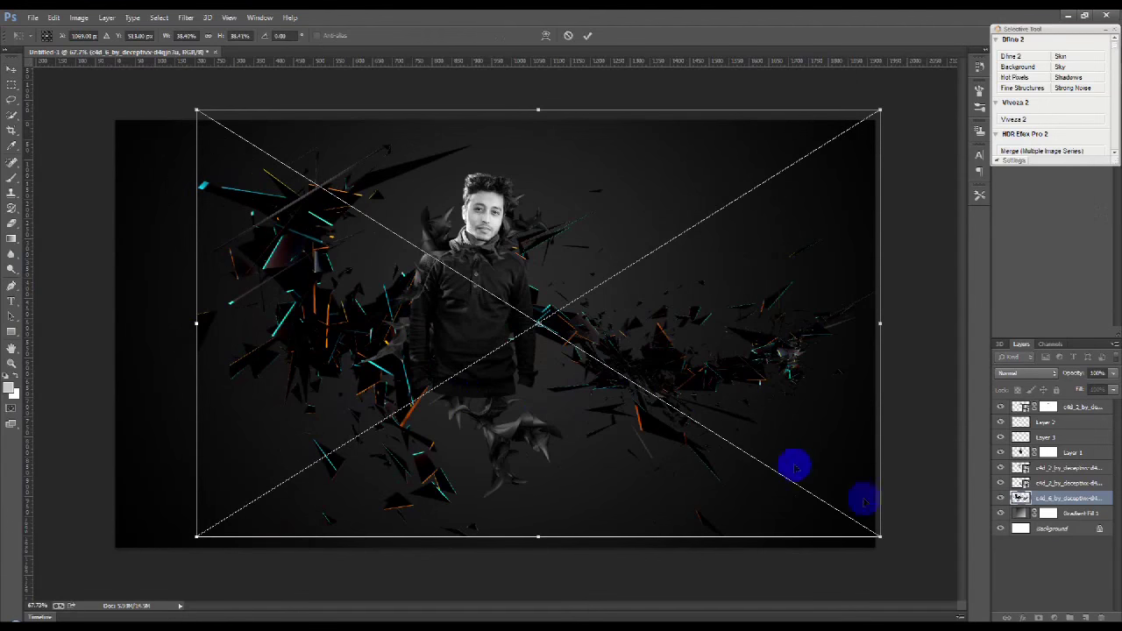
click(587, 37)
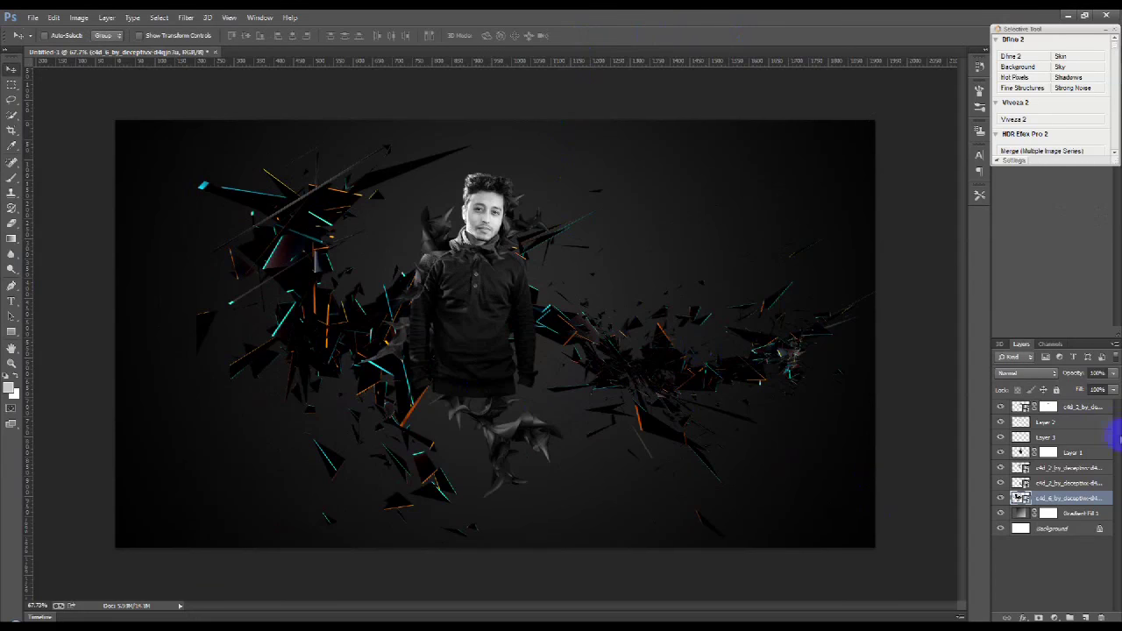
click(1069, 453)
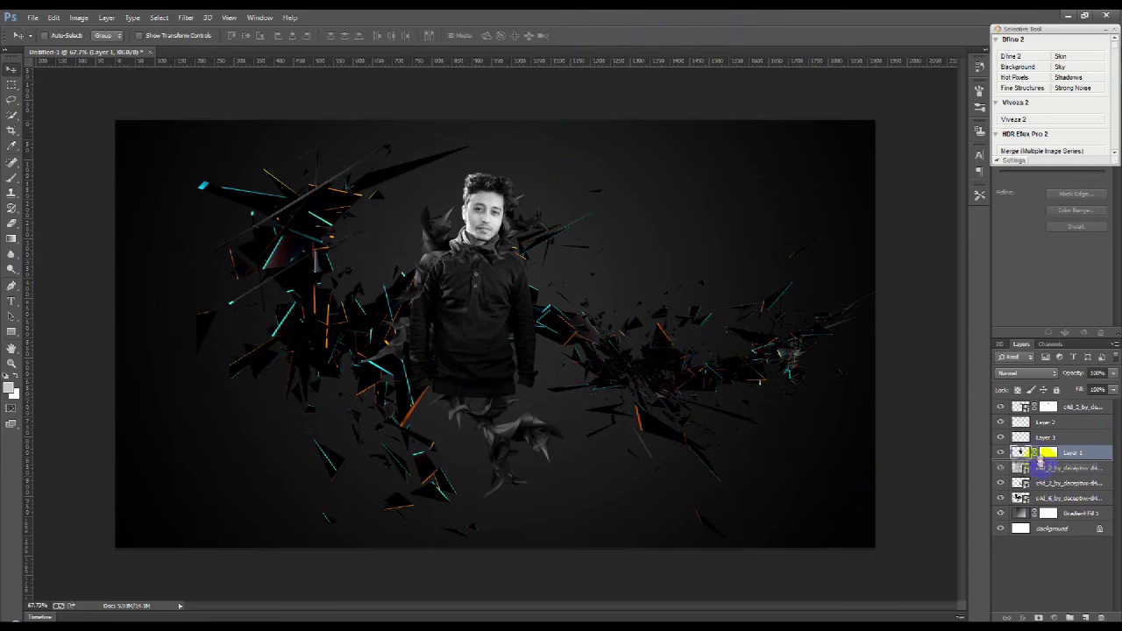
drag(1039, 445, 1044, 460)
ctrl+click(1020, 452)
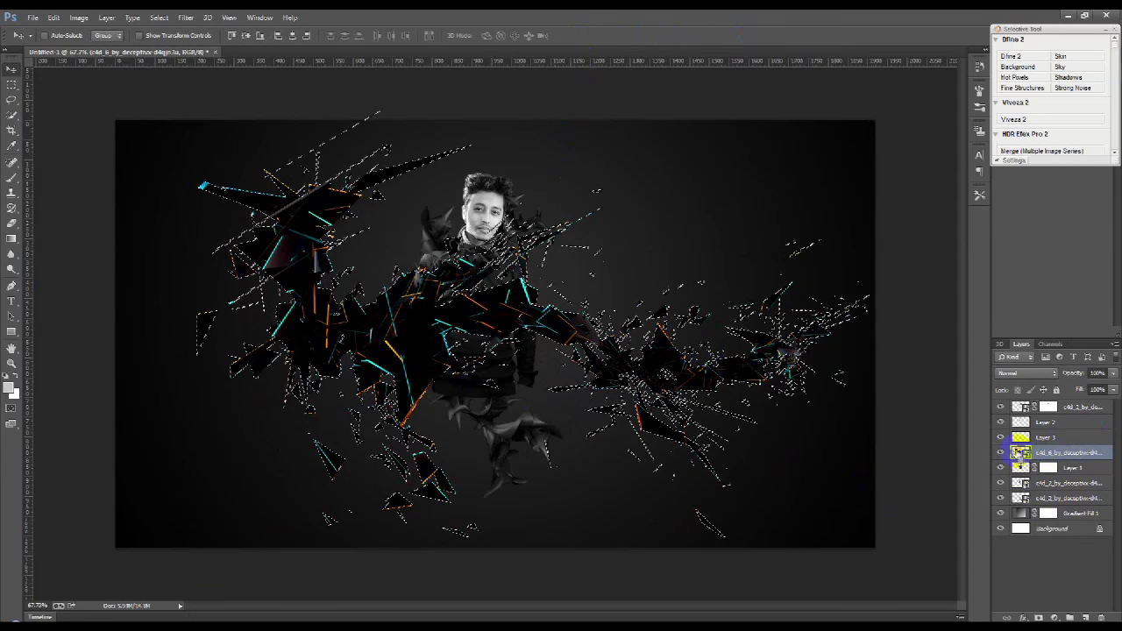
click(720, 381)
drag(721, 381, 586, 335)
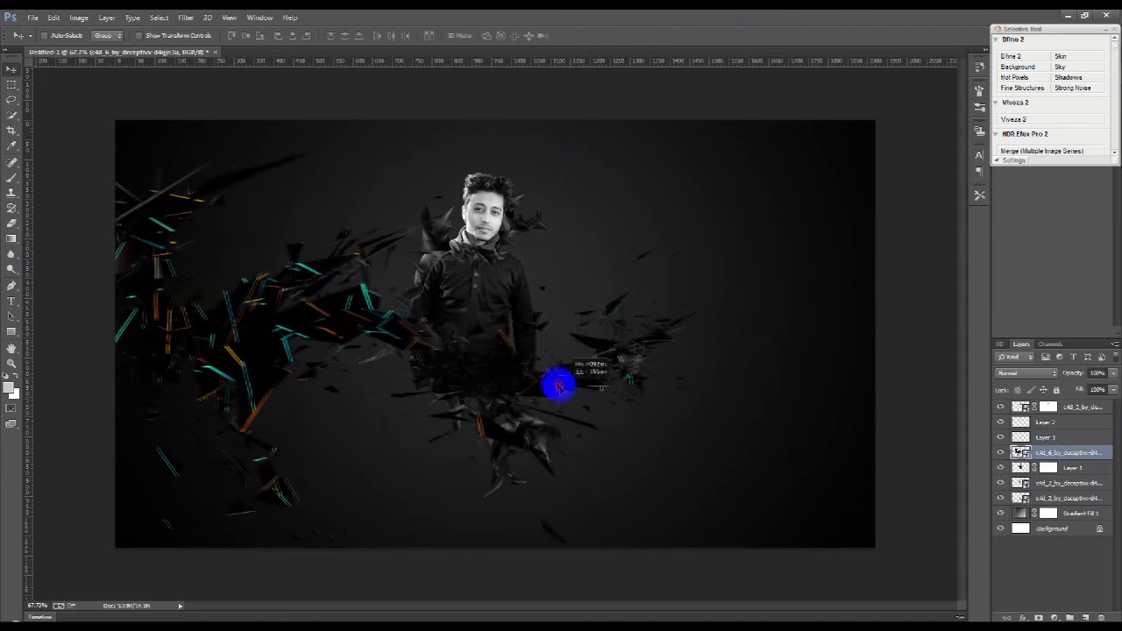
Shrink and tilt the shards into a tall cluster, then load them as a selection and hide them.
key(ctrl+t)
mouse_move(746, 483)
mouse_down()
mouse_move(651, 394)
mouse_move(458, 463)
mouse_move(453, 358)
mouse_move(465, 346)
mouse_up()
mouse_move(666, 388)
mouse_down()
mouse_move(421, 325)
mouse_move(642, 328)
mouse_move(479, 321)
mouse_move(748, 379)
mouse_up()
key(Return)
ctrl+click(1019, 452)
click(1000, 452)
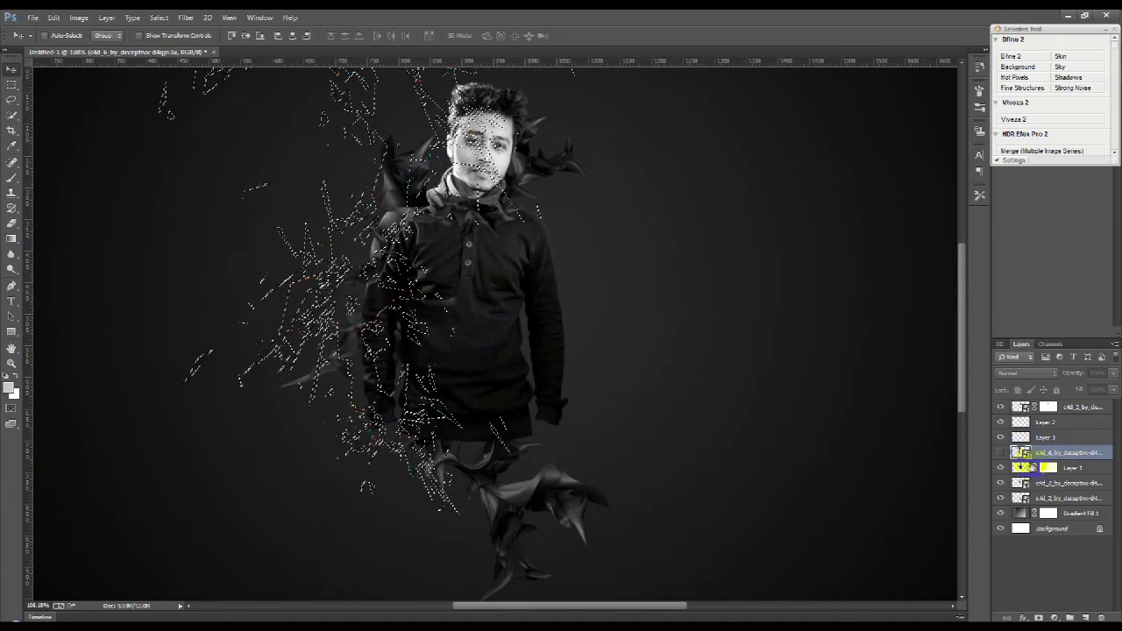
Fill the shard selection with black on Layer 1's mask, then deselect.
click(1048, 467)
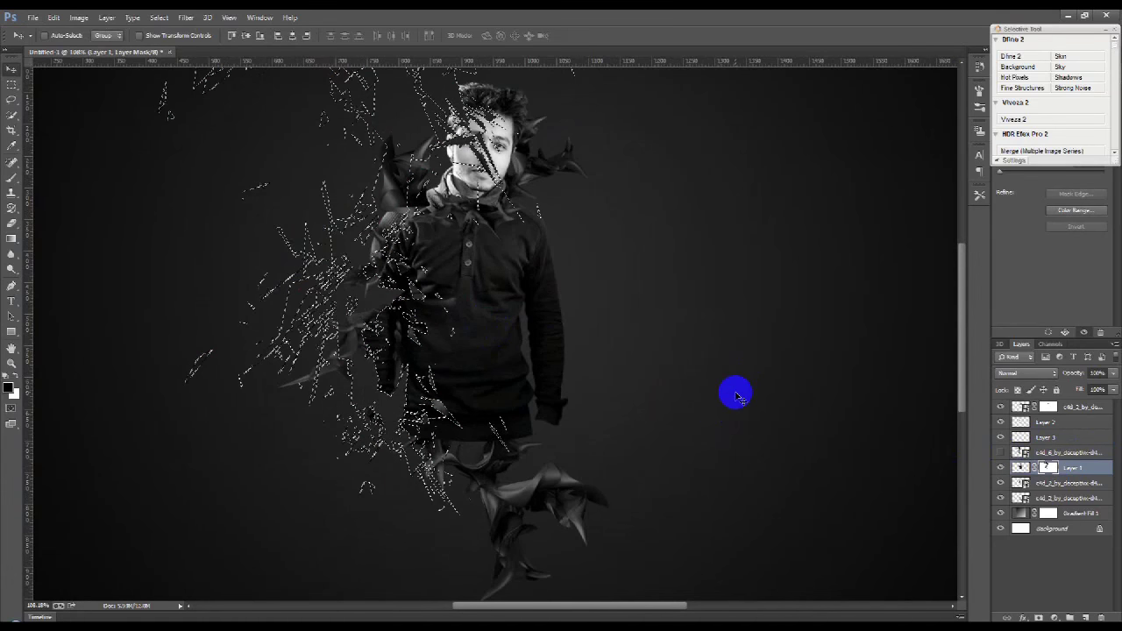
key(alt+BackSpace)
key(ctrl+d)
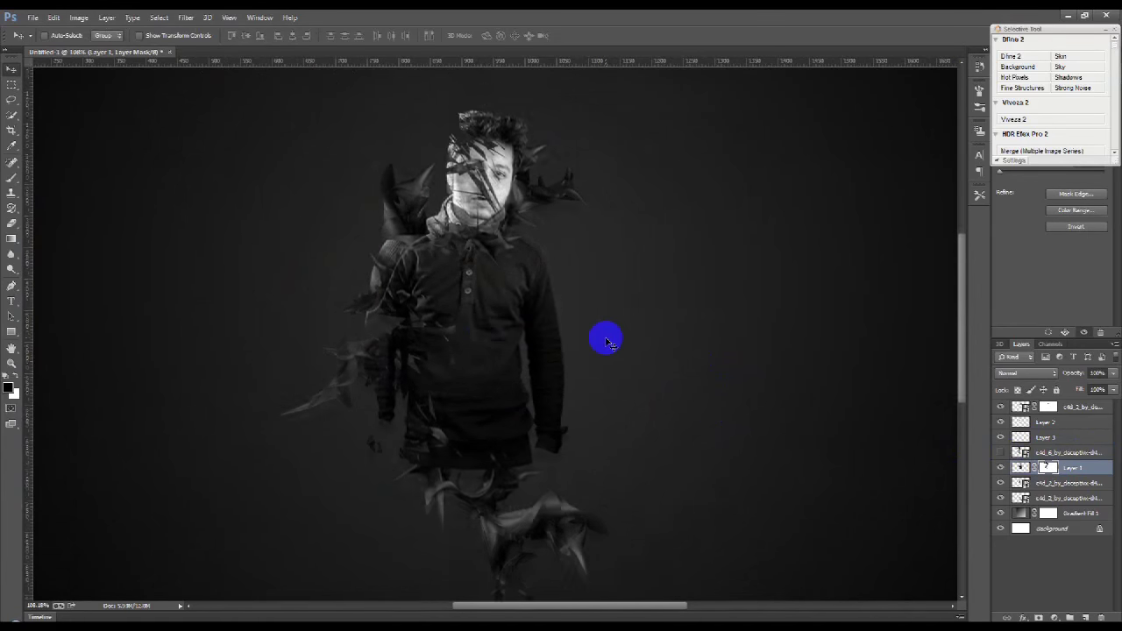
Paint the man's face back in with a white brush at 100% opacity, then reselect the shards.
click(19, 199)
right_click(496, 274)
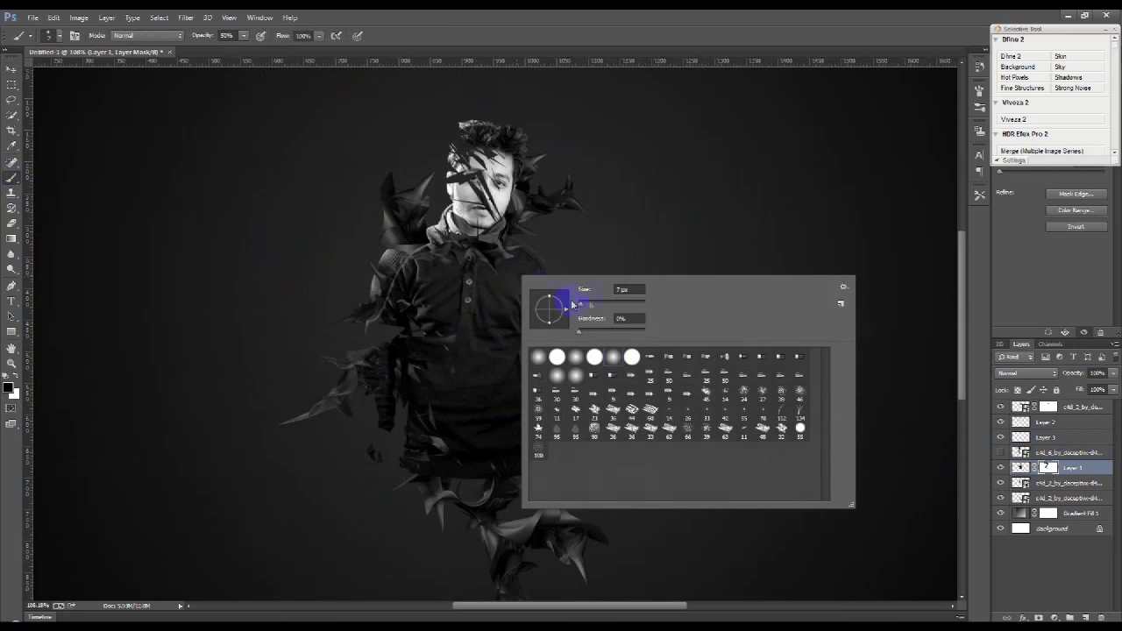
click(15, 376)
click(505, 200)
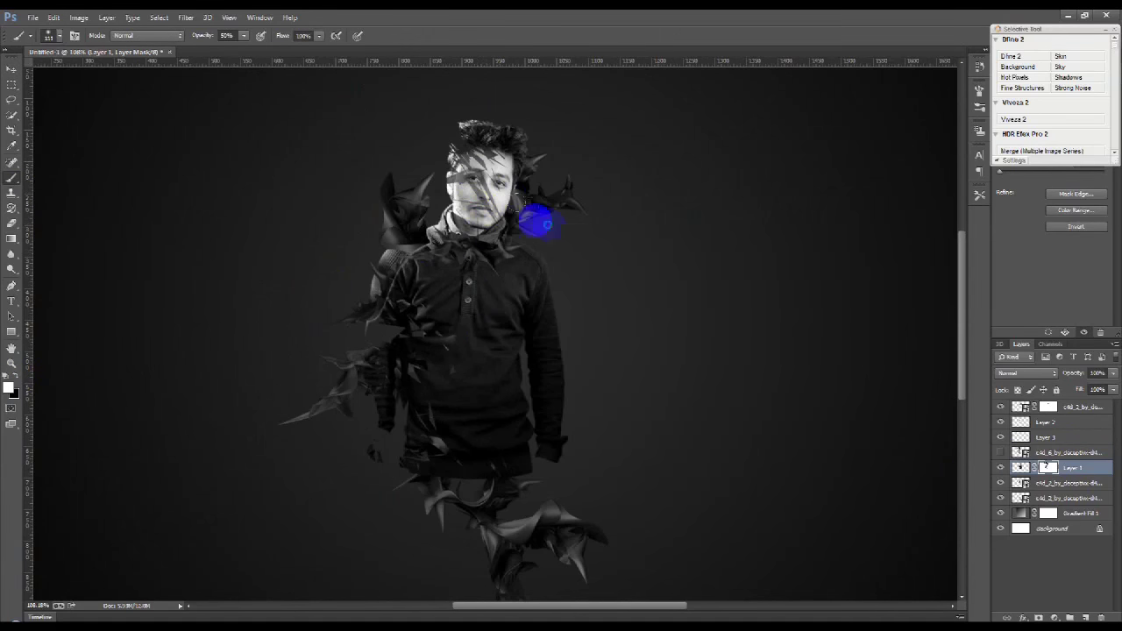
right_click(545, 225)
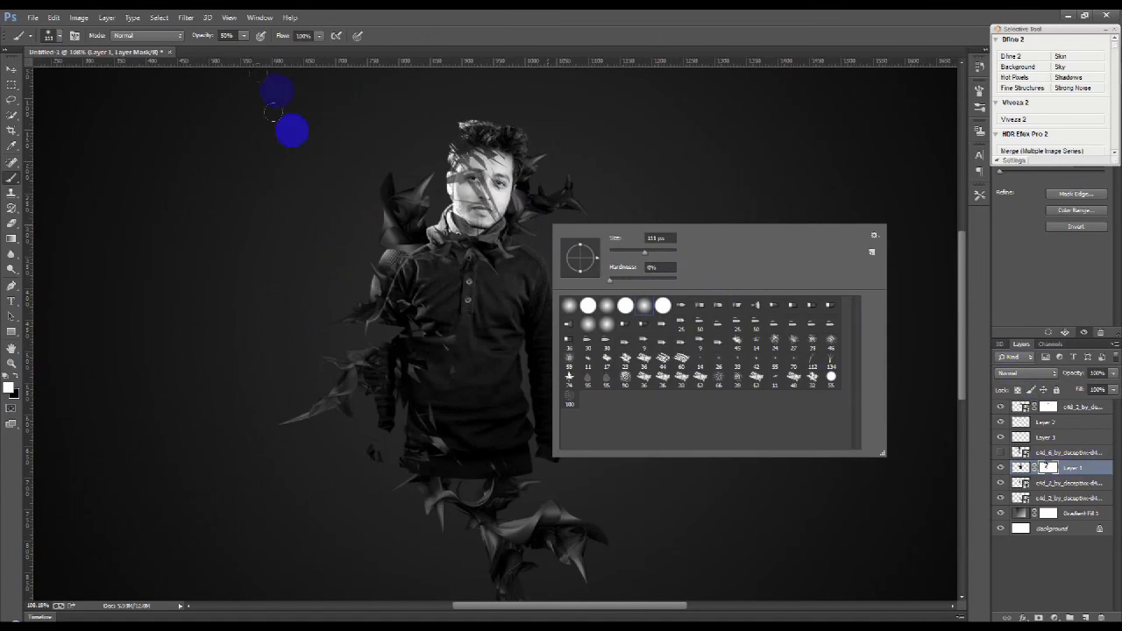
drag(198, 37, 245, 37)
drag(512, 222, 492, 163)
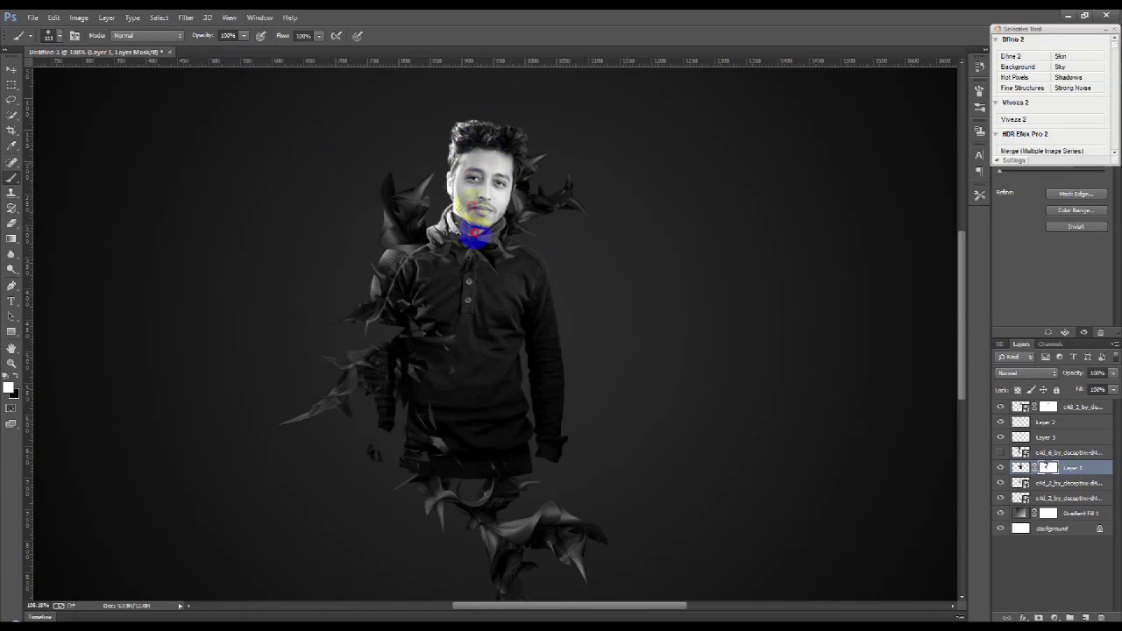
click(11, 68)
click(1000, 452)
click(1065, 452)
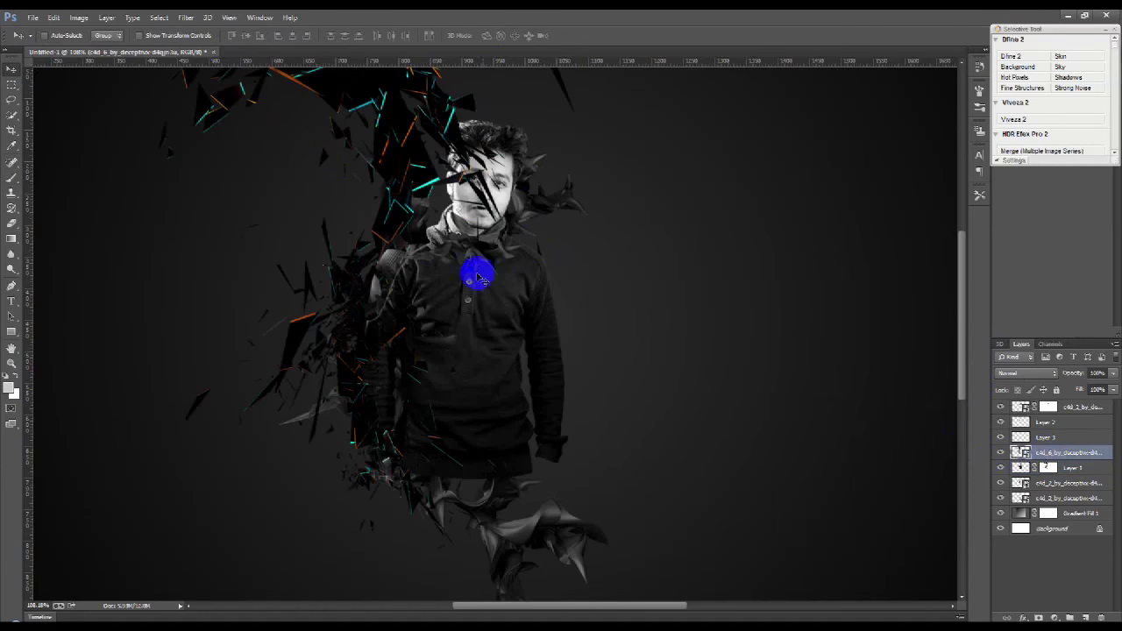
Move the shards right, then shrink and rotate them over the man's torso.
mouse_move(463, 313)
mouse_down()
mouse_move(744, 518)
mouse_move(591, 318)
mouse_move(609, 275)
mouse_up()
key(ctrl+t)
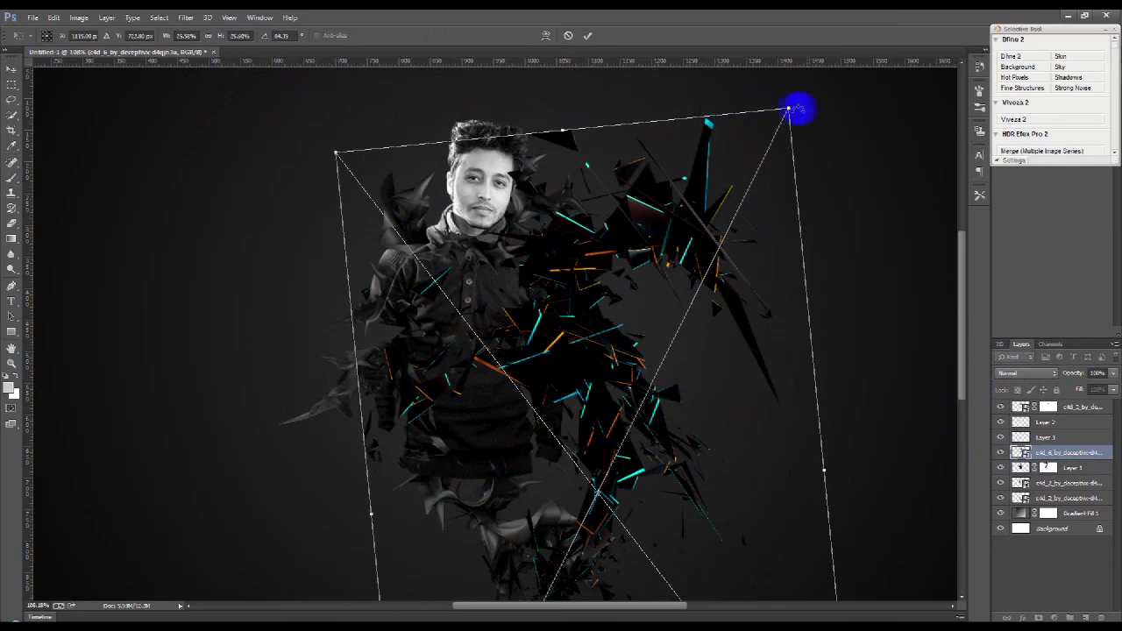
mouse_move(799, 108)
mouse_down()
mouse_move(699, 271)
mouse_move(748, 388)
mouse_move(470, 498)
mouse_move(501, 475)
mouse_move(638, 518)
mouse_move(621, 388)
mouse_move(644, 357)
mouse_move(655, 308)
mouse_move(714, 233)
mouse_move(596, 314)
mouse_up()
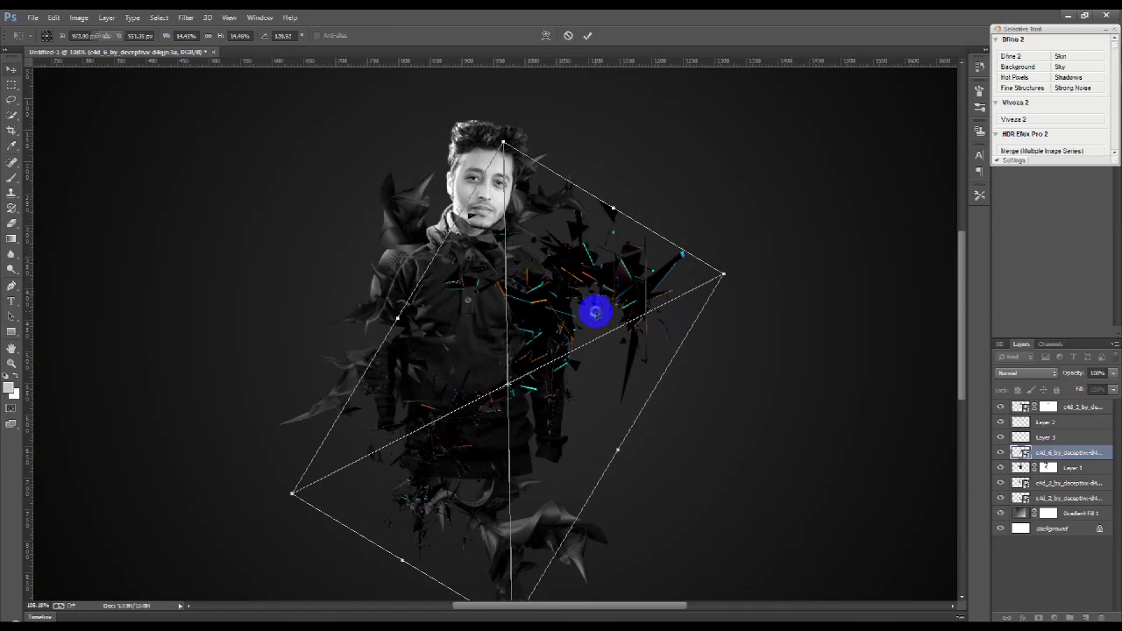
key(Return)
Apply a Black & White adjustment to the c4d_6 shard layer.
right_click(1092, 461)
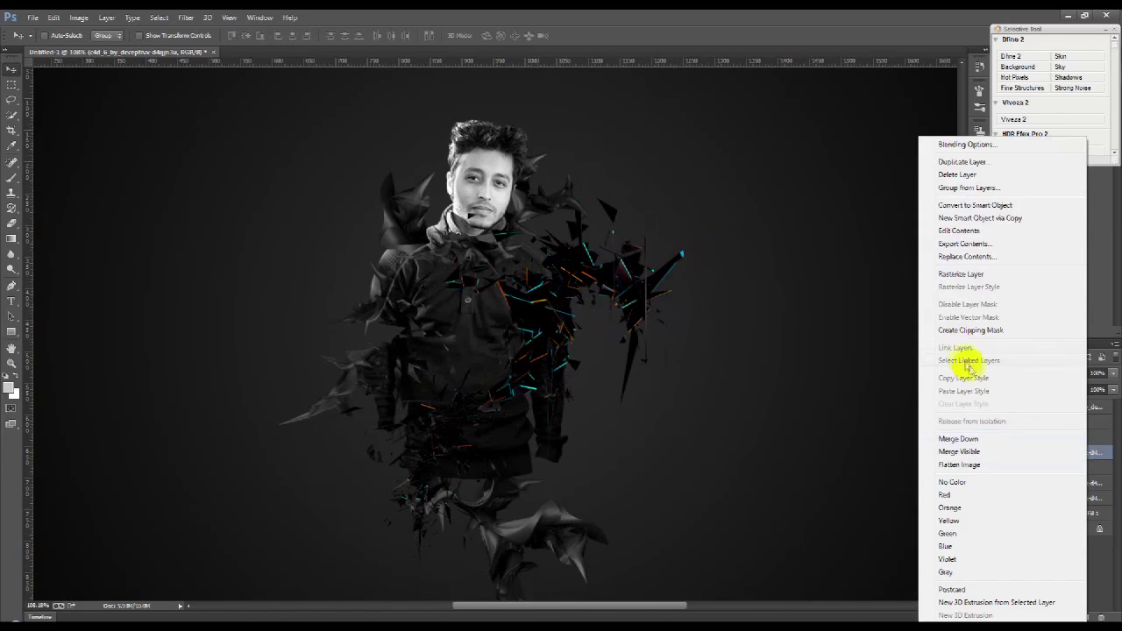
click(954, 303)
click(81, 17)
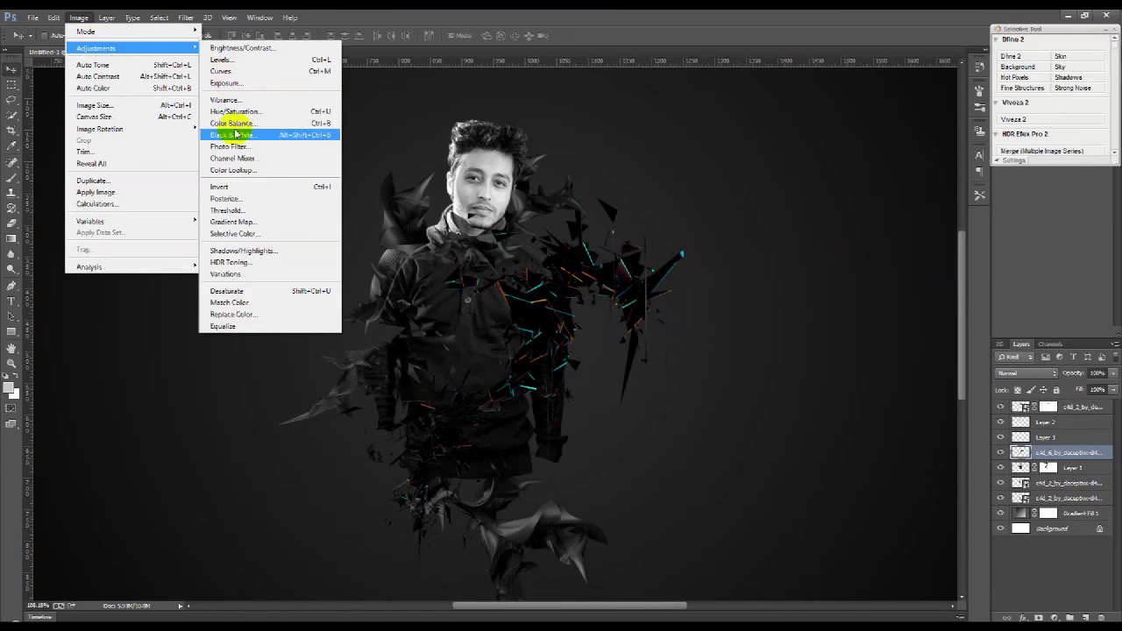
click(234, 132)
click(959, 186)
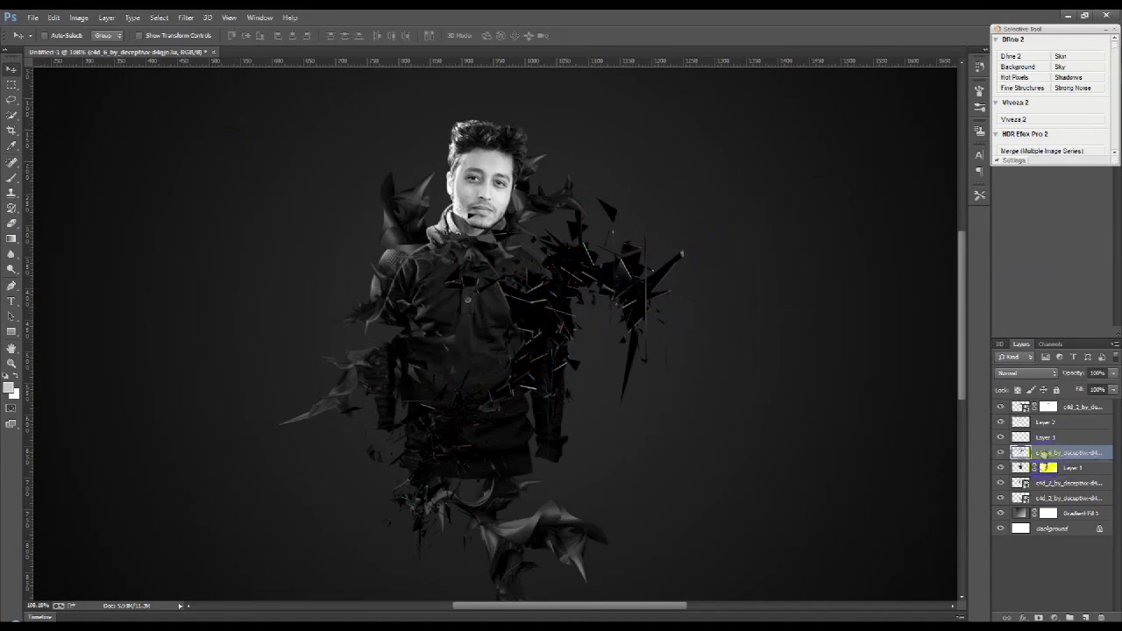
Send the shard layer back, move it lower-left, and rotate it about 15°.
key(ctrl+bracketleft)
drag(653, 333, 544, 359)
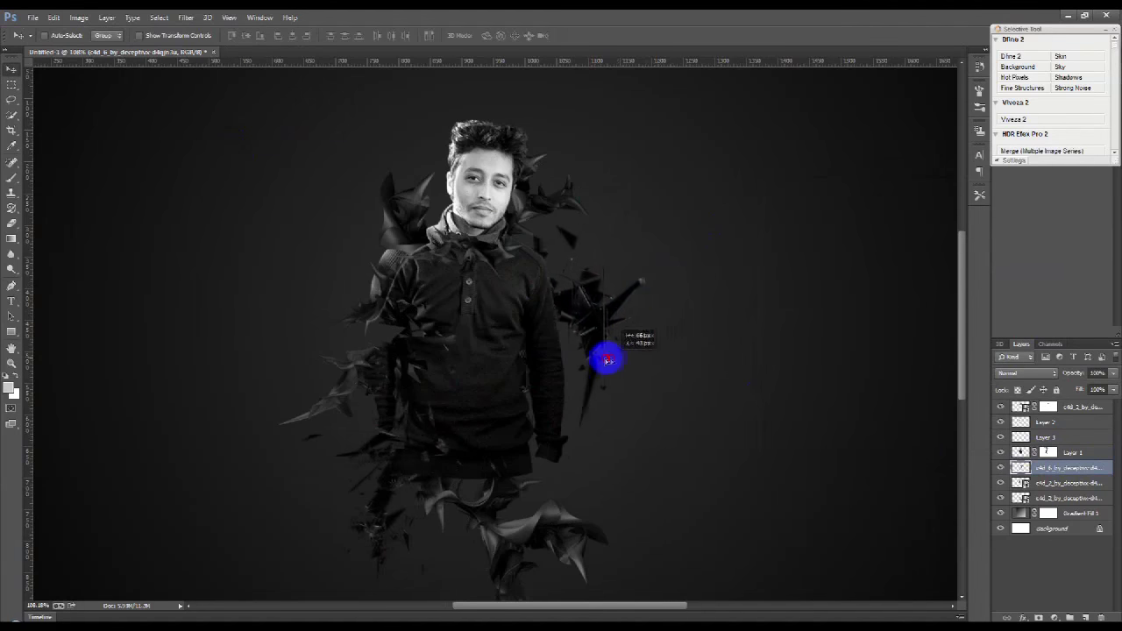
key(ctrl+t)
drag(713, 363, 507, 362)
key(Return)
key(ctrl+minus)
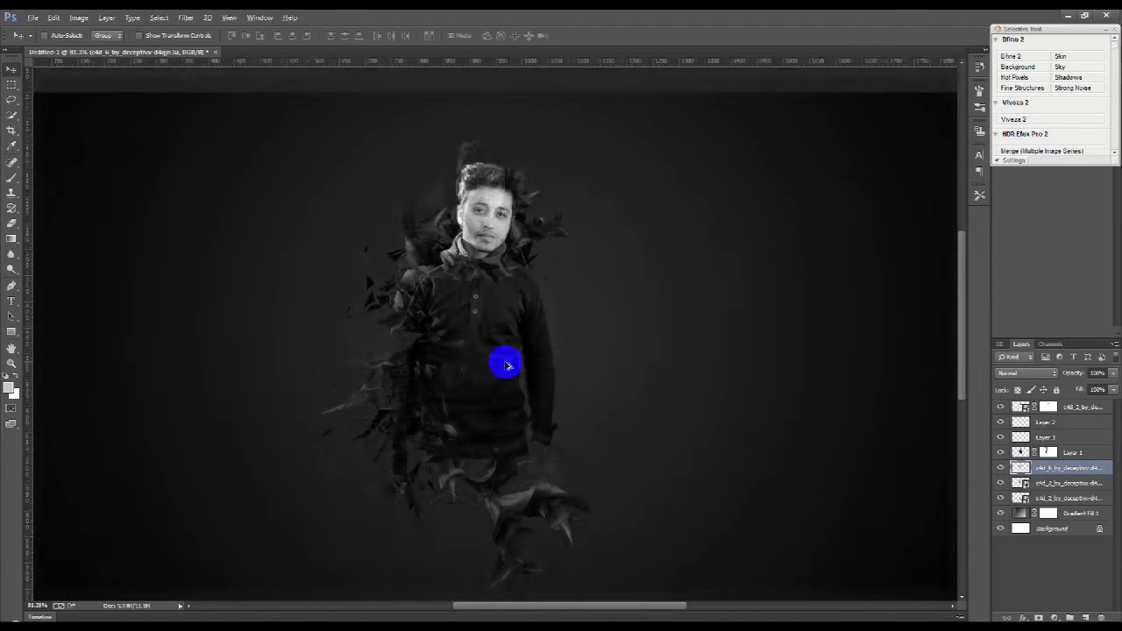
key(ctrl+minus)
key(ctrl+0)
Duplicate the shards and rotate the copy about 88° to the man's right.
key(ctrl+j)
key(ctrl+t)
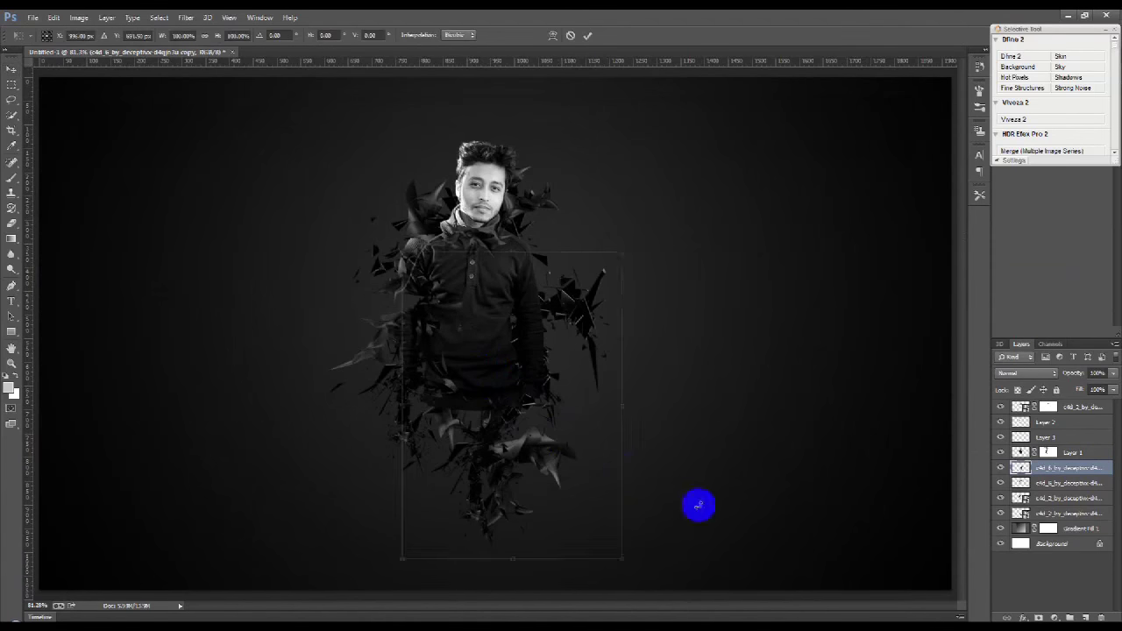
drag(696, 505, 583, 359)
mouse_move(512, 454)
mouse_down()
mouse_move(605, 457)
mouse_move(608, 356)
mouse_move(616, 380)
mouse_move(514, 360)
mouse_move(621, 450)
mouse_move(651, 365)
mouse_move(505, 307)
mouse_move(722, 418)
mouse_move(596, 348)
mouse_up()
key(Return)
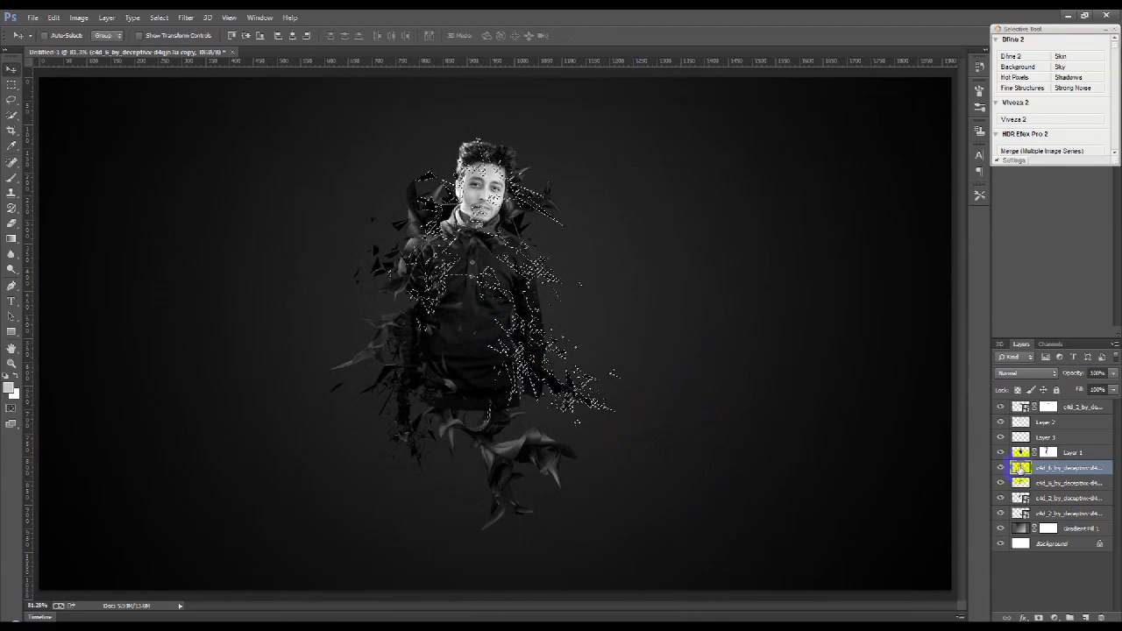
Paint black on Layer 1's mask to break the figure along the shard shapes.
click(1002, 452)
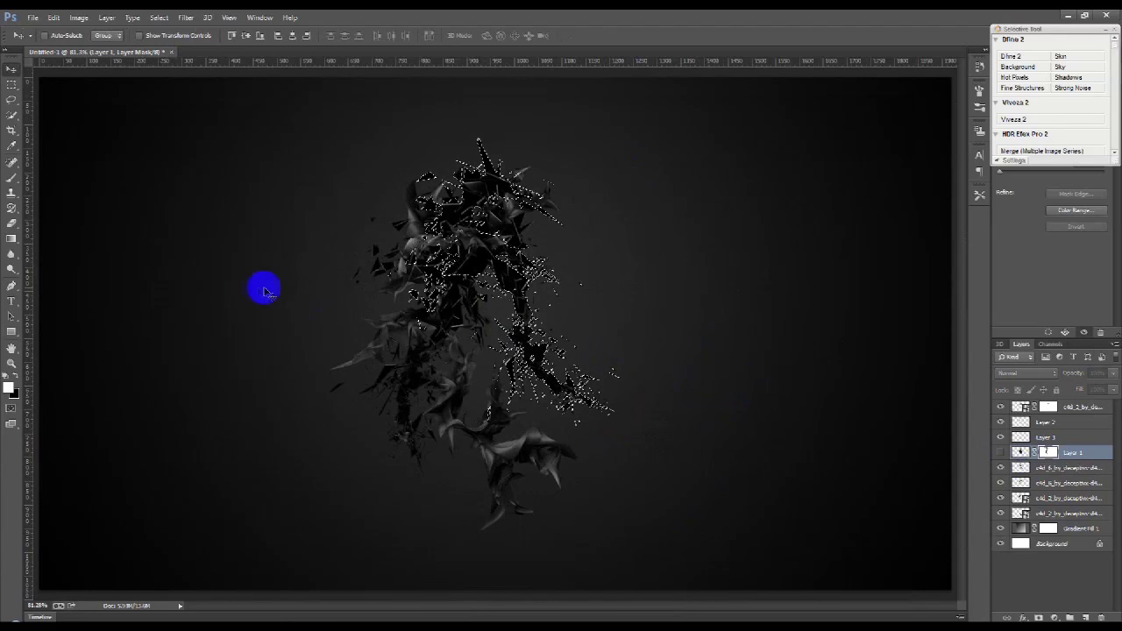
click(999, 467)
click(11, 177)
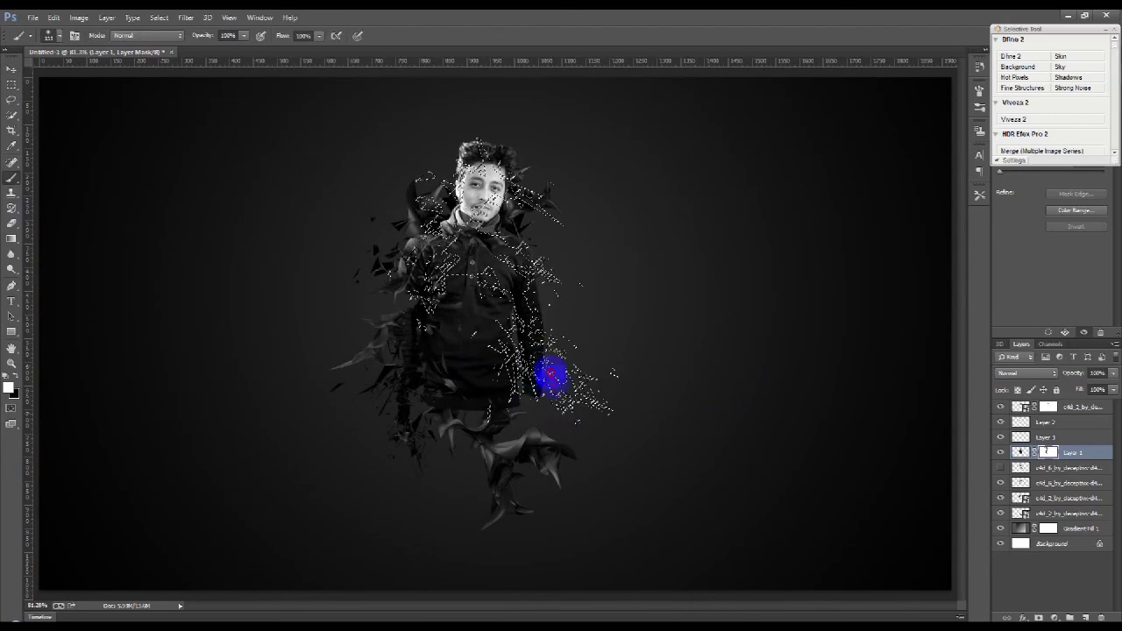
click(8, 376)
click(526, 305)
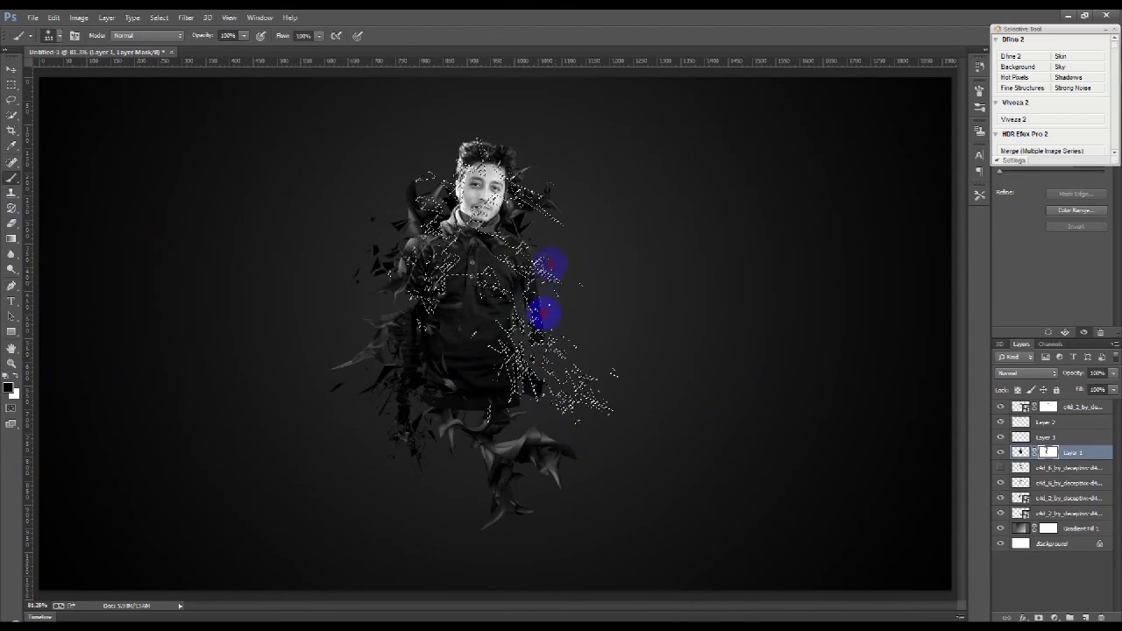
scroll(542, 305, up, 3)
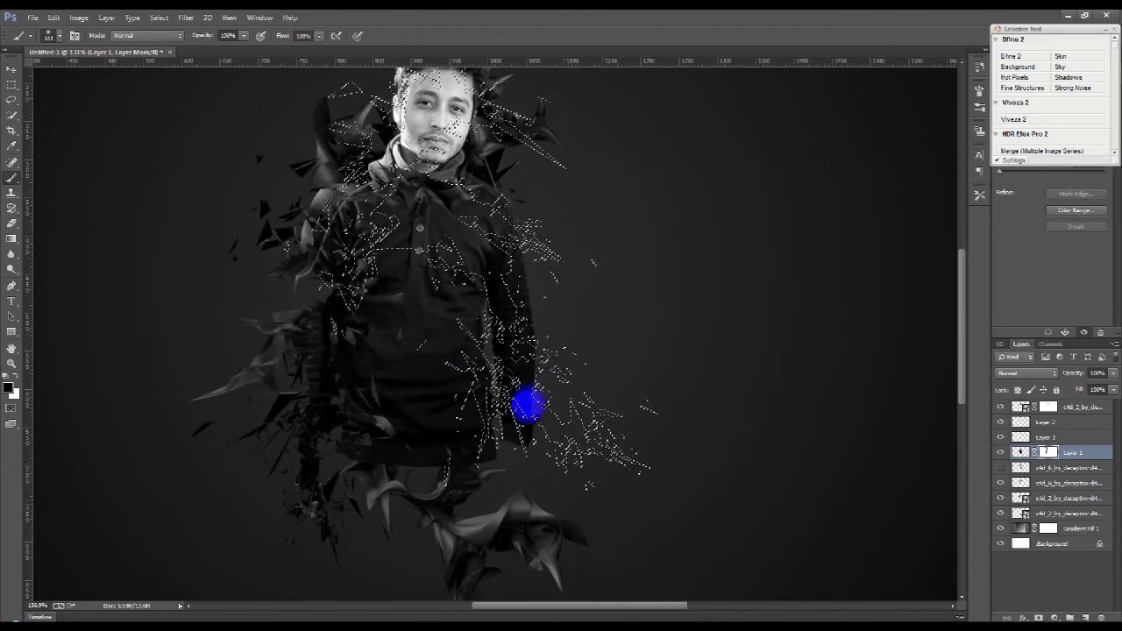
drag(528, 390, 499, 360)
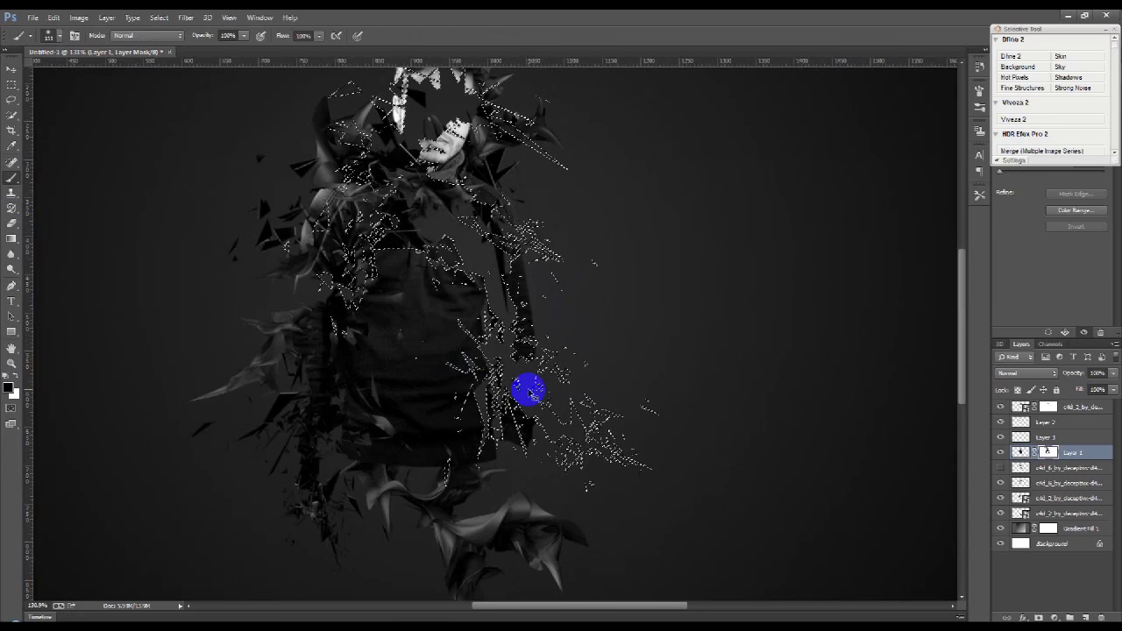
Paint the man's face and hair back into the mask and touch up the chest.
scroll(500, 363, up, 2)
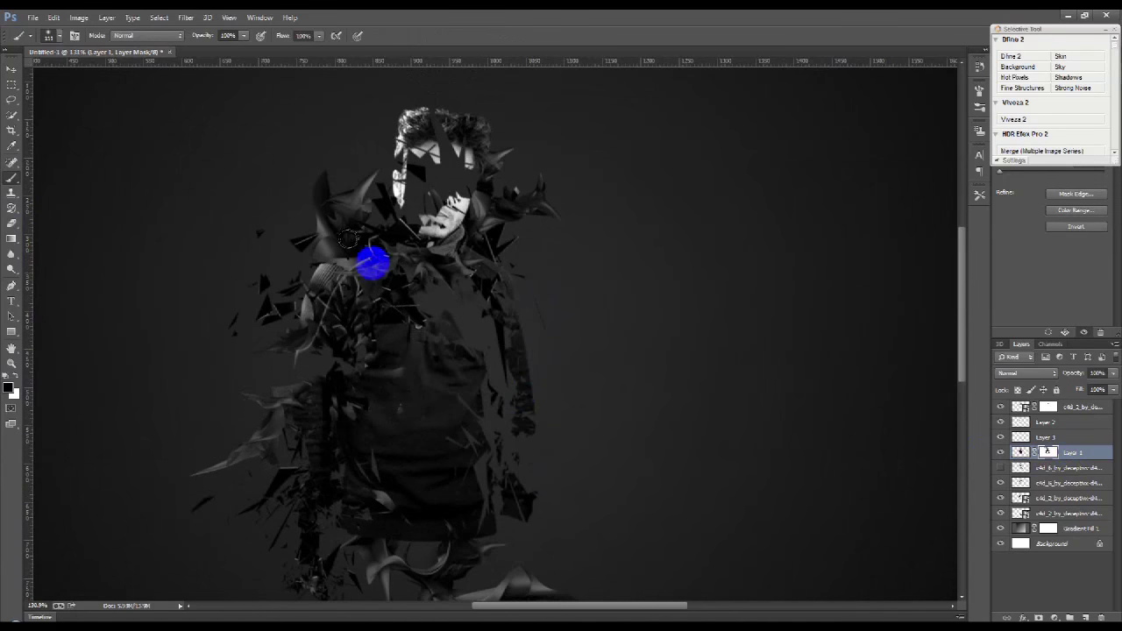
drag(467, 252, 408, 101)
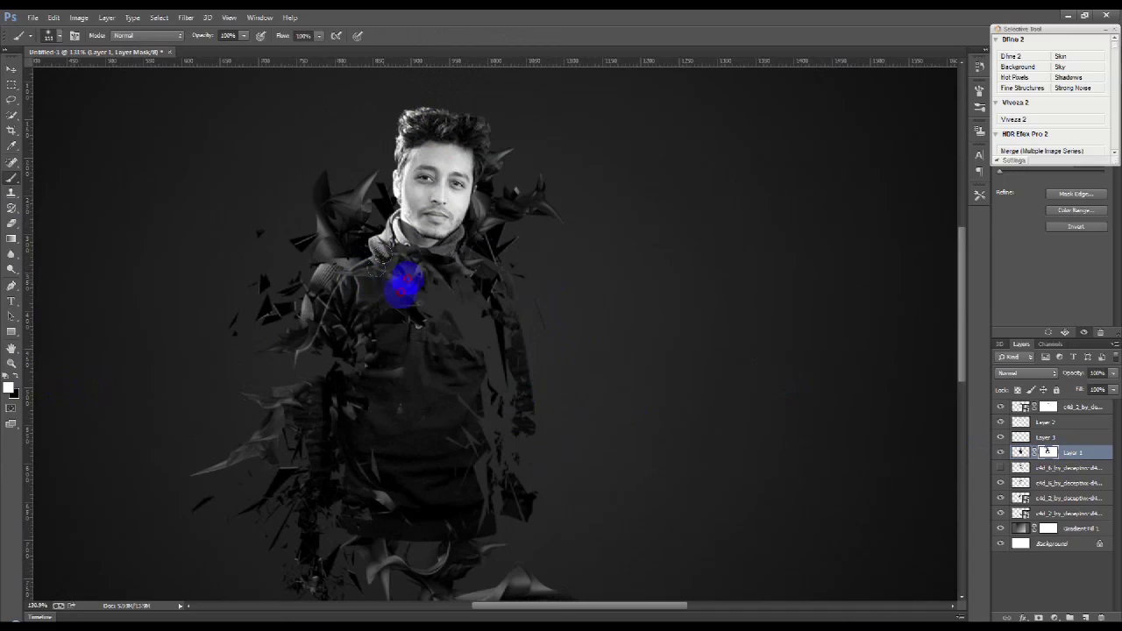
right_click(526, 314)
click(460, 324)
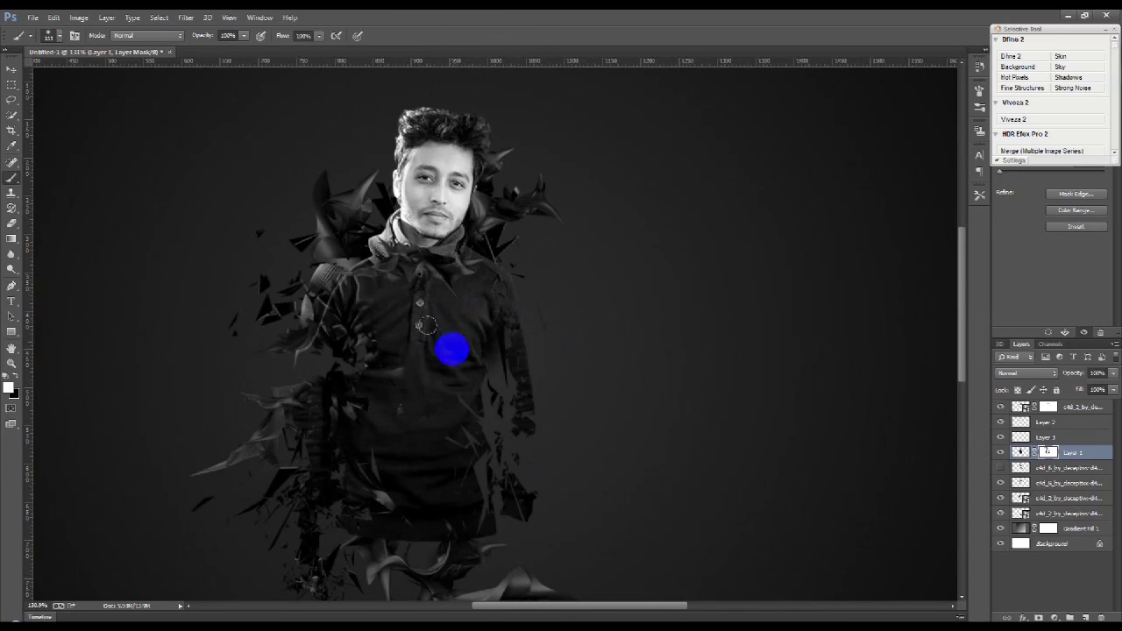
drag(420, 326, 415, 321)
click(401, 287)
click(409, 330)
Show and select the c4d_6 shard layer and nudge it slightly right.
click(1000, 467)
click(1052, 467)
click(13, 72)
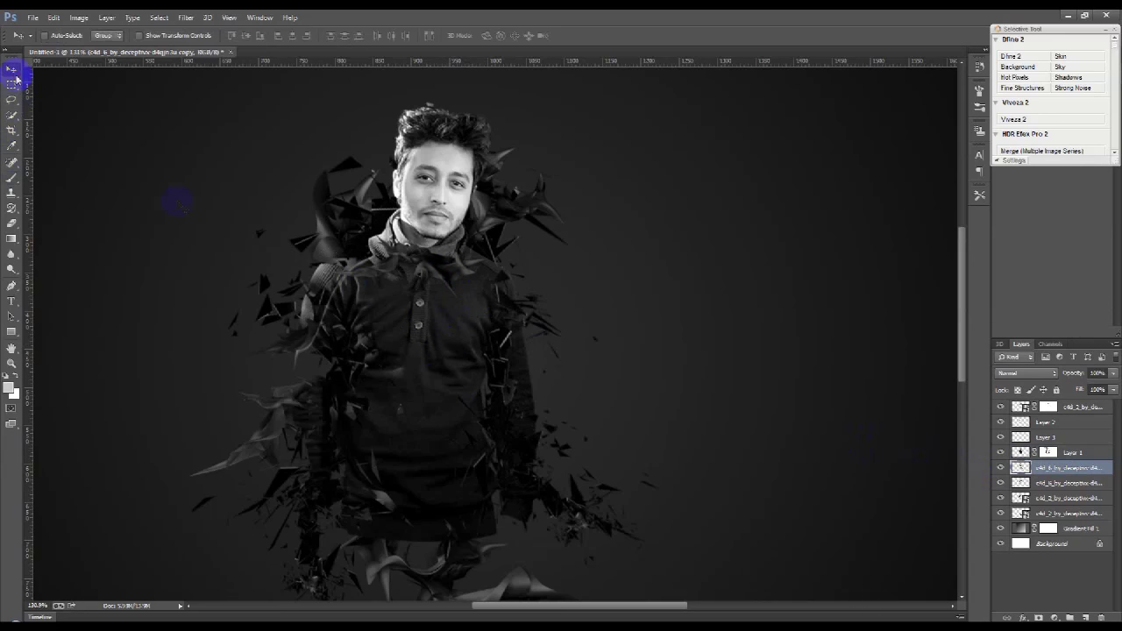
drag(589, 412, 731, 446)
Rotate the shard copy about 51°, scale it to 113.6%, and move it below the man.
key(ctrl+t)
drag(584, 376, 490, 446)
drag(588, 430, 513, 528)
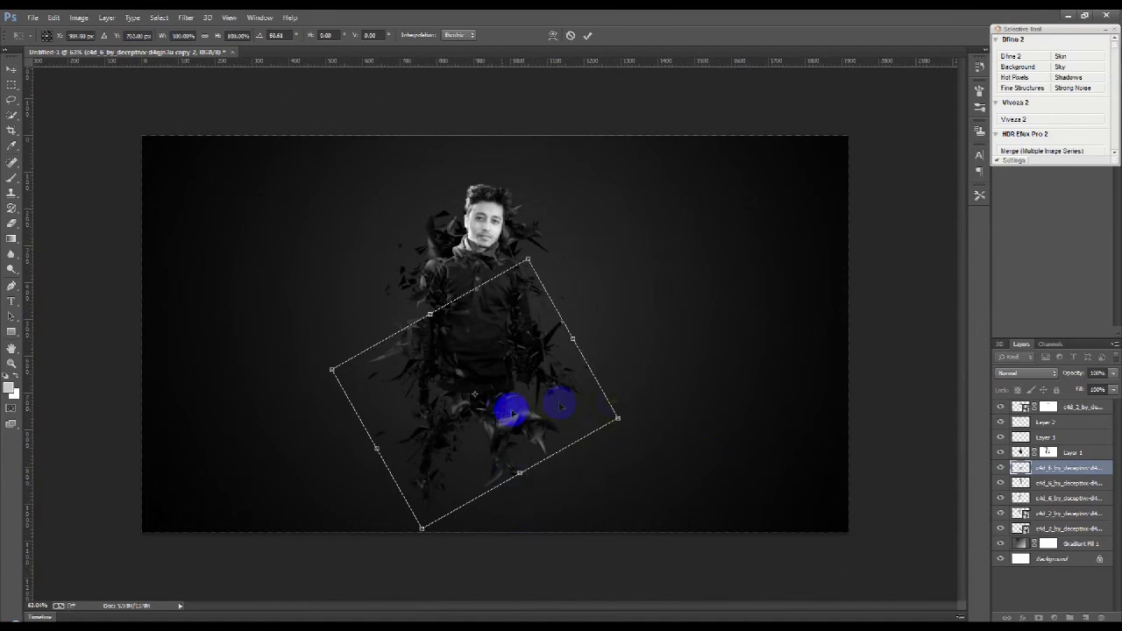
mouse_move(620, 421)
mouse_down()
mouse_move(676, 380)
mouse_move(648, 388)
mouse_up()
mouse_move(526, 389)
mouse_down()
mouse_move(508, 400)
mouse_move(520, 394)
mouse_up()
key(Return)
scroll(511, 395, up, 2)
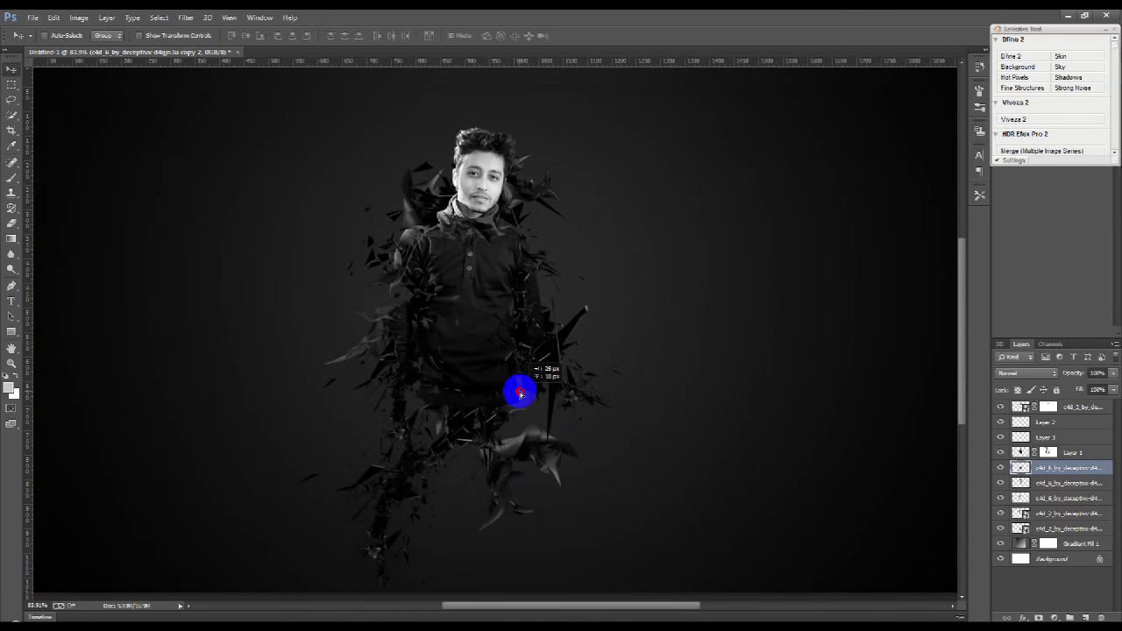
Move another shard layer to the left and rotate it.
click(1049, 529)
drag(721, 502, 629, 513)
drag(701, 473, 514, 463)
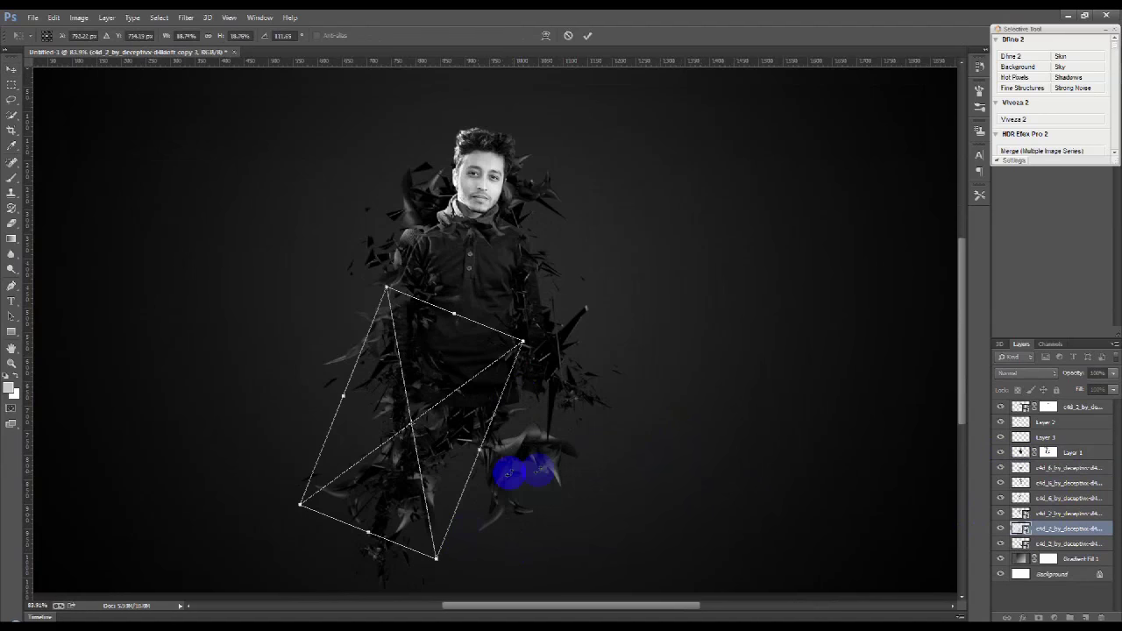
key(Return)
Rotate the shard layer about 145 degrees.
drag(1051, 528, 1051, 464)
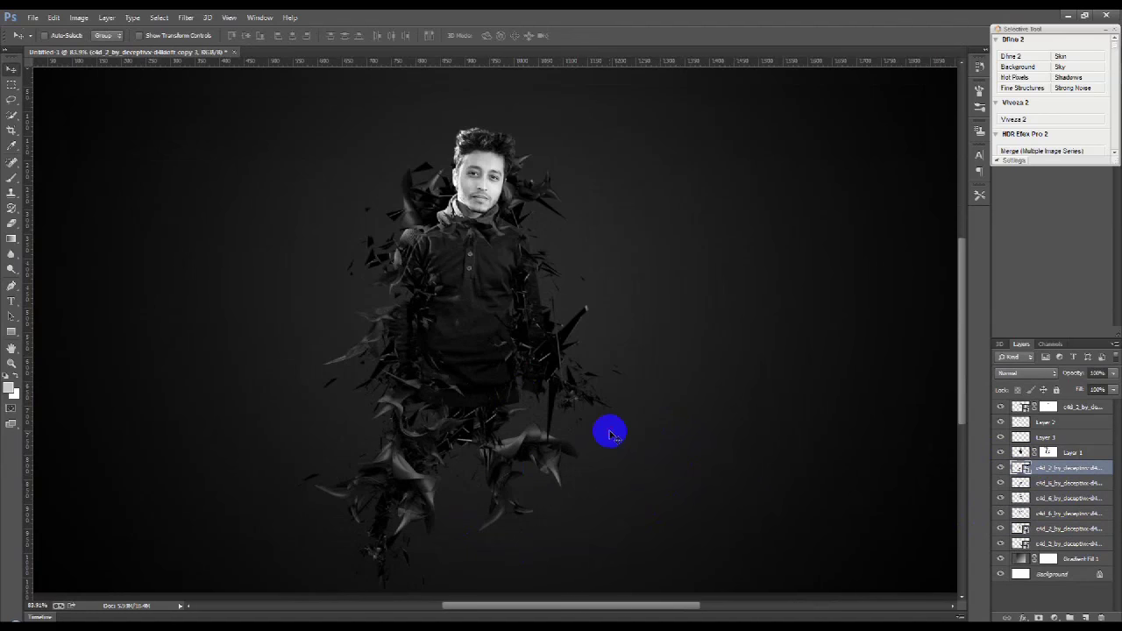
key(ctrl+t)
mouse_move(445, 389)
mouse_down()
mouse_move(476, 526)
mouse_move(372, 553)
mouse_move(405, 446)
mouse_up()
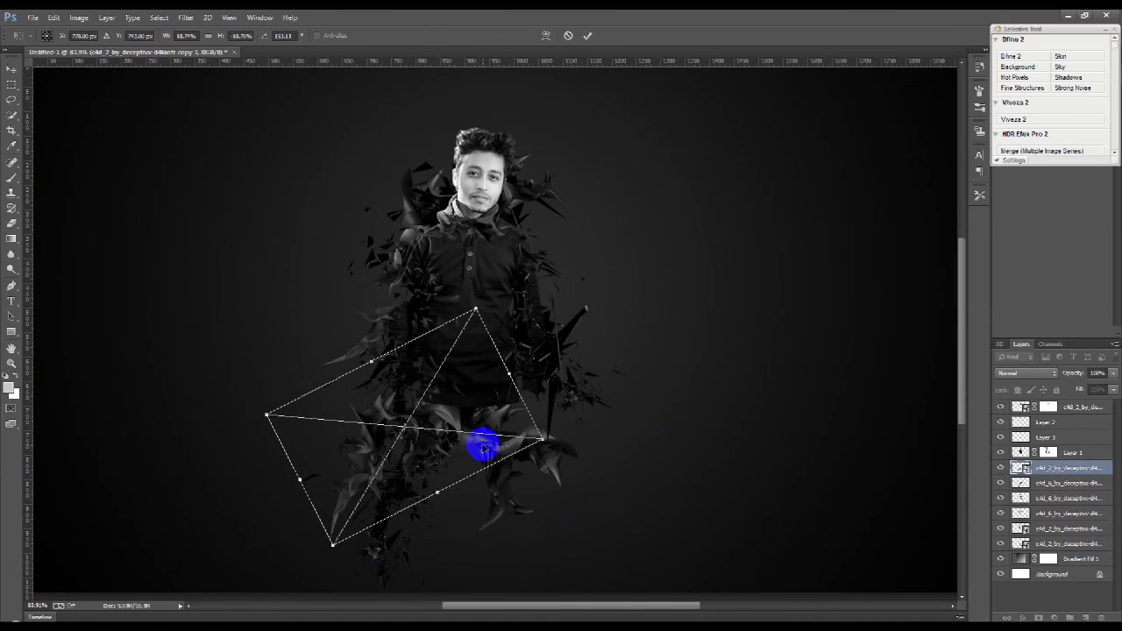
key(Return)
Put Layer 1 below c4d_2 and shift the shards left over the man's hip.
drag(1042, 447, 1042, 473)
scroll(556, 421, up, 3)
mouse_move(445, 403)
mouse_down()
mouse_move(449, 386)
mouse_move(459, 391)
mouse_move(424, 400)
mouse_up()
scroll(459, 395, down, 3)
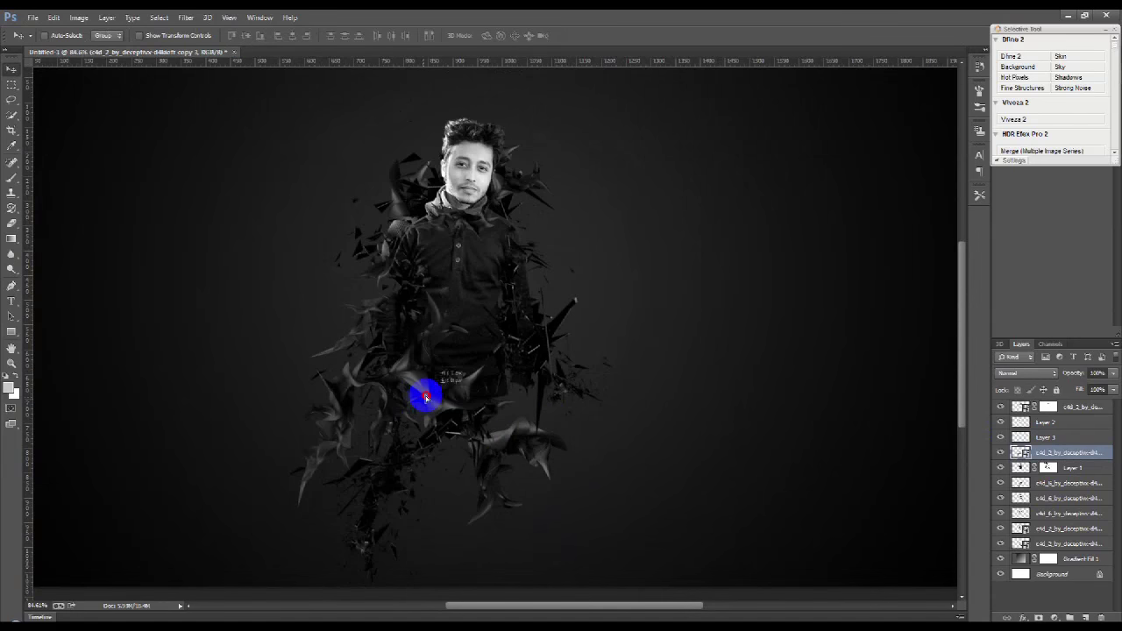
Duplicate the shards beside the man's face, rotating and enlarging the copy.
key(ctrl+t)
mouse_move(456, 271)
mouse_down()
mouse_move(496, 248)
mouse_move(413, 304)
mouse_up()
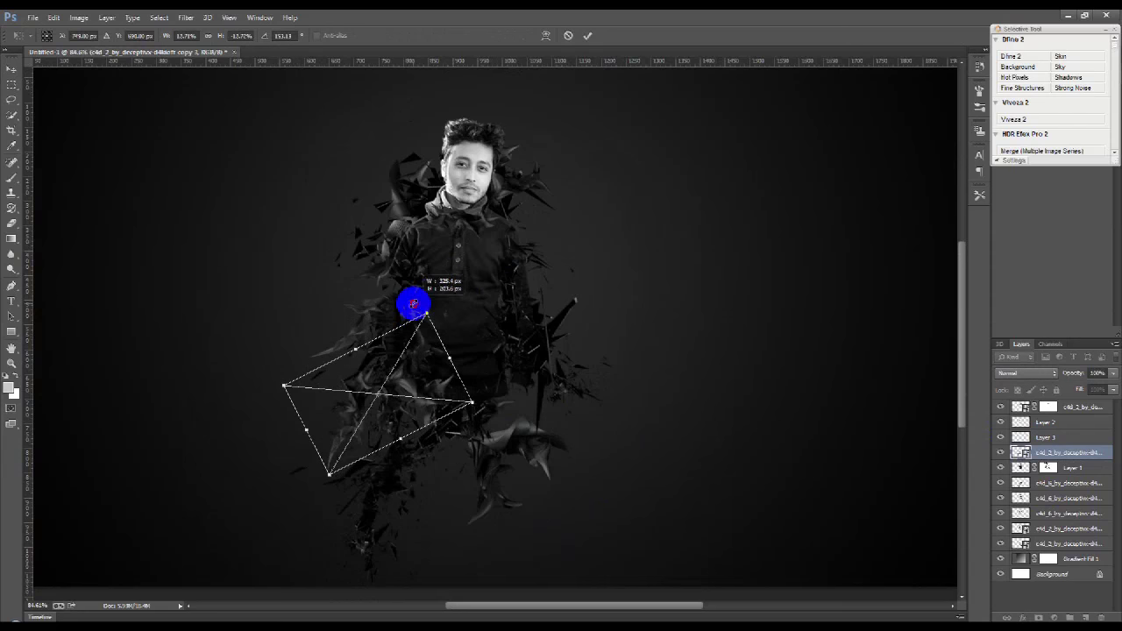
drag(438, 430, 576, 263)
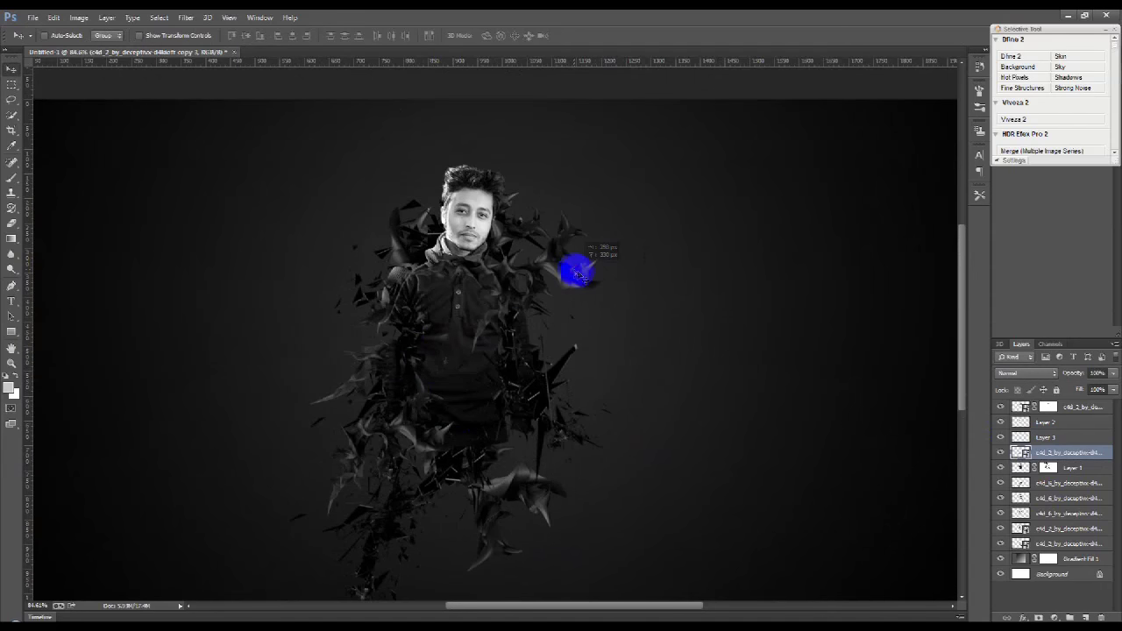
drag(692, 462, 346, 393)
mouse_move(588, 225)
mouse_down()
mouse_move(679, 163)
mouse_move(701, 283)
mouse_move(570, 333)
mouse_up()
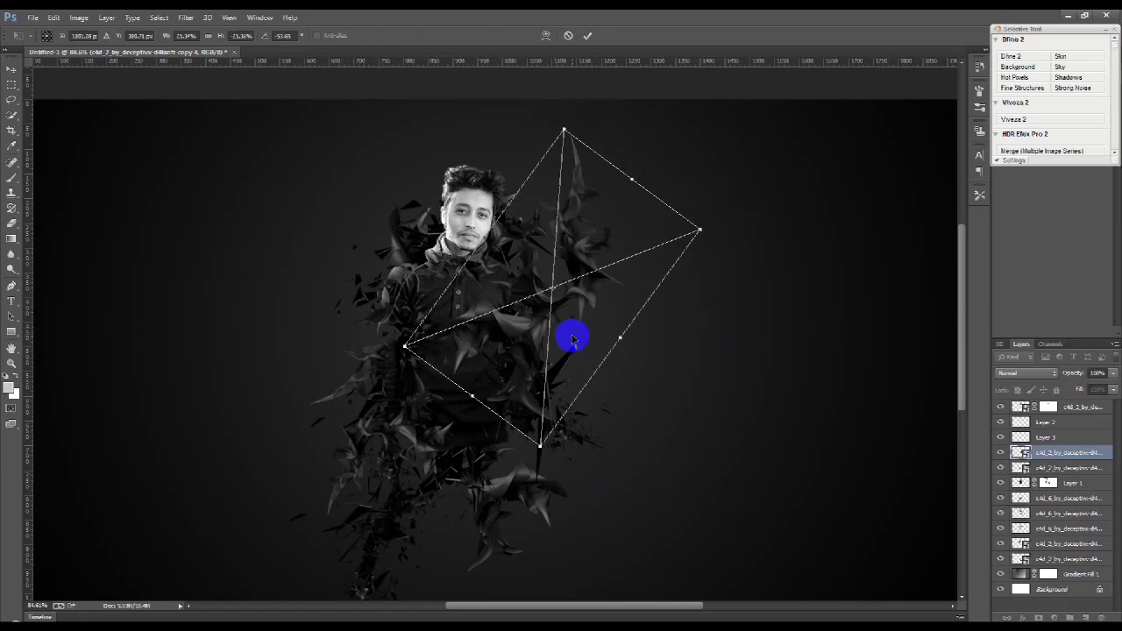
key(Return)
Nudge the face-side shard copy slightly downward.
scroll(577, 349, down, 3)
scroll(578, 351, up, 2)
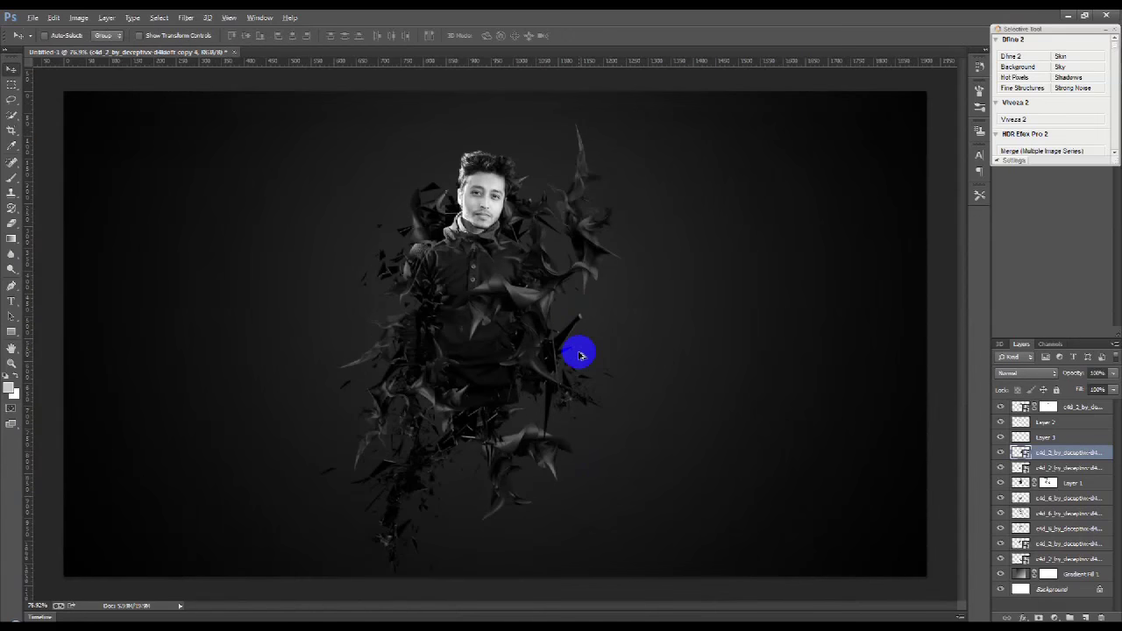
drag(574, 361, 574, 366)
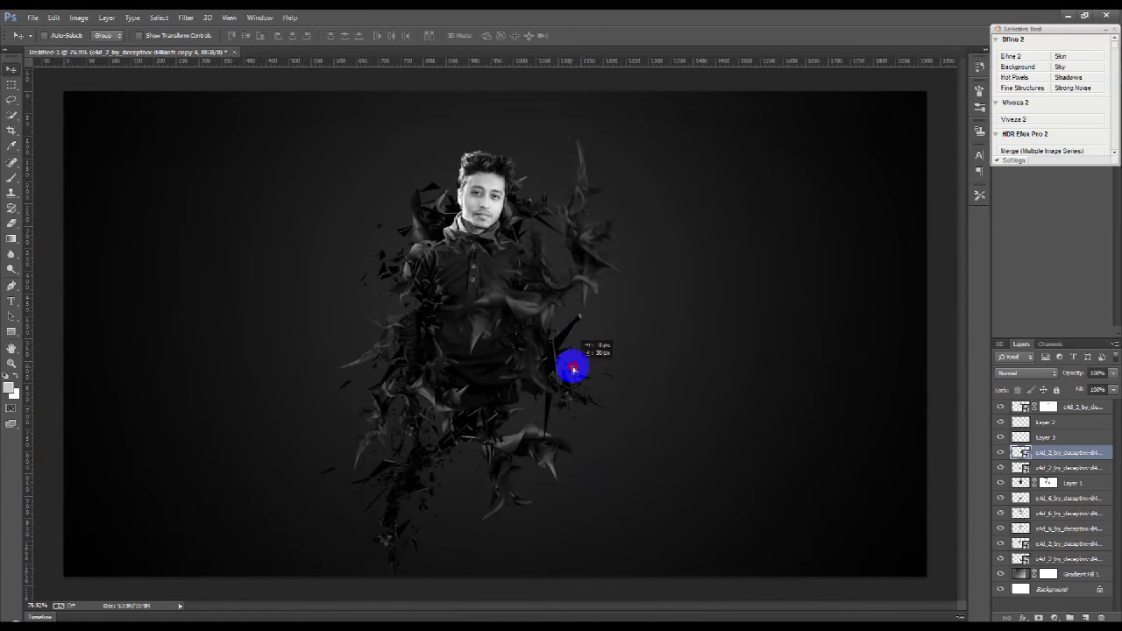
scroll(613, 394, up, 3)
click(1048, 482)
scroll(417, 450, up, 2)
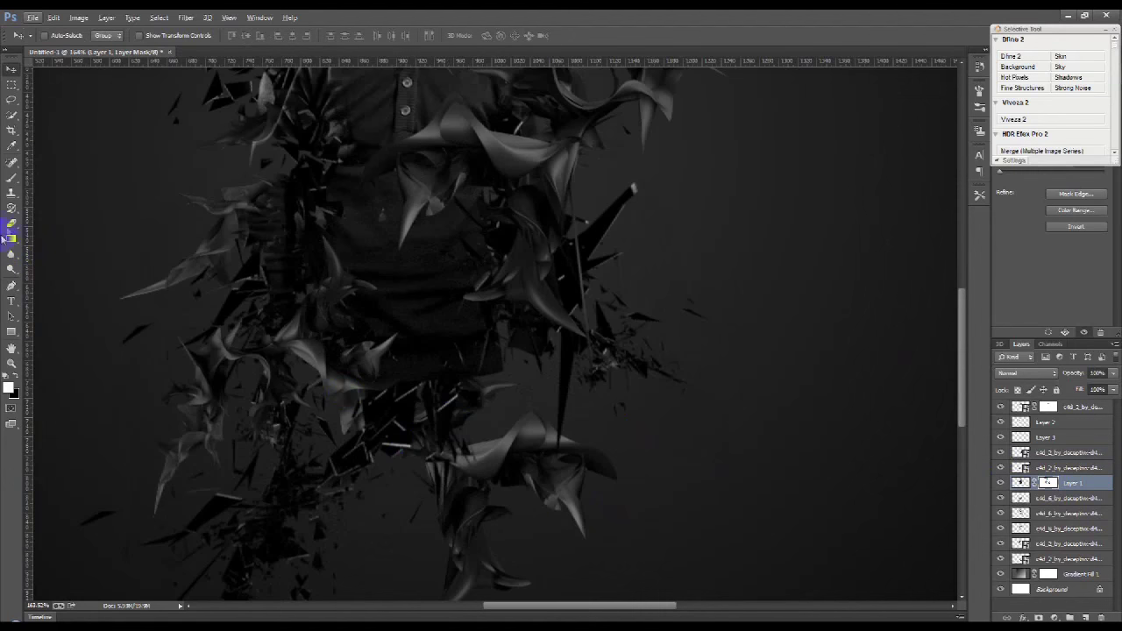
Set brush size and hardness, then paint out shards near the waist on Layer 1's mask.
click(11, 178)
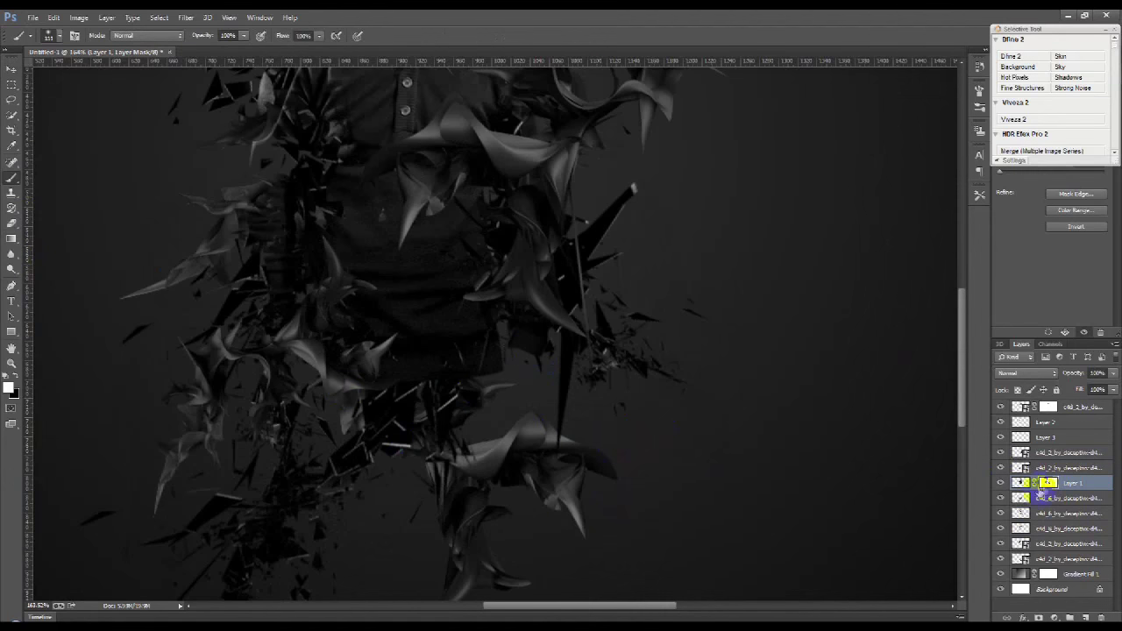
right_click(658, 445)
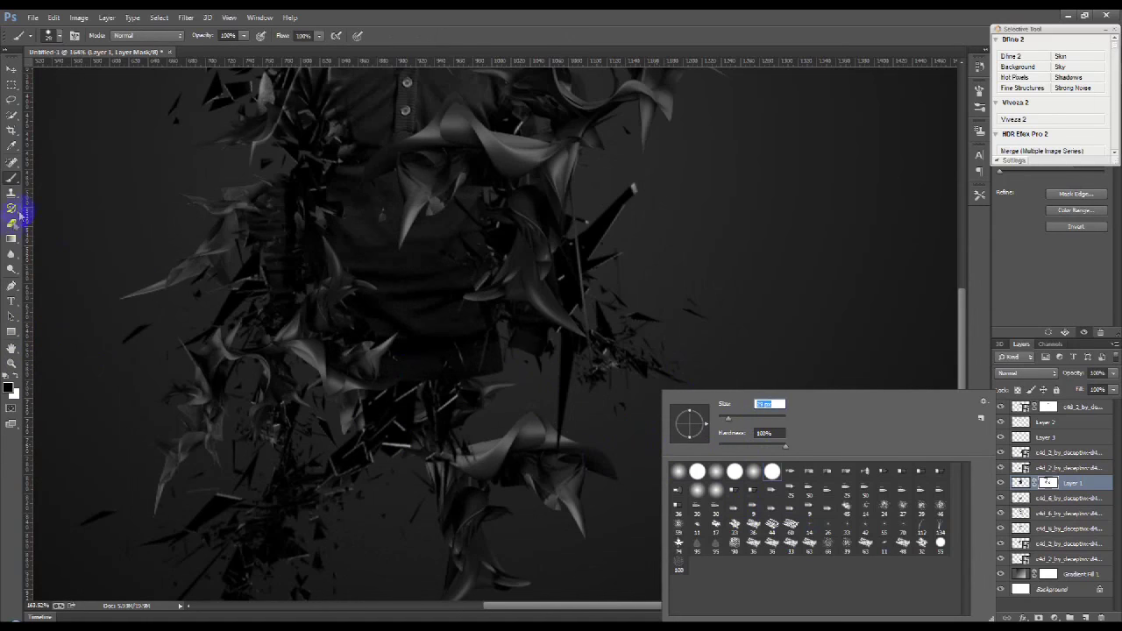
click(554, 373)
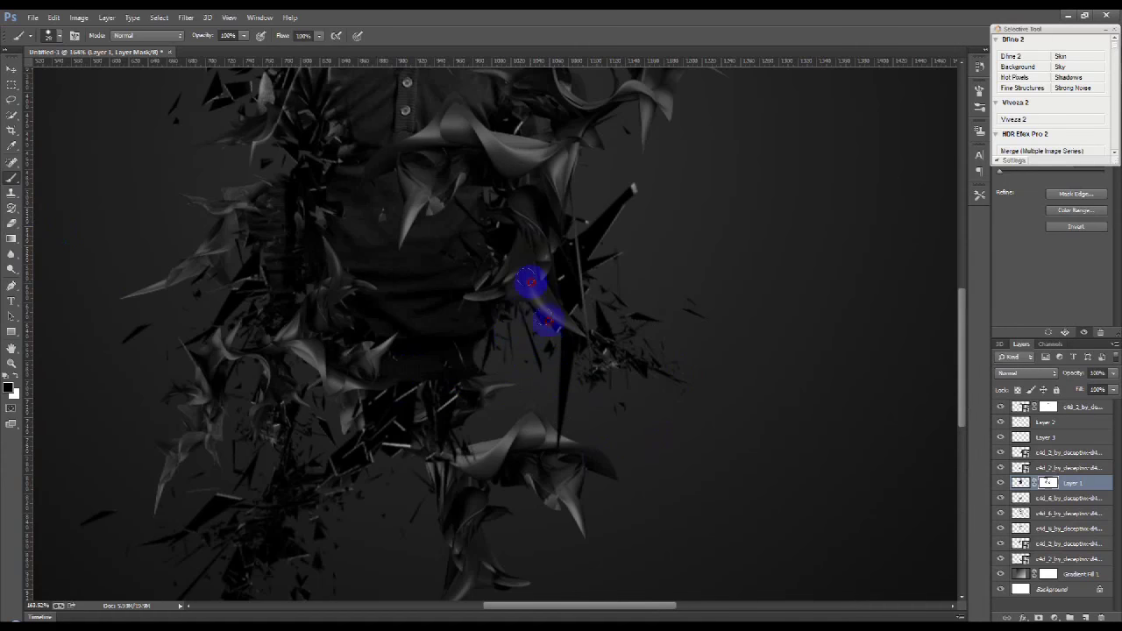
scroll(551, 383, down, 5)
click(12, 68)
scroll(361, 301, down, 2)
Move the c4d_6 shard layer down and to the left on the canvas.
scroll(361, 301, up, 2)
click(1056, 512)
drag(946, 518, 732, 590)
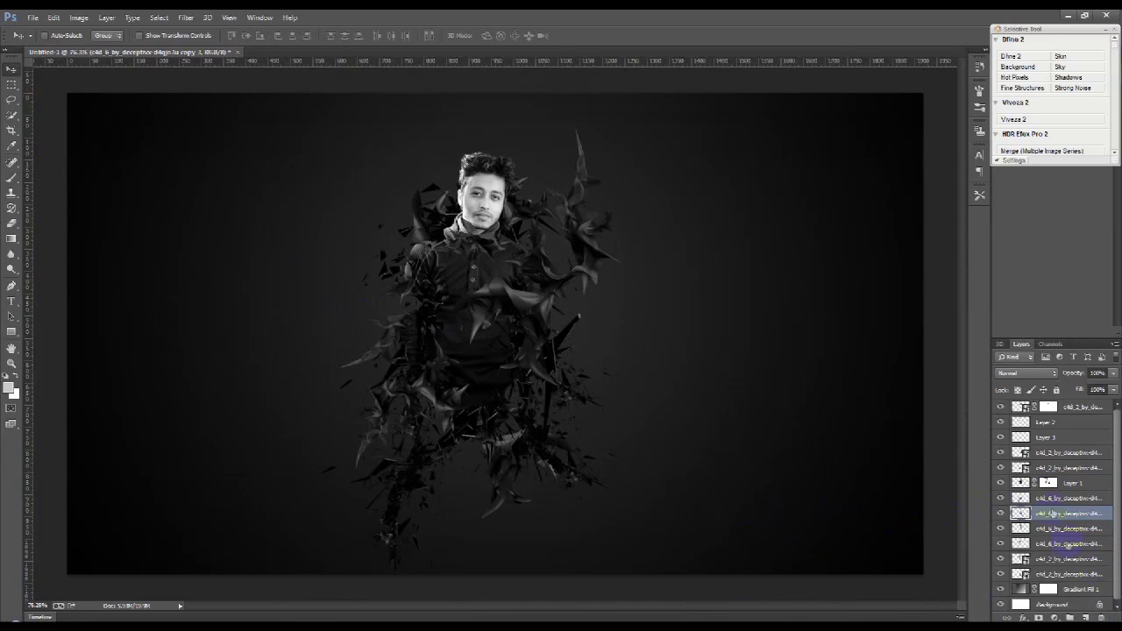
Duplicate Layer 1, place the copy below c4d_6, and move it up-left.
click(1070, 483)
key(ctrl+j)
click(1047, 483)
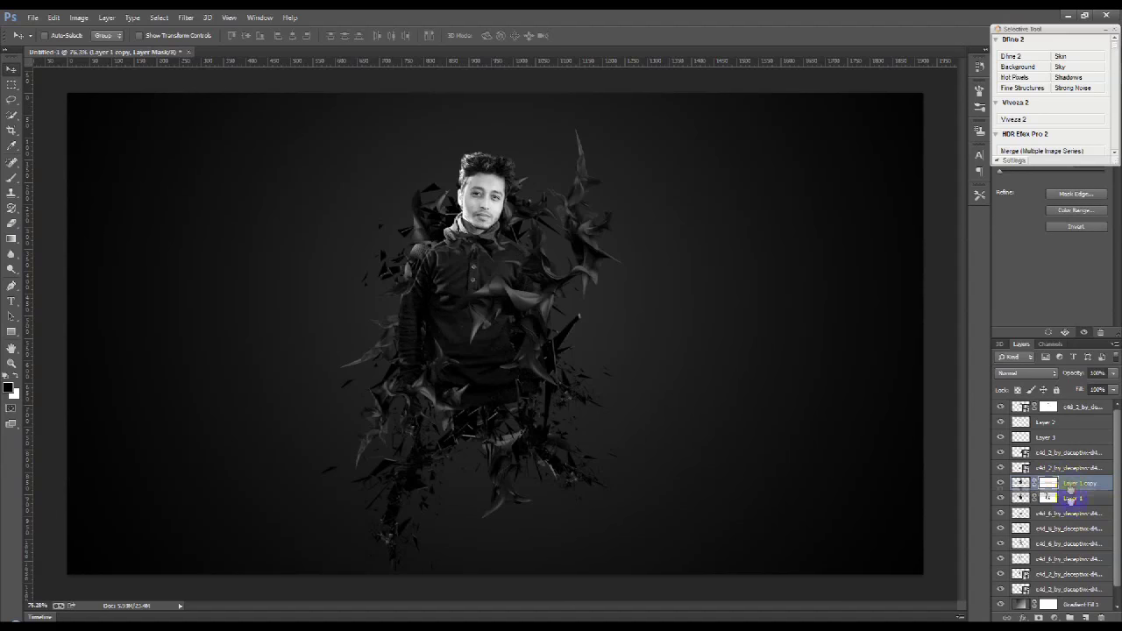
drag(1069, 489, 1070, 530)
mouse_move(704, 388)
mouse_down()
mouse_move(726, 493)
mouse_move(601, 305)
mouse_up()
Enlarge Layer 1 copy and tilt it about -13 degrees.
key(ctrl+t)
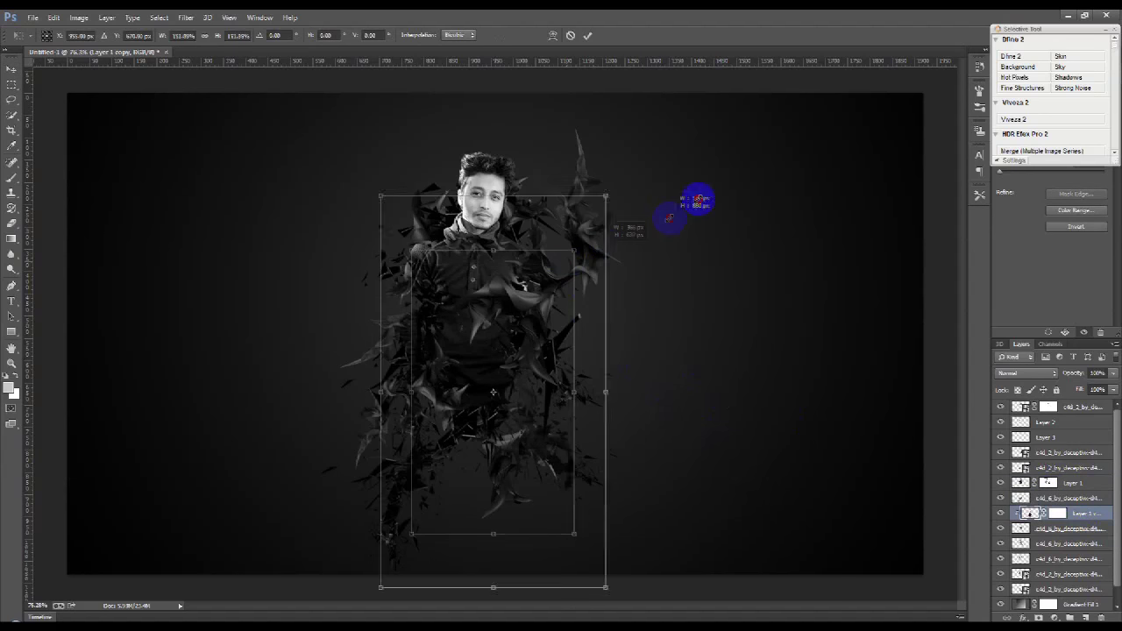
drag(544, 279, 531, 333)
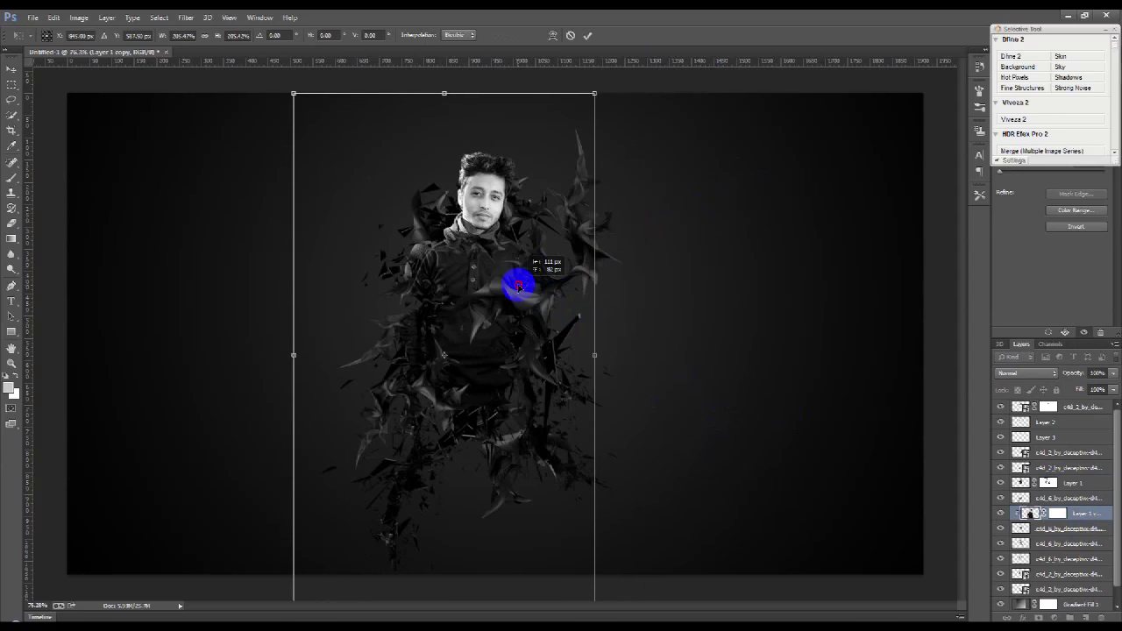
drag(614, 368, 526, 445)
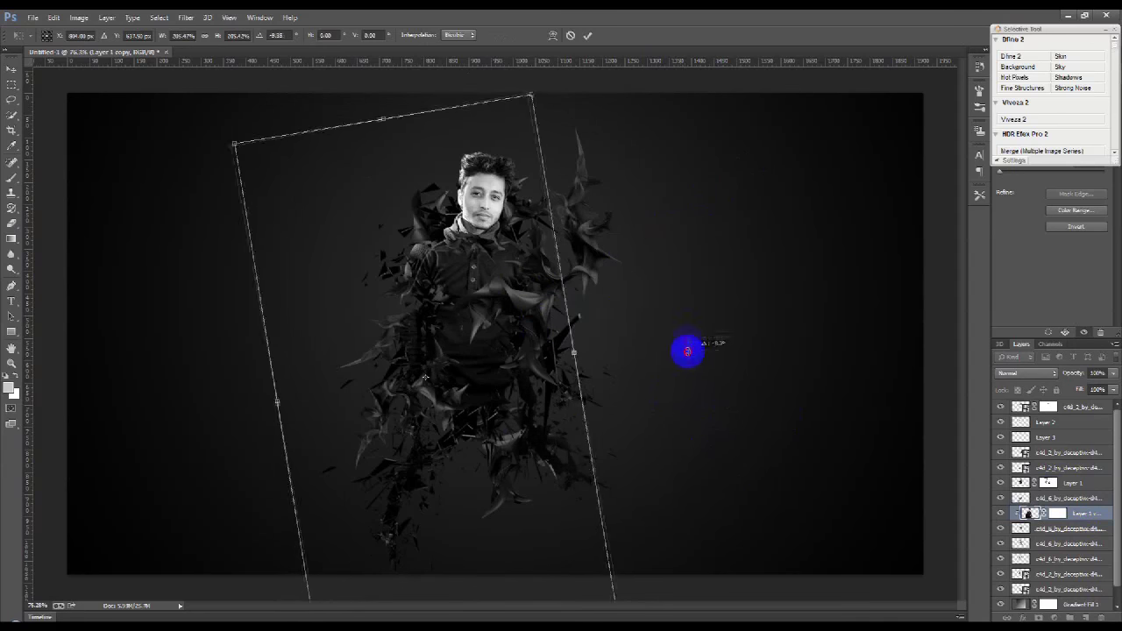
key(Return)
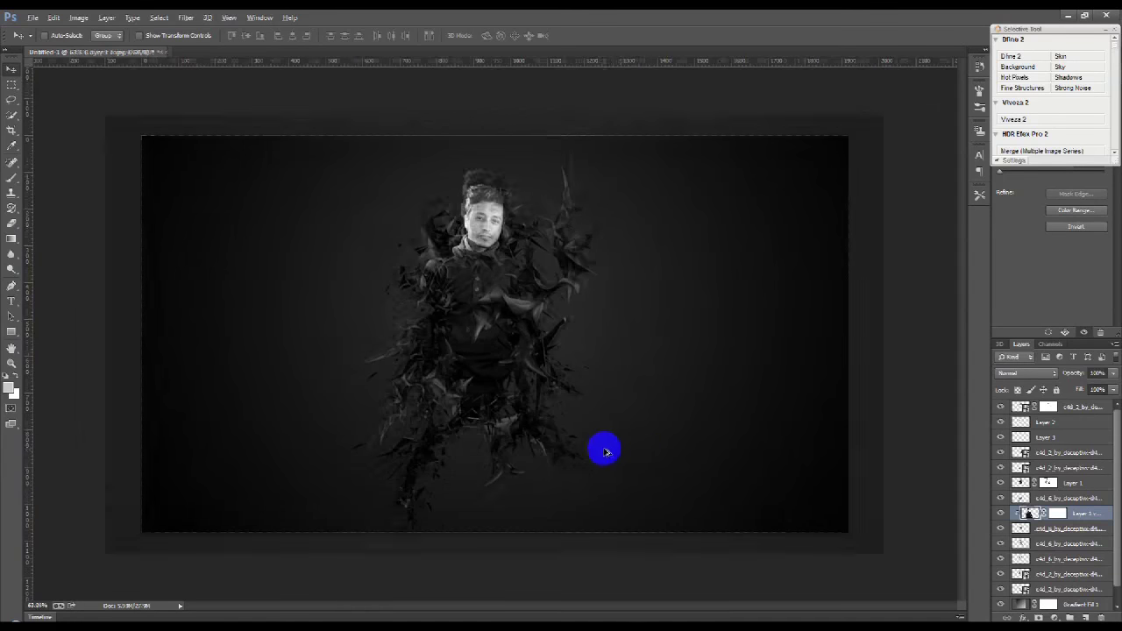
Toggle the shard layers' visibility to compare the result.
click(1001, 544)
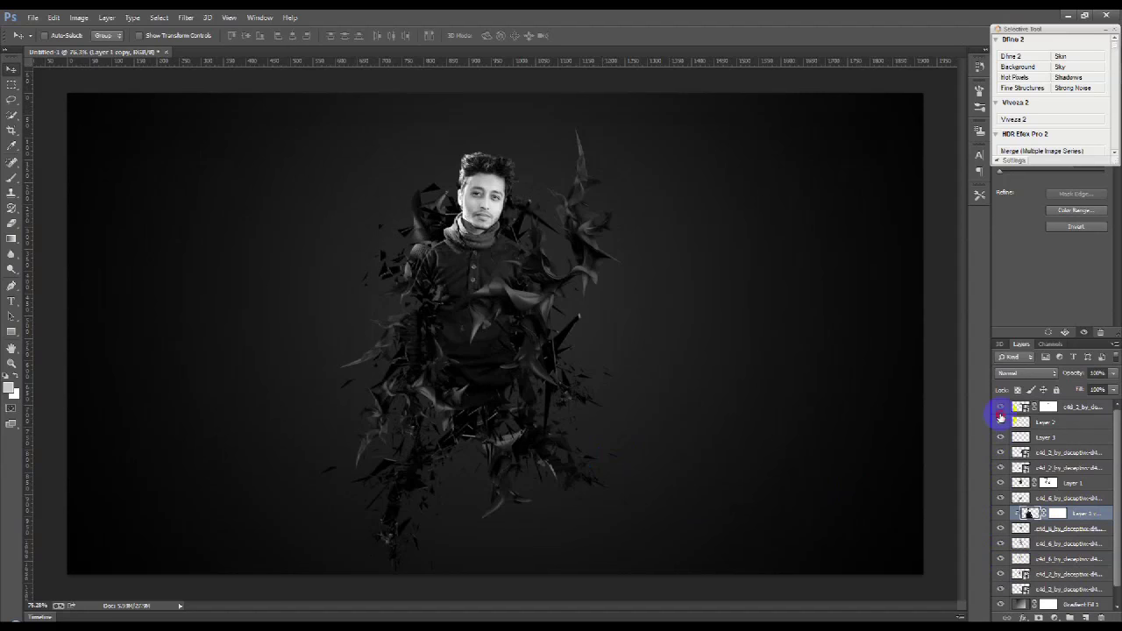
scroll(1026, 543, down, 1)
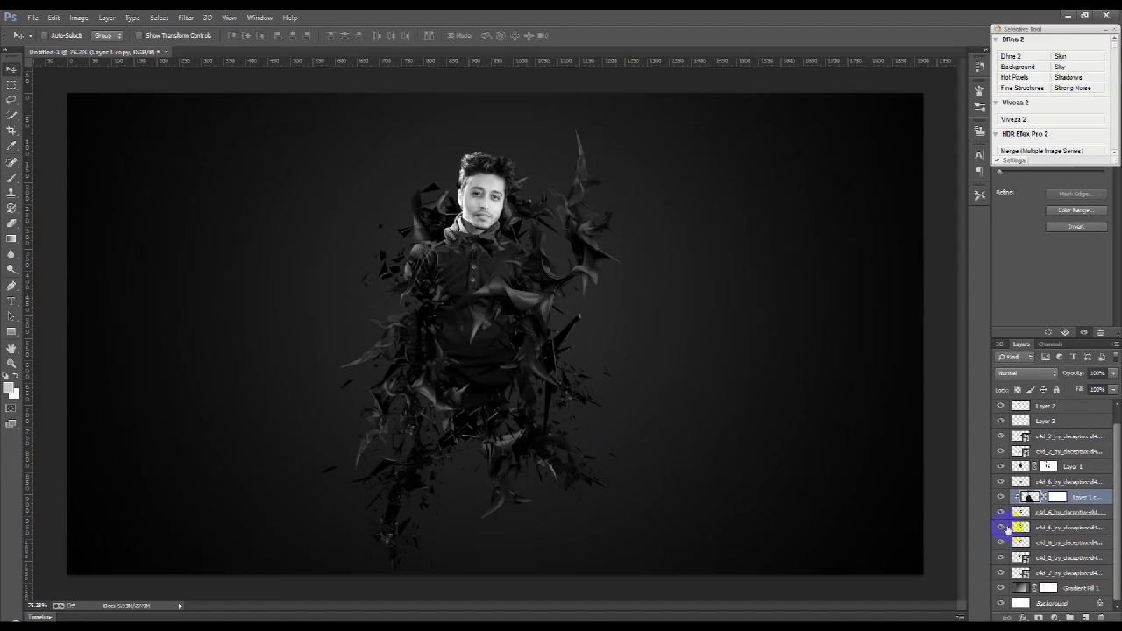
click(1002, 483)
click(1001, 483)
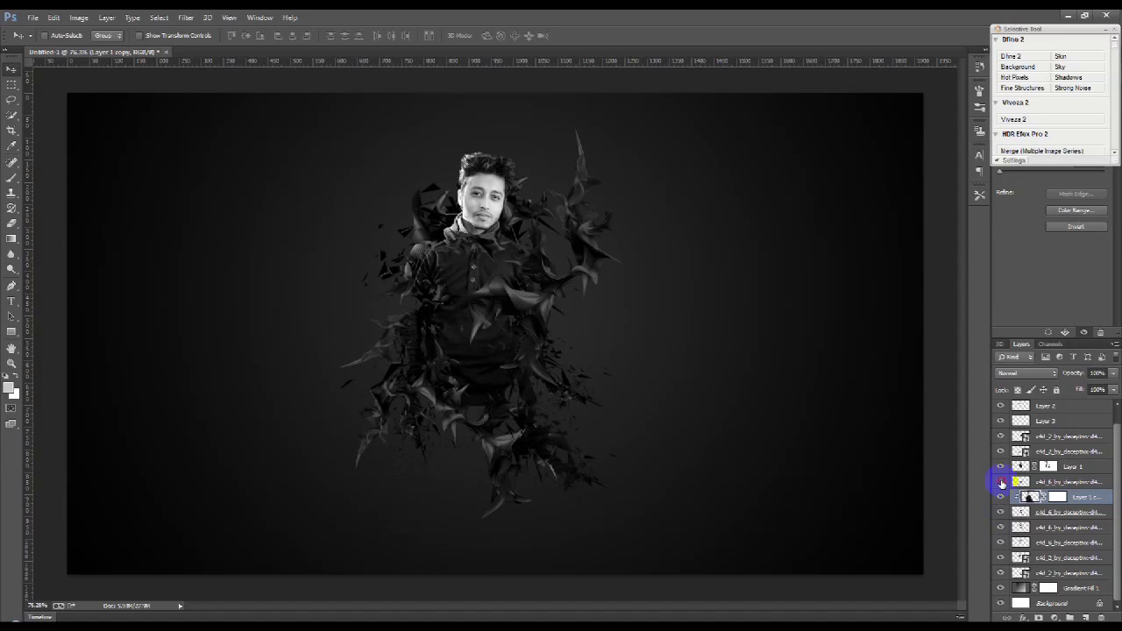
click(1002, 483)
click(1038, 482)
key(ctrl+t)
Shrink the lower-body shard layer and brighten it with Curves (188 to 237).
drag(582, 282, 559, 356)
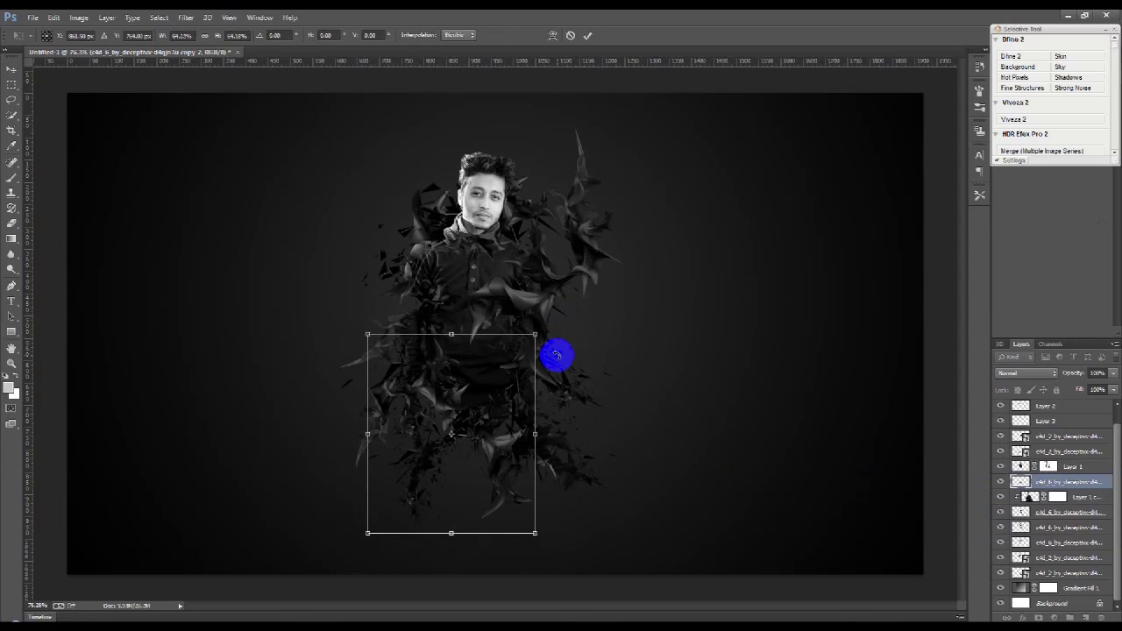
key(Return)
key(ctrl+m)
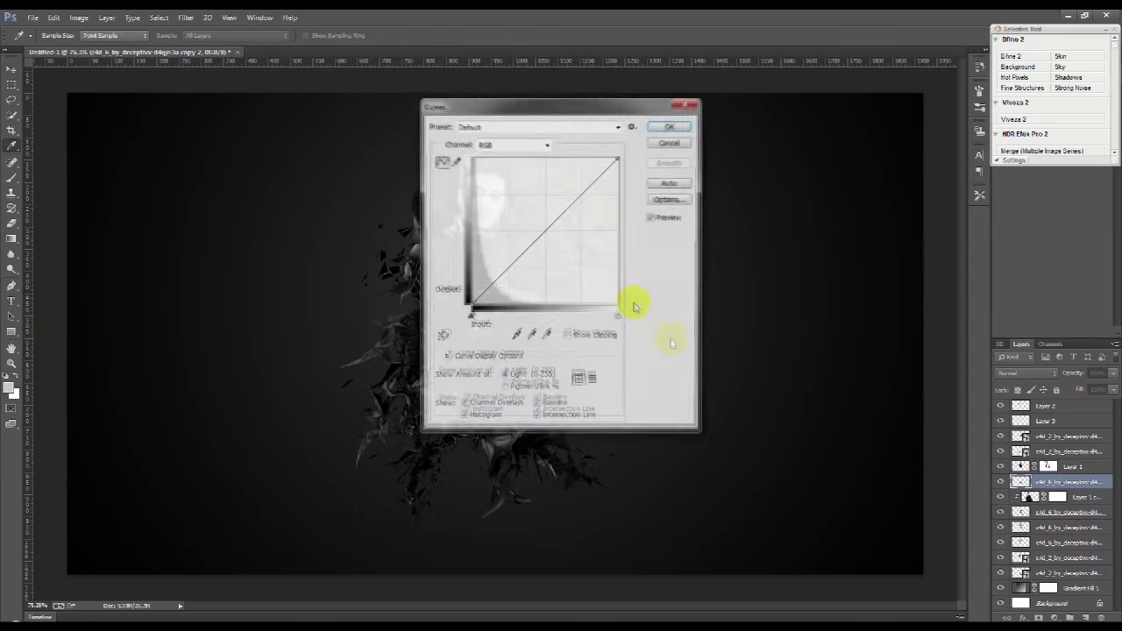
drag(531, 108, 763, 129)
mouse_move(849, 182)
mouse_down()
mouse_move(752, 167)
mouse_move(764, 167)
mouse_up()
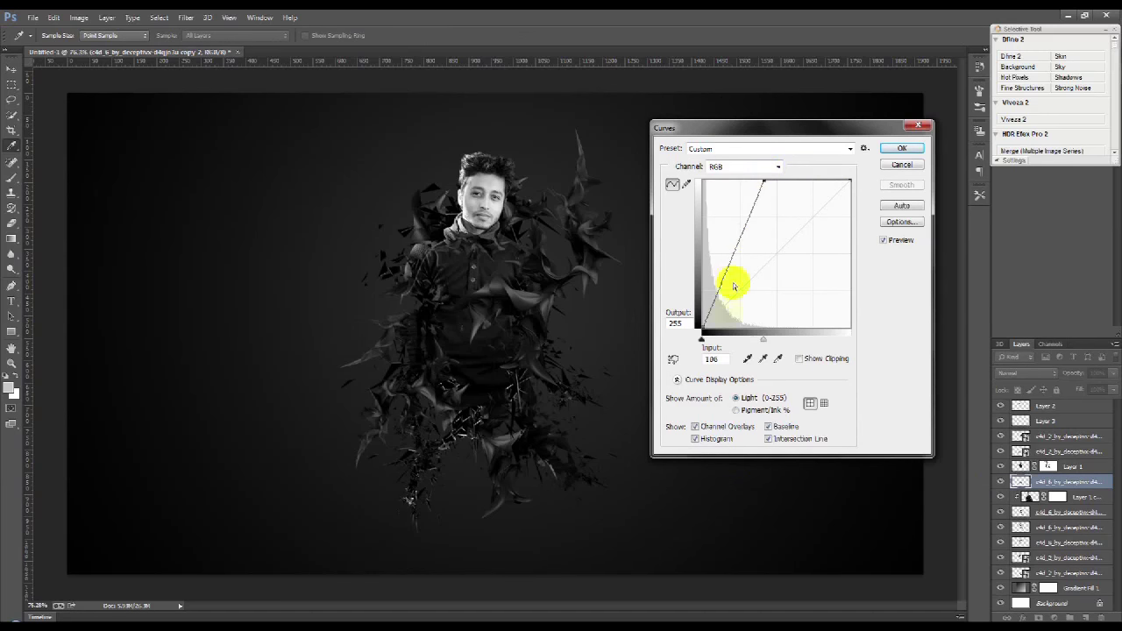
mouse_move(702, 324)
mouse_down()
mouse_move(739, 346)
mouse_move(655, 283)
mouse_move(676, 322)
mouse_up()
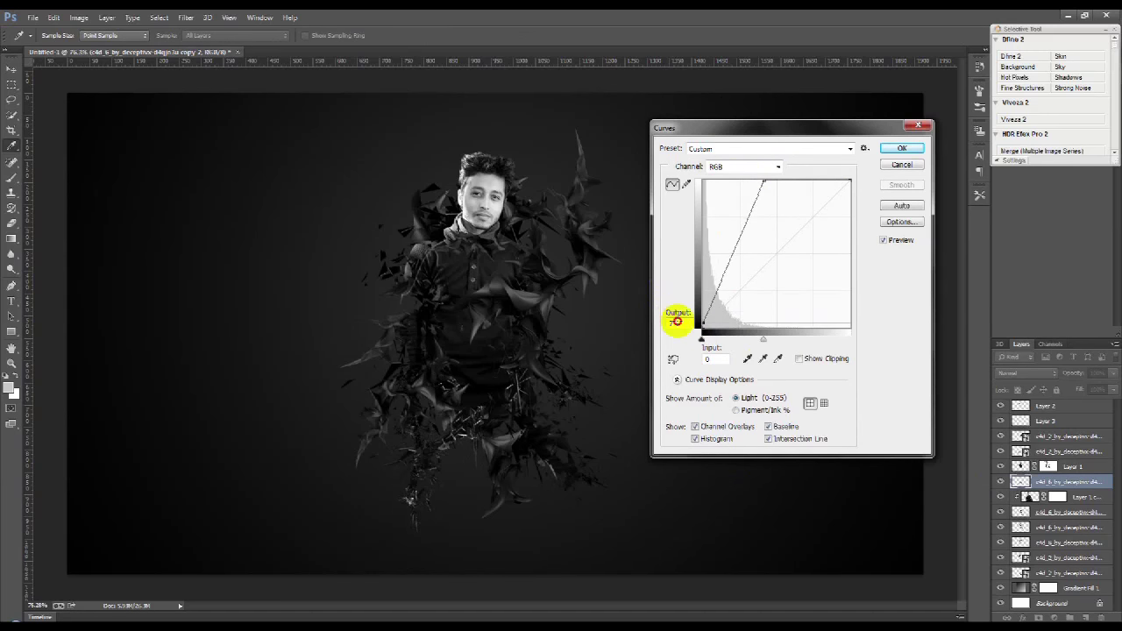
mouse_move(764, 179)
mouse_down()
mouse_move(873, 188)
mouse_move(864, 213)
mouse_move(807, 191)
mouse_up()
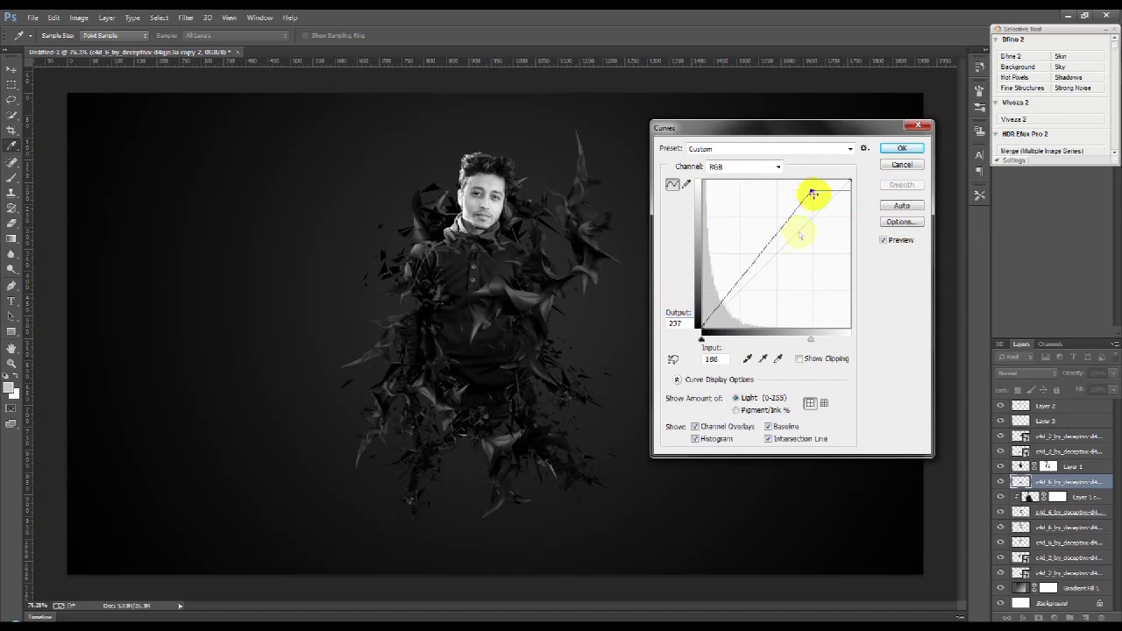
click(745, 255)
click(901, 148)
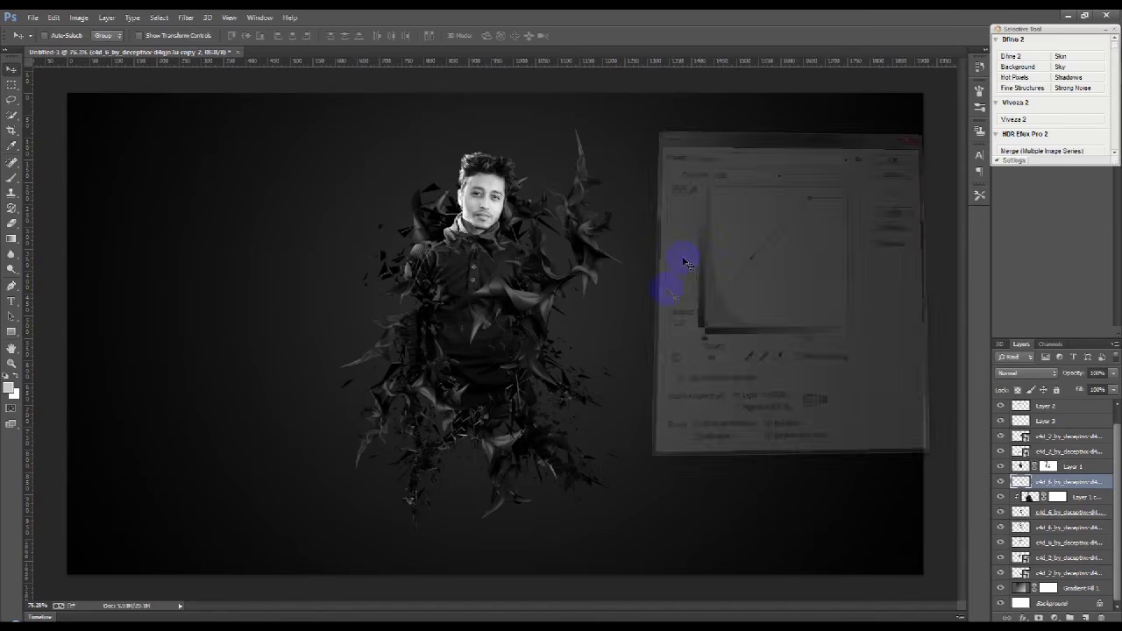
Fit the image in view, return to the Move tool, and show the render pack folder.
key(ctrl+0)
key(v)
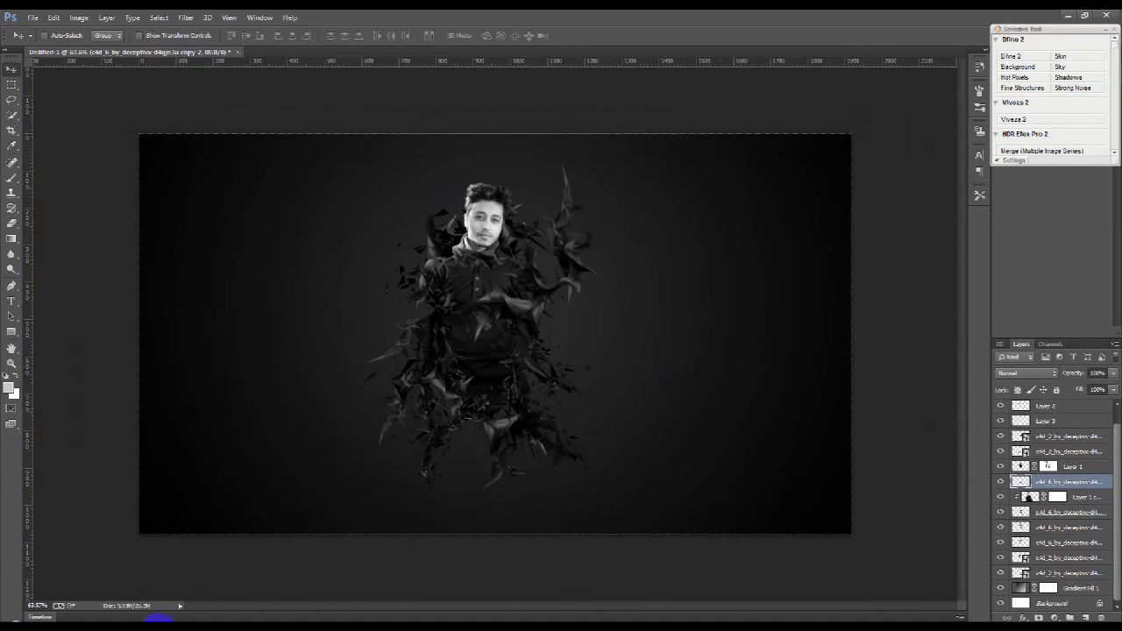
mouse_move(158, 619)
click(302, 580)
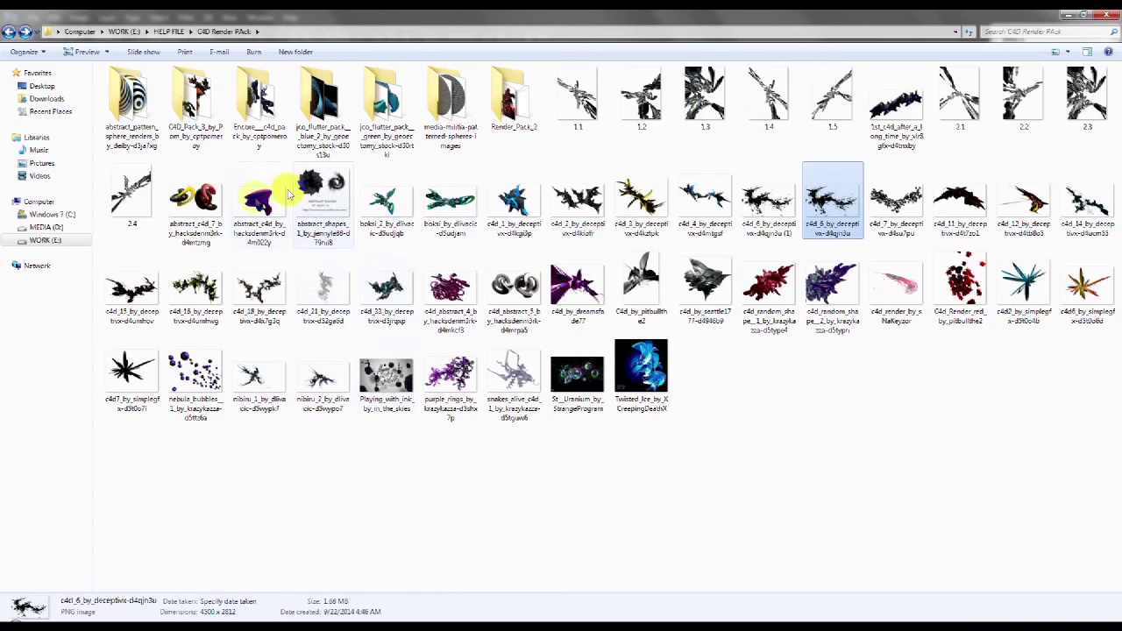
Open the sphere renders folder and place sphere2 into Photoshop, scaled over the chest.
double_click(133, 109)
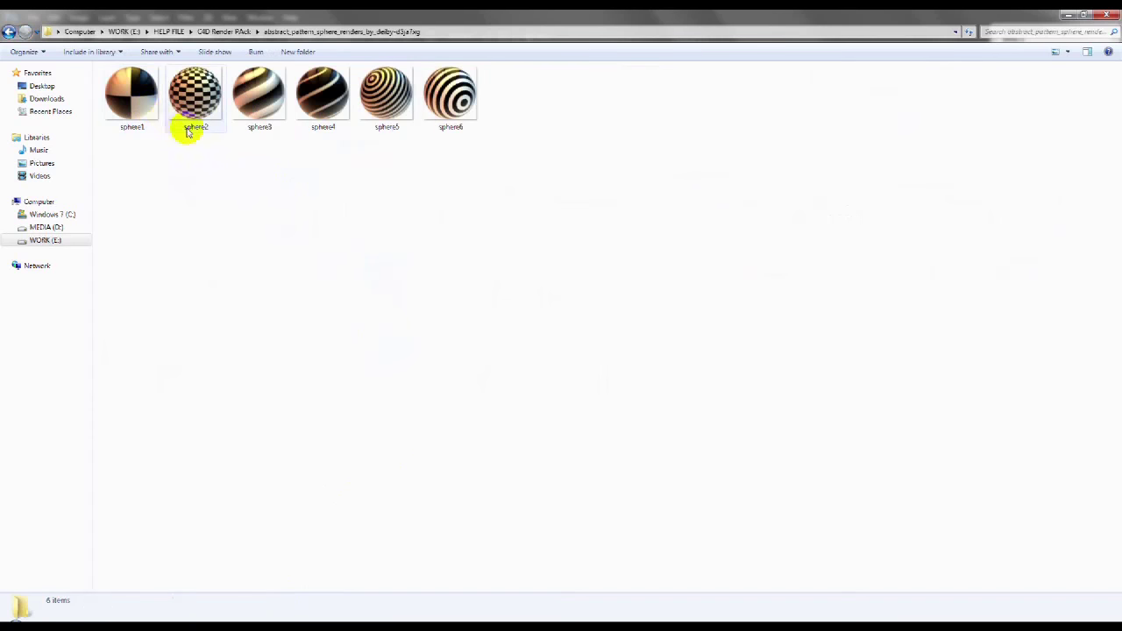
mouse_move(194, 95)
mouse_move(192, 106)
mouse_down()
mouse_move(215, 601)
mouse_move(496, 341)
mouse_up()
mouse_move(546, 283)
mouse_down()
mouse_move(536, 298)
mouse_move(585, 298)
mouse_up()
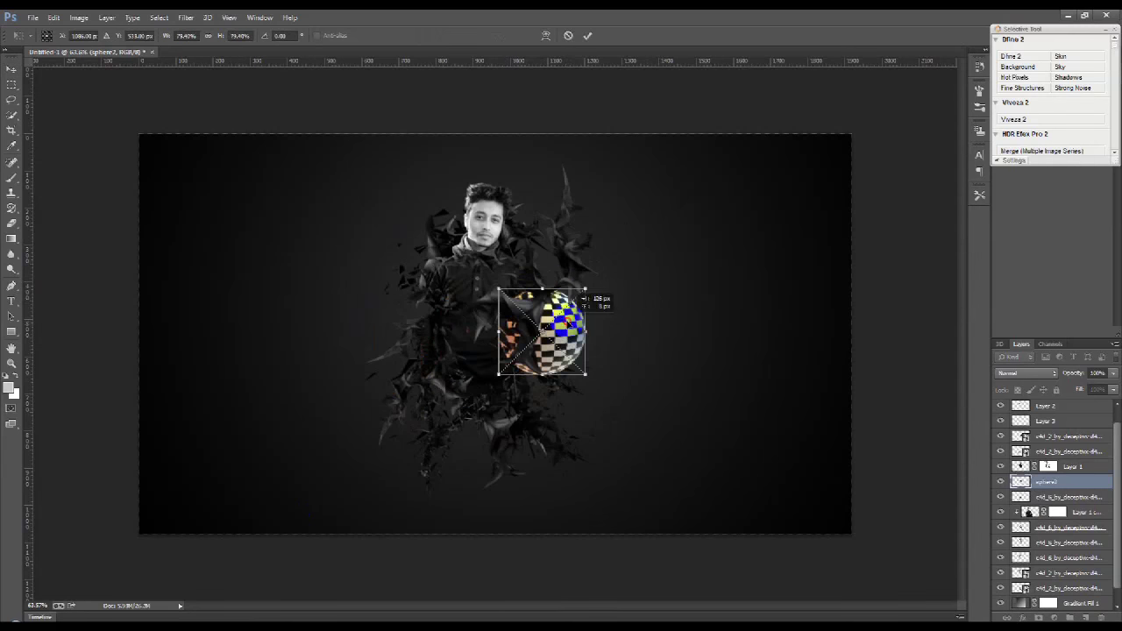
Commit sphere2, move it to the stack bottom, and position it behind the man.
click(589, 35)
drag(1044, 481, 1045, 589)
scroll(589, 355, up, 2)
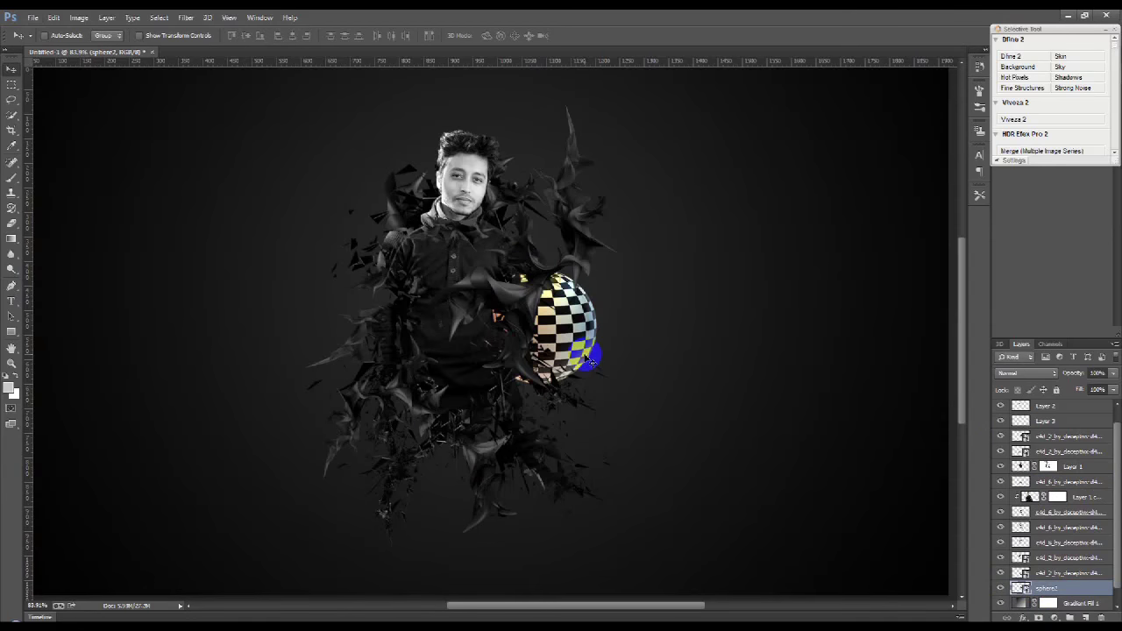
drag(593, 360, 689, 479)
mouse_move(653, 329)
mouse_down()
mouse_move(680, 407)
mouse_move(583, 227)
mouse_move(614, 290)
mouse_up()
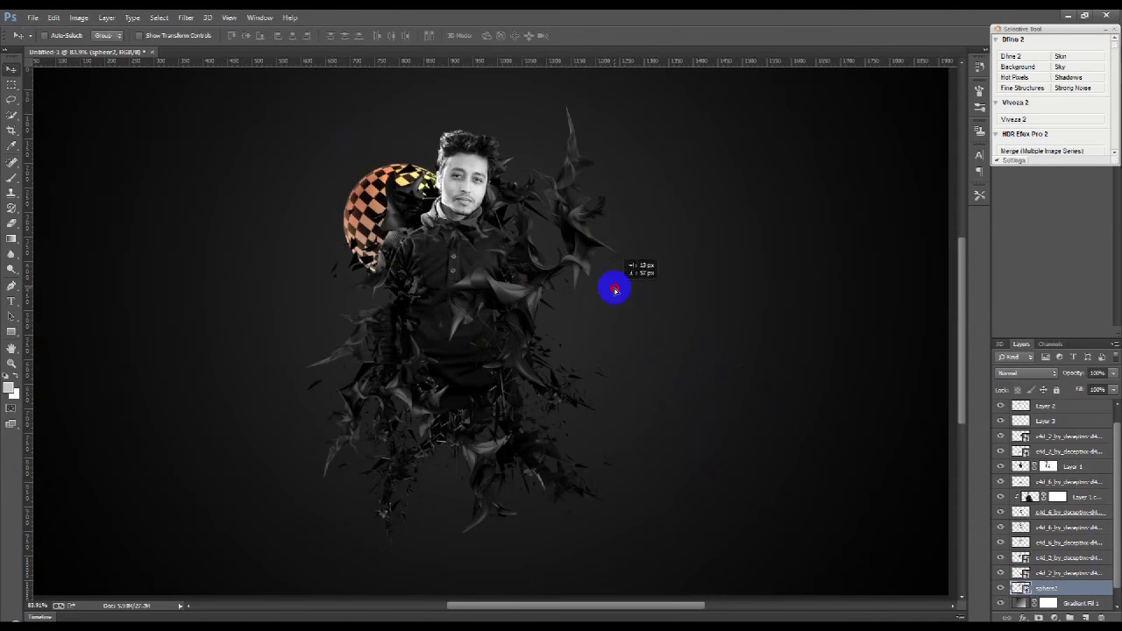
Convert the sphere2 layer to Black & White and fine-tune its placement.
right_click(1048, 585)
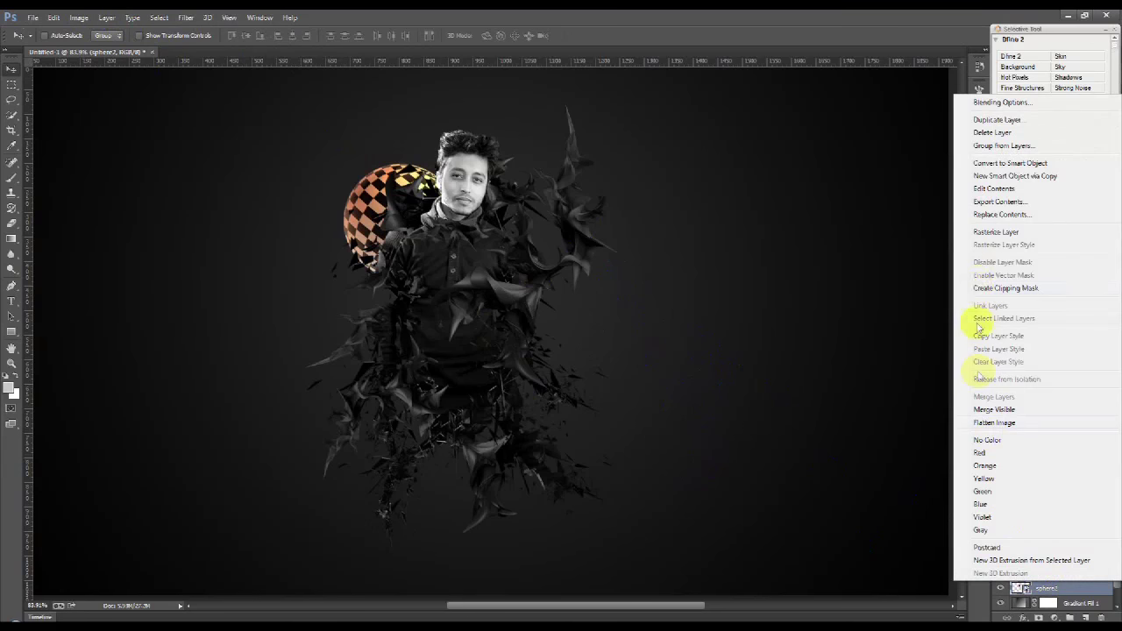
click(984, 233)
click(78, 18)
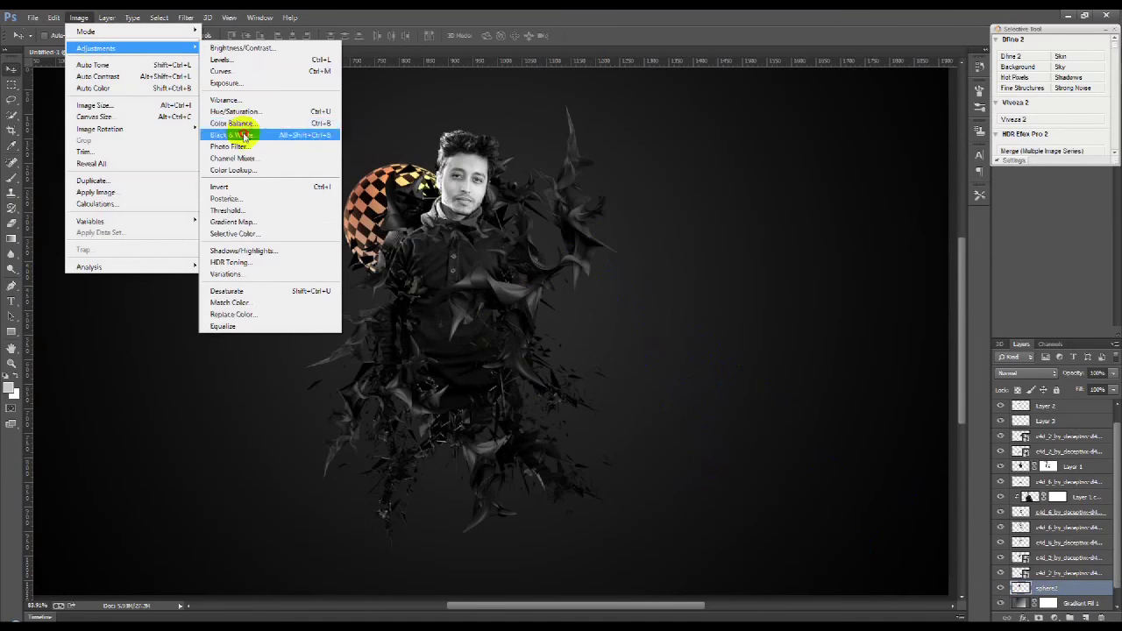
click(241, 137)
click(961, 185)
drag(414, 226, 586, 223)
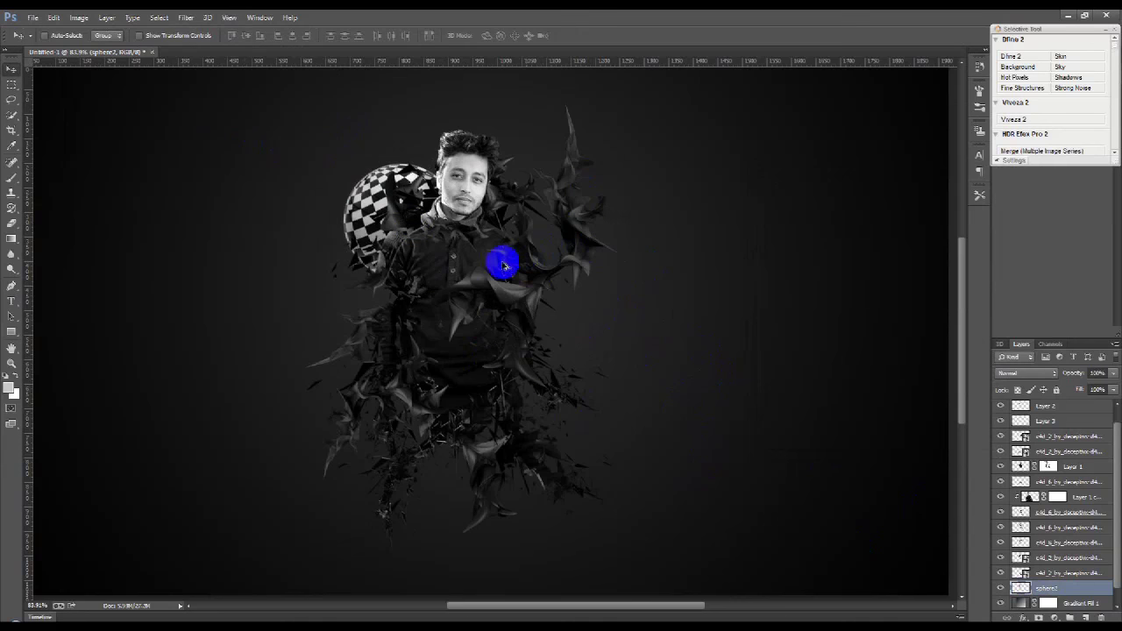
drag(504, 264, 618, 380)
Place an enlarged, rotated sphere copy right of the man.
drag(701, 460, 620, 327)
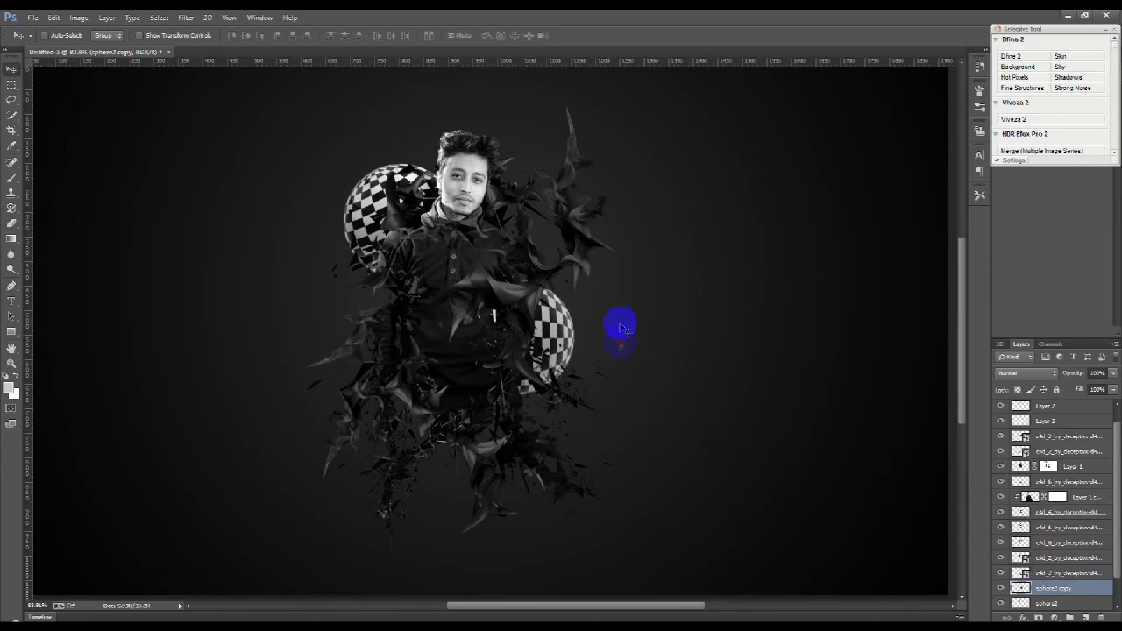
key(ctrl+t)
drag(576, 296, 774, 245)
drag(652, 357, 629, 371)
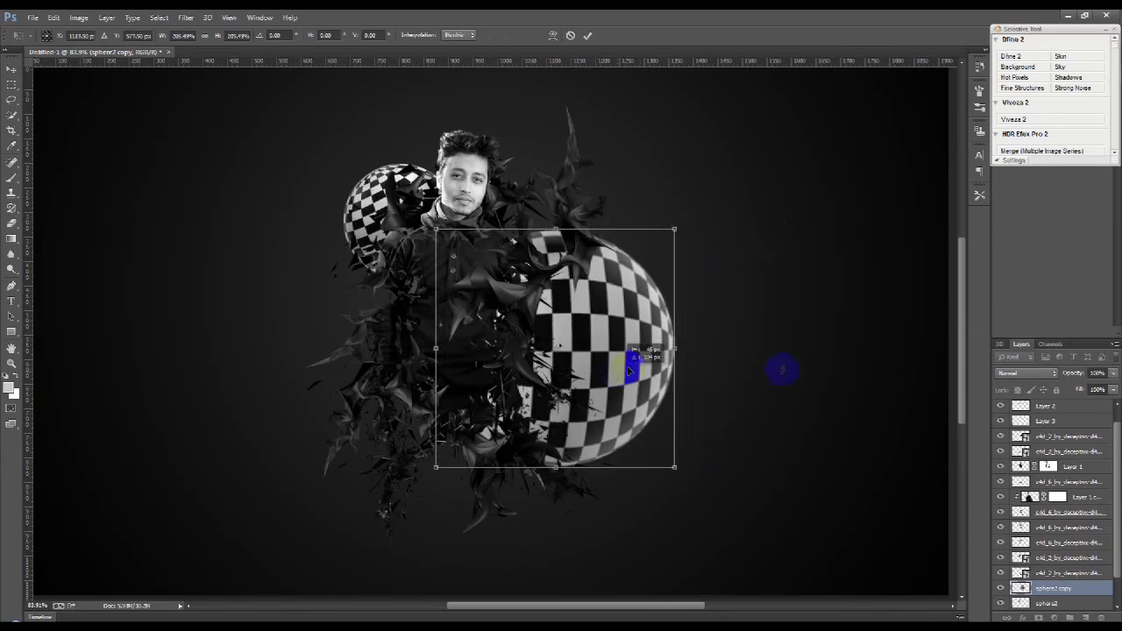
mouse_move(692, 465)
mouse_down()
mouse_move(719, 312)
mouse_move(654, 351)
mouse_up()
key(Return)
Darken the large sphere copy with Curves by clipping shadows and lowering midtones.
key(ctrl+m)
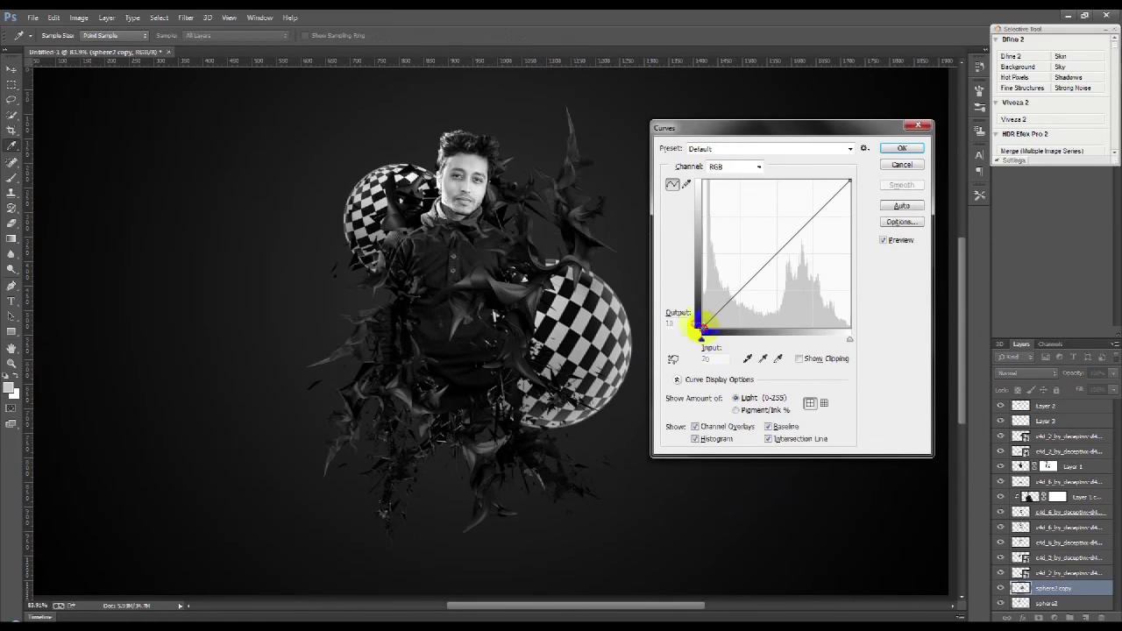
drag(701, 339, 735, 348)
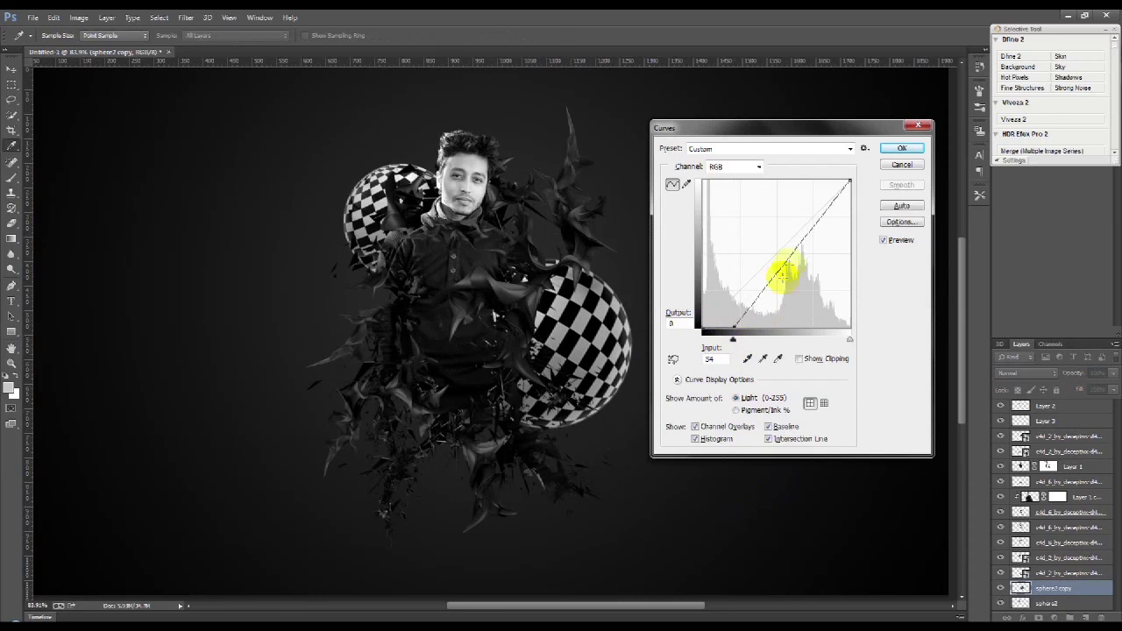
drag(806, 250, 812, 262)
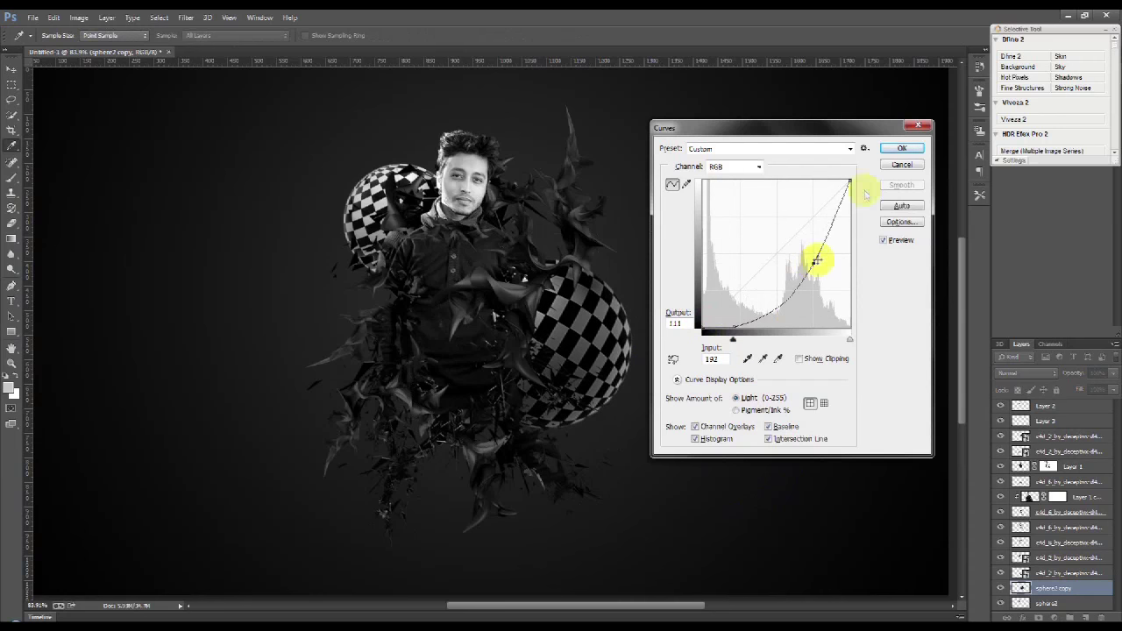
click(901, 151)
Duplicate the darkened sphere into a small sphere floating left of the man.
key(ctrl+j)
key(ctrl+minus)
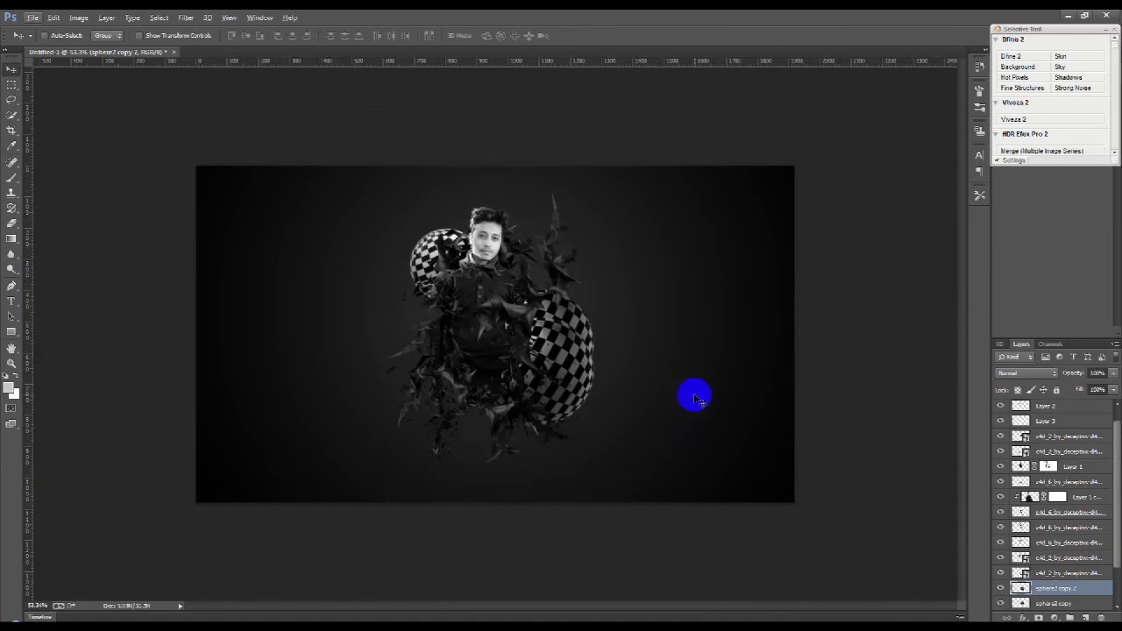
key(ctrl+t)
mouse_move(647, 361)
mouse_down()
mouse_move(495, 420)
mouse_move(416, 369)
mouse_up()
key(Return)
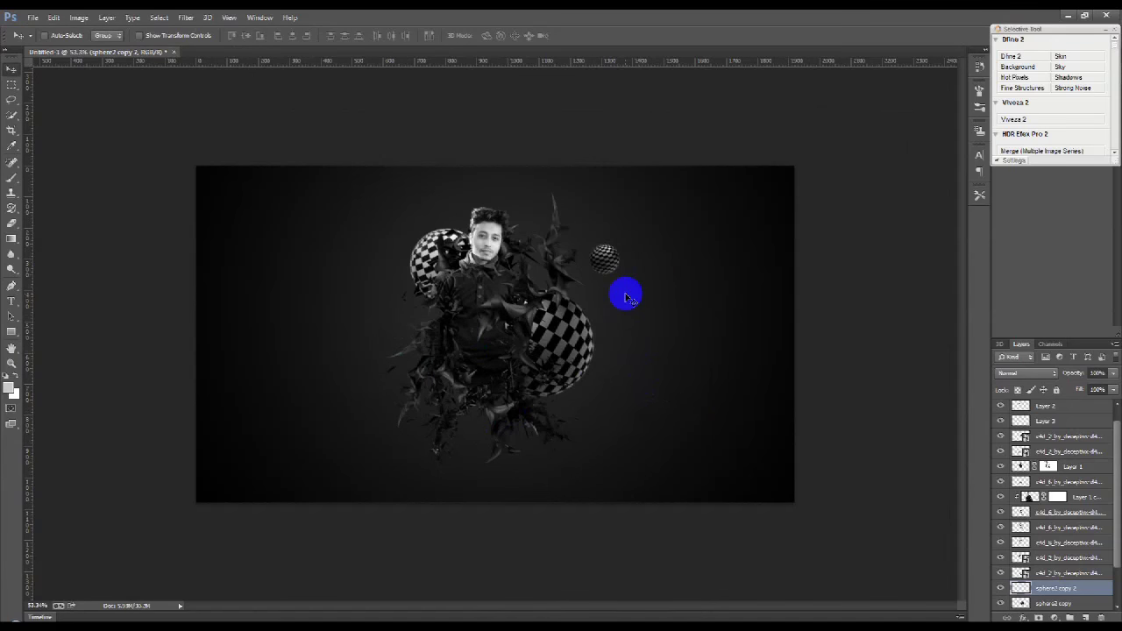
drag(414, 369, 418, 361)
scroll(429, 362, up, 3)
scroll(526, 394, up, 2)
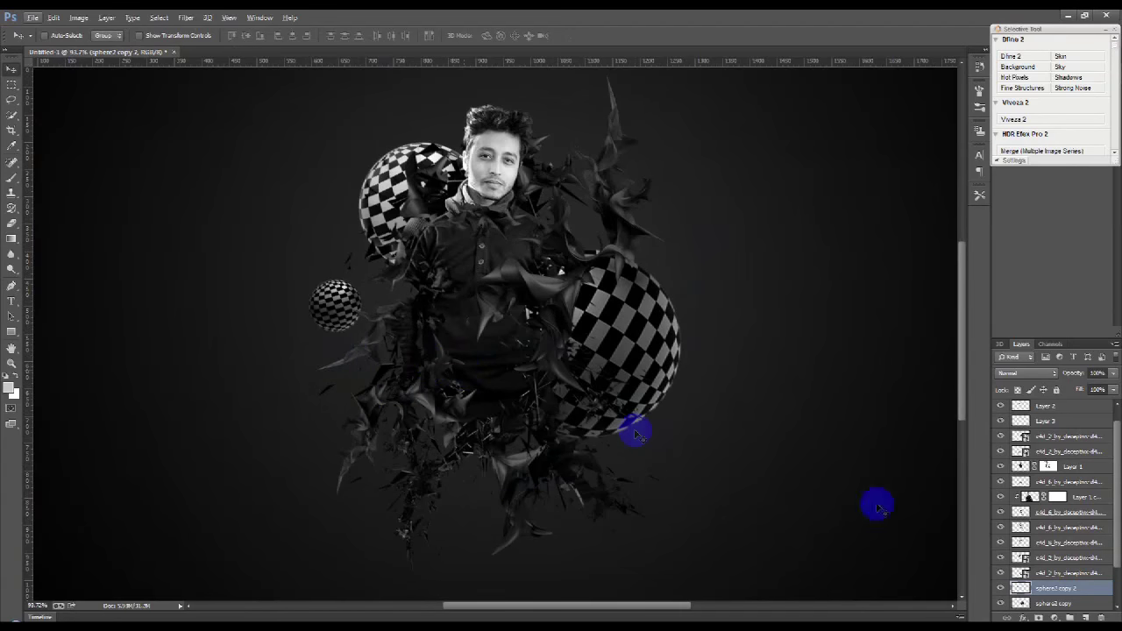
Rotate the large sphere copy about 119°.
click(1051, 603)
key(ctrl+t)
mouse_move(765, 502)
mouse_down()
mouse_move(549, 419)
mouse_move(675, 280)
mouse_move(642, 289)
mouse_move(662, 311)
mouse_up()
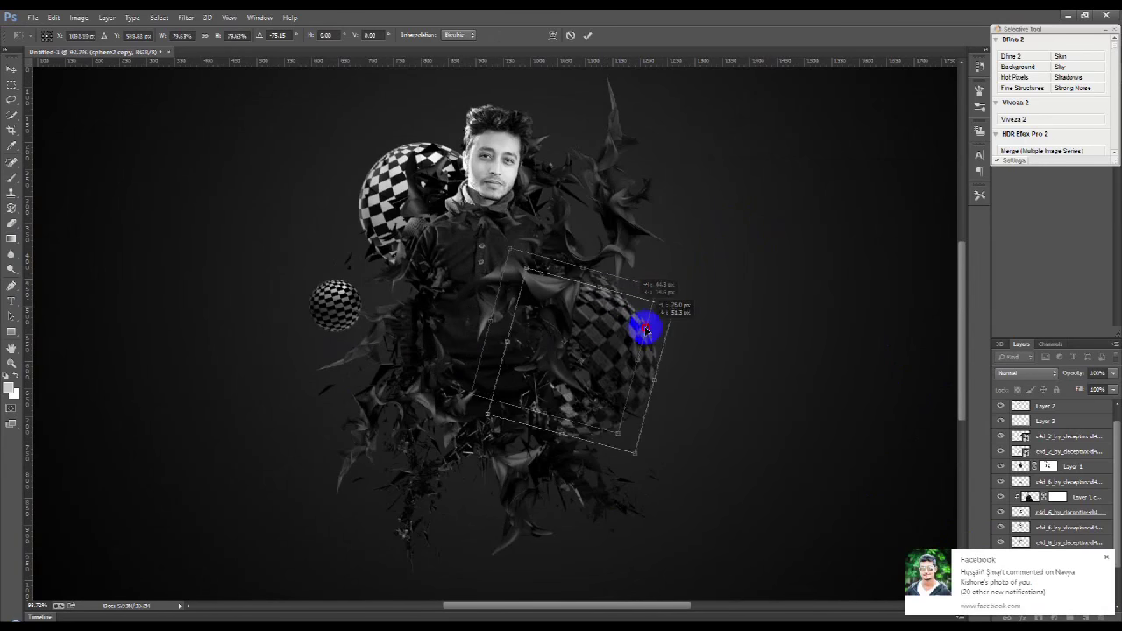
key(Return)
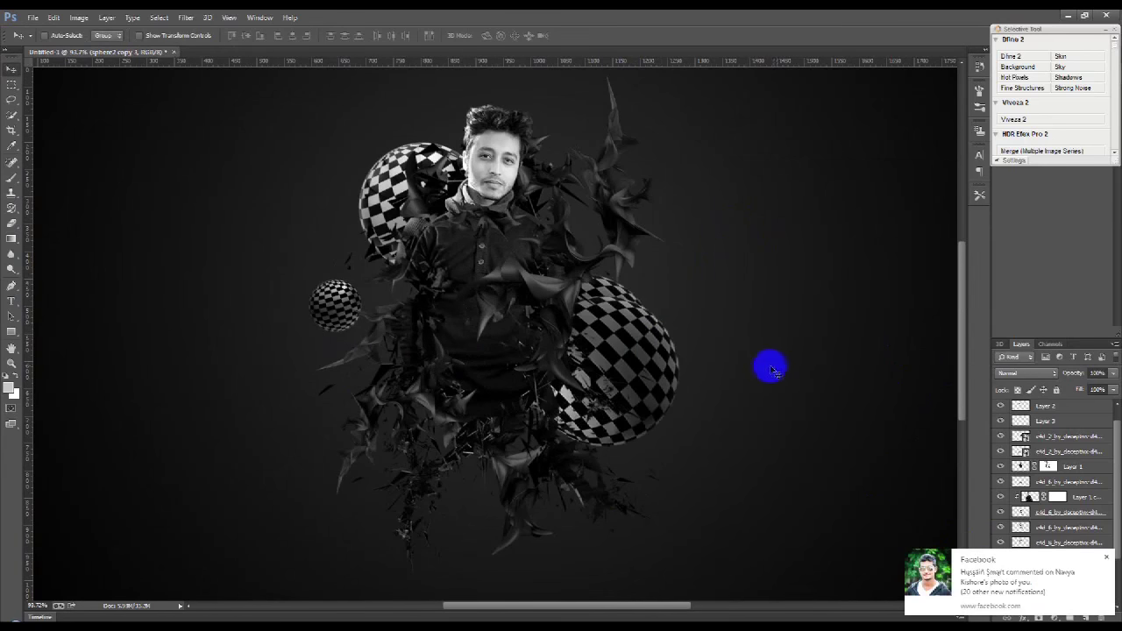
Add a tiny rotated sphere at the upper right.
key(ctrl+t)
drag(781, 271, 708, 380)
mouse_move(713, 483)
mouse_down()
mouse_move(685, 499)
mouse_move(811, 233)
mouse_move(773, 165)
mouse_up()
key(Return)
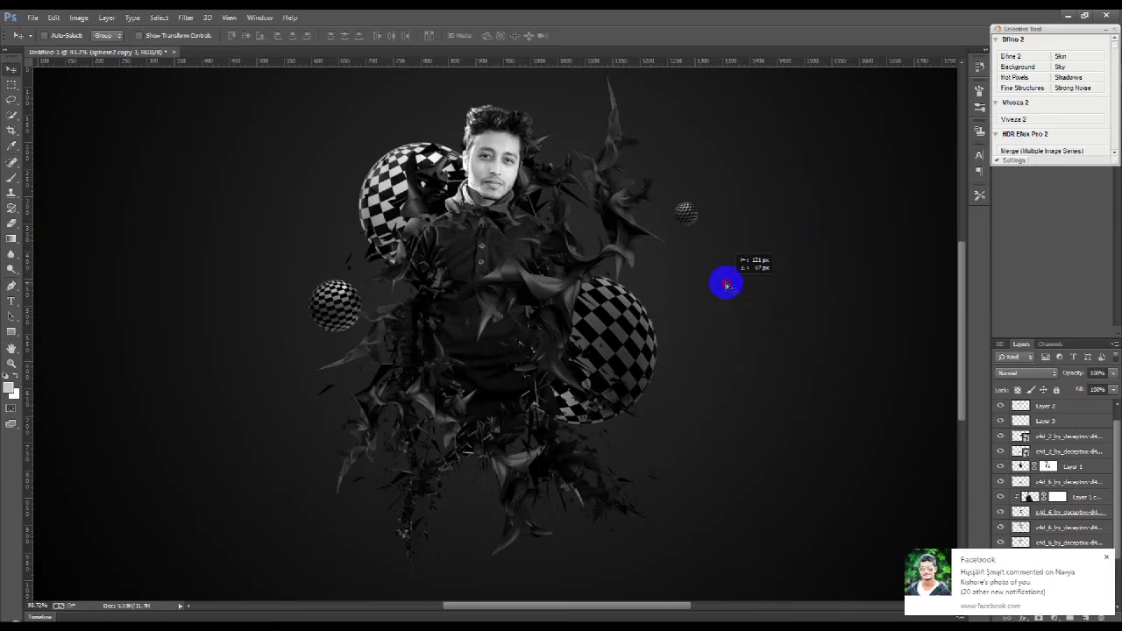
scroll(727, 281, down, 3)
scroll(1037, 520, down, 2)
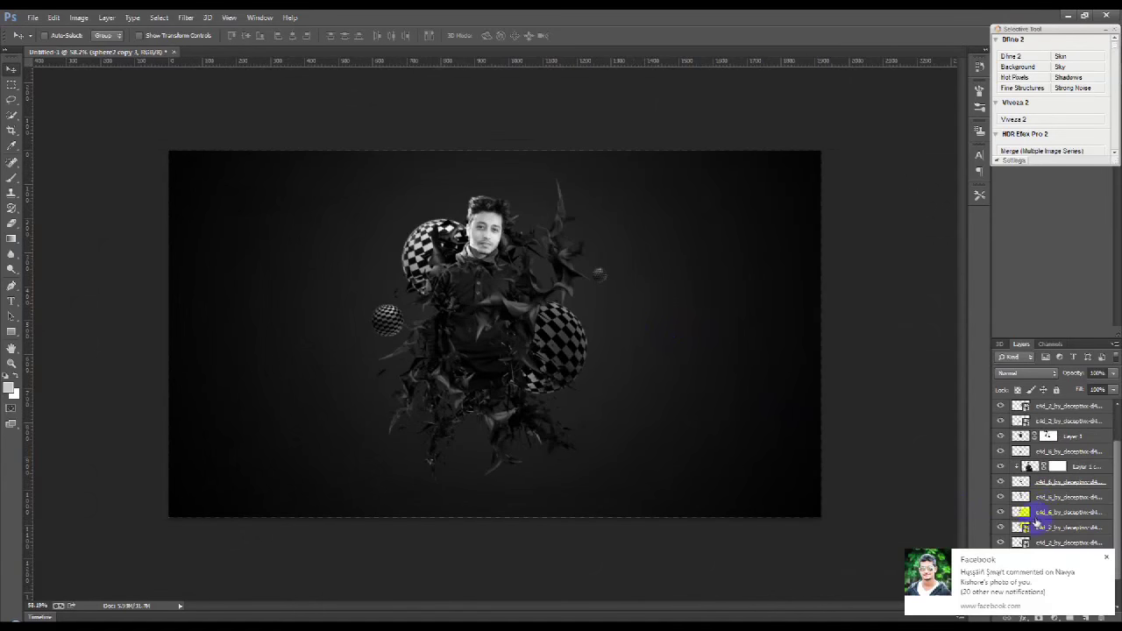
scroll(1041, 496, down, 2)
Duplicate the small left sphere into a big sphere at lower right.
click(1056, 527)
drag(879, 498, 819, 506)
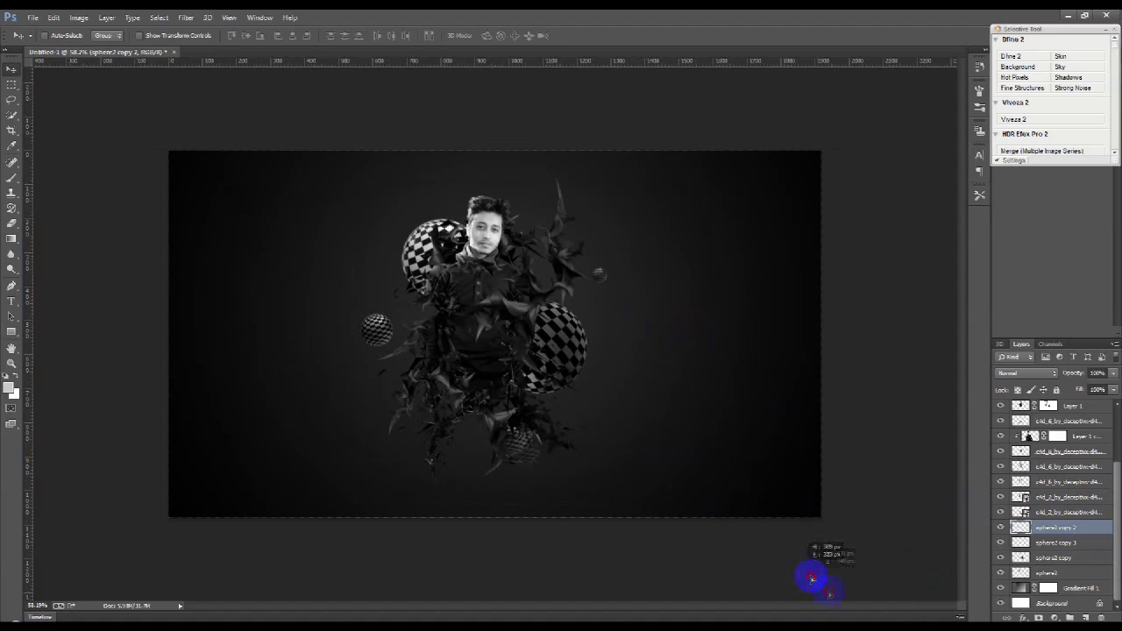
key(ctrl+j)
key(ctrl+t)
mouse_move(570, 466)
mouse_down()
mouse_move(688, 362)
mouse_move(675, 448)
mouse_move(777, 424)
mouse_up()
key(Return)
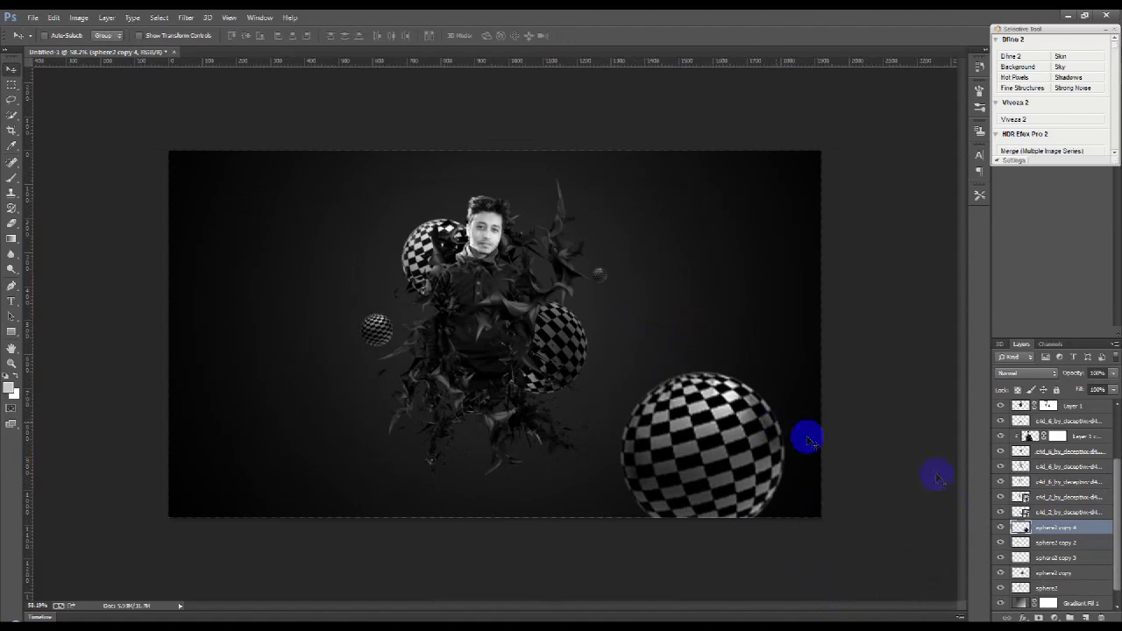
Move the big sphere to the top of the stack and refine its size and position.
mouse_move(1051, 528)
mouse_down()
mouse_move(1039, 386)
mouse_move(1035, 403)
mouse_up()
key(ctrl+t)
drag(783, 375, 814, 328)
mouse_move(765, 410)
mouse_down()
mouse_move(838, 385)
mouse_move(751, 388)
mouse_move(814, 429)
mouse_up()
key(Return)
key(ctrl+t)
mouse_move(847, 345)
mouse_down()
mouse_move(851, 368)
mouse_move(696, 396)
mouse_move(750, 403)
mouse_up()
key(Return)
Apply a Gaussian Blur to the large lower-right sphere.
click(186, 18)
mouse_move(191, 153)
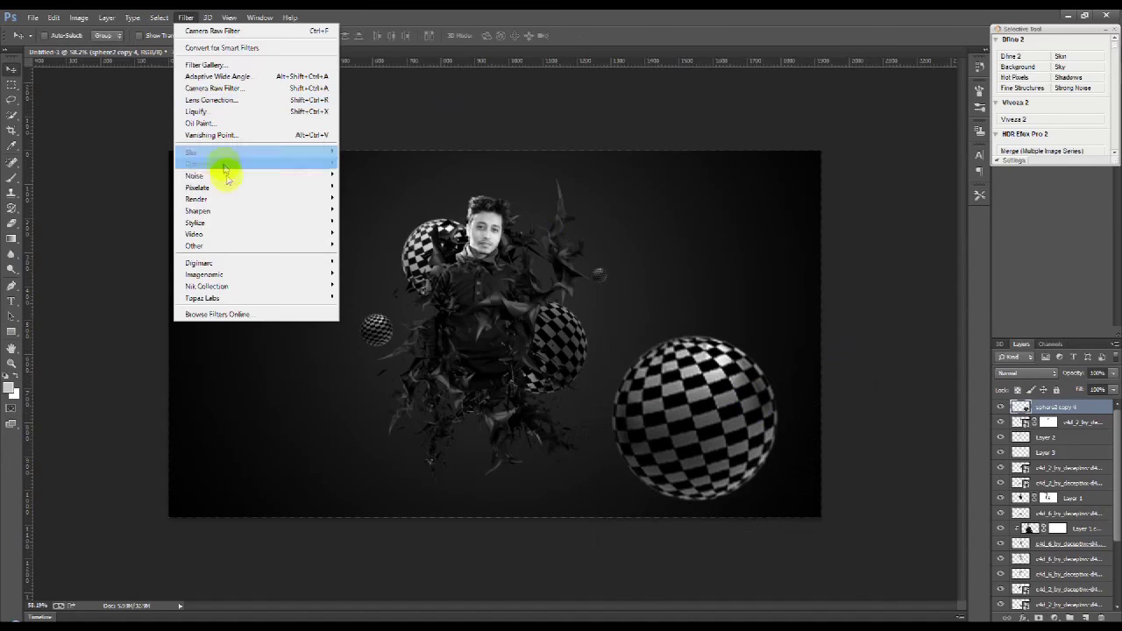
click(359, 240)
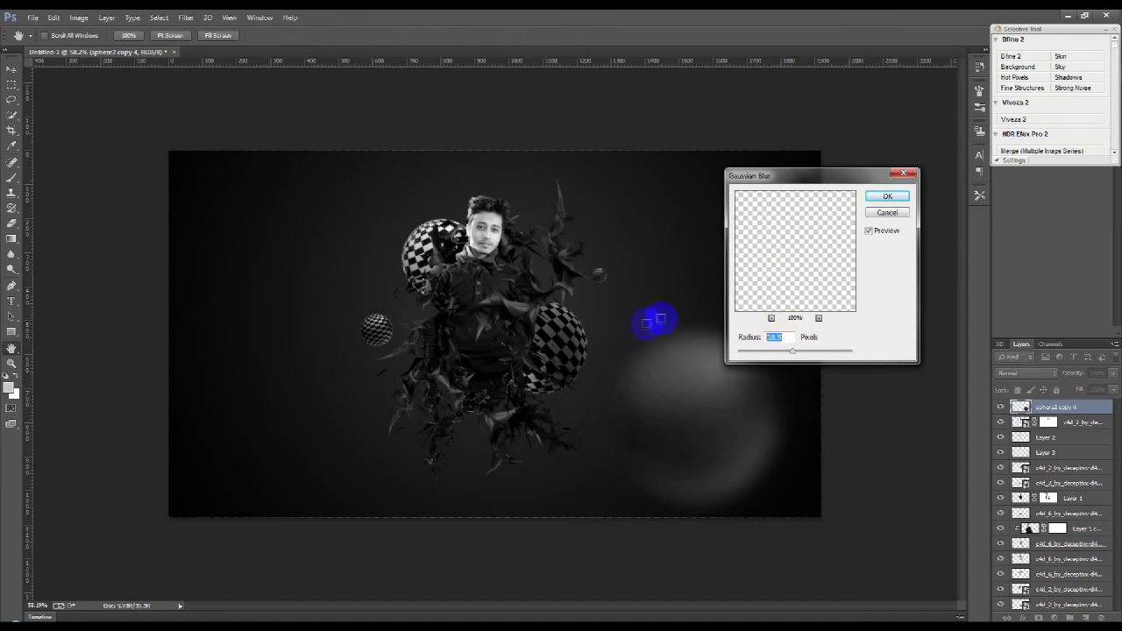
click(777, 354)
click(887, 196)
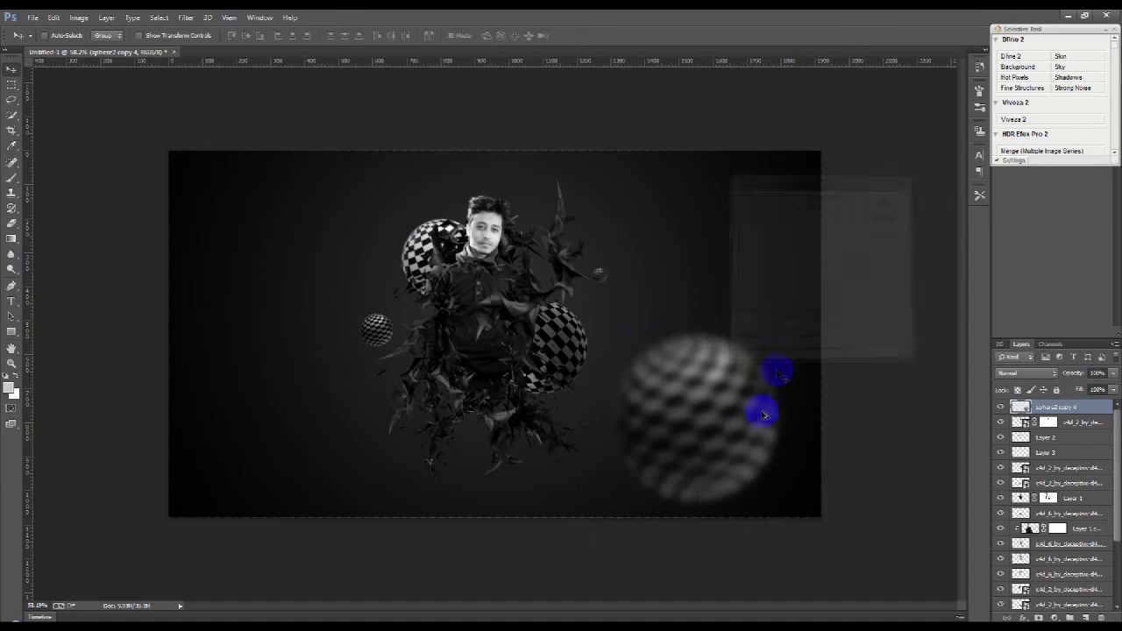
Duplicate the blurred sphere into a small sphere above-left of the man's head.
drag(776, 371, 376, 355)
key(ctrl+t)
drag(342, 261, 430, 170)
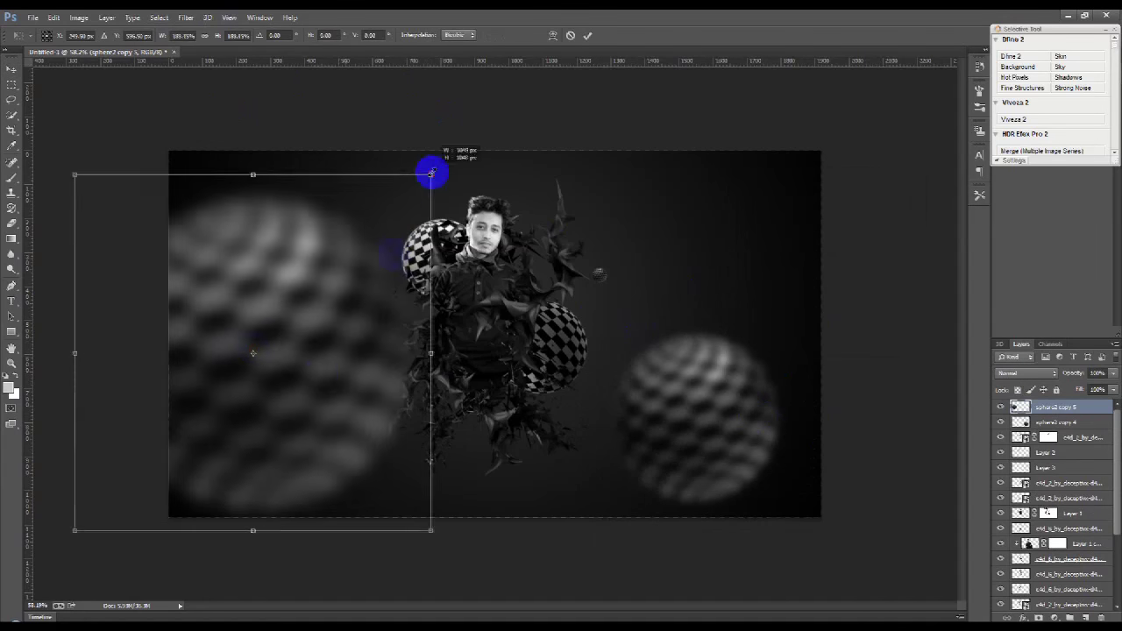
drag(368, 376, 169, 326)
mouse_move(285, 132)
mouse_down()
mouse_move(175, 250)
mouse_move(395, 263)
mouse_move(351, 264)
mouse_move(419, 205)
mouse_move(305, 520)
mouse_up()
key(Return)
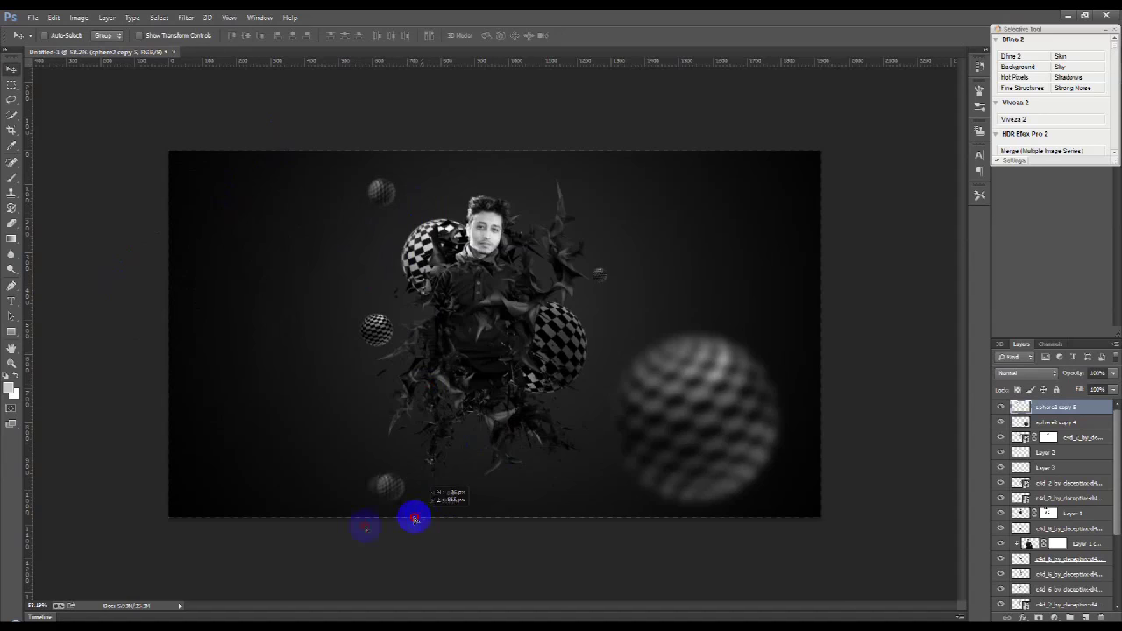
Add a greatly enlarged sphere copy at bottom left, rotated about 35°.
key(ctrl+t)
drag(296, 480, 330, 408)
mouse_move(380, 441)
mouse_down()
mouse_move(325, 500)
mouse_move(360, 550)
mouse_move(316, 489)
mouse_move(446, 458)
mouse_up()
key(Return)
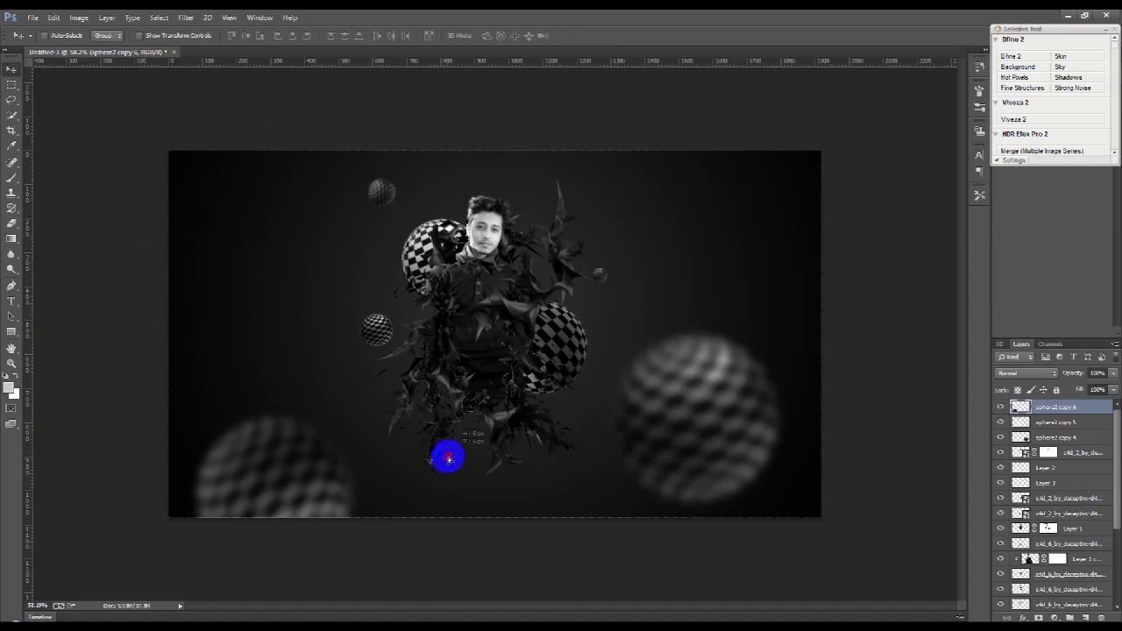
drag(448, 456, 451, 445)
Push the right and bottom-left blurred spheres further toward the edges.
click(1049, 433)
mouse_move(854, 464)
mouse_down()
mouse_move(921, 399)
mouse_move(902, 400)
mouse_up()
click(1054, 406)
mouse_move(419, 463)
mouse_down()
mouse_move(338, 416)
mouse_move(375, 406)
mouse_up()
key(ctrl+plus)
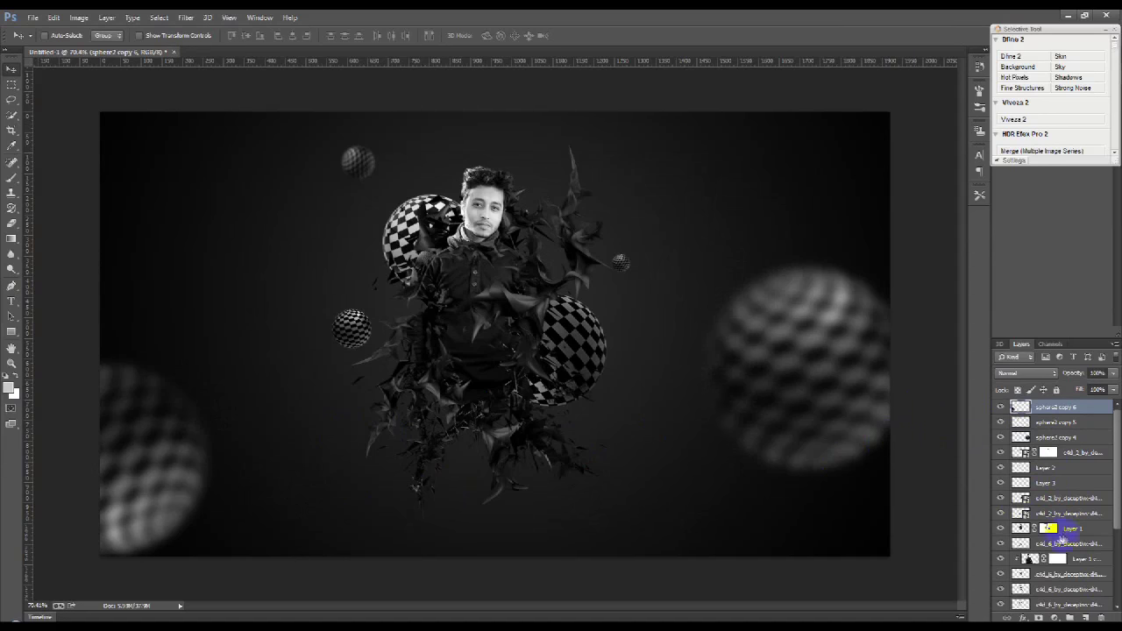
scroll(1045, 501, down, 5)
Apply a Gaussian Blur to the original sphere2 layer instead of a Box Blur.
click(1051, 574)
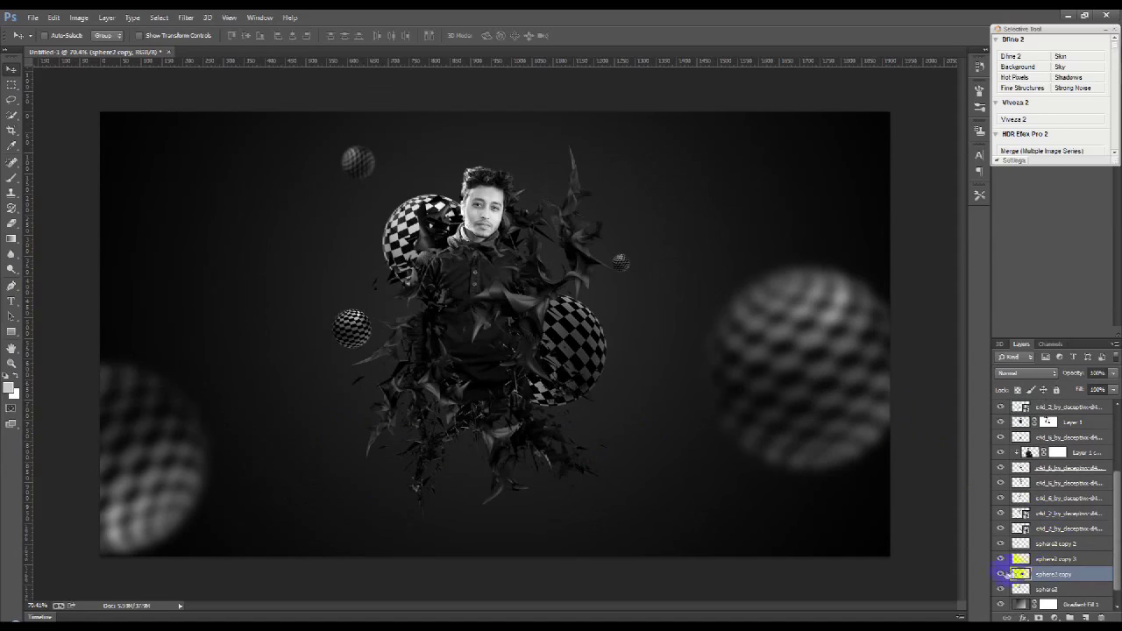
scroll(1043, 561, down, 1)
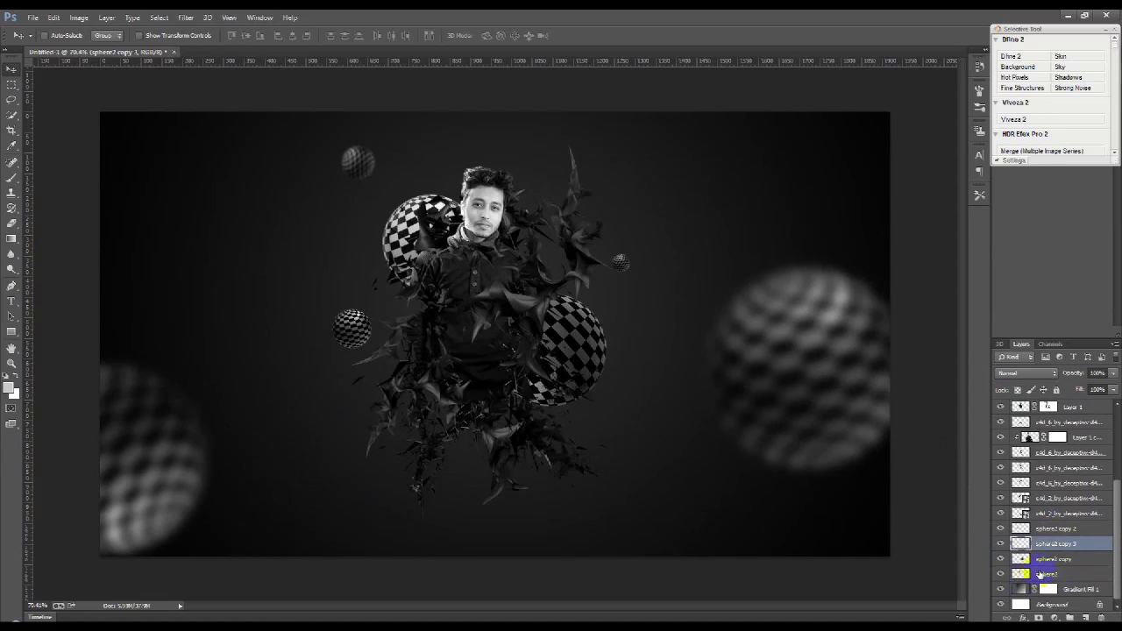
click(1044, 574)
click(185, 18)
mouse_move(254, 152)
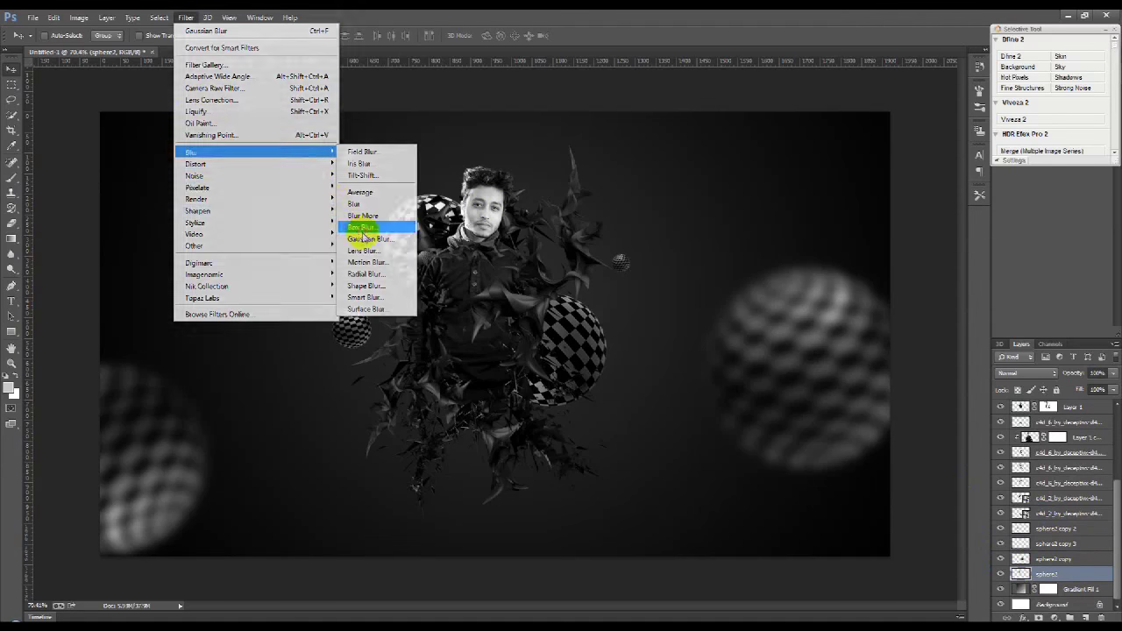
click(363, 228)
click(625, 190)
click(186, 18)
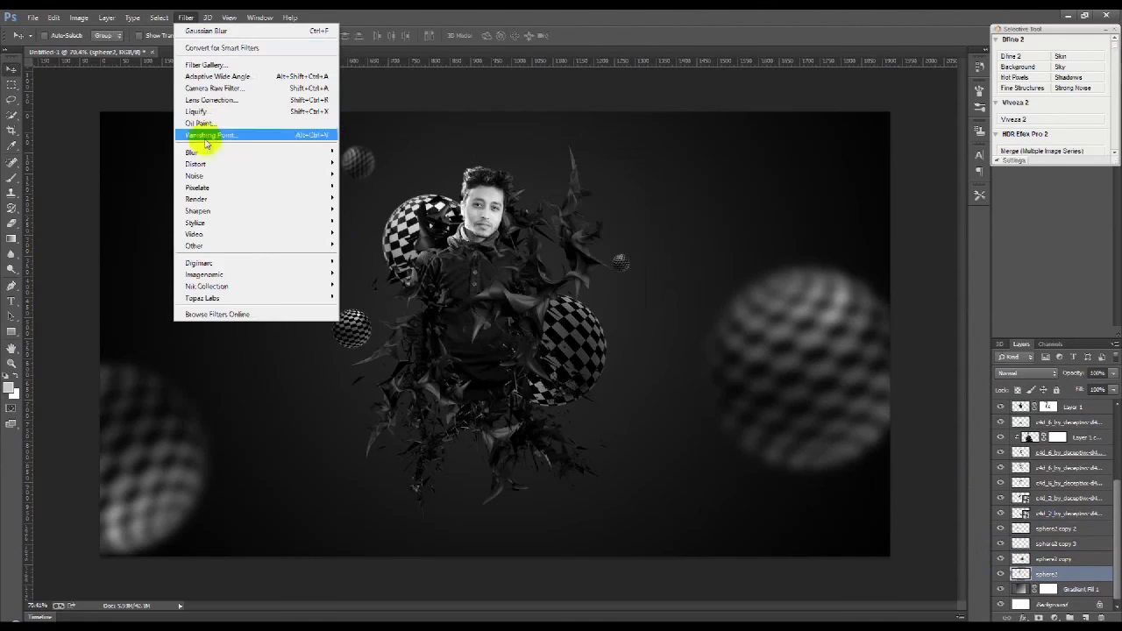
click(368, 239)
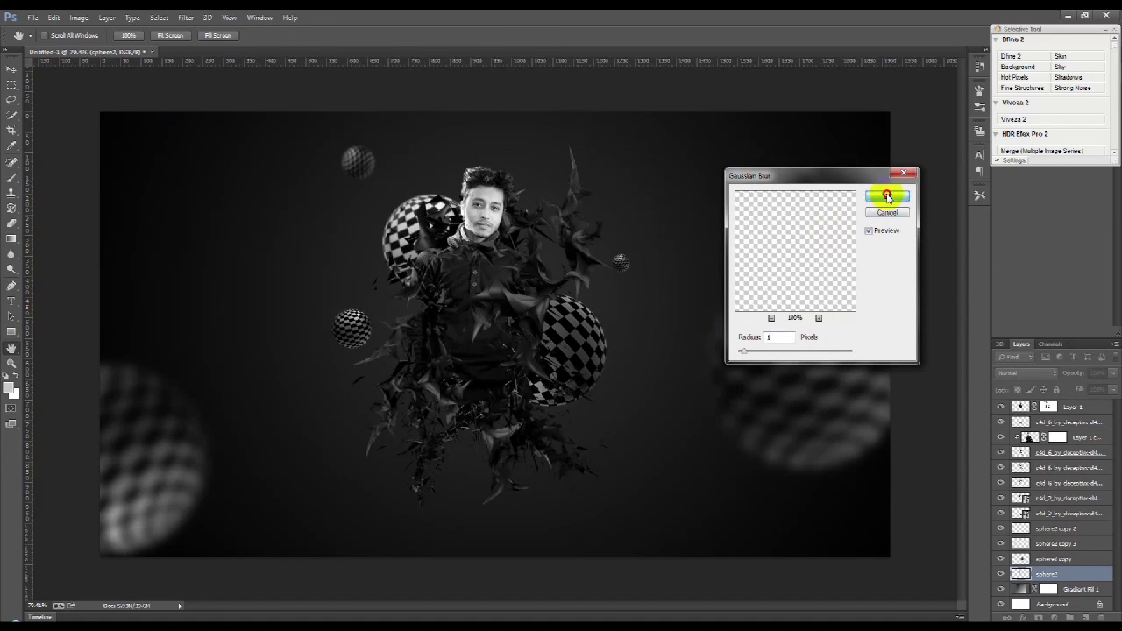
click(887, 195)
Select the layers from the top layer down to the bottom sphere layer and group them as Group 1.
click(1050, 558)
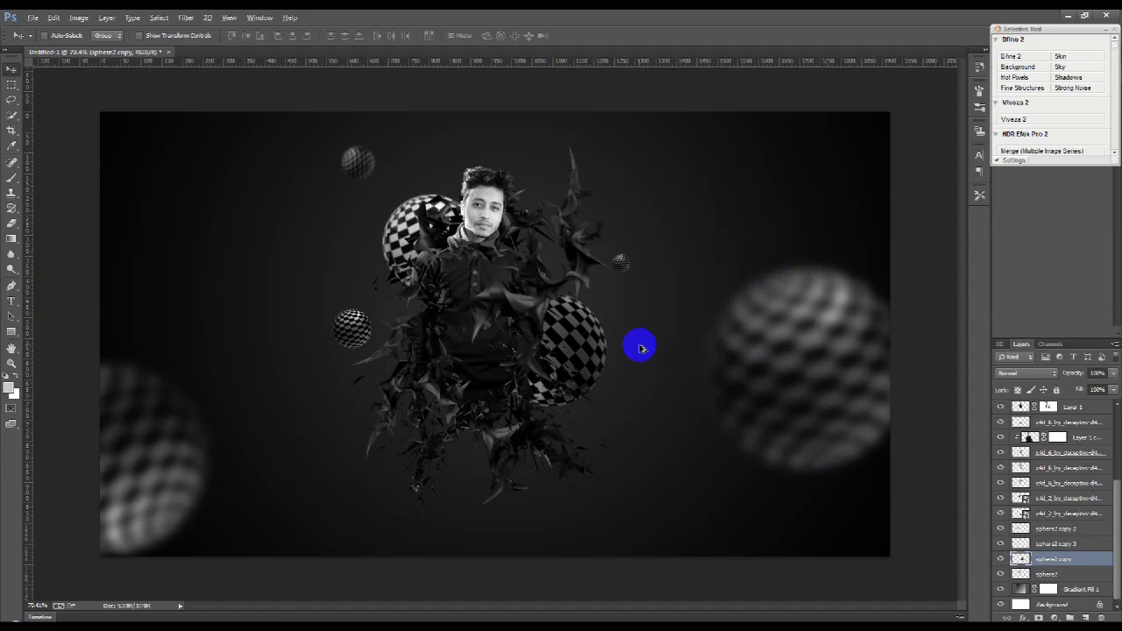
scroll(639, 349, up, 1)
scroll(640, 349, down, 1)
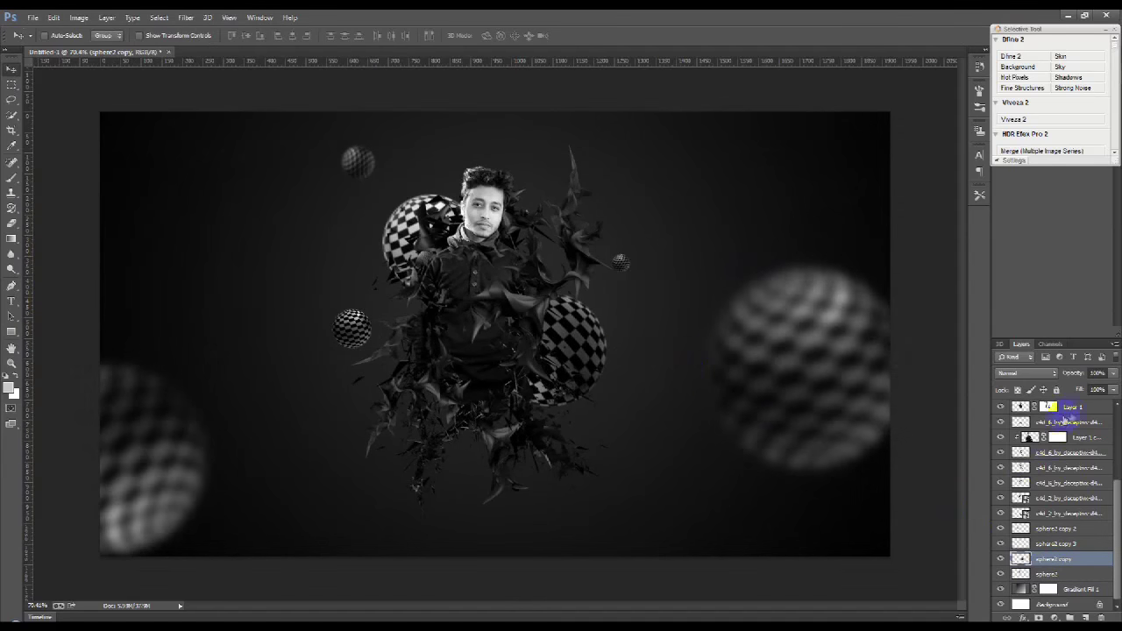
scroll(1068, 427, up, 3)
click(1075, 409)
scroll(1064, 556, down, 2)
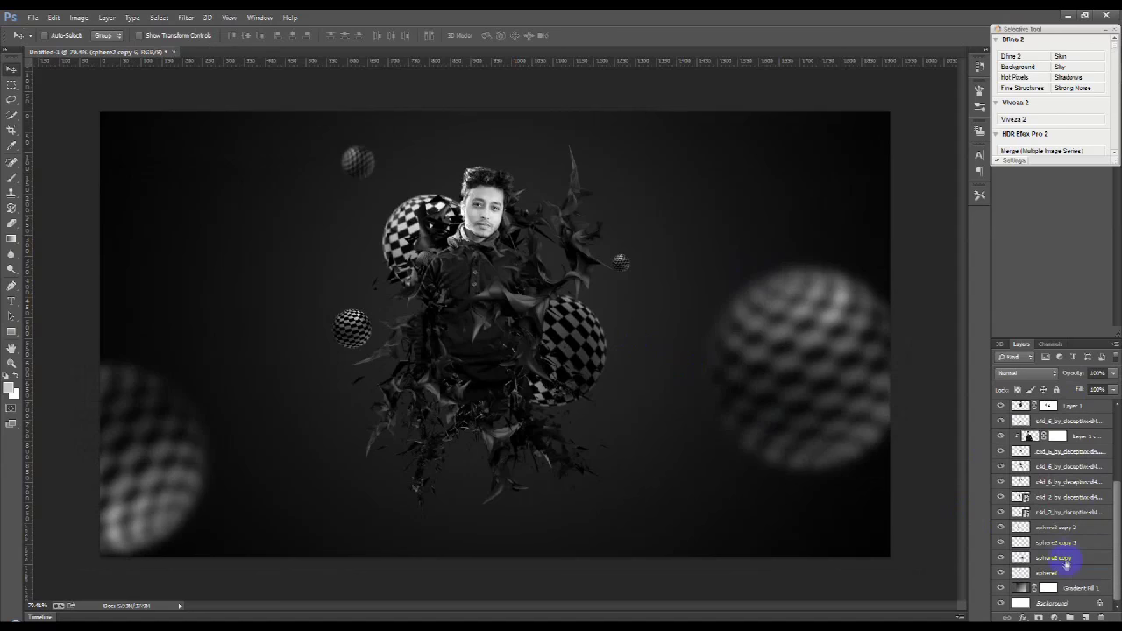
shift+click(1063, 580)
key(ctrl+g)
Add a new layer above the group and stamp the composite onto it with Apply Image.
click(1085, 617)
click(78, 18)
click(133, 191)
click(664, 184)
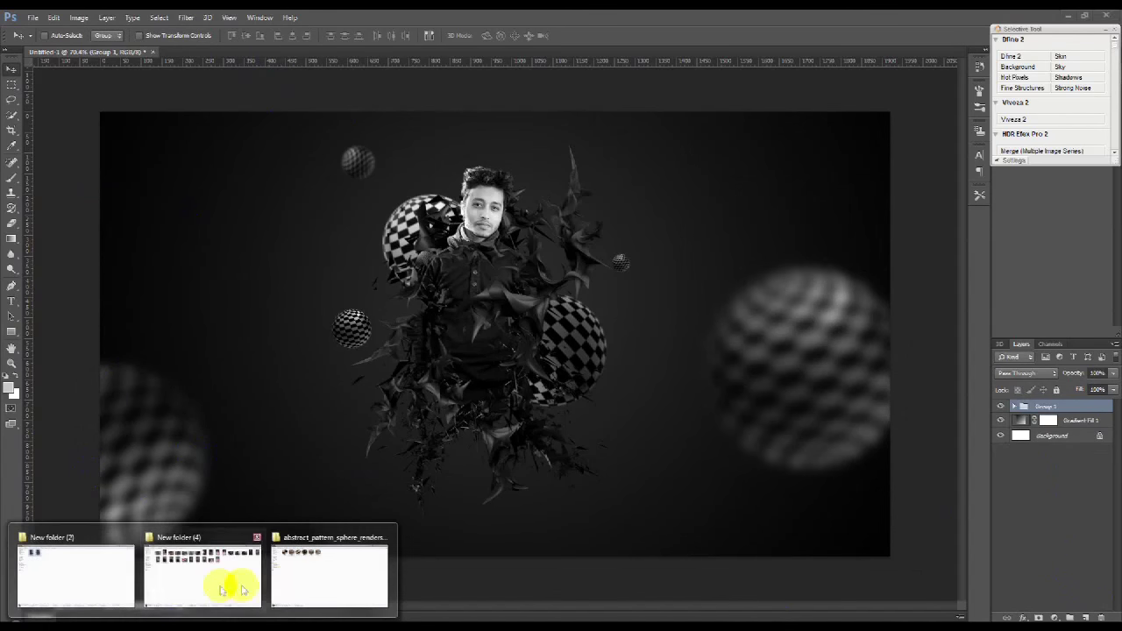
click(220, 586)
Drag the Optical-6-psdbox flare from D:\SOFTWARE\...\Optical-Flares-\JPG Stock into the Photoshop document.
click(46, 227)
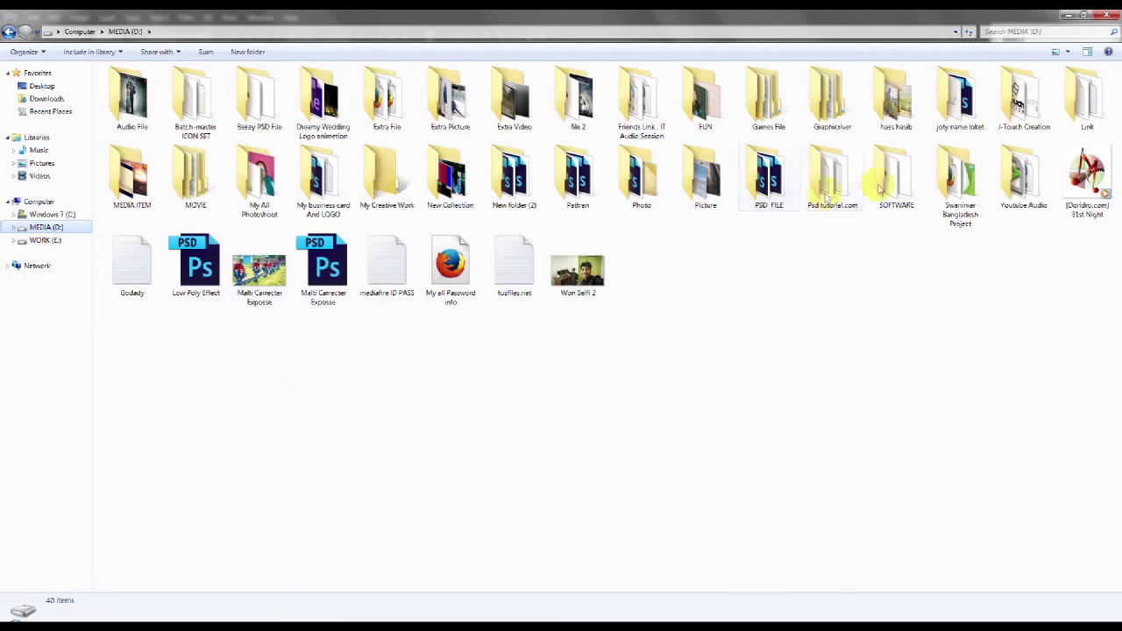
double_click(893, 179)
double_click(1085, 107)
double_click(127, 105)
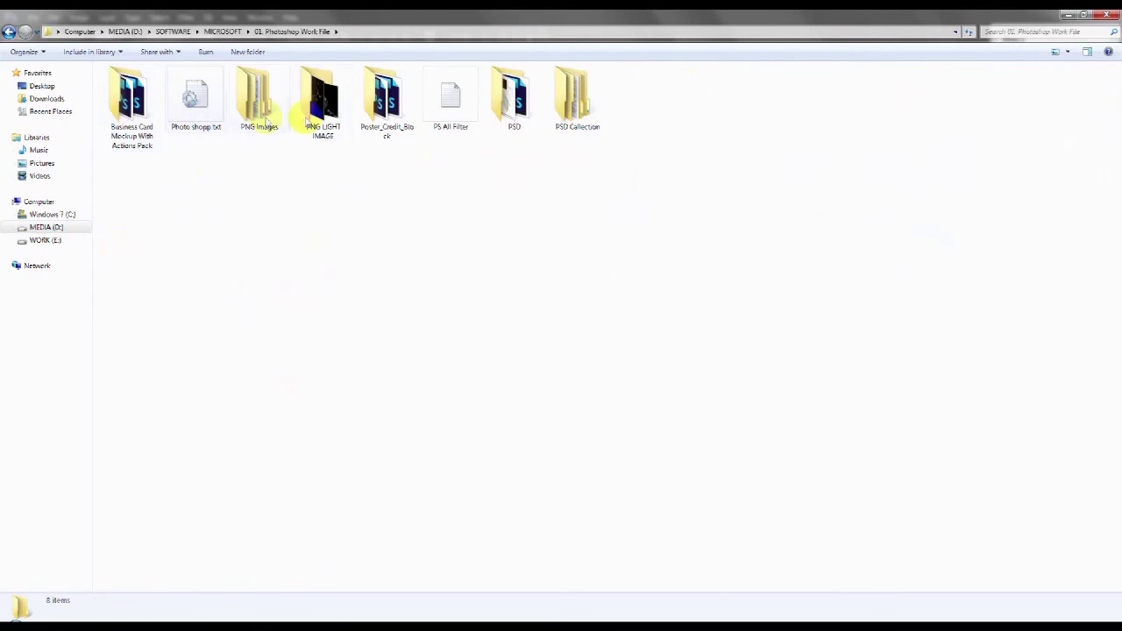
double_click(259, 105)
double_click(896, 101)
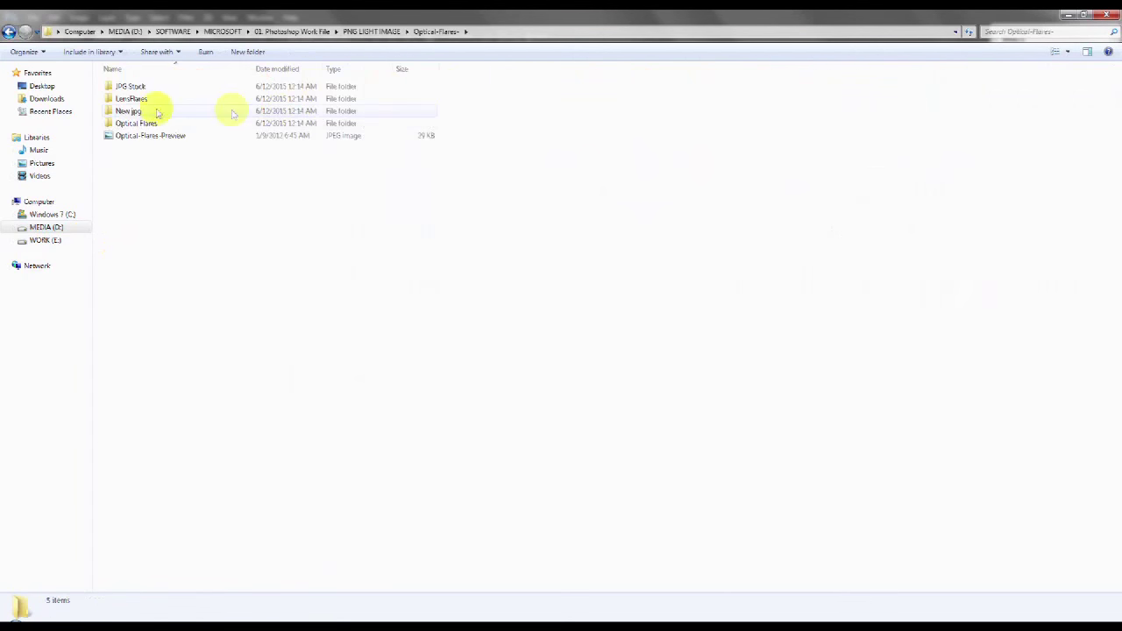
double_click(143, 123)
click(9, 32)
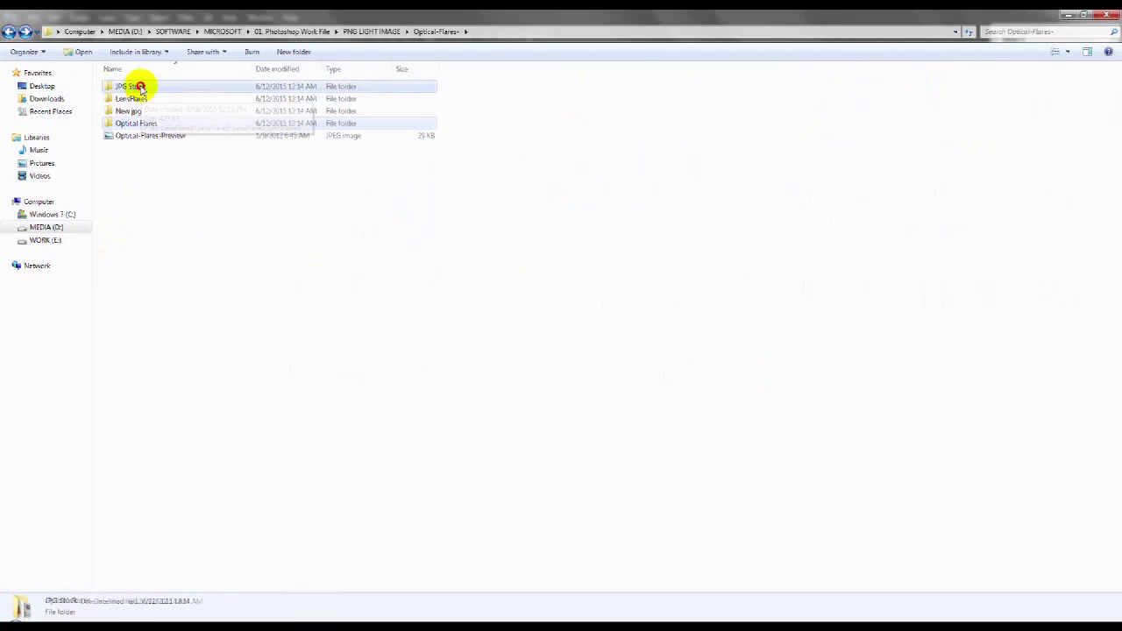
double_click(137, 86)
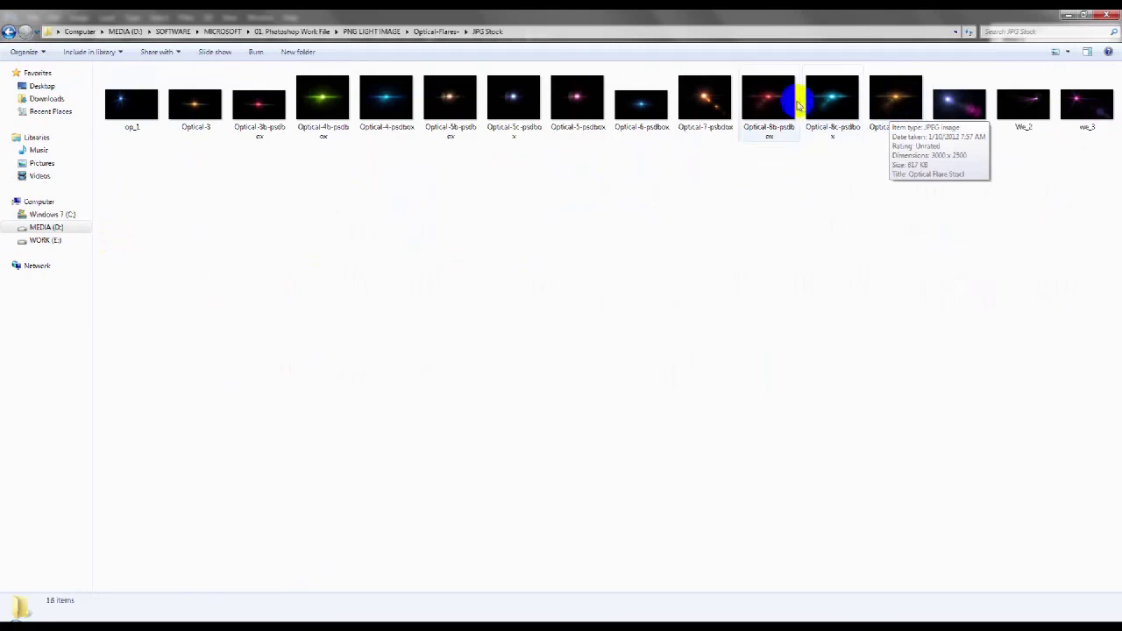
mouse_move(641, 103)
mouse_down()
mouse_move(204, 612)
mouse_move(306, 345)
mouse_up()
Commit the placed flare, set its blend mode to Screen, and move it up and right.
click(581, 35)
click(1020, 374)
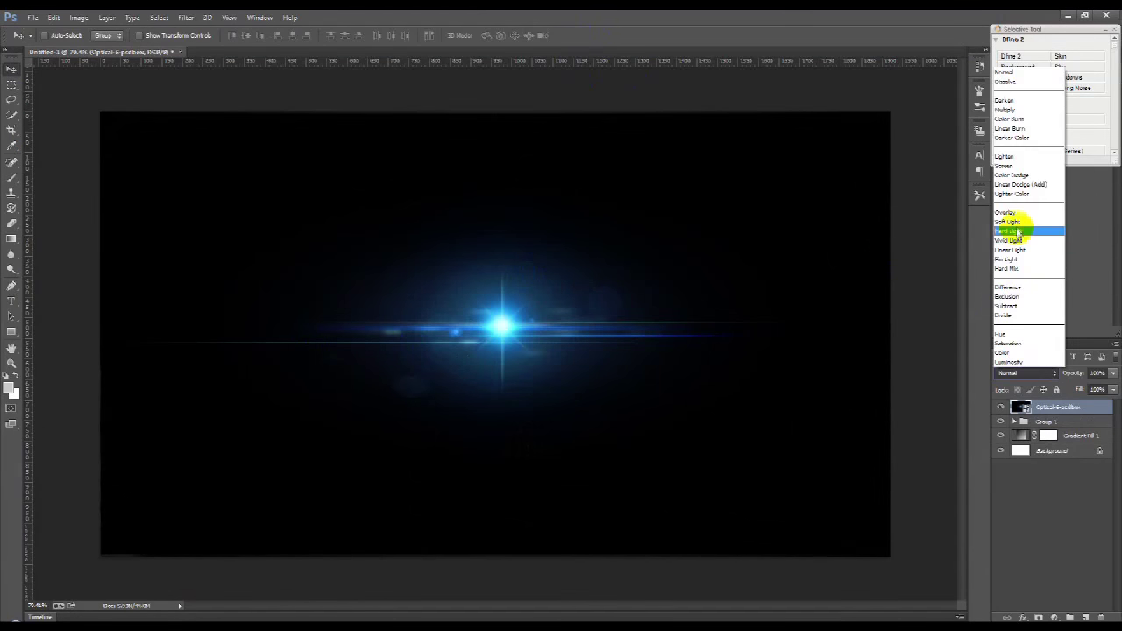
click(1006, 180)
mouse_move(632, 295)
mouse_down()
mouse_move(723, 257)
mouse_move(525, 214)
mouse_up()
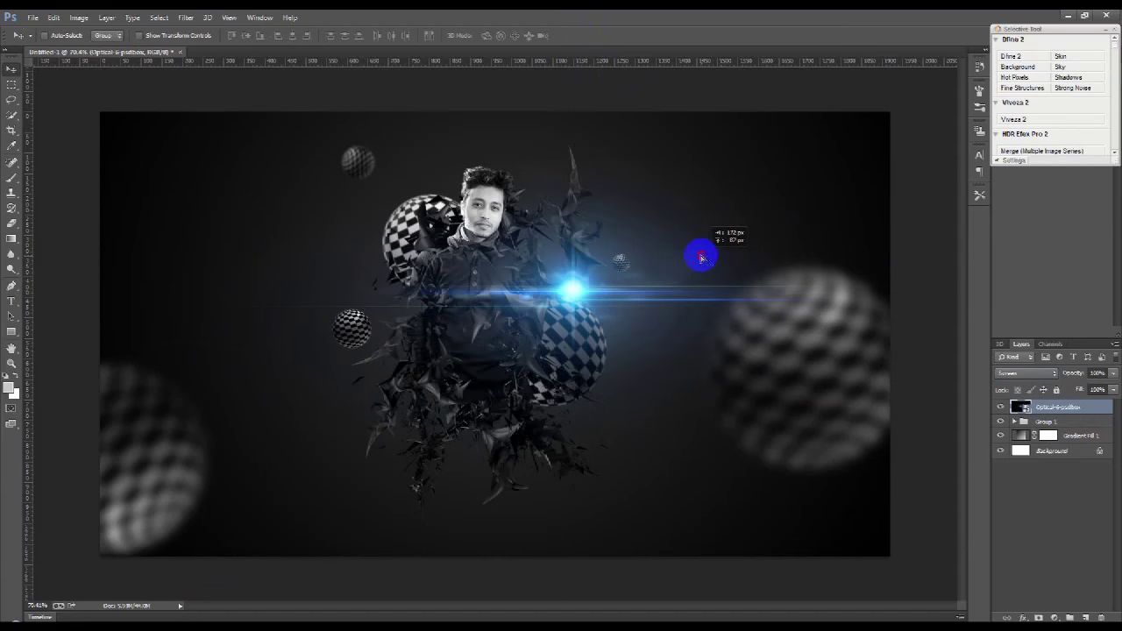
Scale the flare down to about 26% and move its layer into Group 1.
key(ctrl+t)
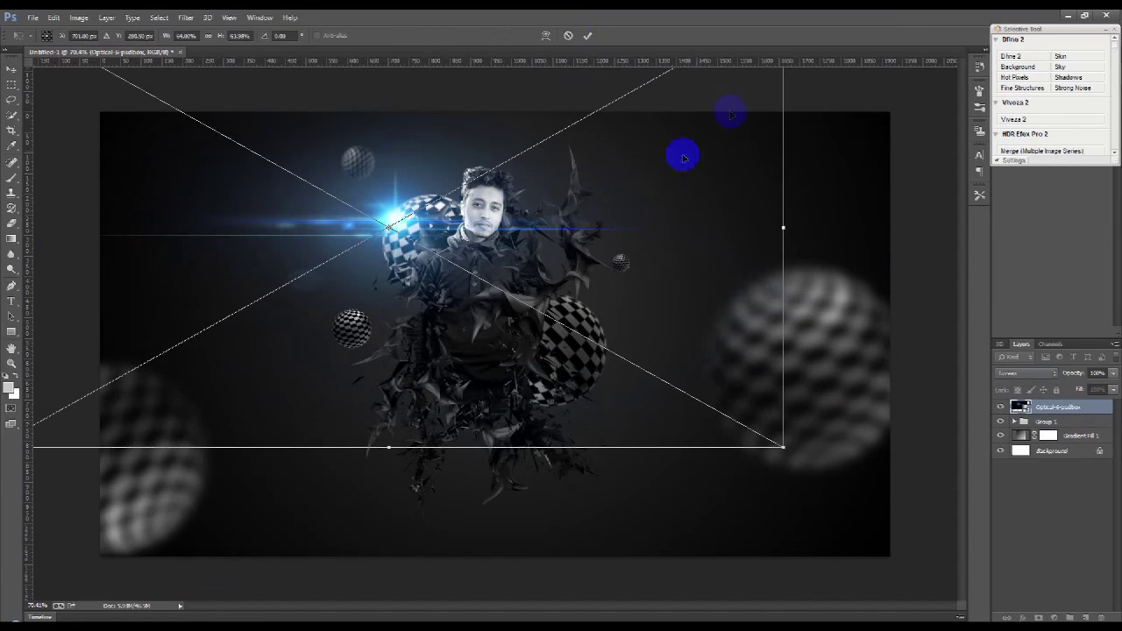
drag(791, 447, 546, 328)
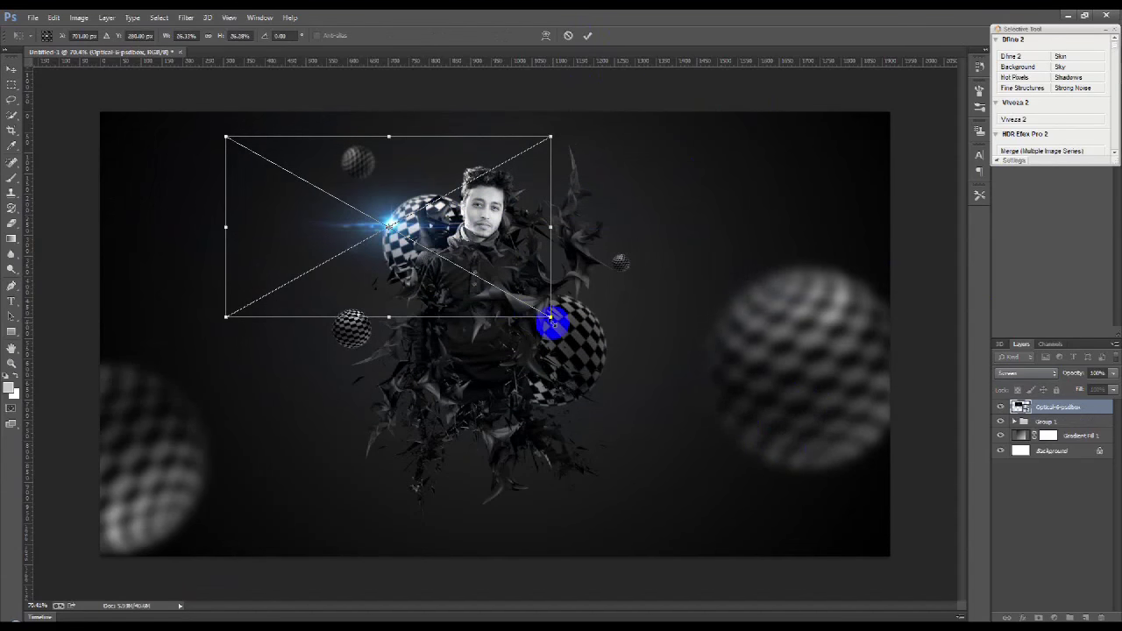
key(Return)
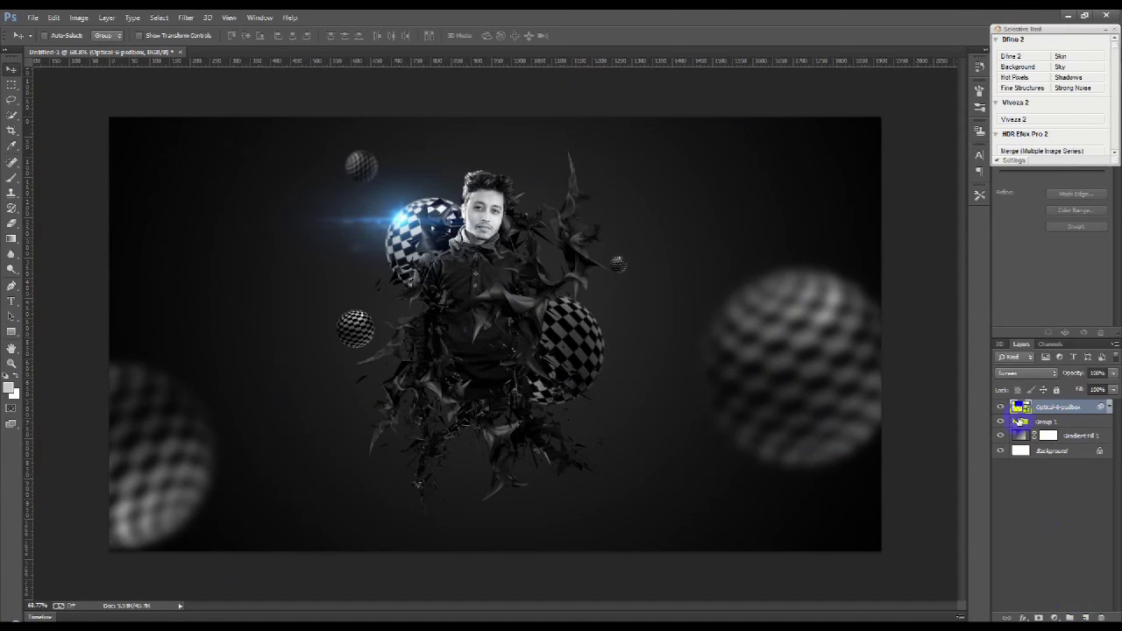
click(1014, 422)
drag(1051, 407, 1052, 424)
click(1014, 407)
Create a new Layer 4 and stamp the merged composite onto it with Apply Image.
click(1084, 618)
click(78, 18)
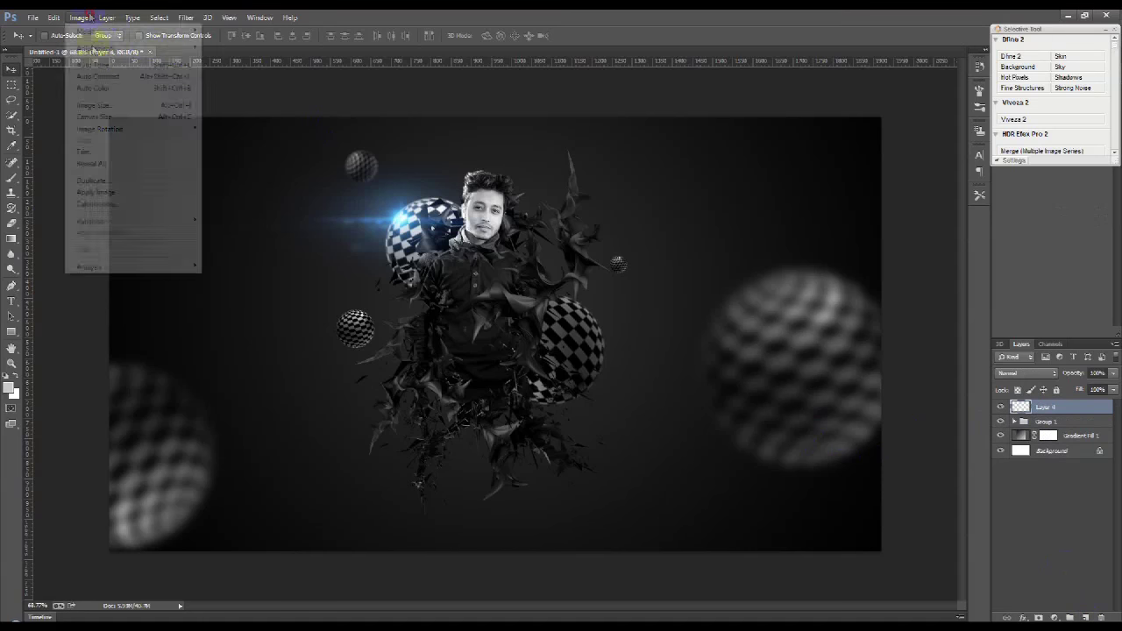
click(155, 184)
click(666, 190)
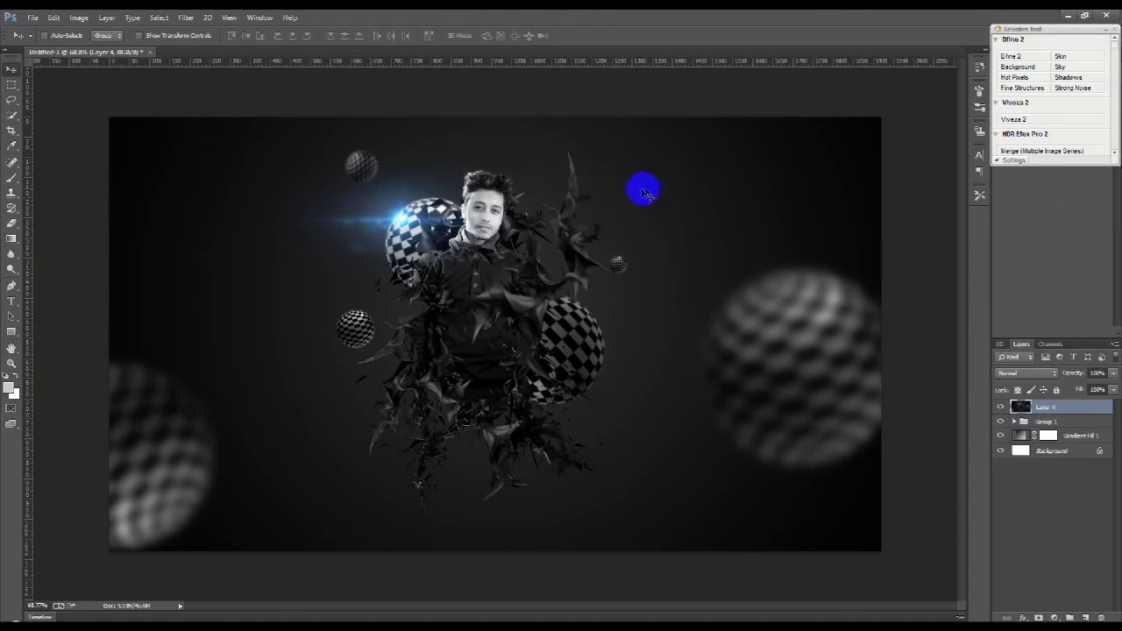
Add a Tilt-Shift blur with its sharp band placed diagonally across the man's face.
click(186, 18)
mouse_move(255, 153)
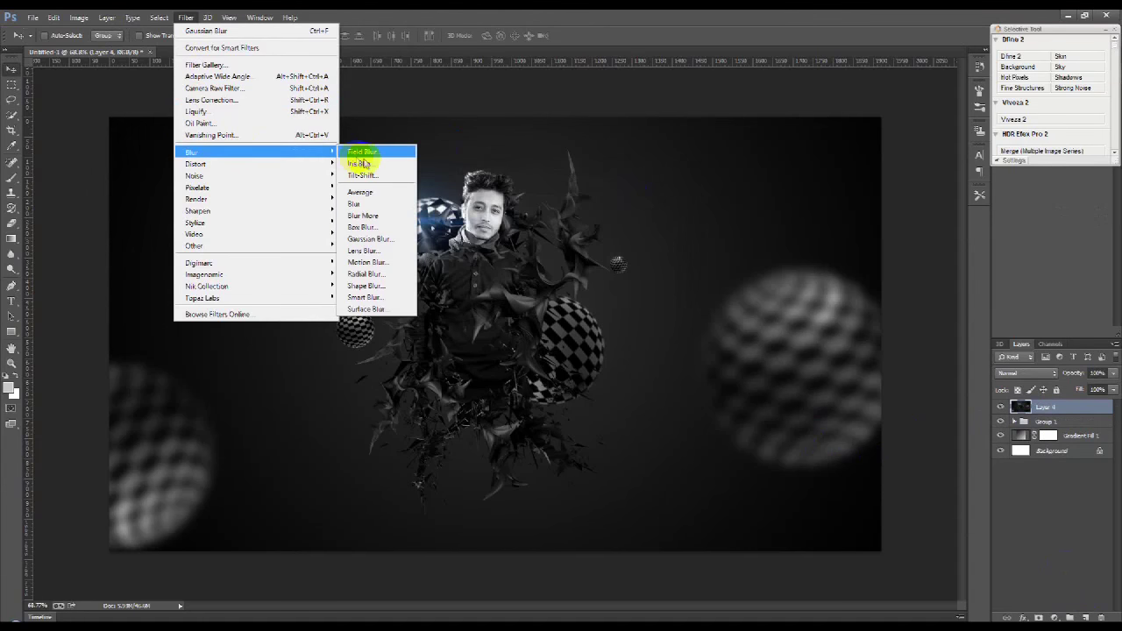
click(377, 178)
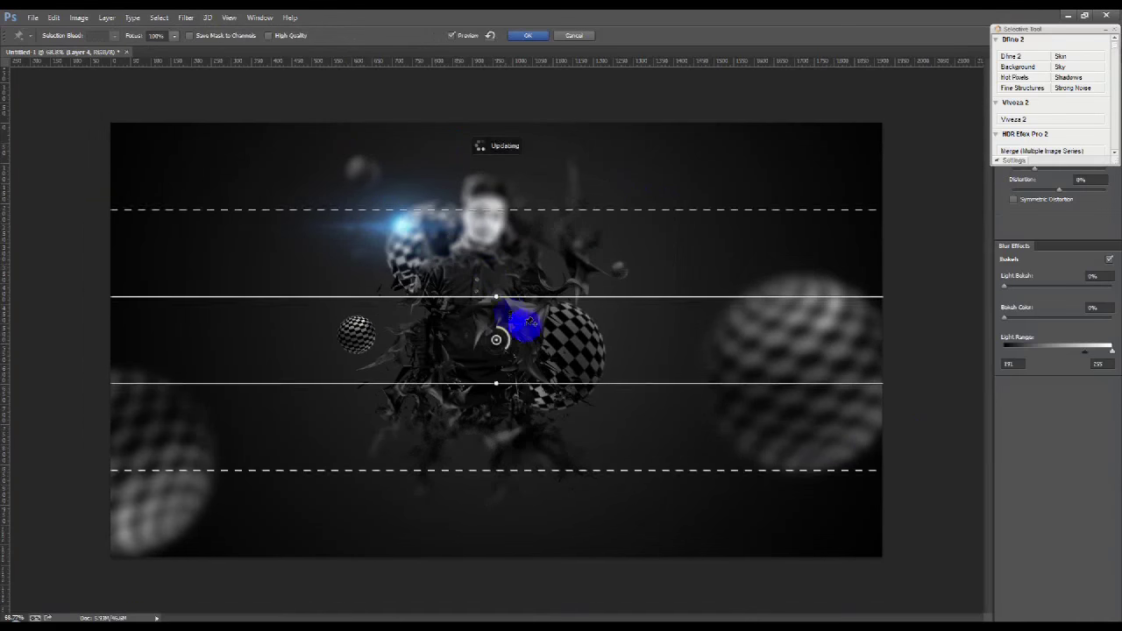
drag(531, 325, 526, 225)
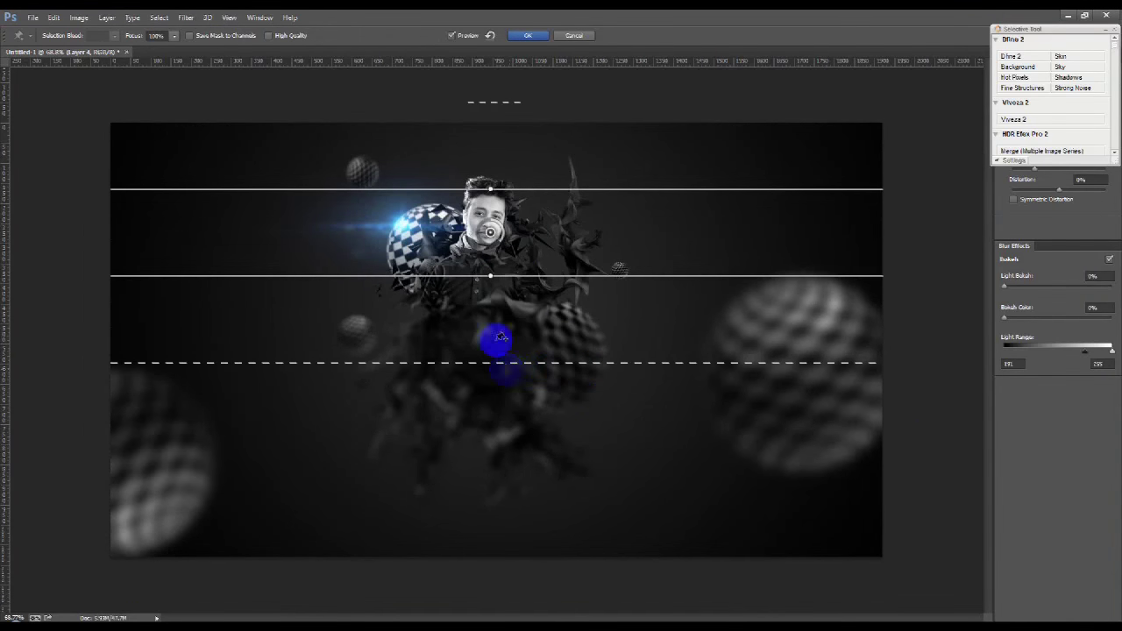
drag(485, 183, 451, 156)
drag(564, 340, 653, 470)
drag(488, 138, 552, 250)
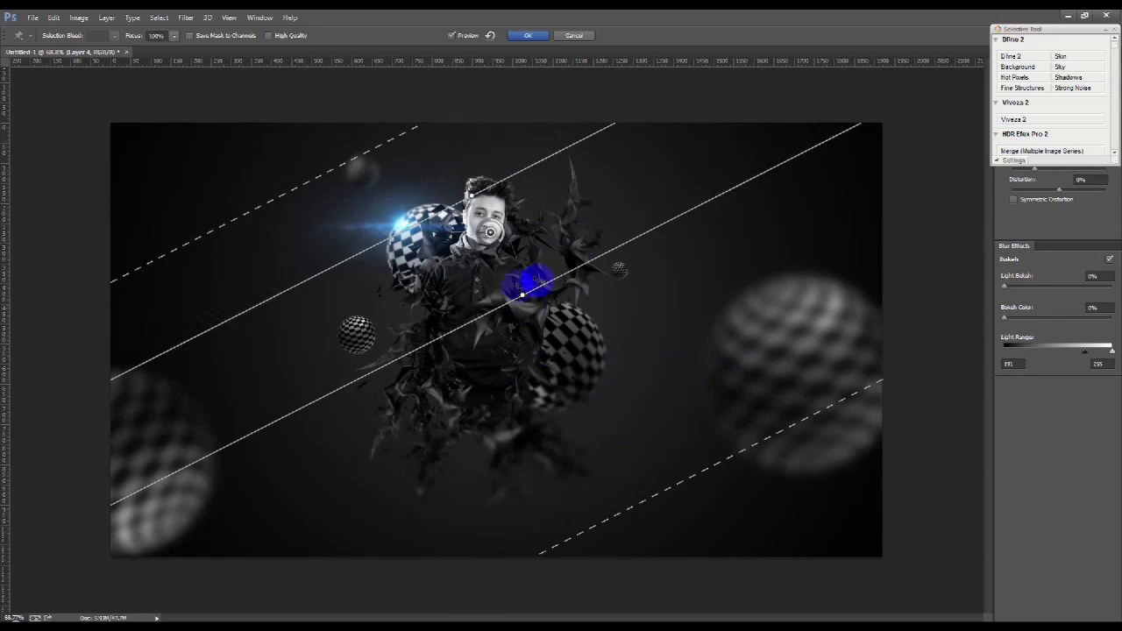
drag(522, 295, 465, 318)
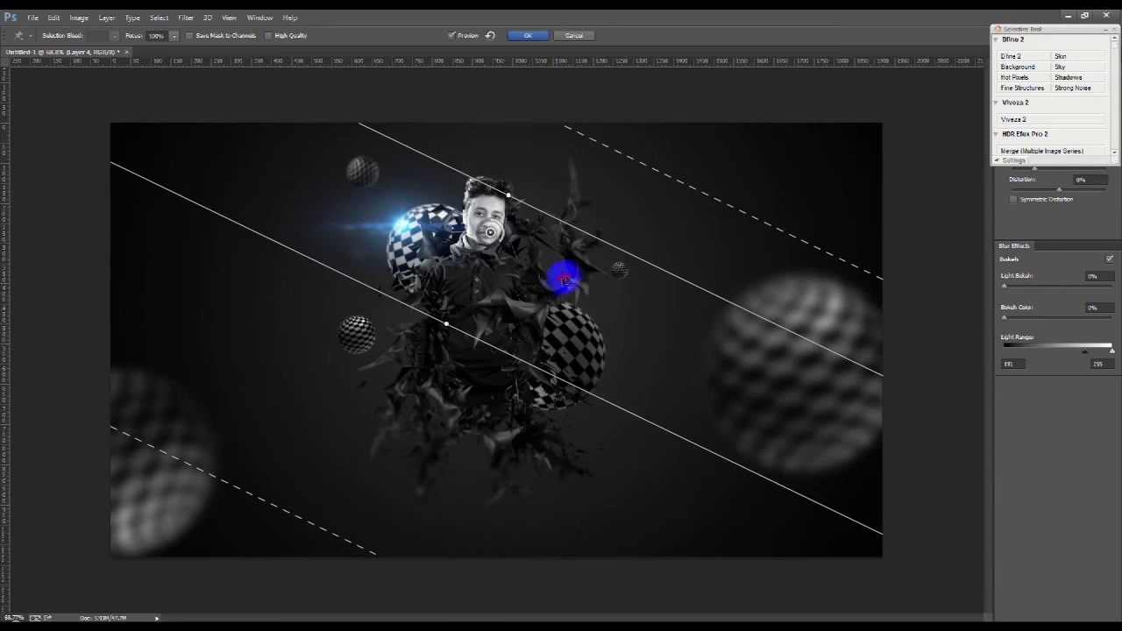
Refine the tilt-shift transitions, apply a Blur of 13, then reveal Color Efex Pro 4.
drag(465, 317, 478, 325)
drag(348, 524, 255, 589)
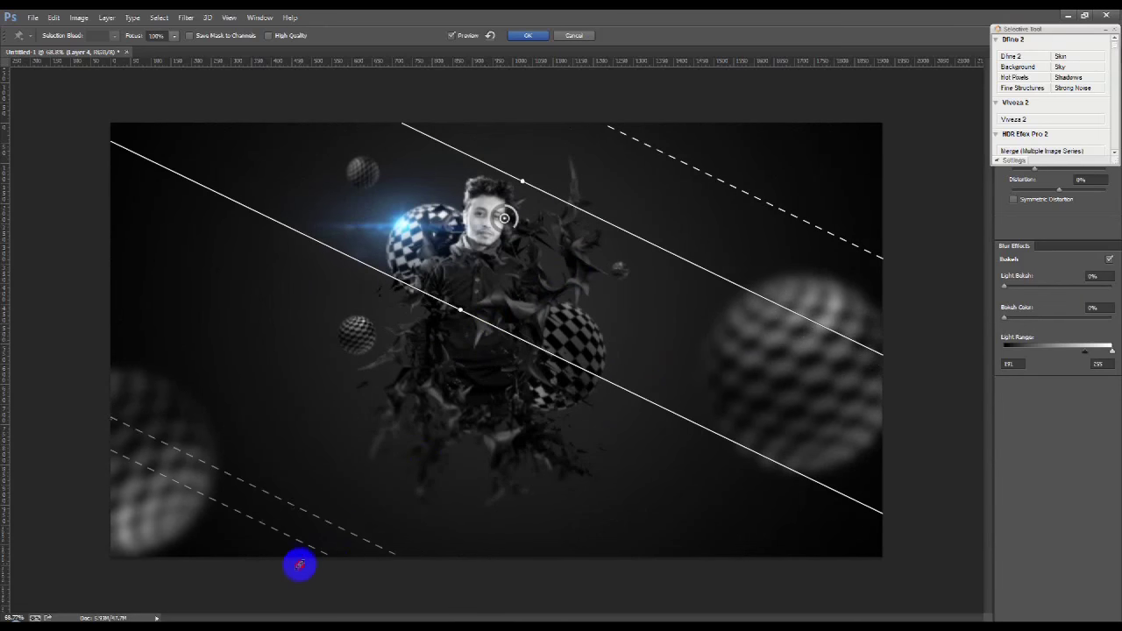
mouse_move(477, 380)
mouse_down()
mouse_move(466, 388)
mouse_move(519, 370)
mouse_up()
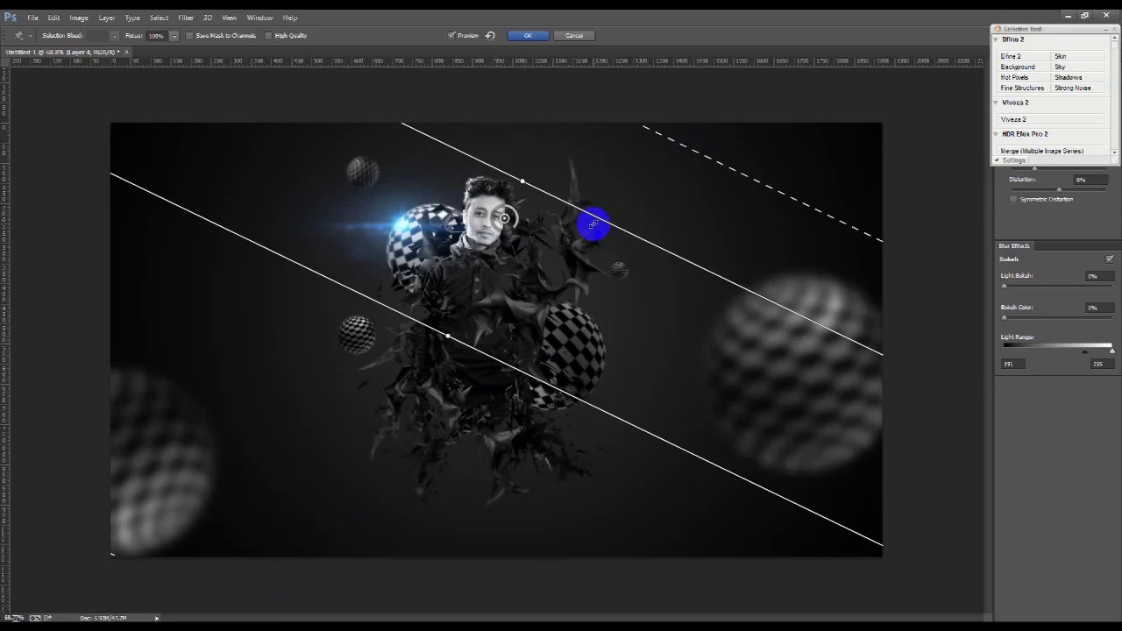
drag(595, 225, 599, 234)
drag(502, 219, 485, 218)
click(501, 224)
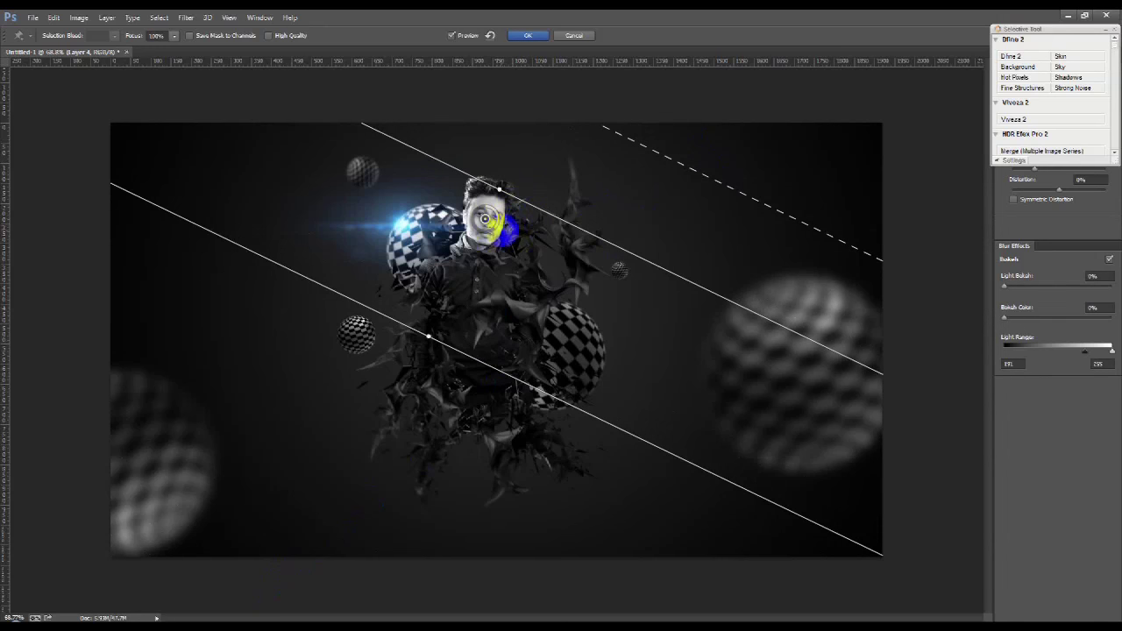
drag(496, 230, 501, 226)
click(535, 35)
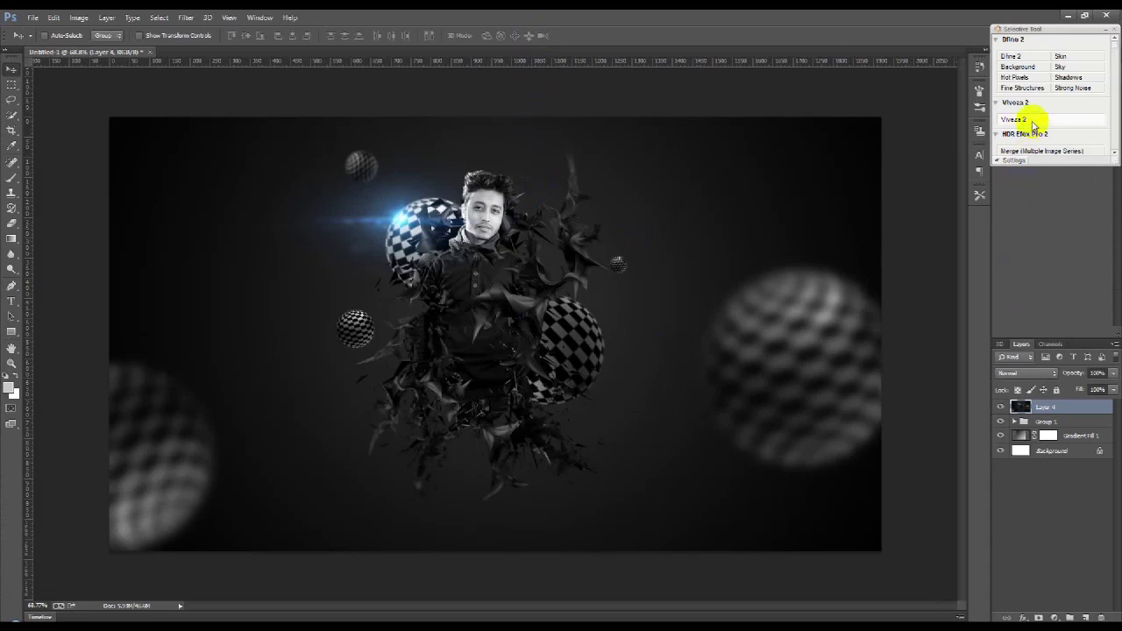
click(996, 103)
click(996, 125)
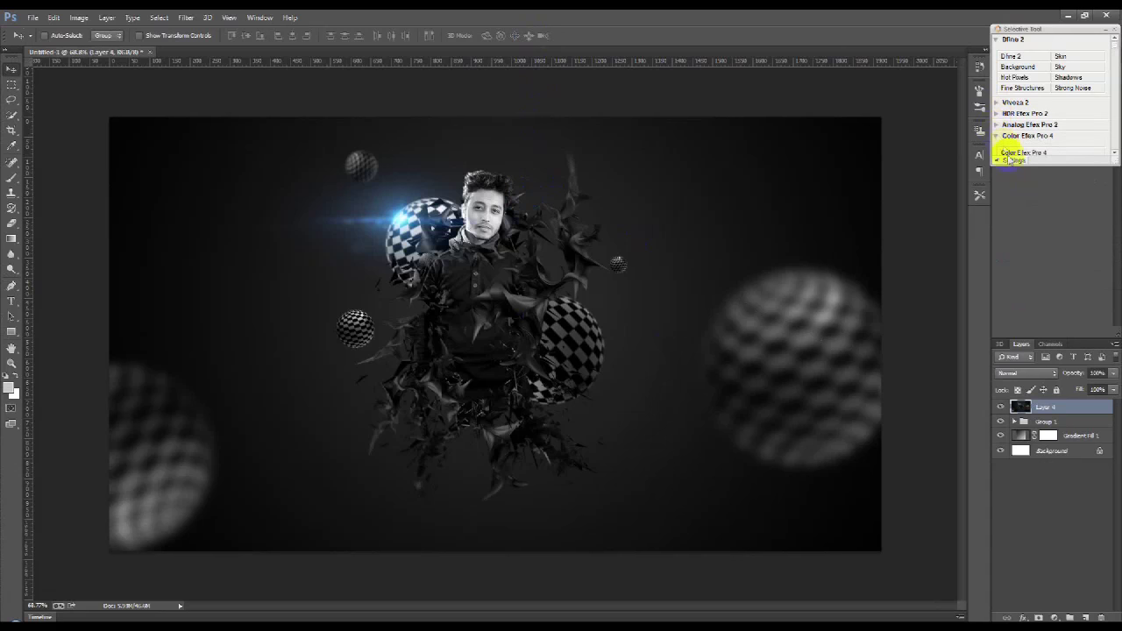
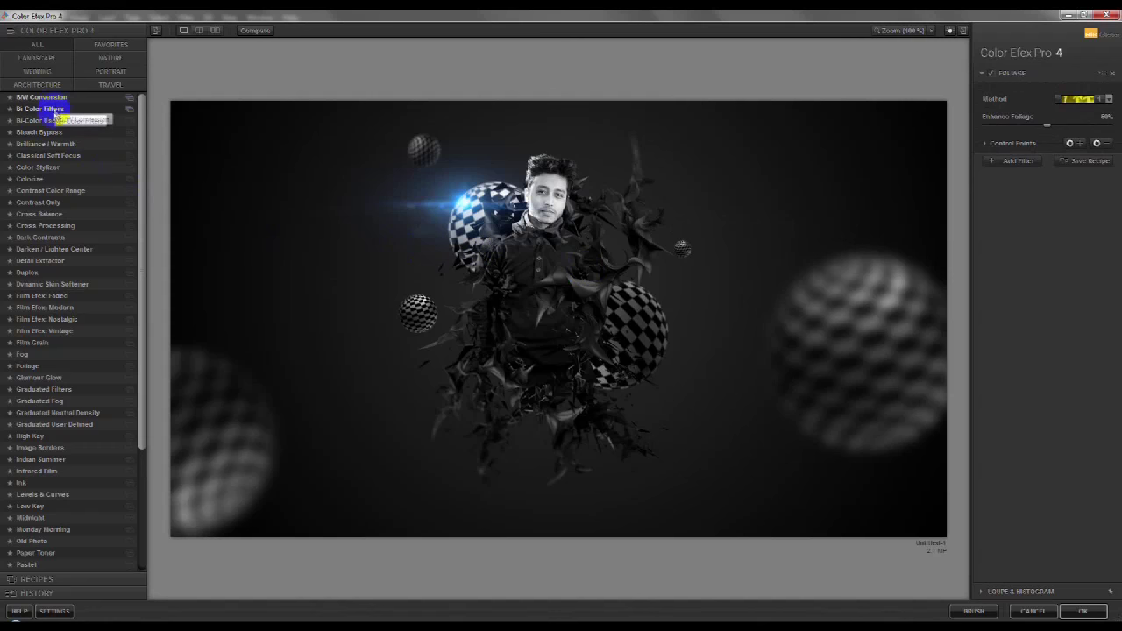
Preview a B/W Conversion with filter colour 278°, brightness 15% and contrast 33%.
click(41, 97)
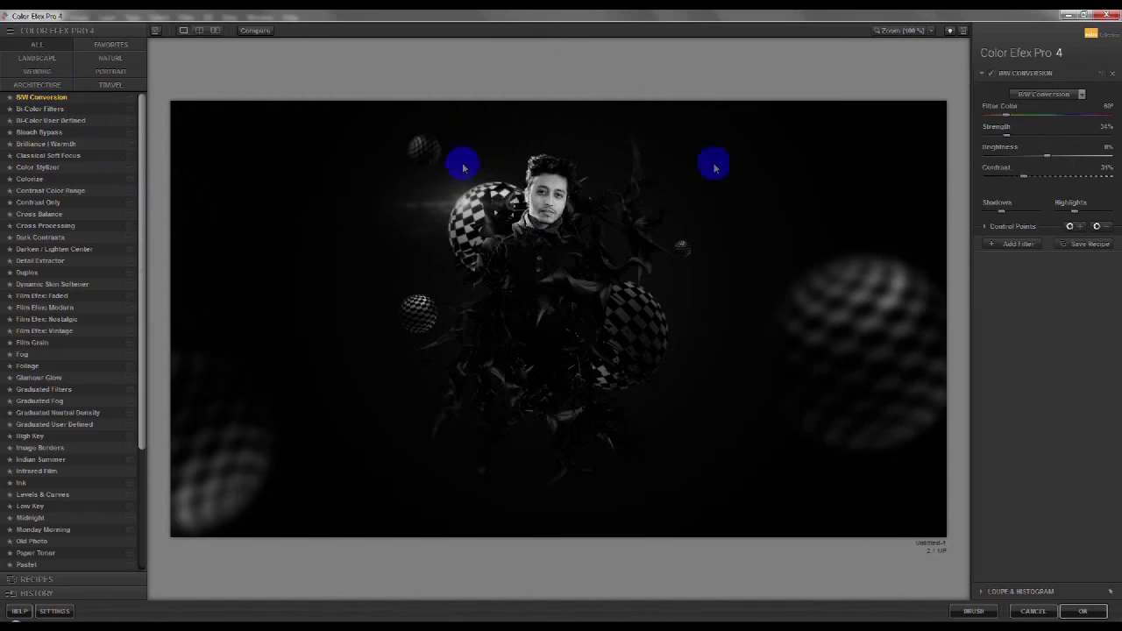
drag(1087, 117, 1083, 121)
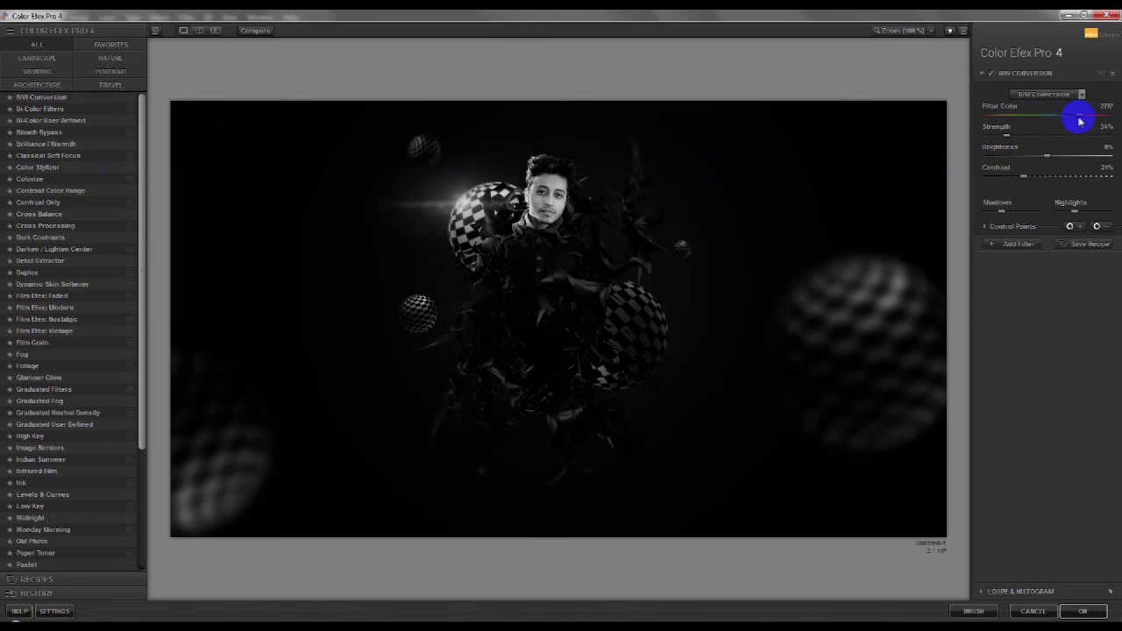
drag(1047, 156, 1065, 162)
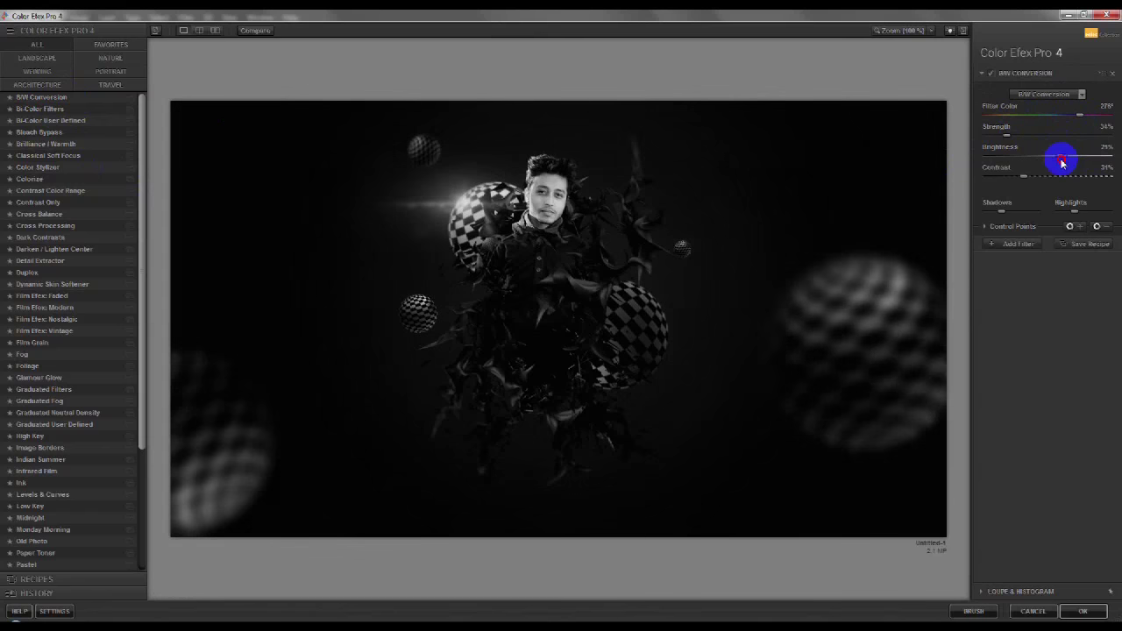
mouse_move(1023, 176)
mouse_down()
mouse_move(1042, 179)
mouse_move(1027, 177)
mouse_up()
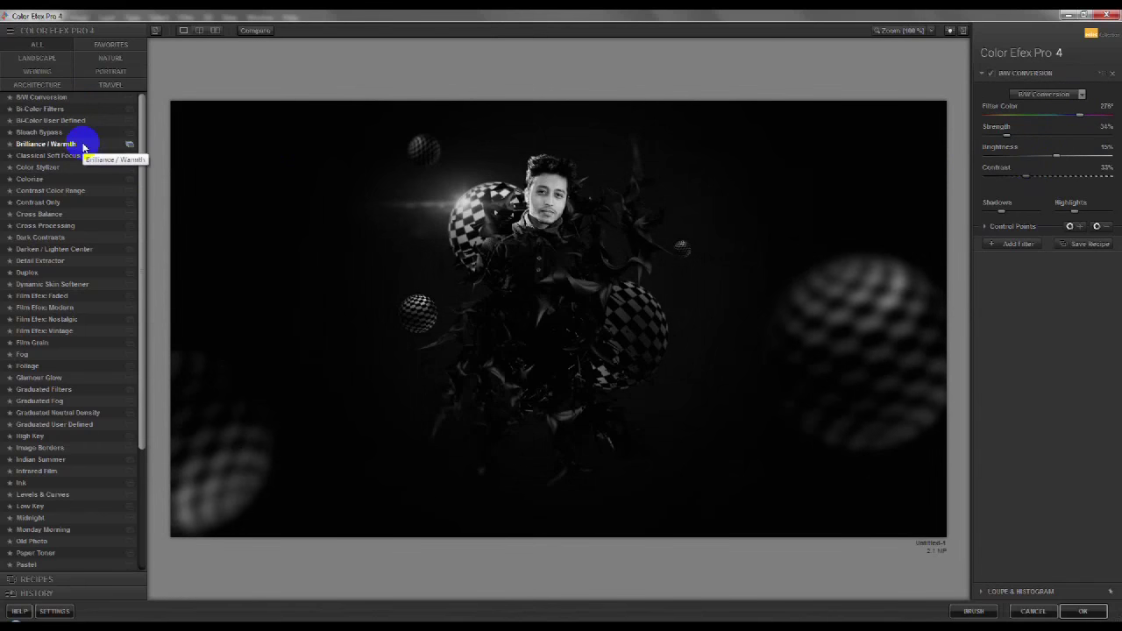
Switch from Color Stylizer to Contrast Color Range, raising contrast to 21% and colour contrast to 122%.
click(40, 167)
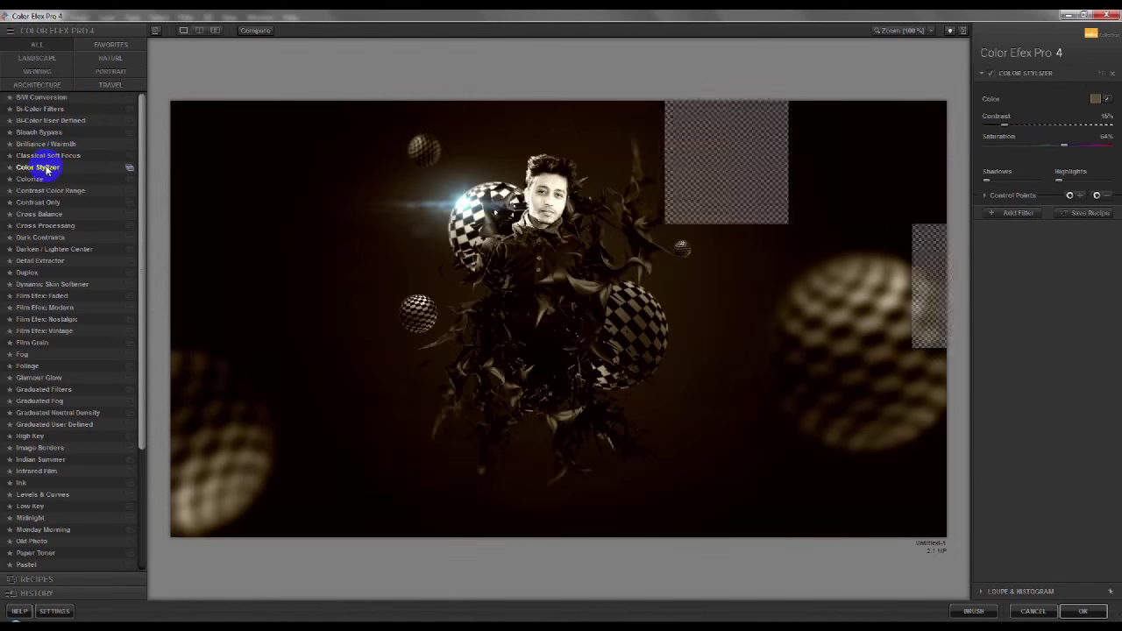
click(39, 179)
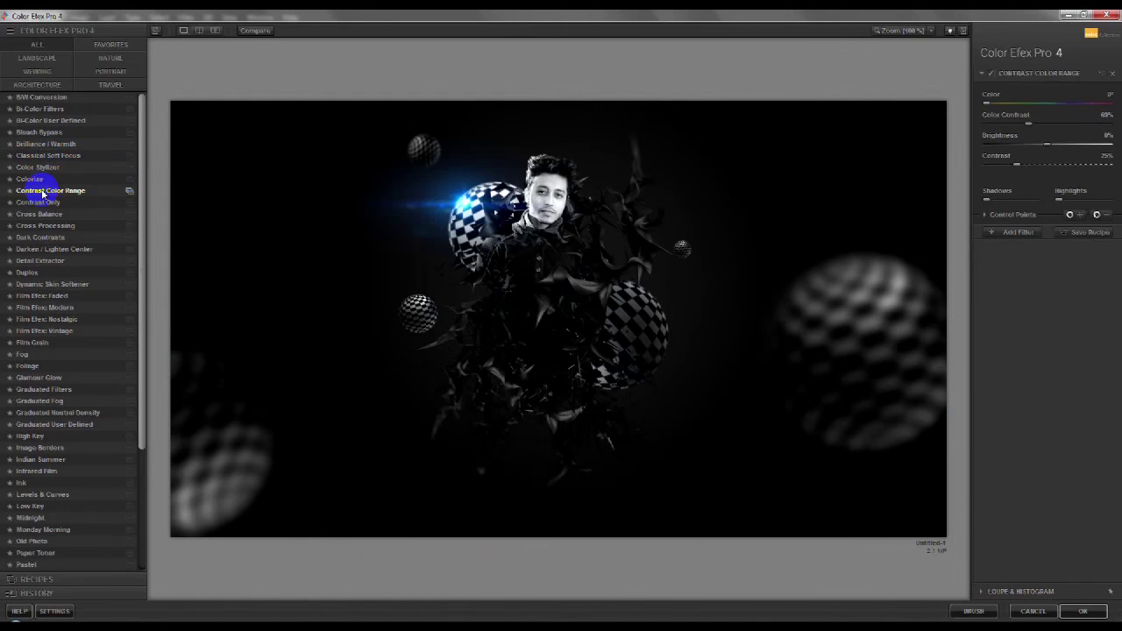
click(1005, 158)
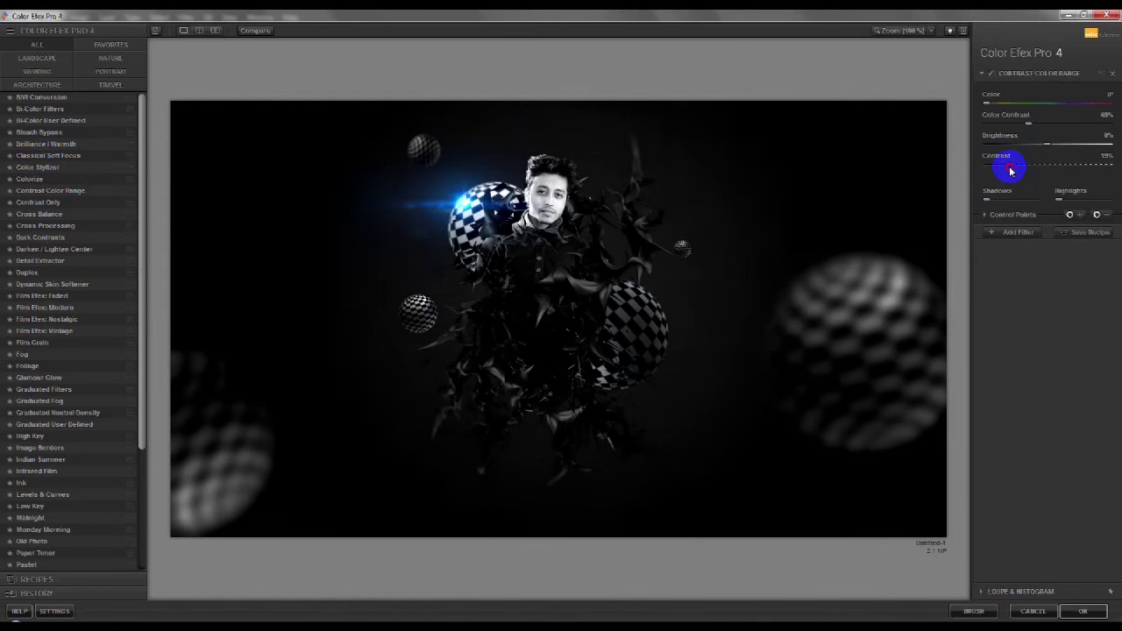
drag(1005, 170, 1014, 170)
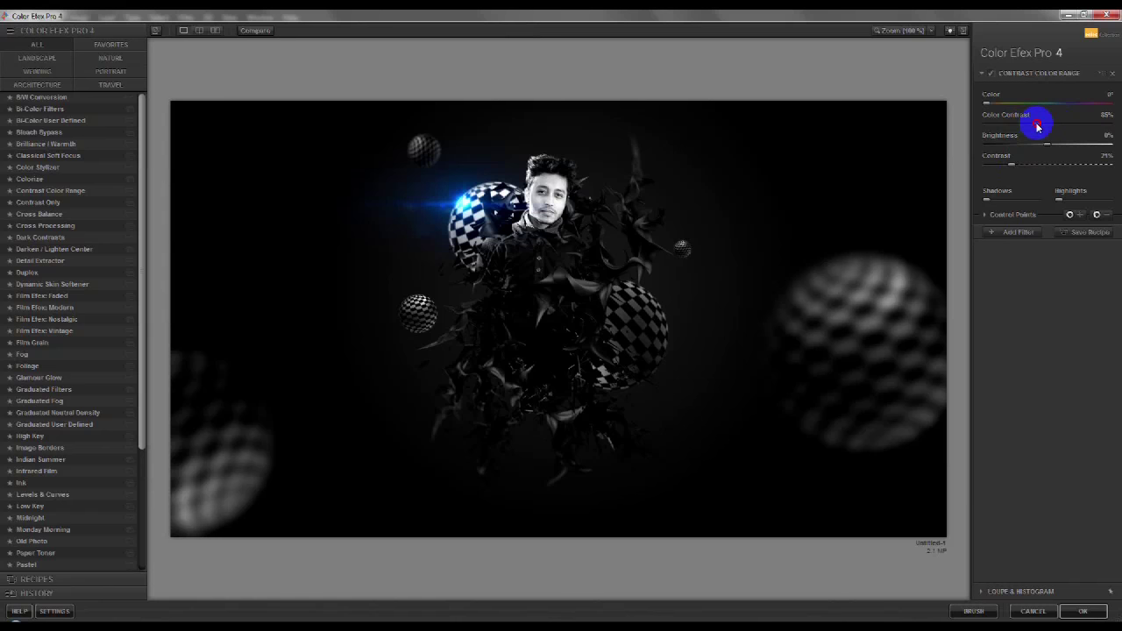
mouse_move(1013, 128)
mouse_down()
mouse_move(972, 126)
mouse_move(1046, 130)
mouse_move(1059, 147)
mouse_up()
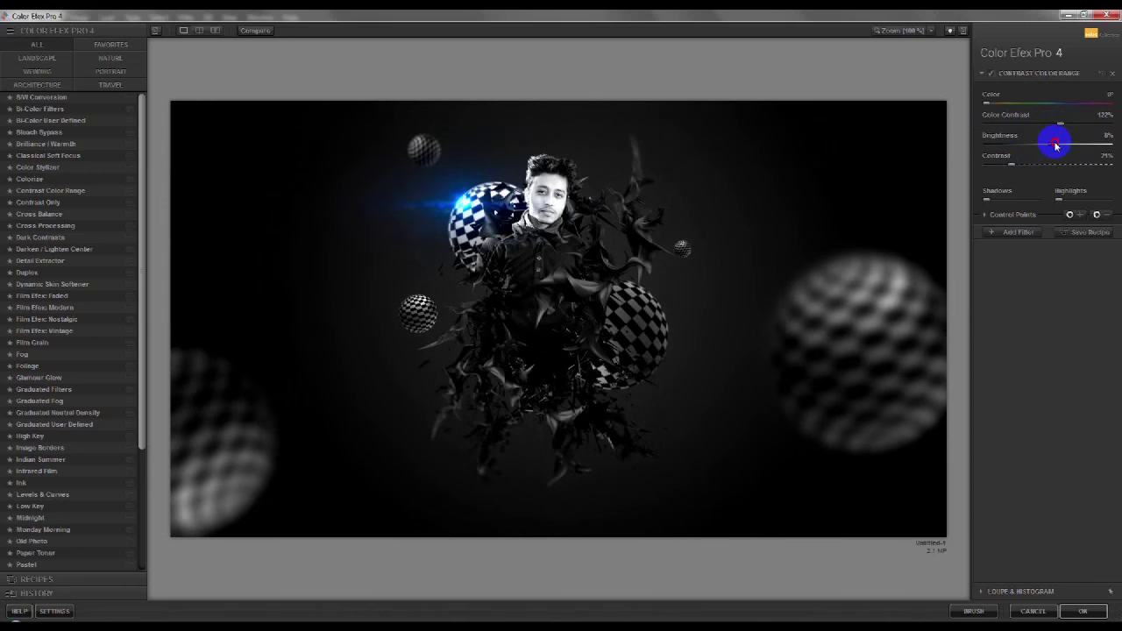
Toggle Contrast Color Range off and on to compare, then apply it to Photoshop.
click(982, 74)
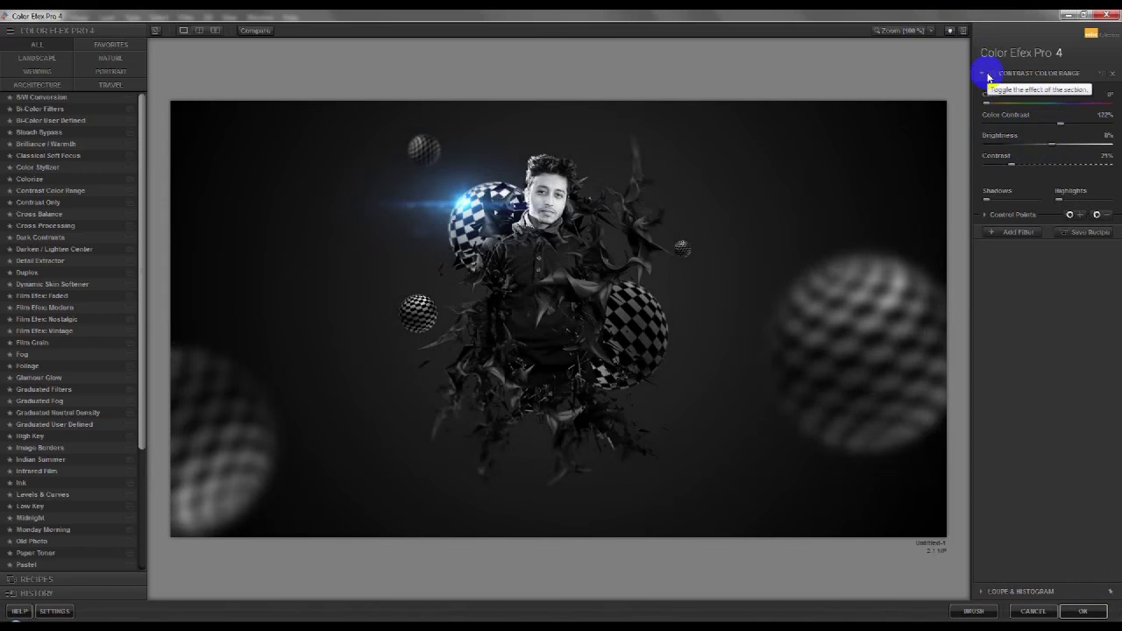
click(982, 74)
click(1079, 612)
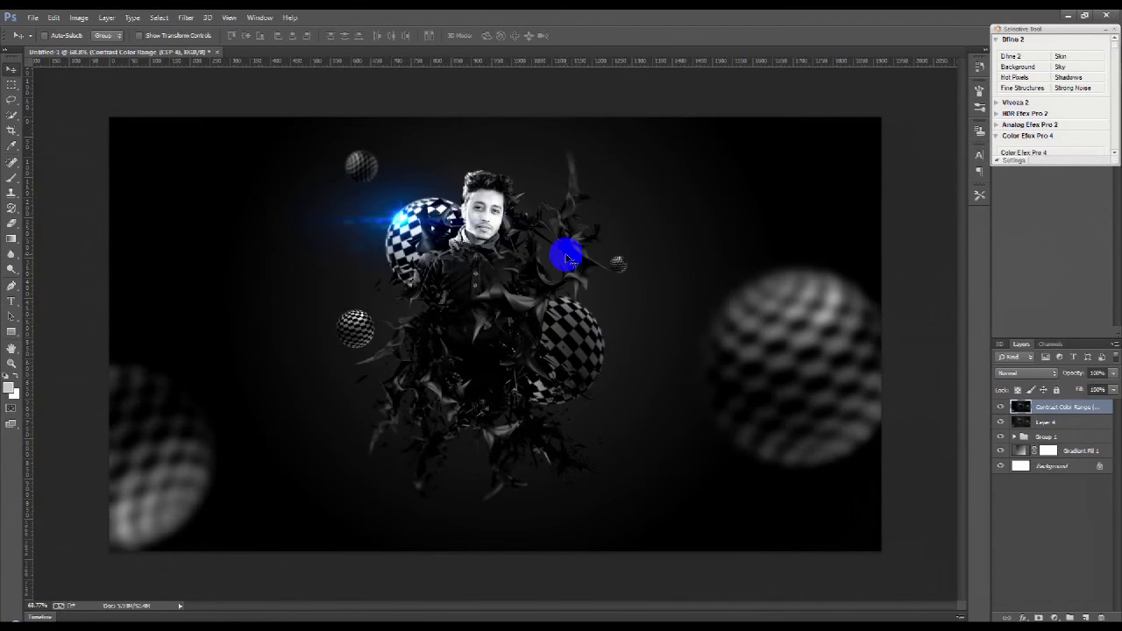
Save the filtered composite to the Desktop as Creative ART.psd in Photoshop format.
scroll(568, 258, up, 2)
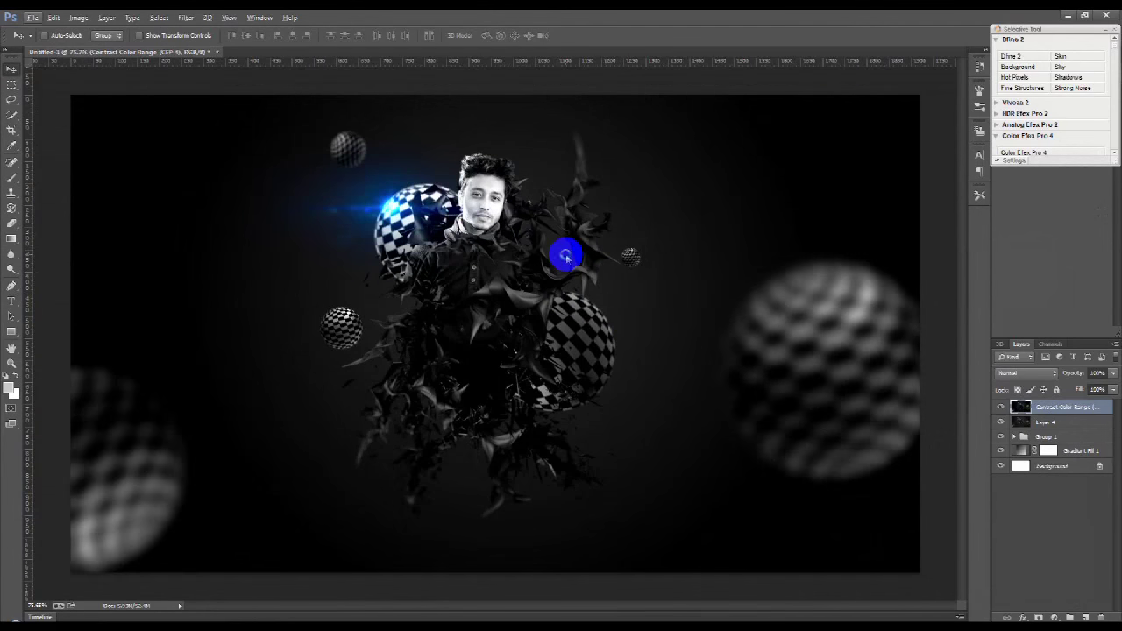
key(ctrl+shift+s)
text(Greative)
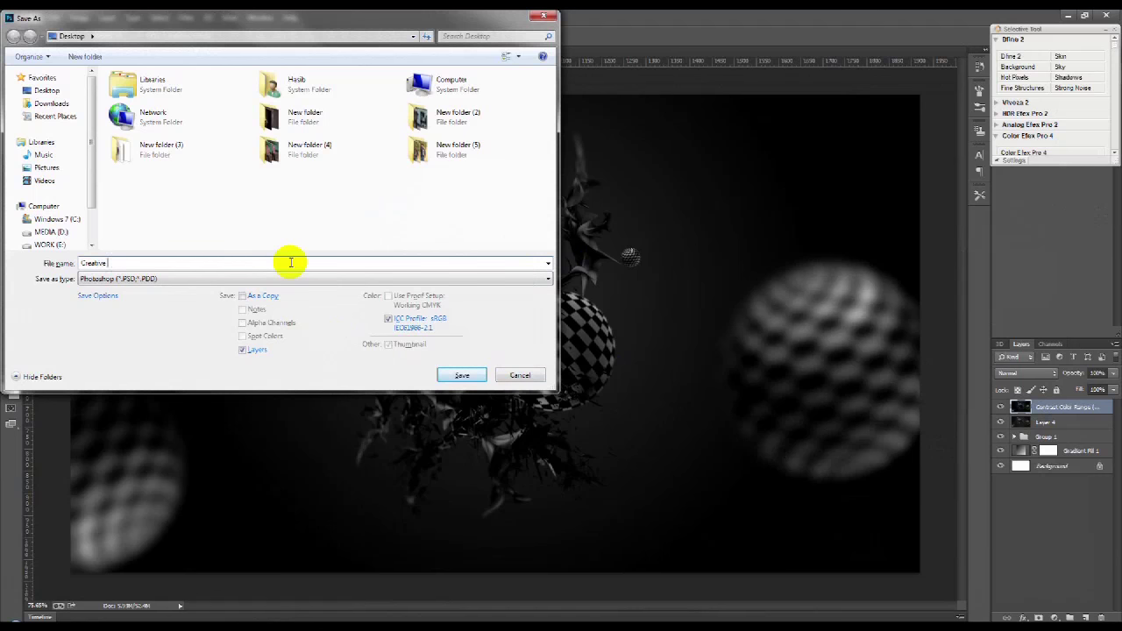
text(T)
click(449, 375)
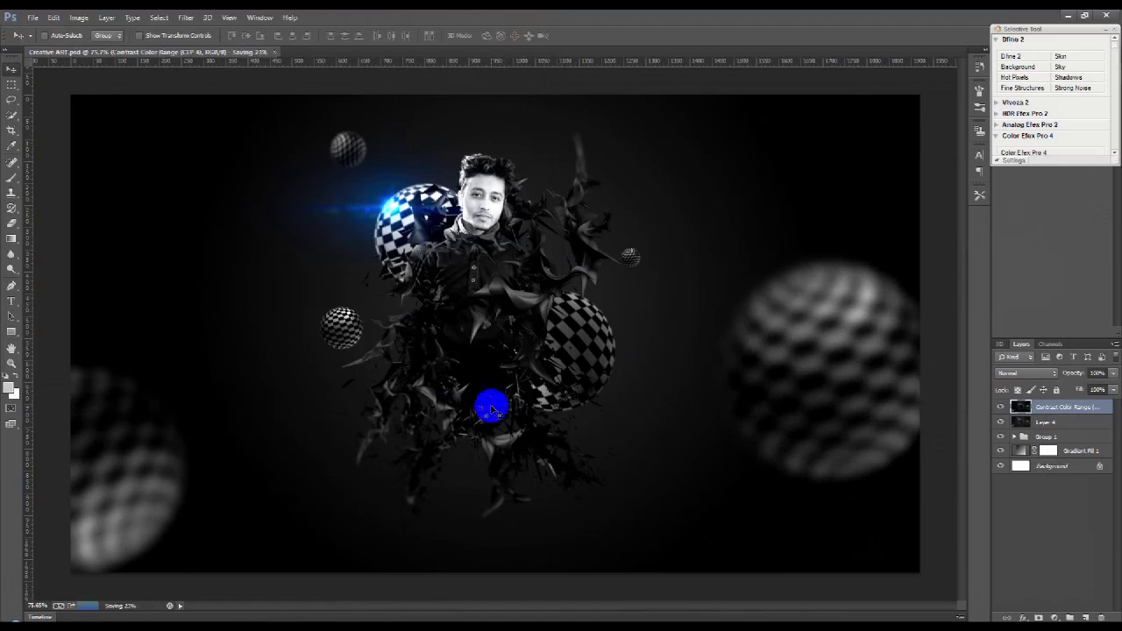
Add the CREATIVE ART title text, coloured light grey sampled from the face.
click(11, 300)
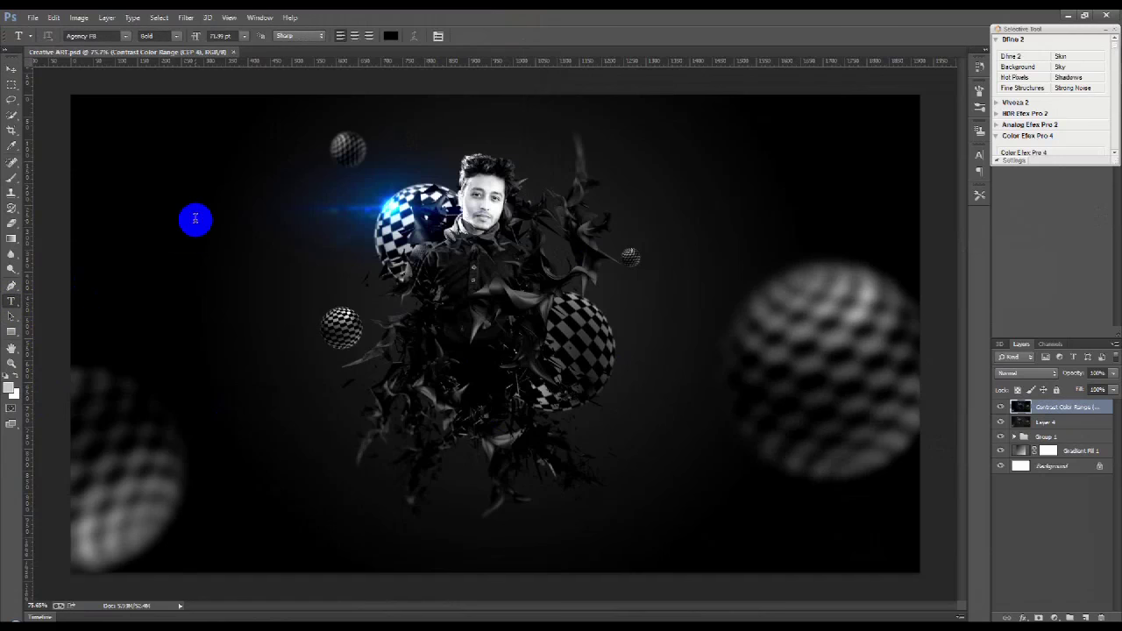
click(195, 219)
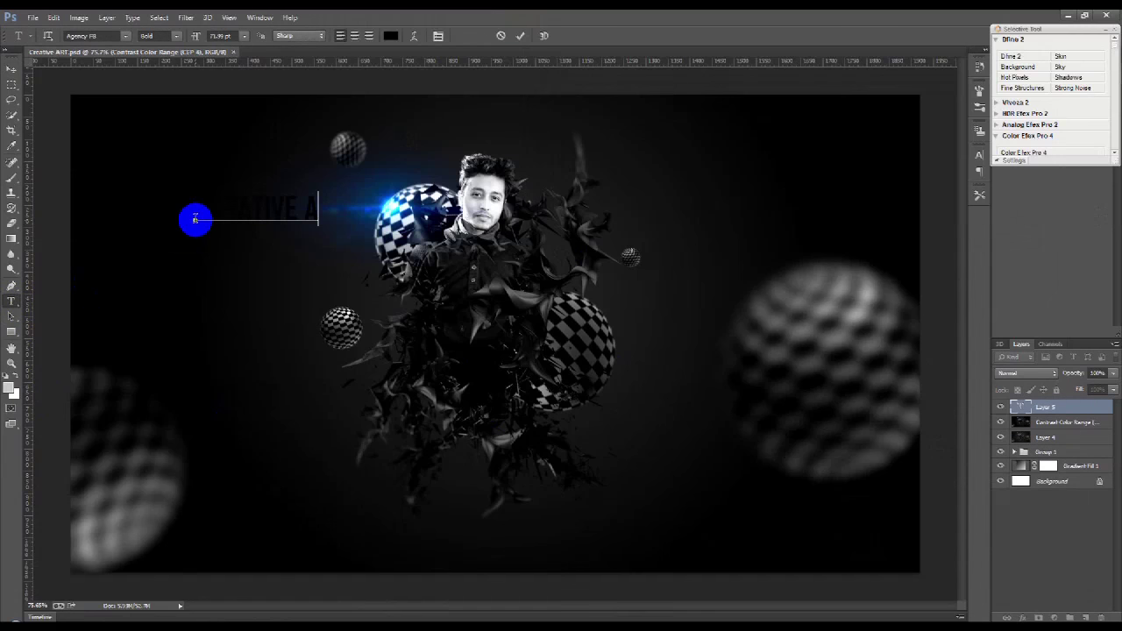
key(ctrl+a)
click(390, 35)
click(482, 180)
click(988, 218)
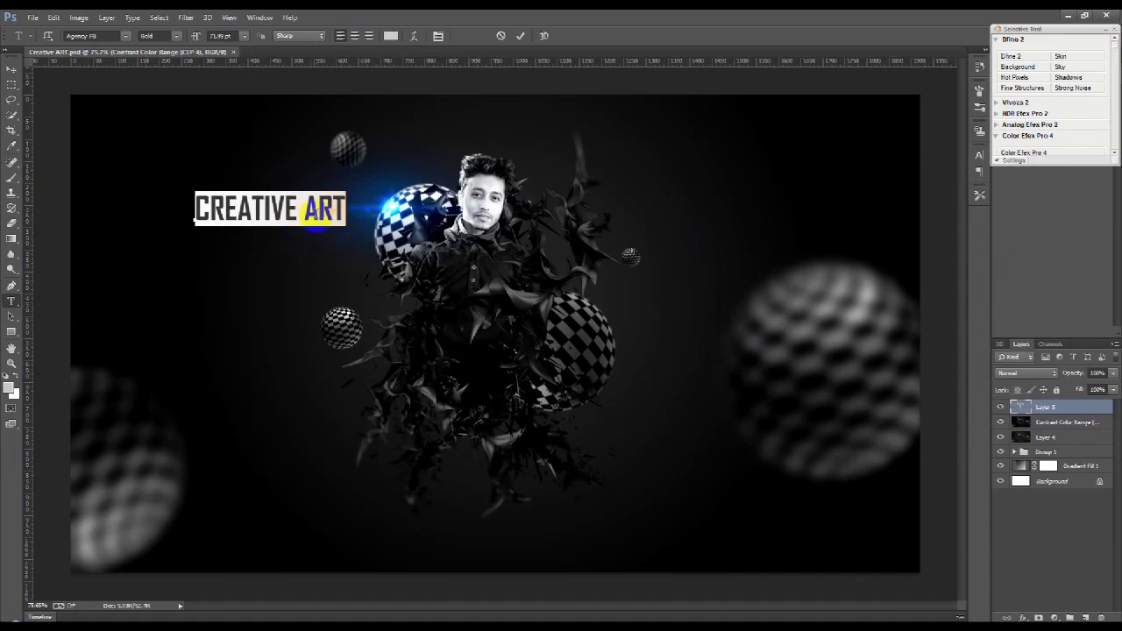
Make the word CREATIVE smaller and move the title right of the face.
mouse_move(304, 210)
mouse_down()
mouse_move(150, 59)
mouse_move(175, 44)
mouse_up()
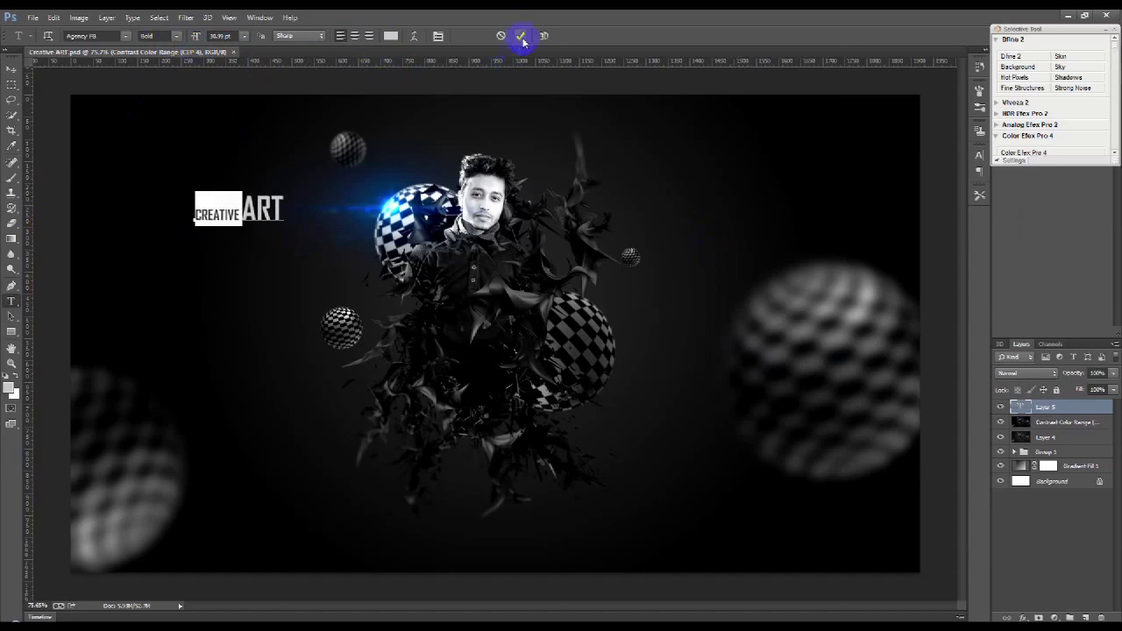
click(521, 40)
click(12, 68)
mouse_move(263, 219)
mouse_down()
mouse_move(710, 217)
mouse_move(710, 242)
mouse_up()
double_click(1023, 409)
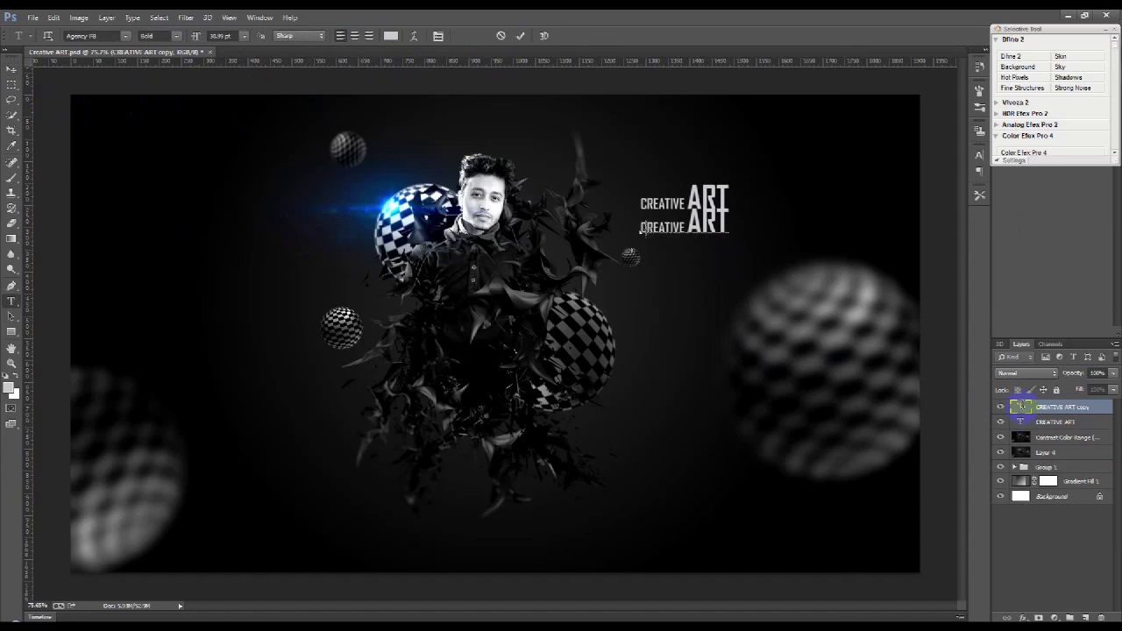
Replace the duplicate's text with the 'EDIT BY' credit and author's name at 14 pt.
text(EDIT BY HASS H)
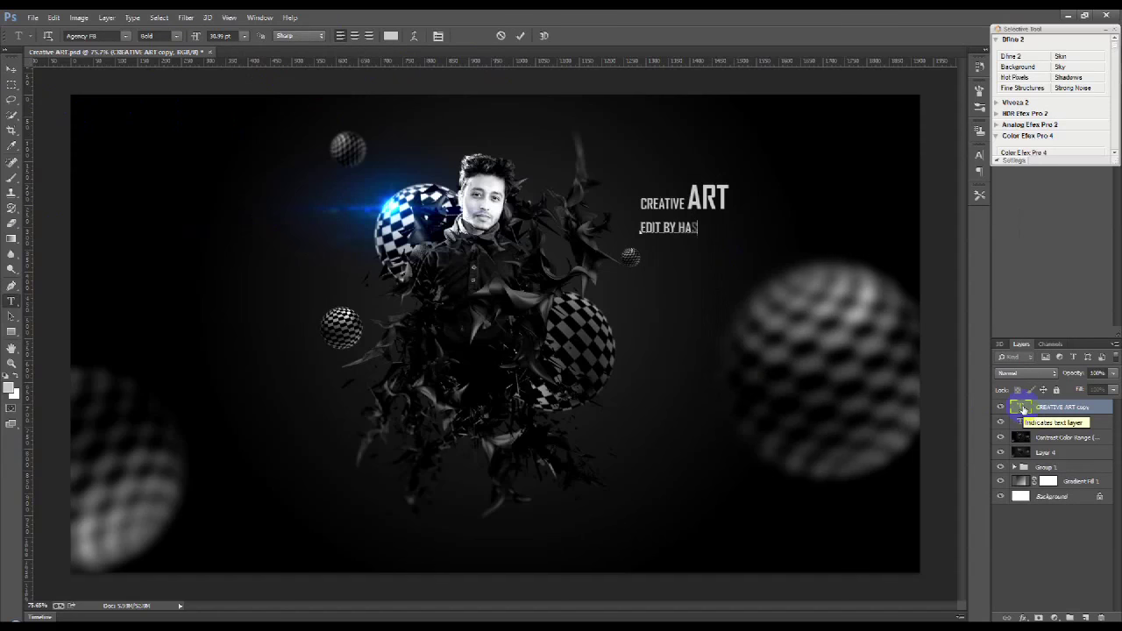
text(ASIB)
key(ctrl+a)
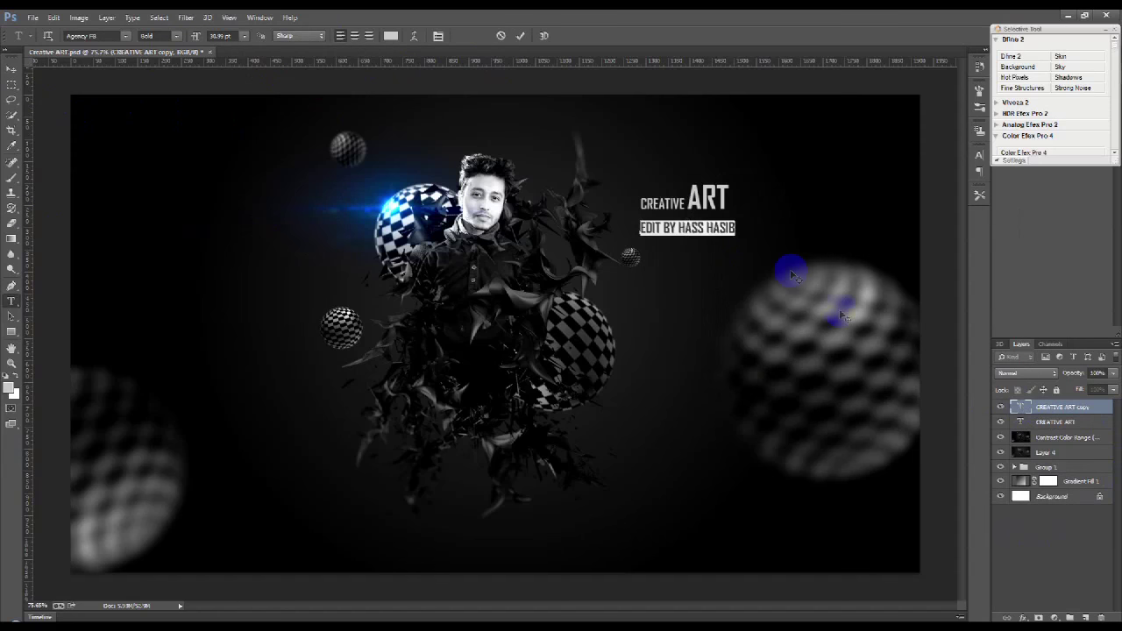
scroll(791, 274, up, 5)
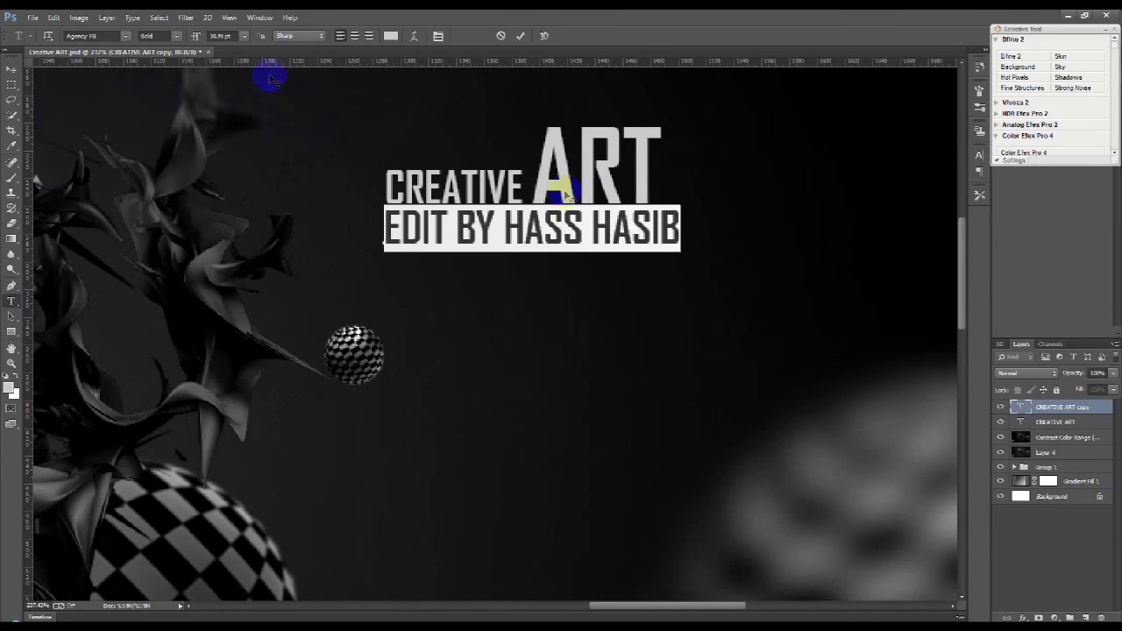
click(253, 37)
click(246, 130)
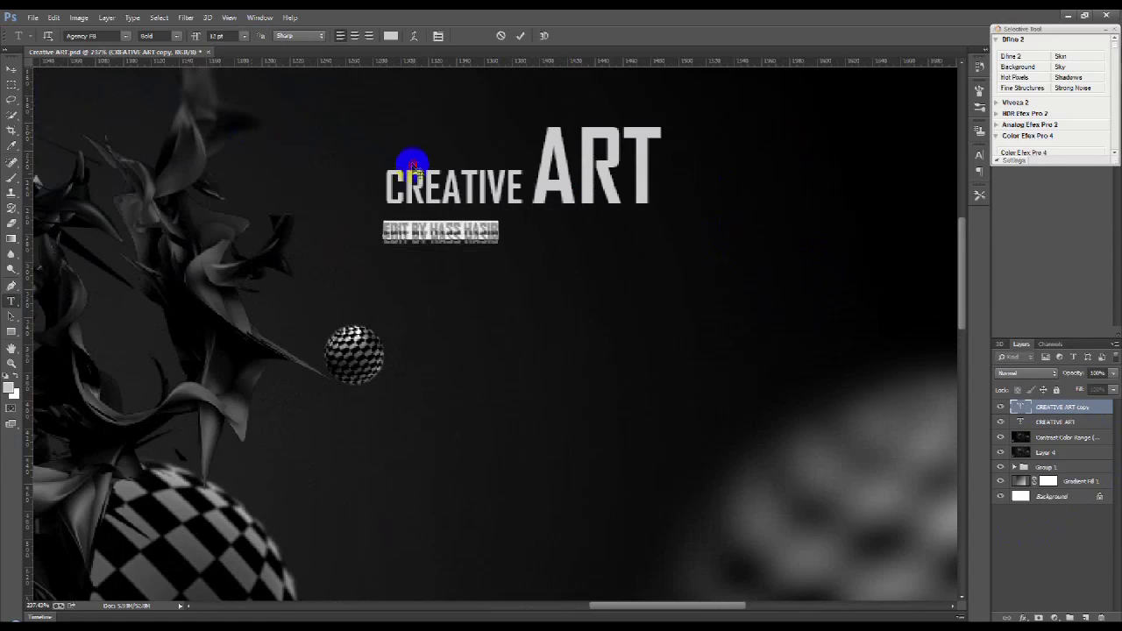
click(243, 39)
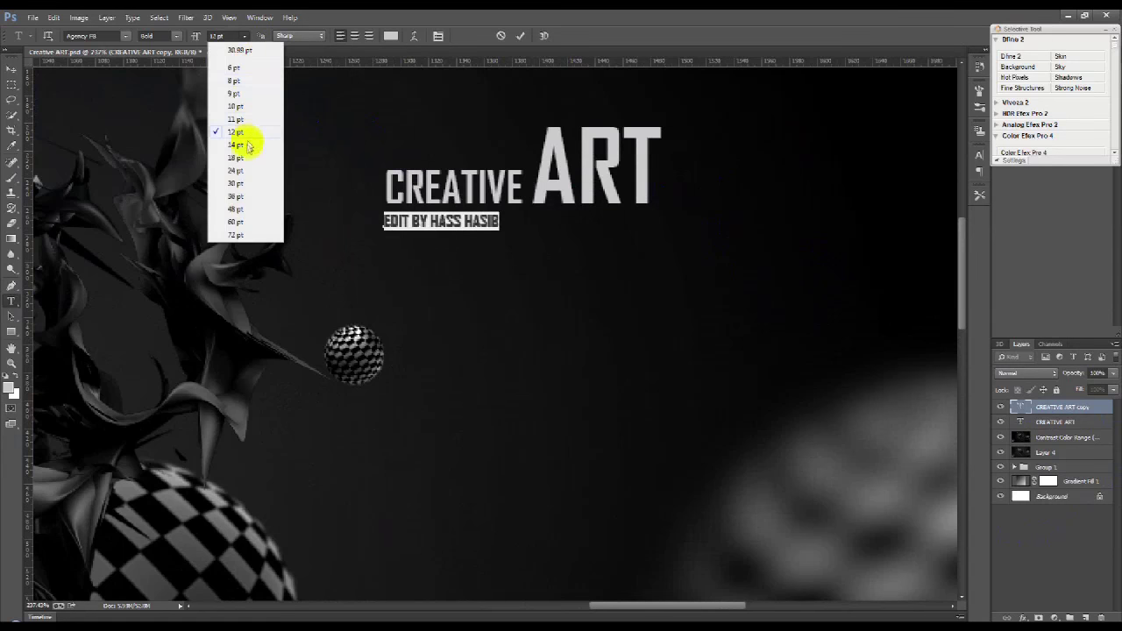
click(246, 144)
Widen the credit line's letter spacing, commit it, and fit the image on screen.
click(981, 156)
drag(914, 195, 926, 194)
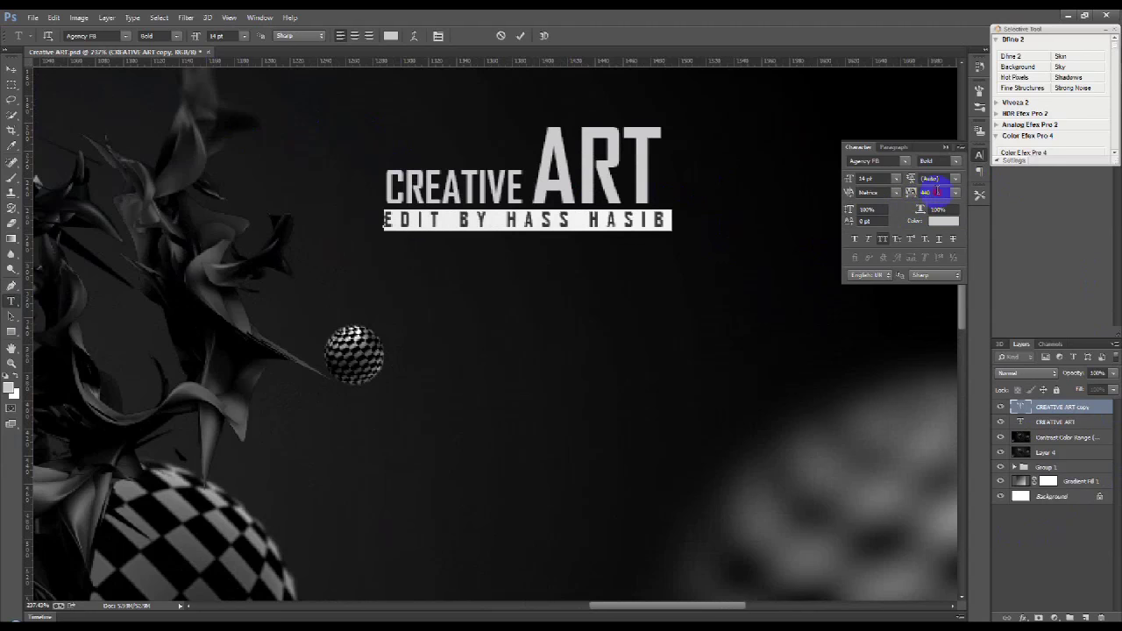
click(946, 146)
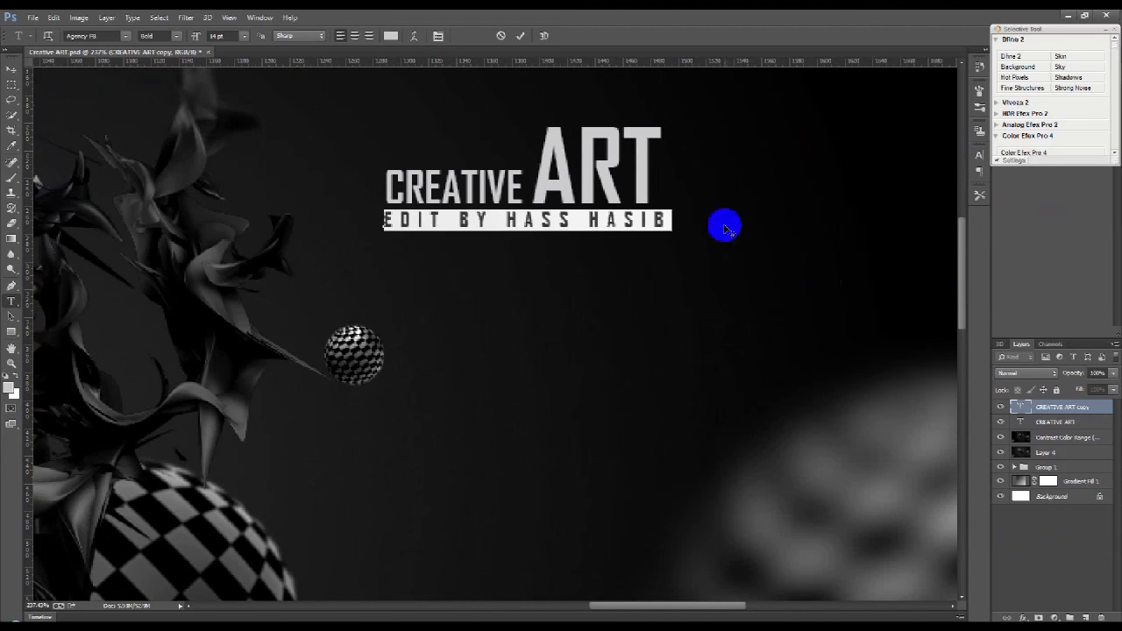
click(522, 38)
key(v)
key(ctrl+0)
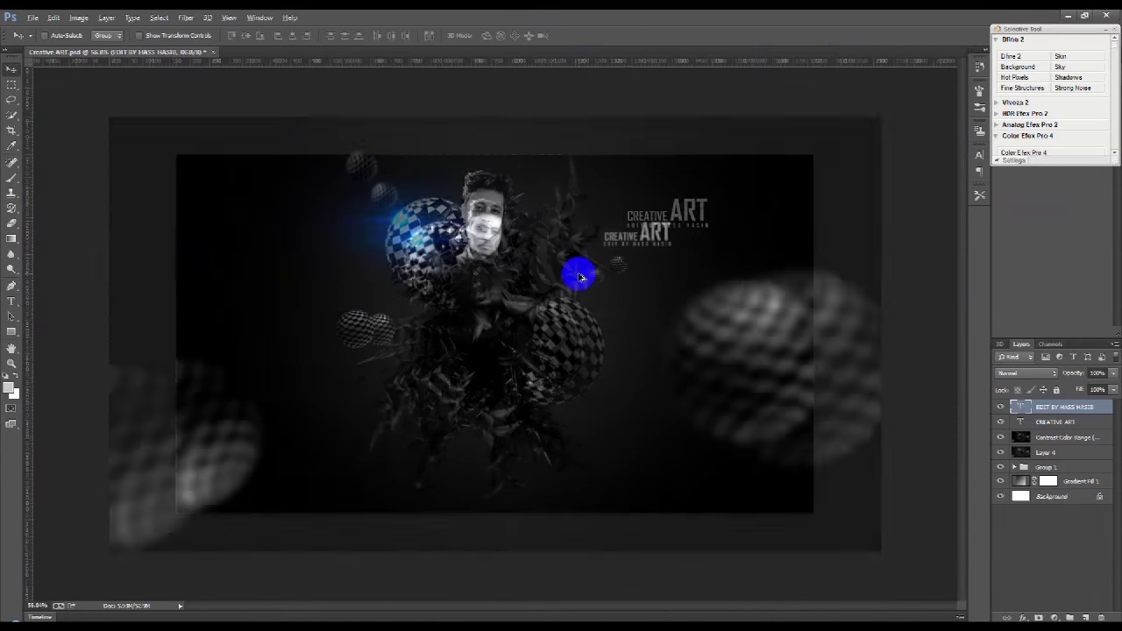
Nudge the title and credit layers slightly right, then save a JPEG copy of Creative ART.
ctrl+click(1060, 424)
mouse_move(735, 254)
mouse_down()
mouse_move(758, 240)
mouse_move(753, 251)
mouse_up()
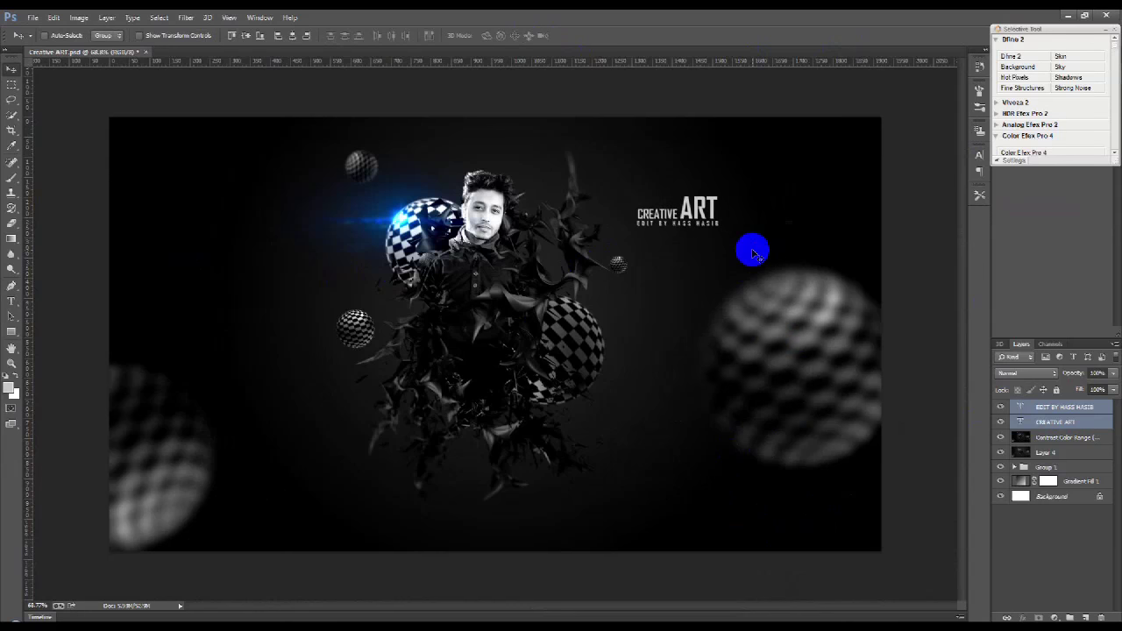
click(33, 18)
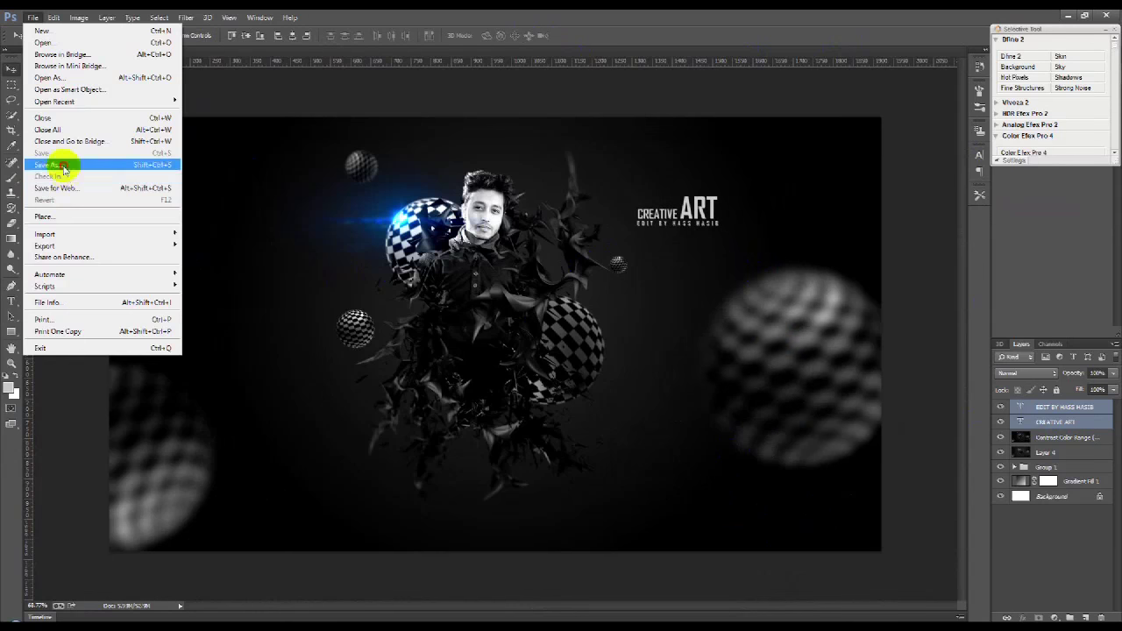
click(52, 167)
click(324, 279)
click(175, 371)
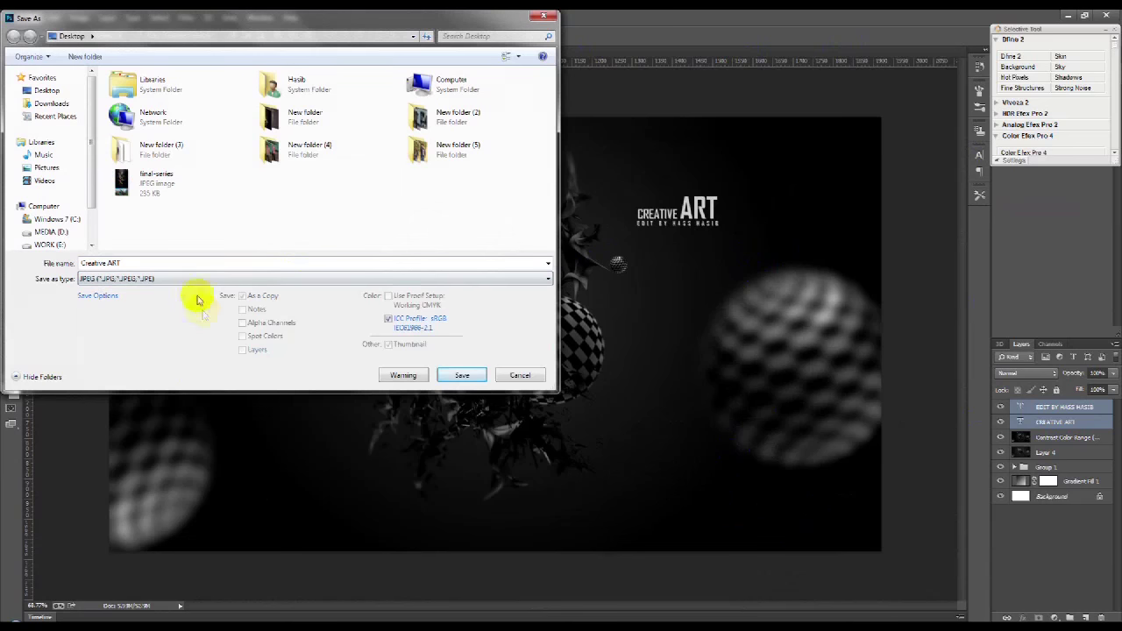
click(462, 376)
click(634, 178)
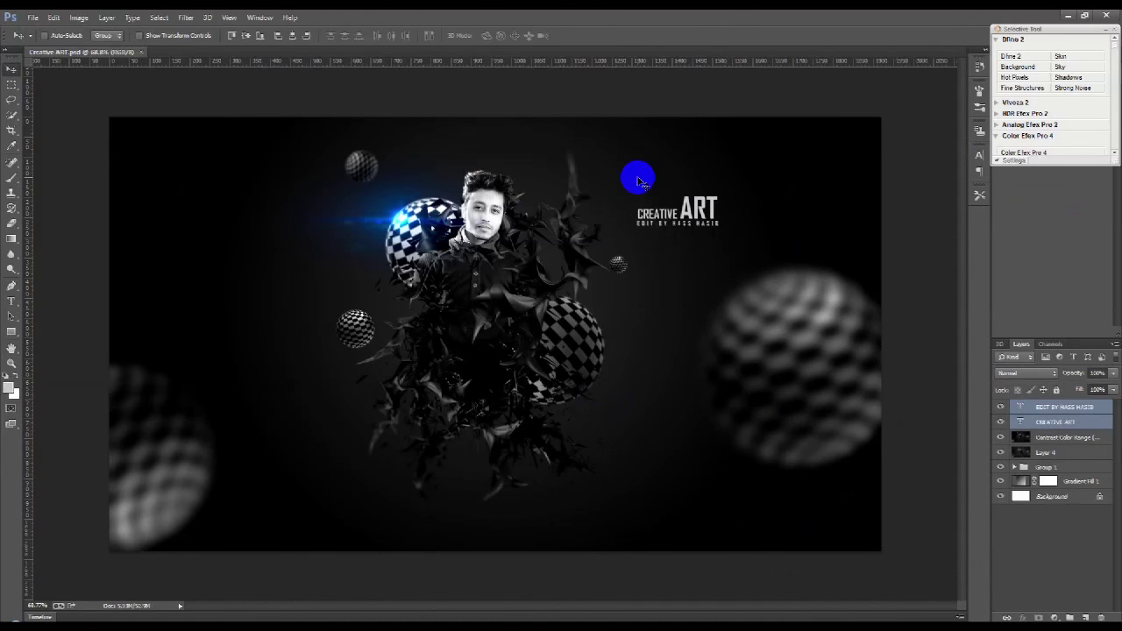